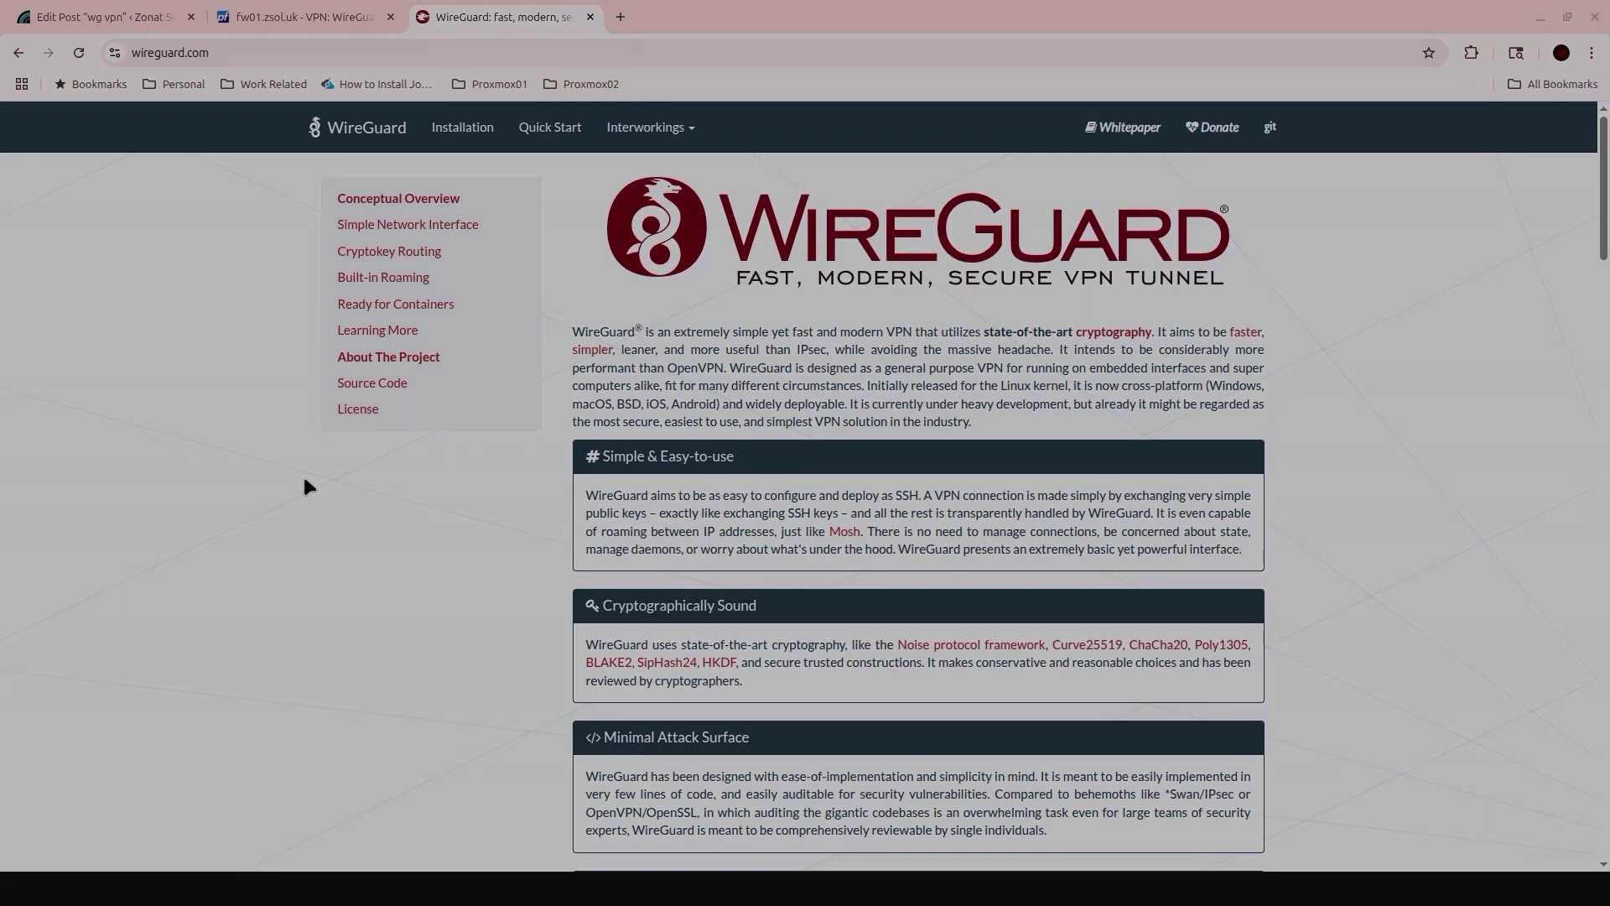
Switch Chrome to the fw01.zsol.uk pfSense tab showing the WireGuard Peers page
click(270, 14)
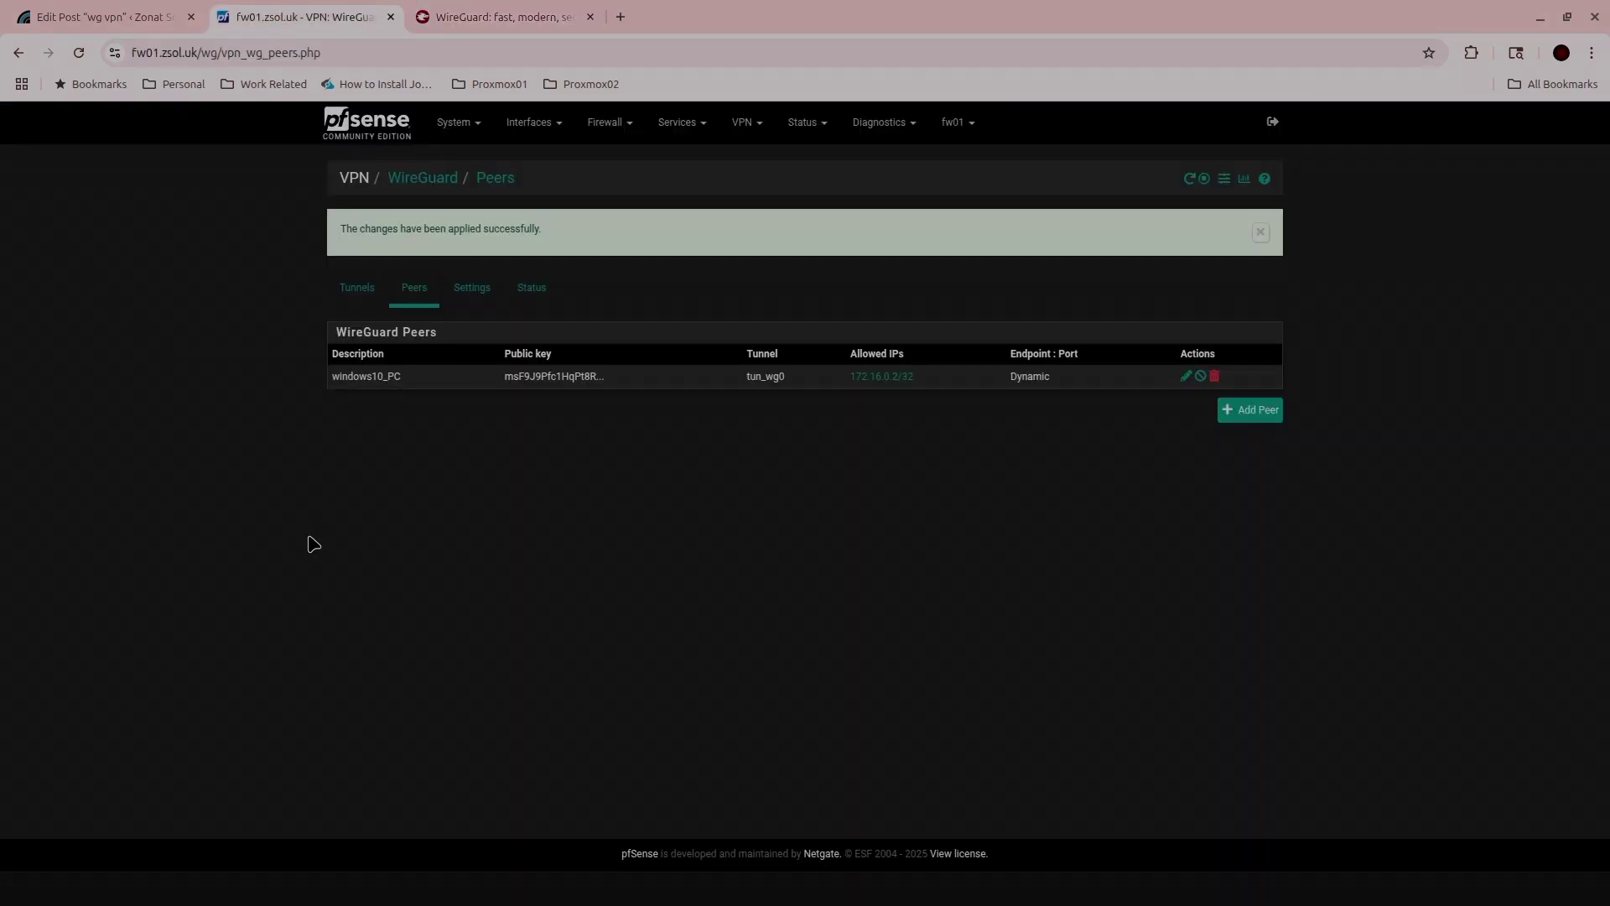
Visit the WireGuard tunnels page, then System > Package Manager's Available Packages list
click(745, 122)
click(748, 225)
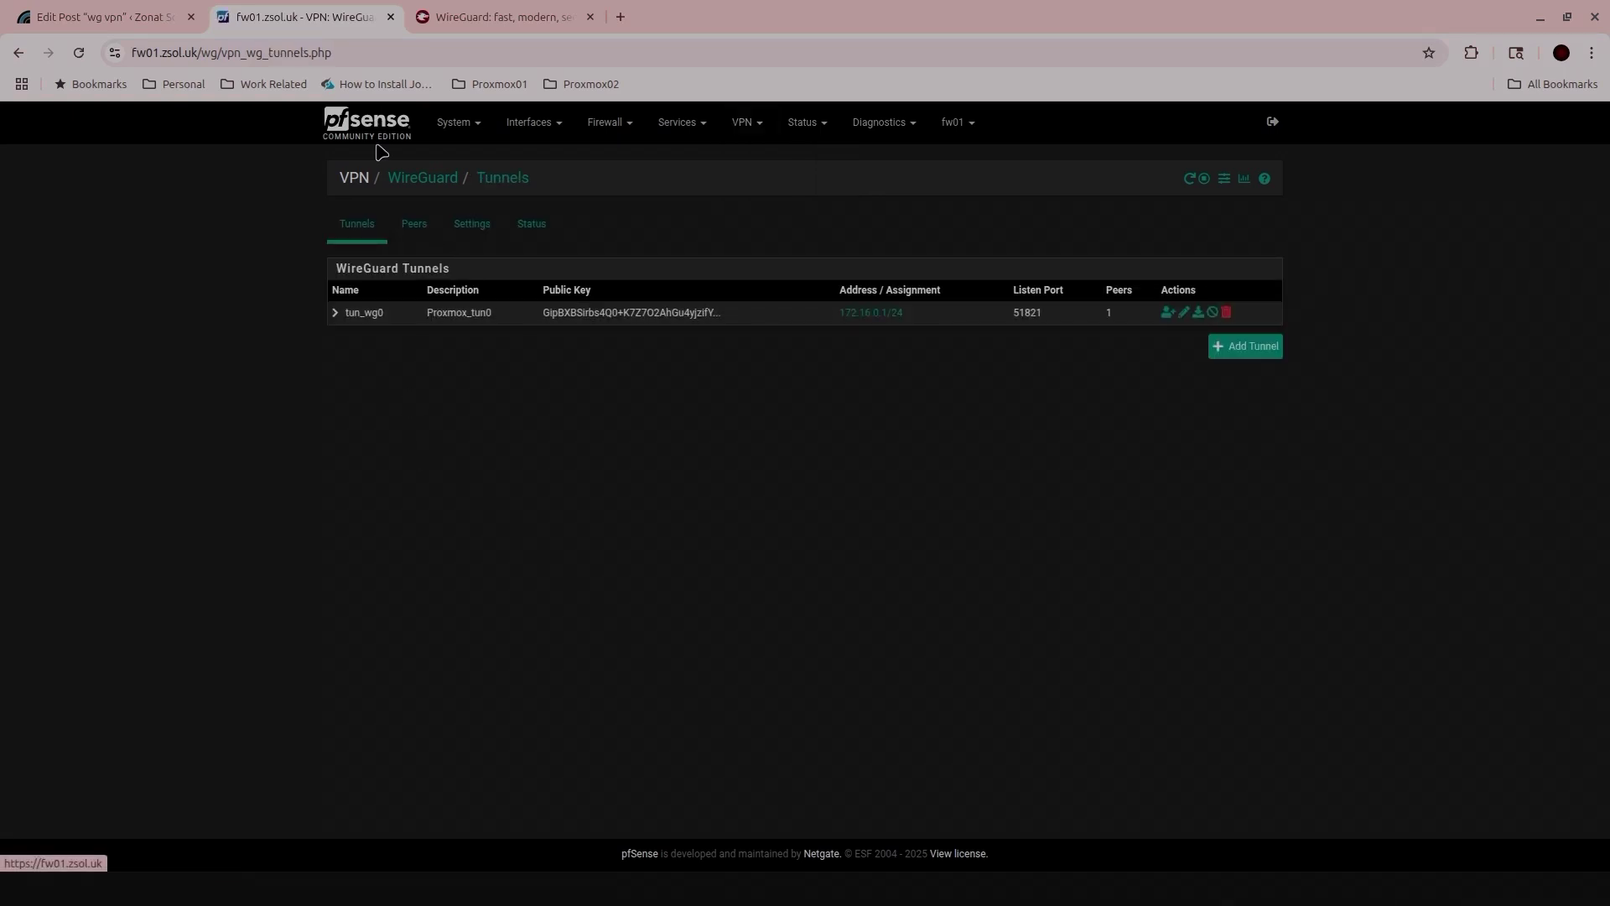
click(473, 126)
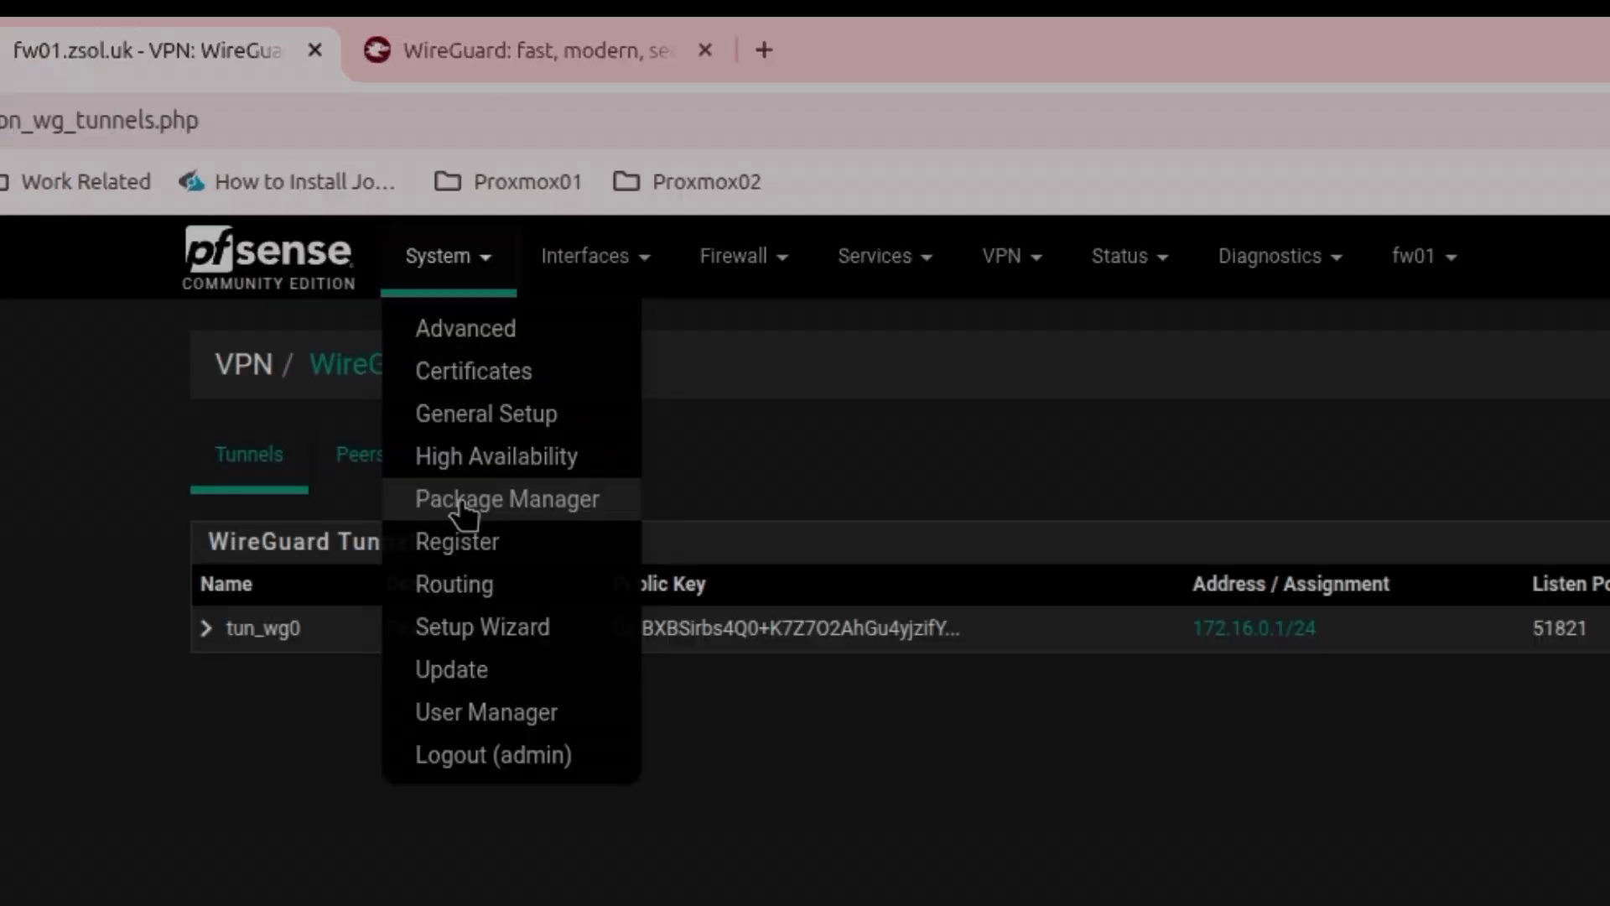
click(461, 501)
click(497, 467)
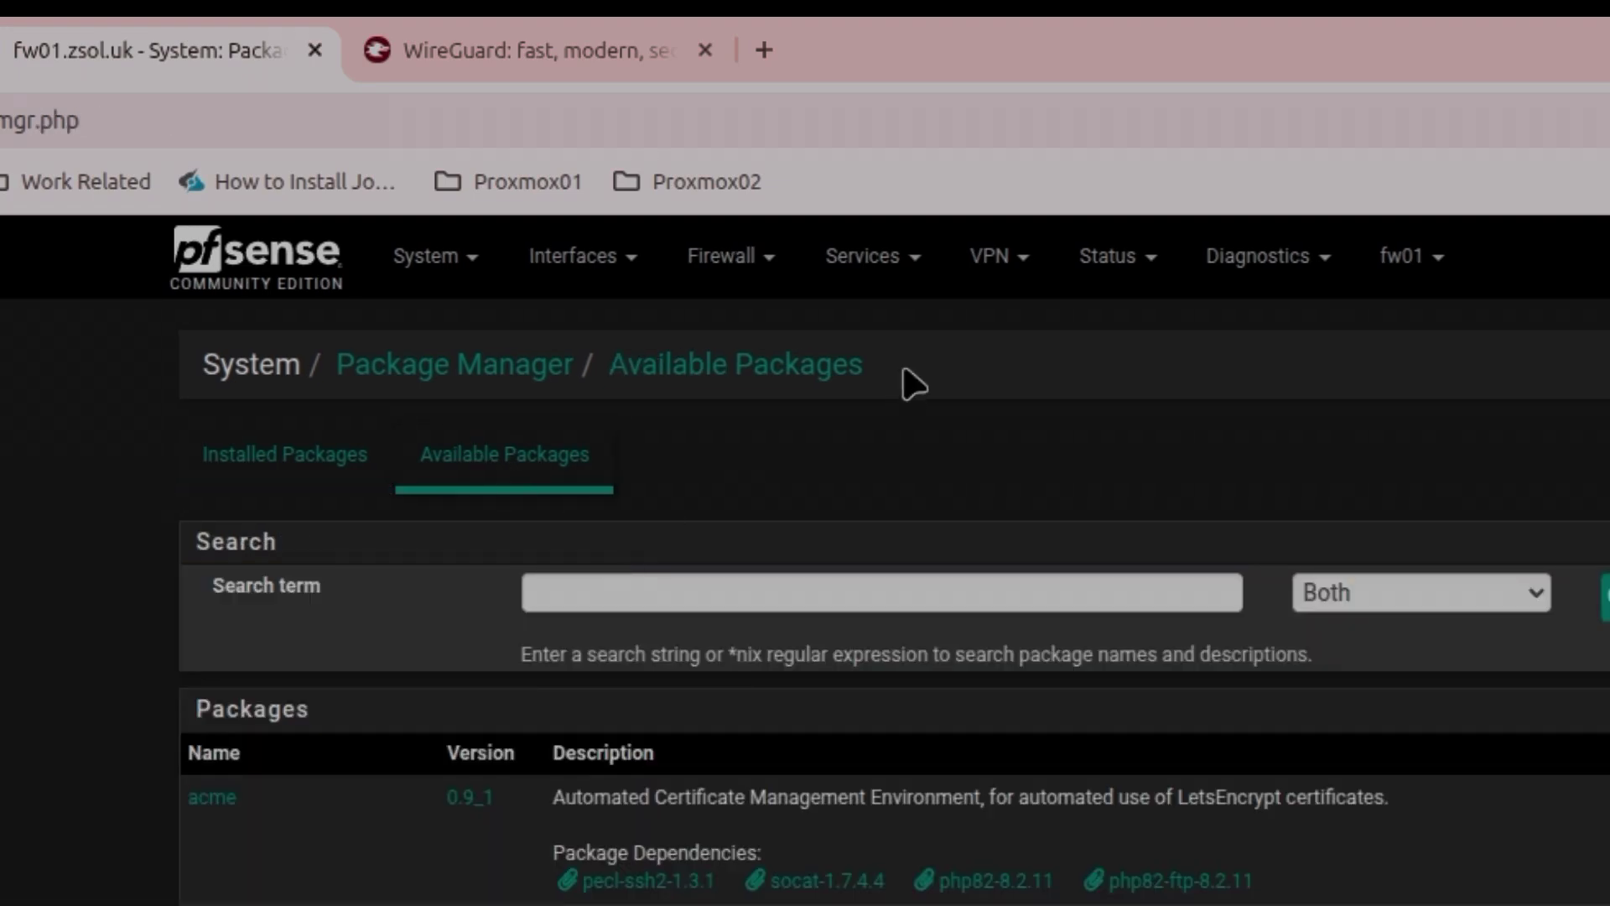
Search packages for 'wireg' and confirm WireGuard 0.2.1 appears under Installed Packages
click(691, 597)
text(wireg)
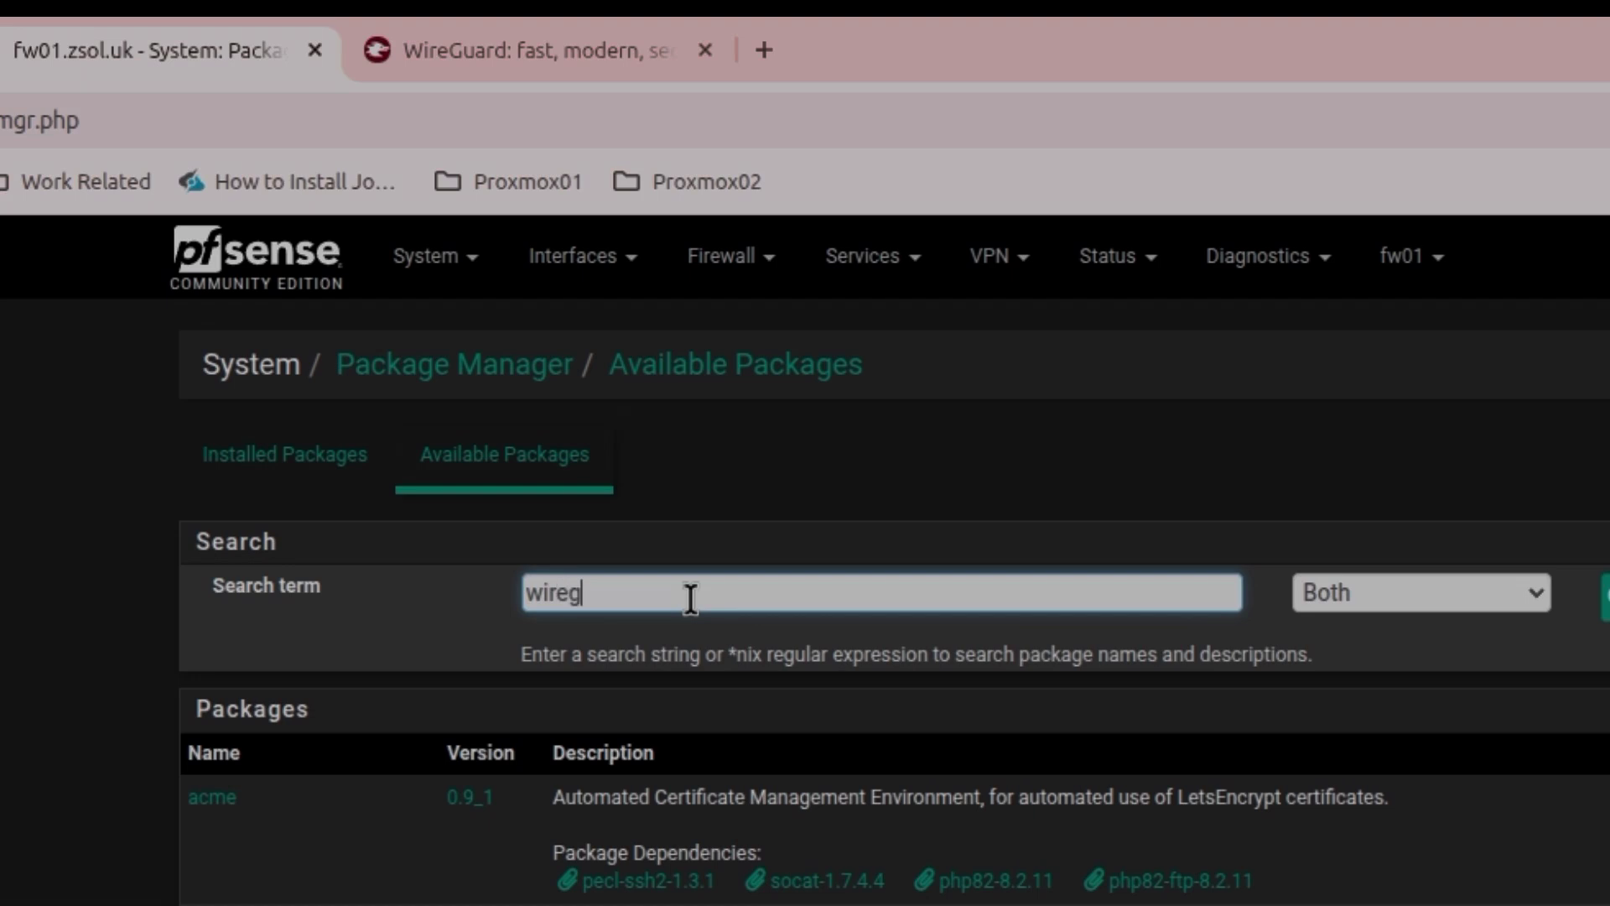
click(1605, 597)
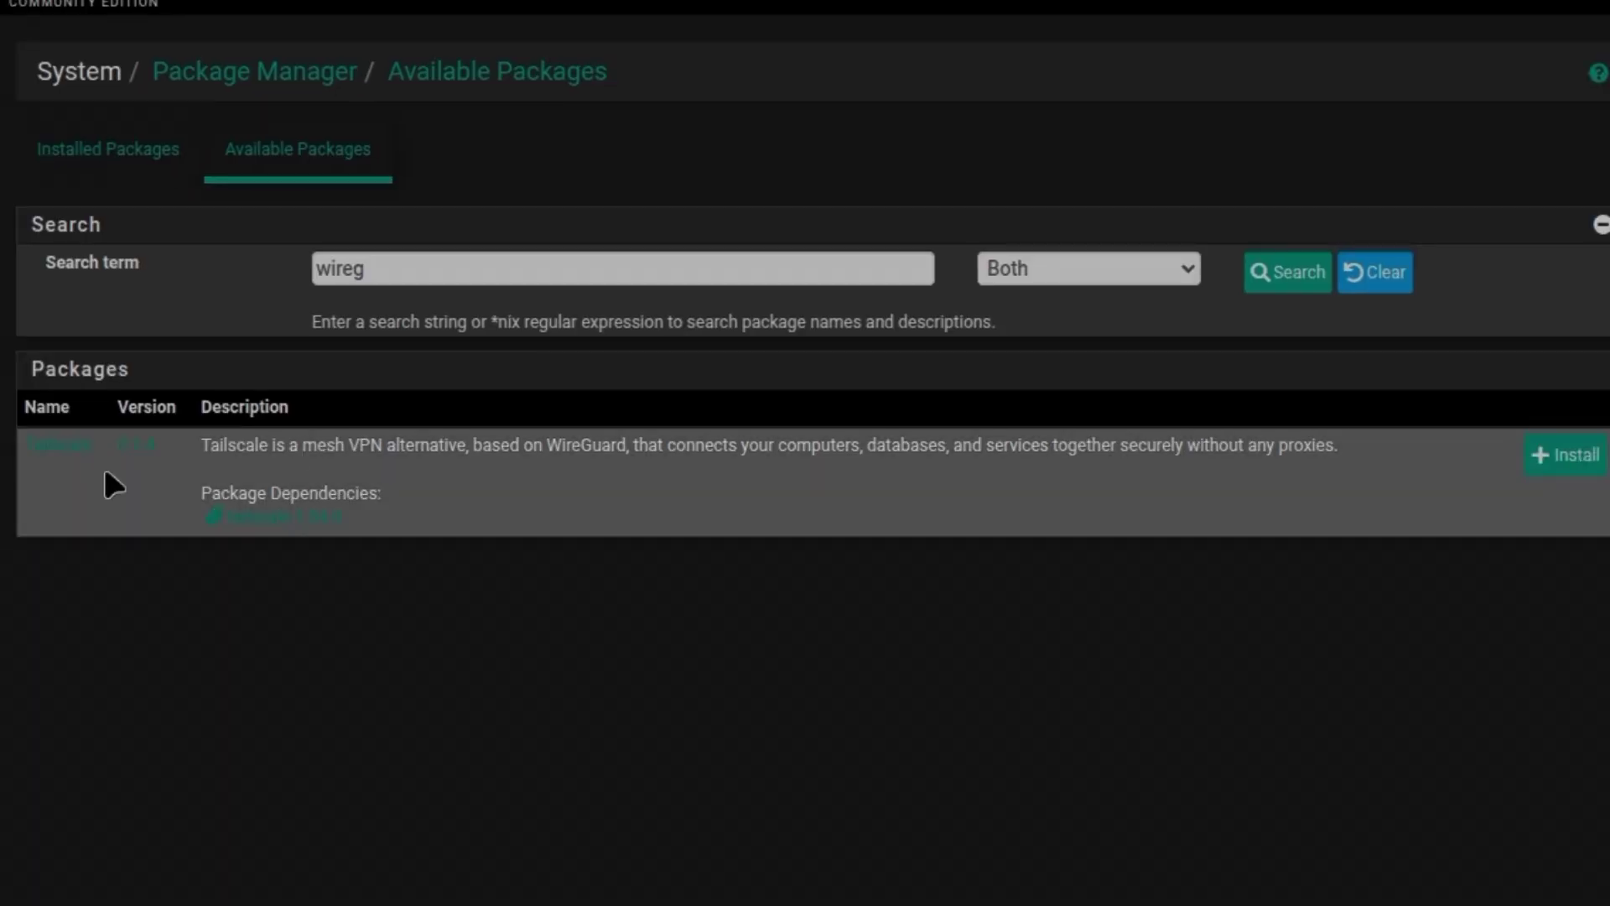
click(84, 151)
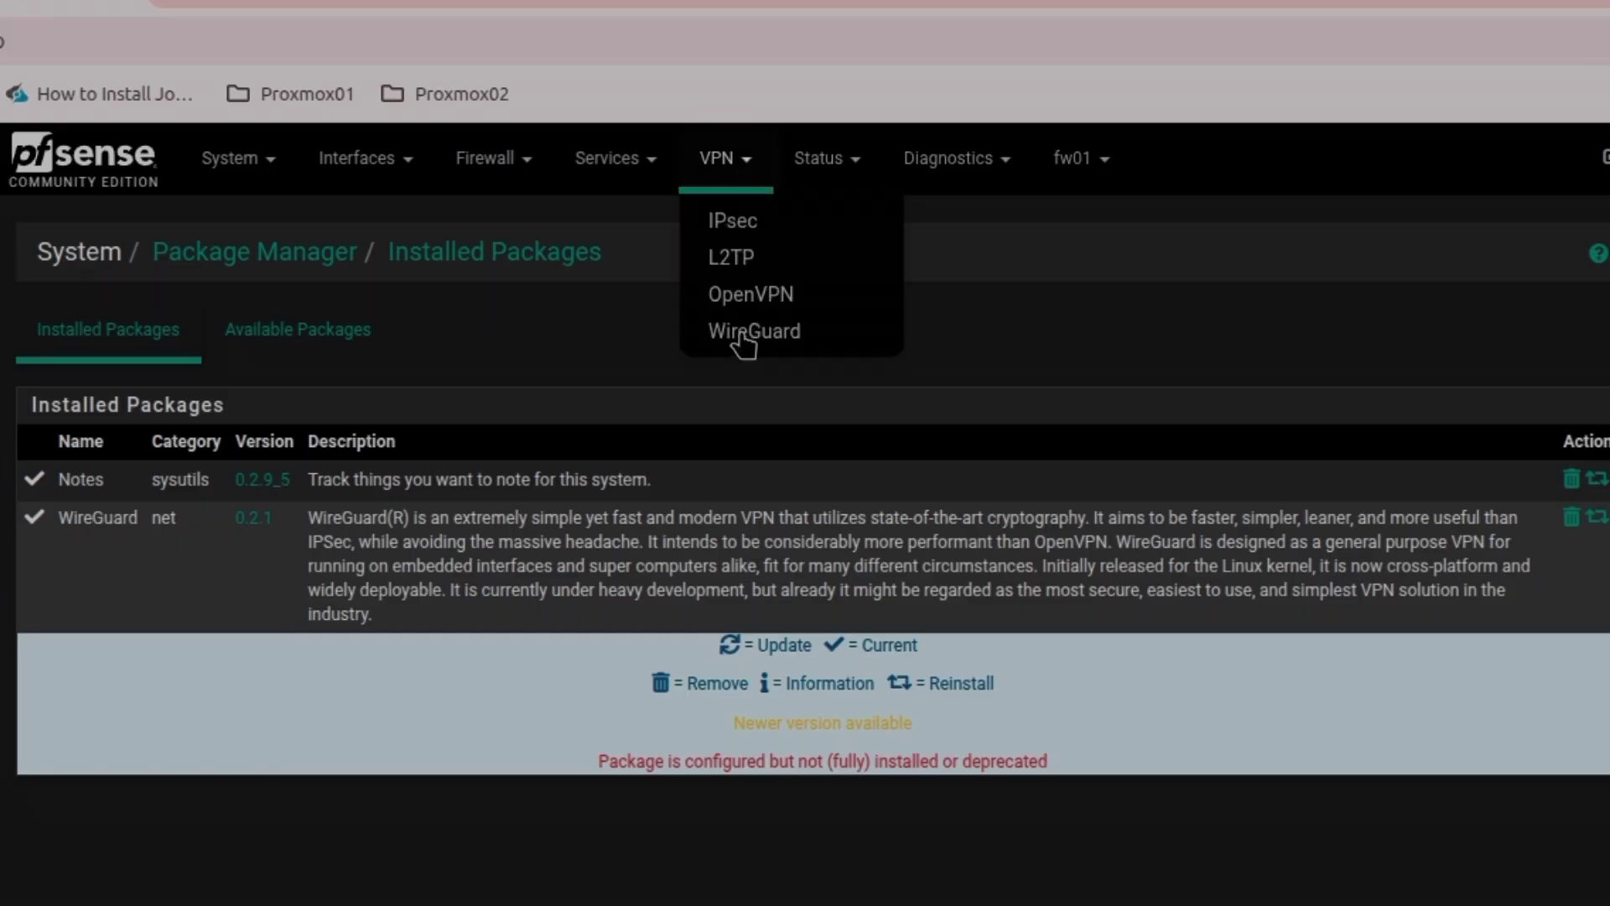
click(745, 163)
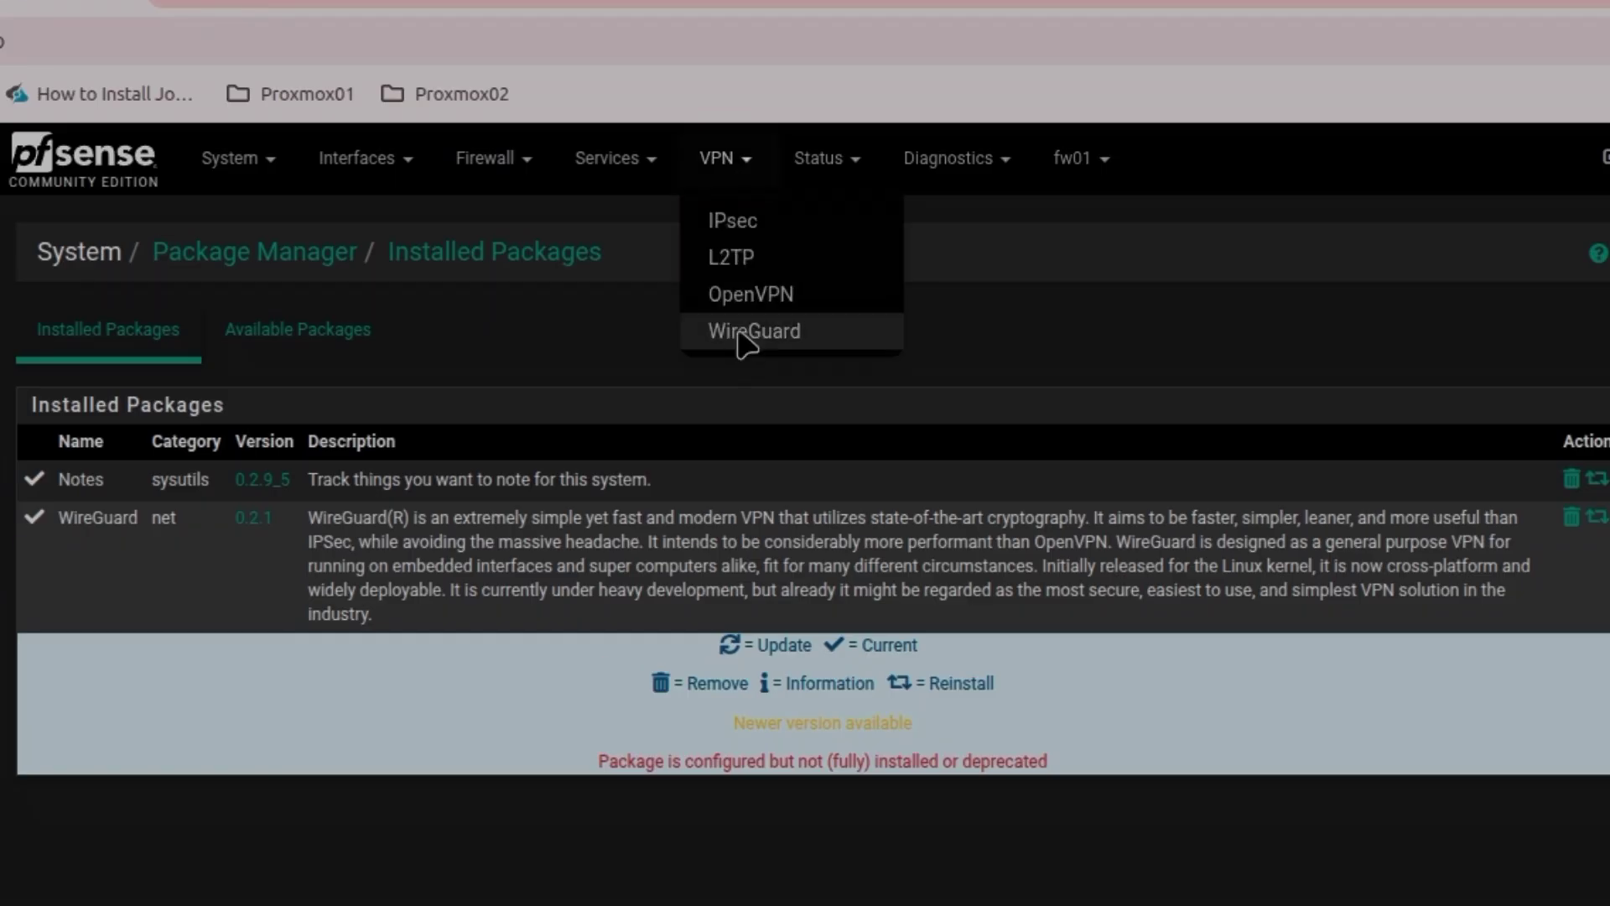
Review tun_wg0 (Proxmox_tun0, port 51821, 172.16.0.1/24) and its windows10_PC peer
click(749, 332)
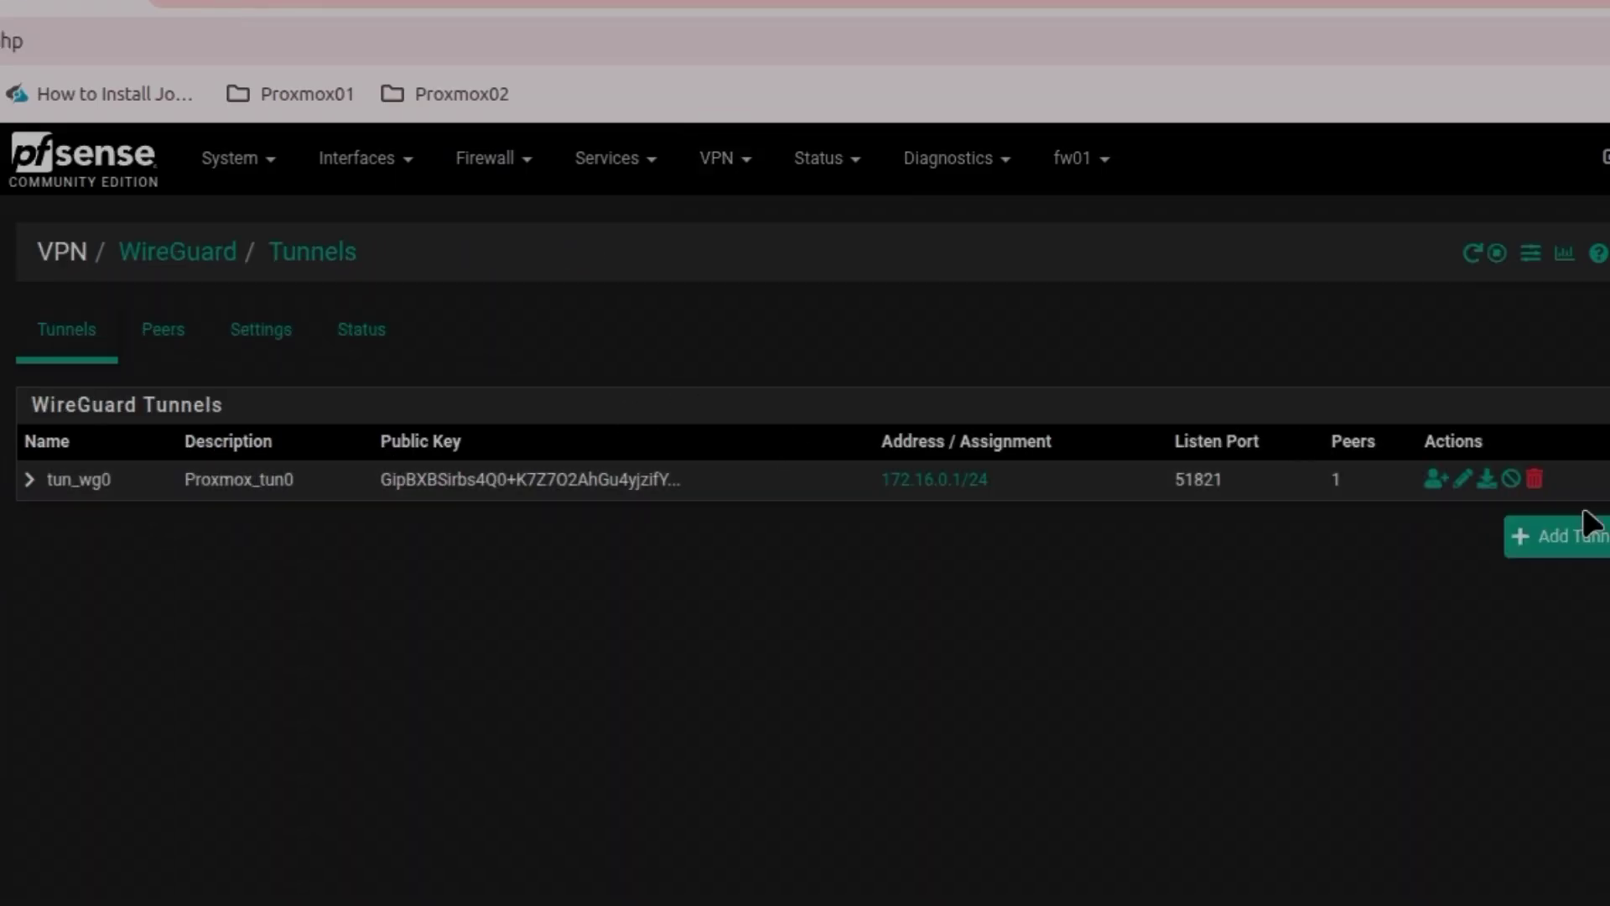
click(1558, 544)
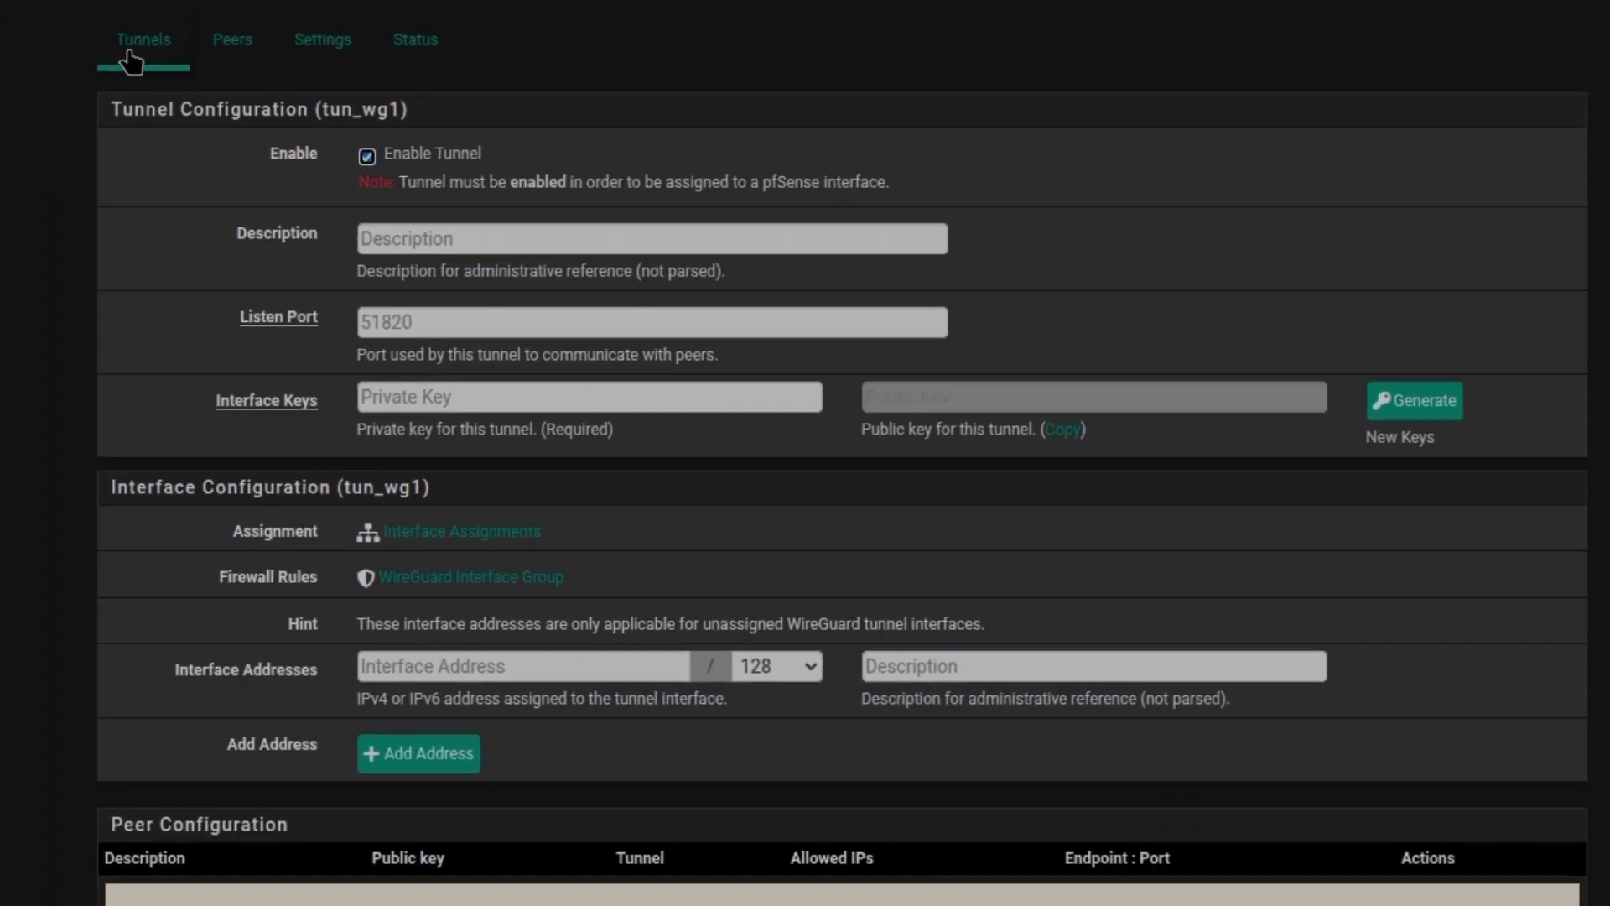
click(130, 56)
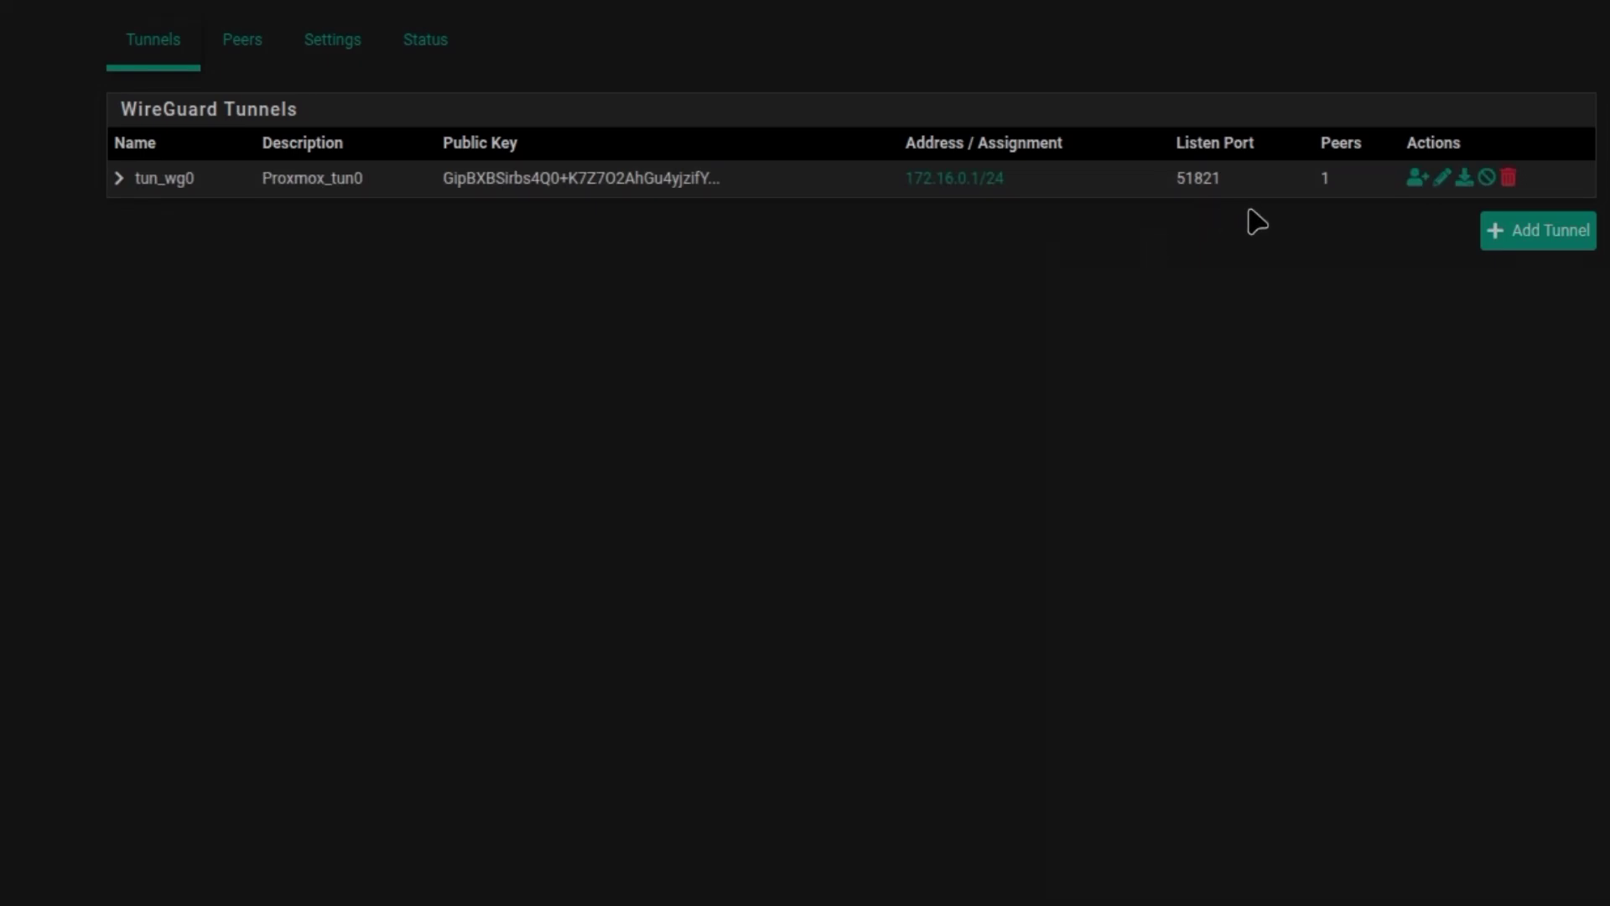
click(119, 179)
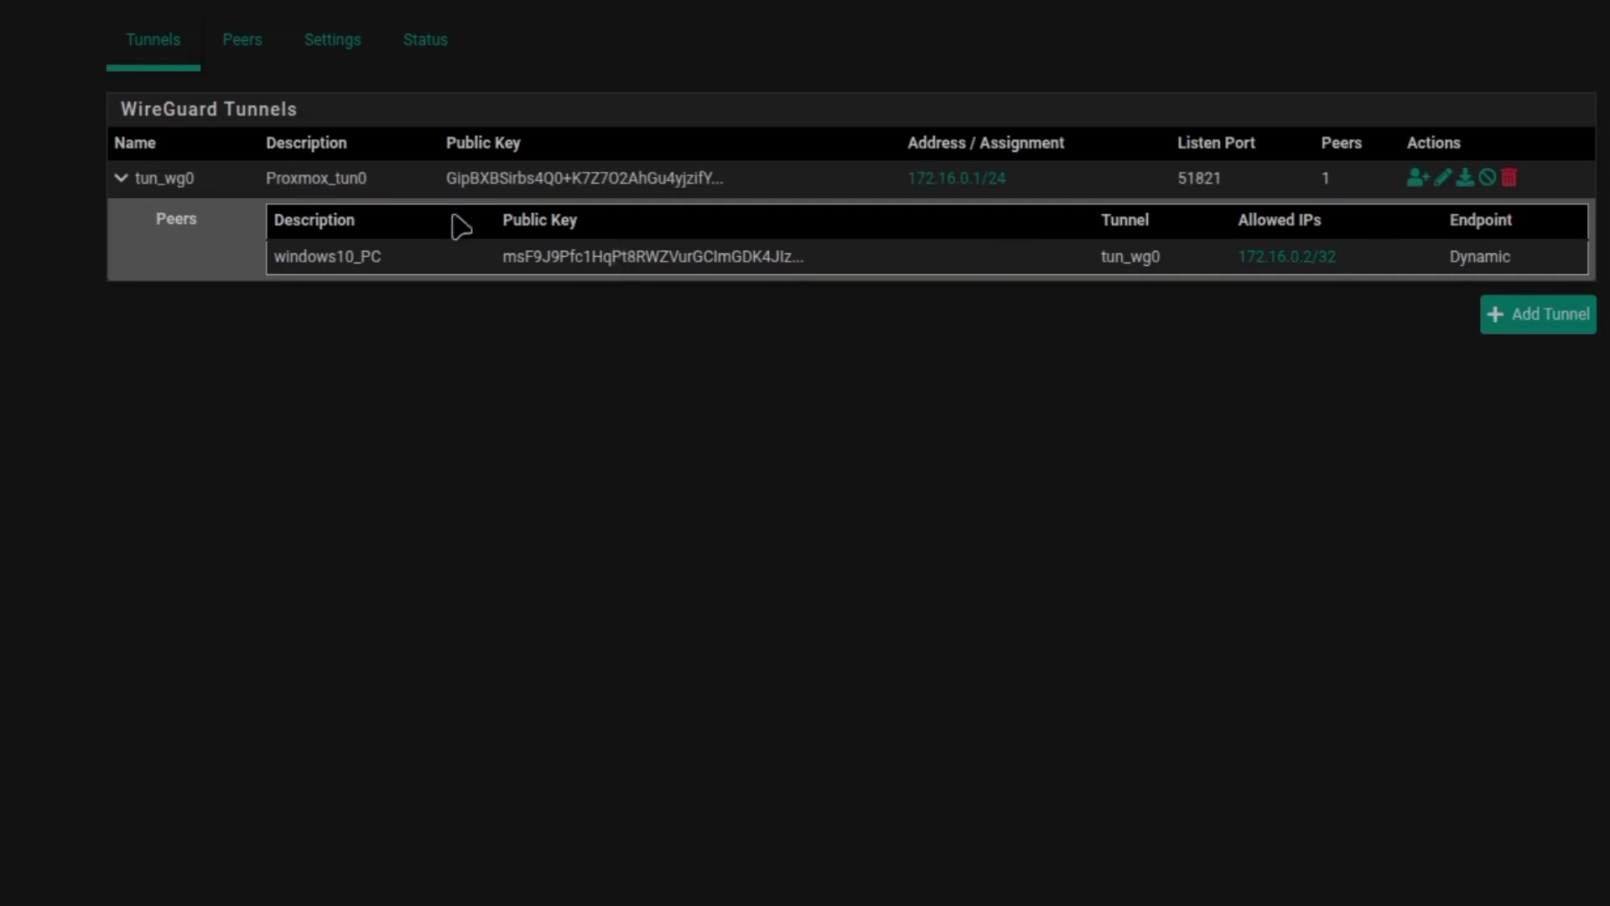
click(243, 49)
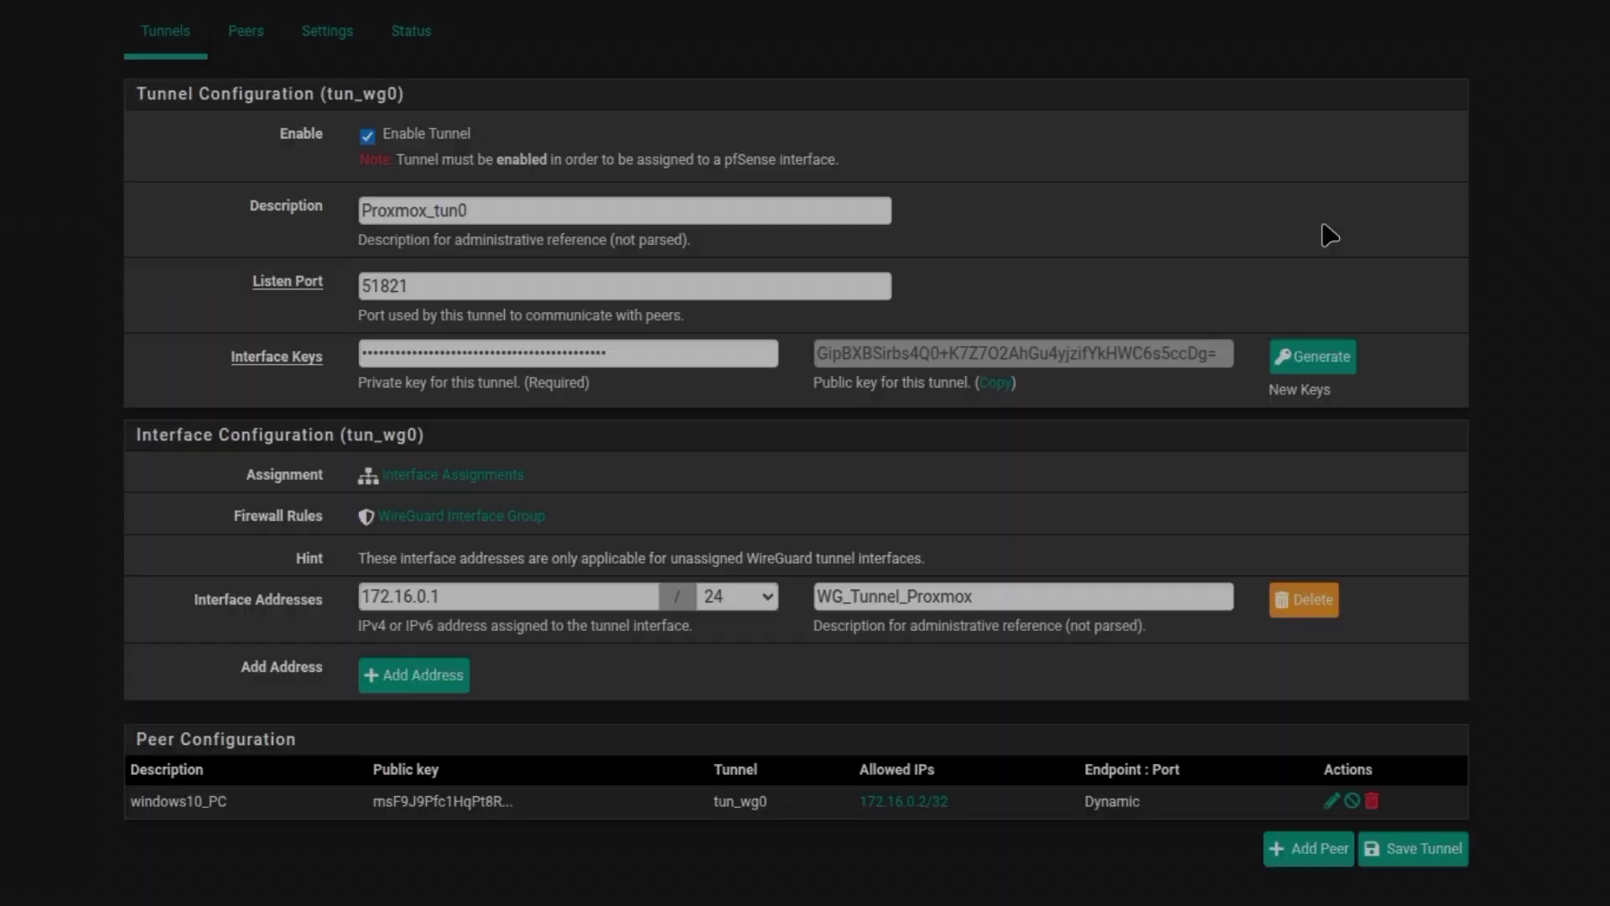
scroll(1325, 545, down, 1)
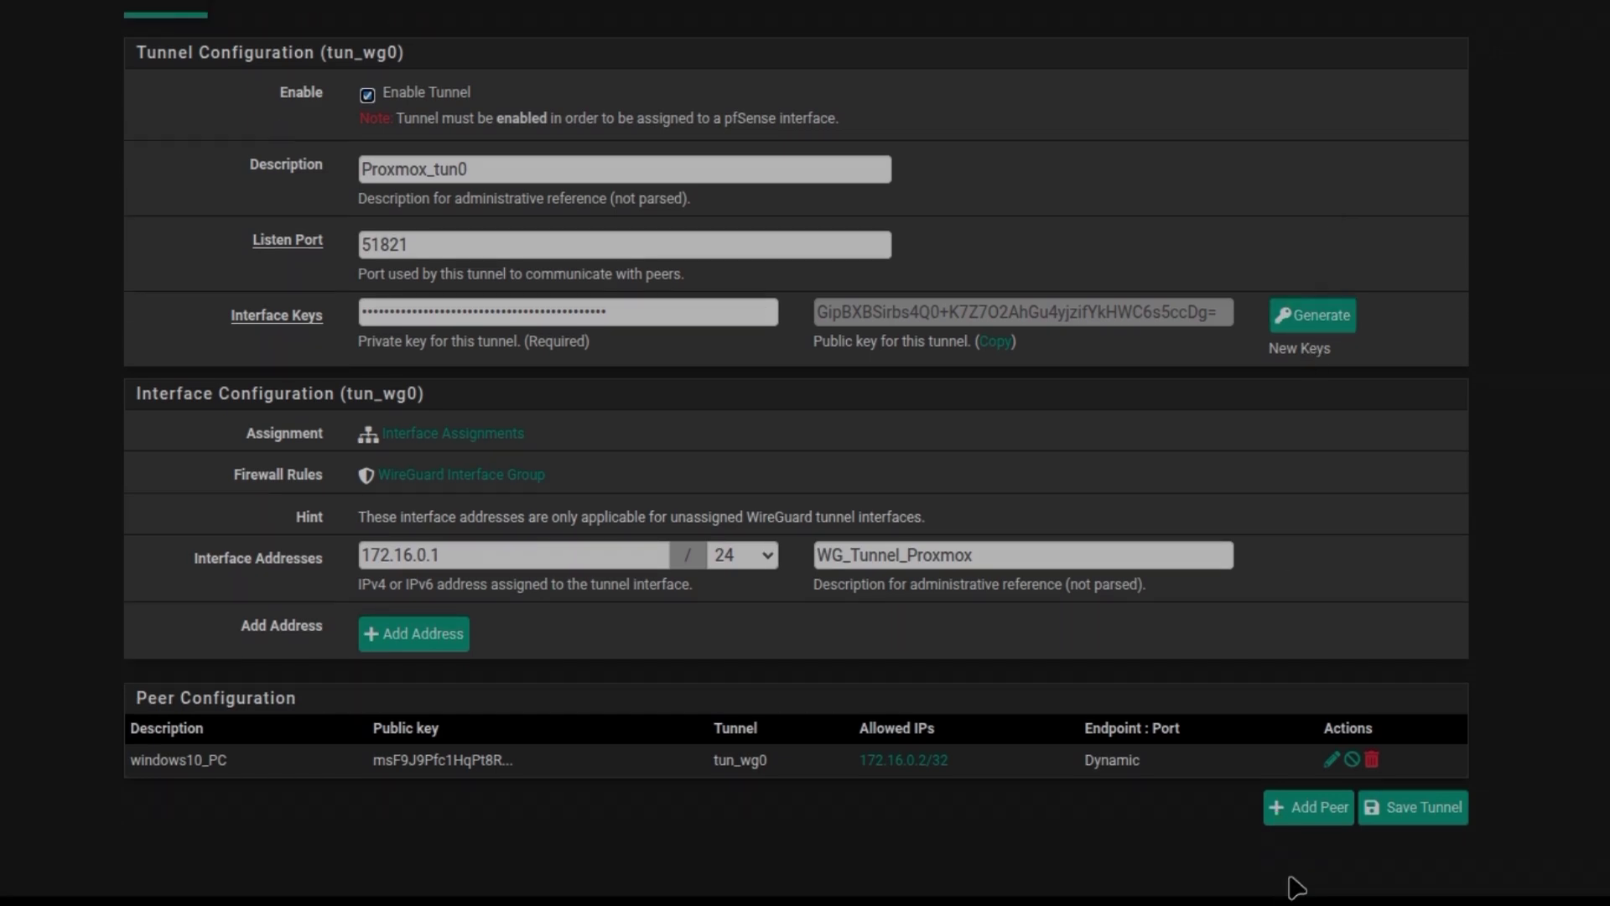
Start a new peer on tunnel tun_wg0 with description linuxmint_pfsense
click(1306, 818)
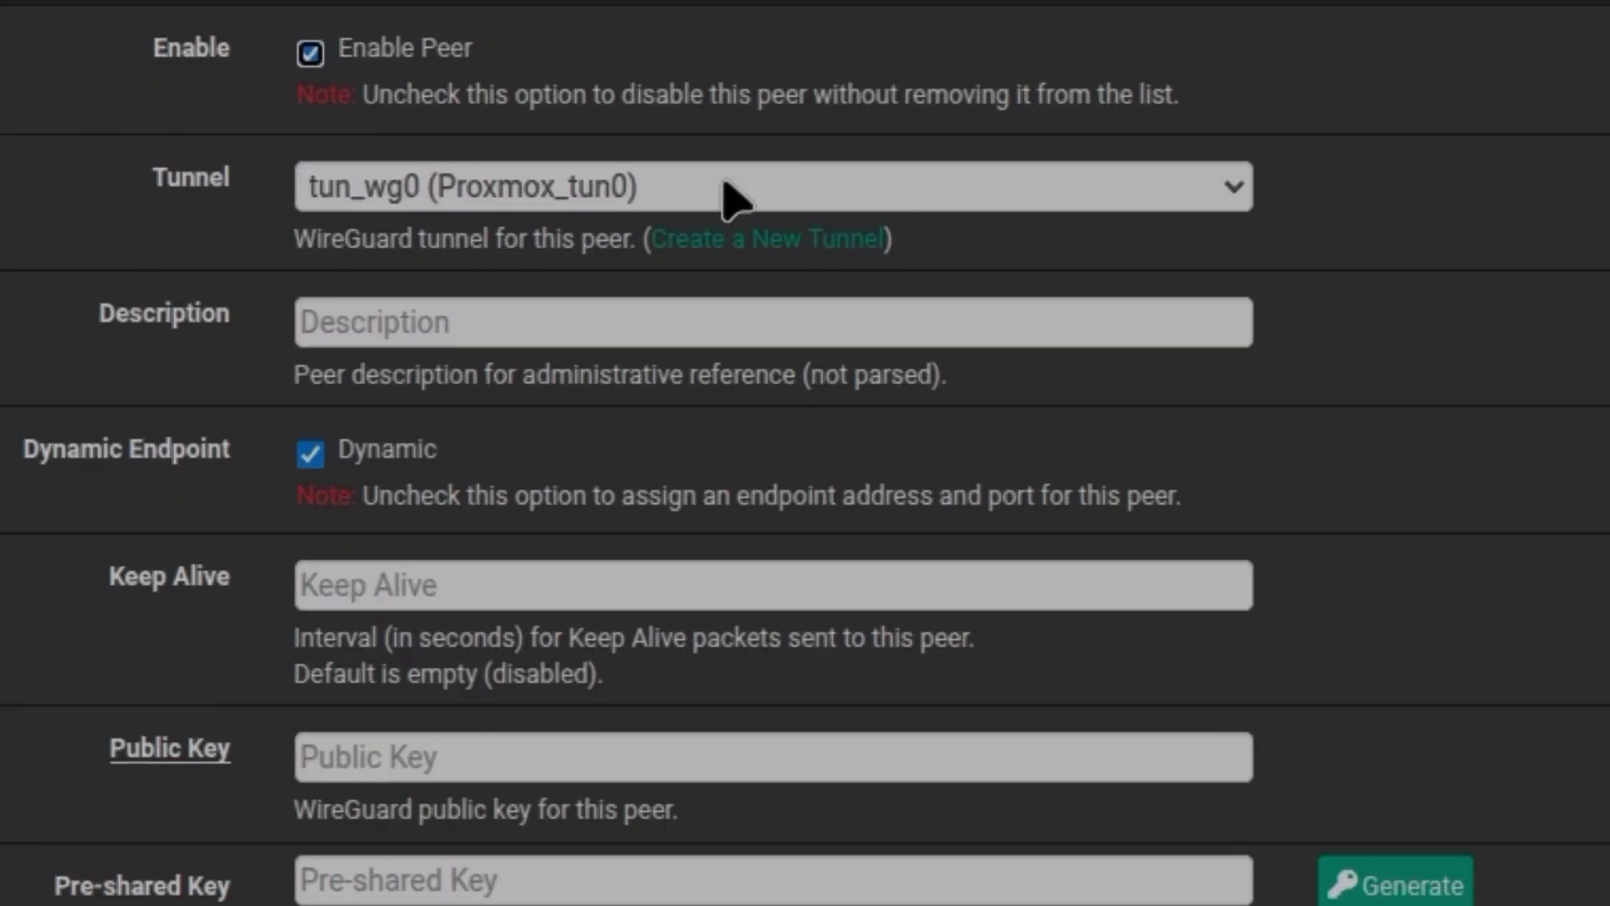
click(620, 211)
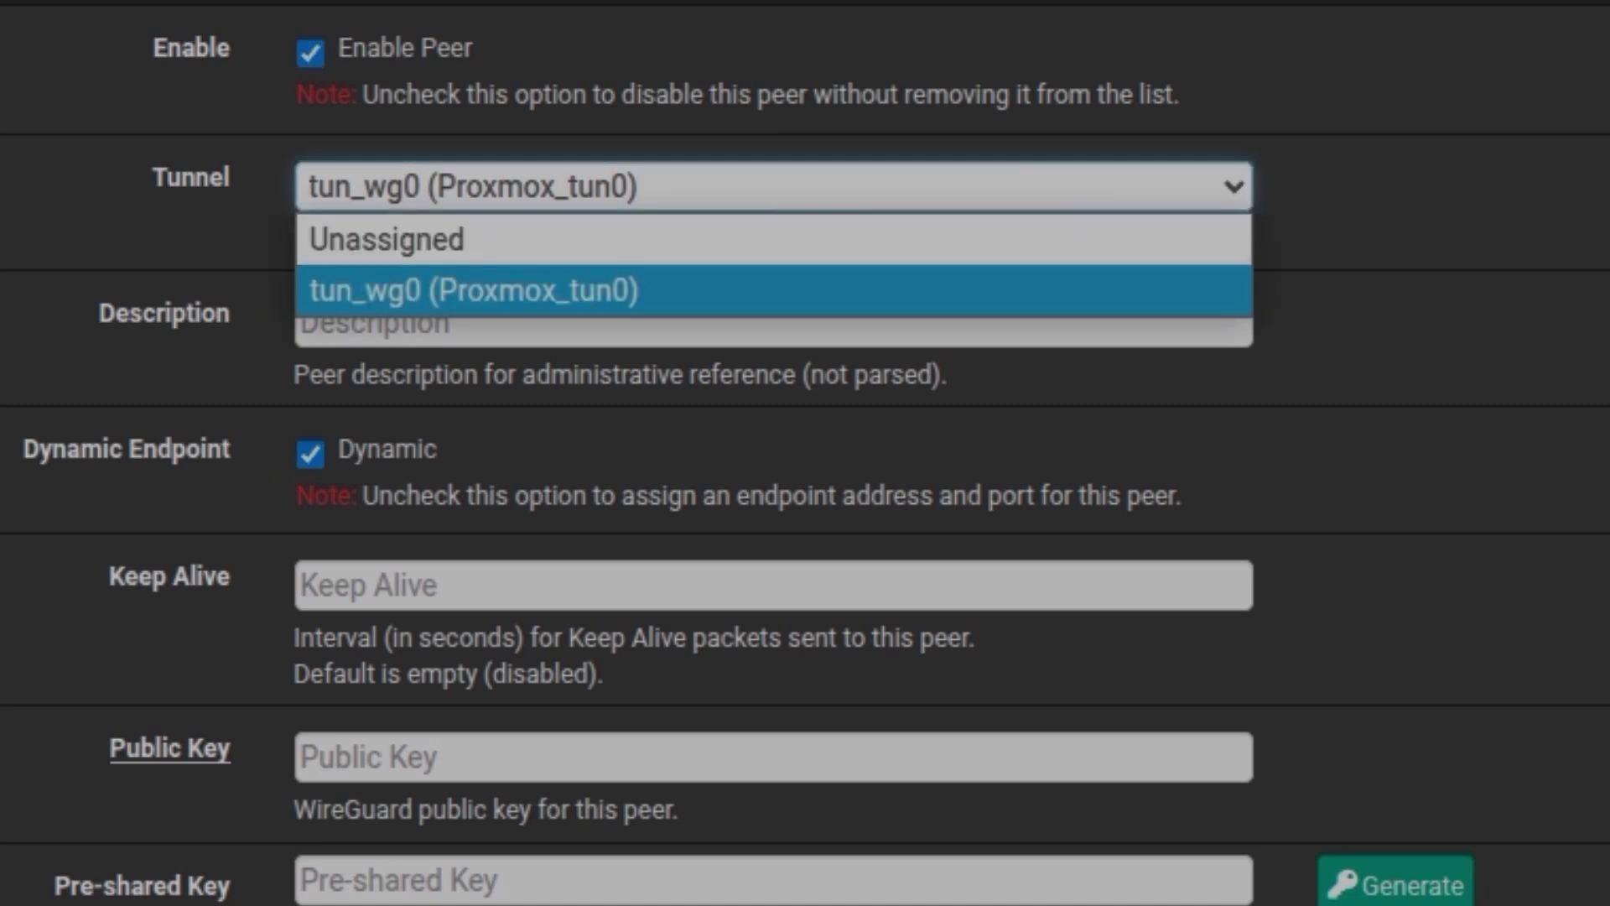
click(586, 288)
click(492, 330)
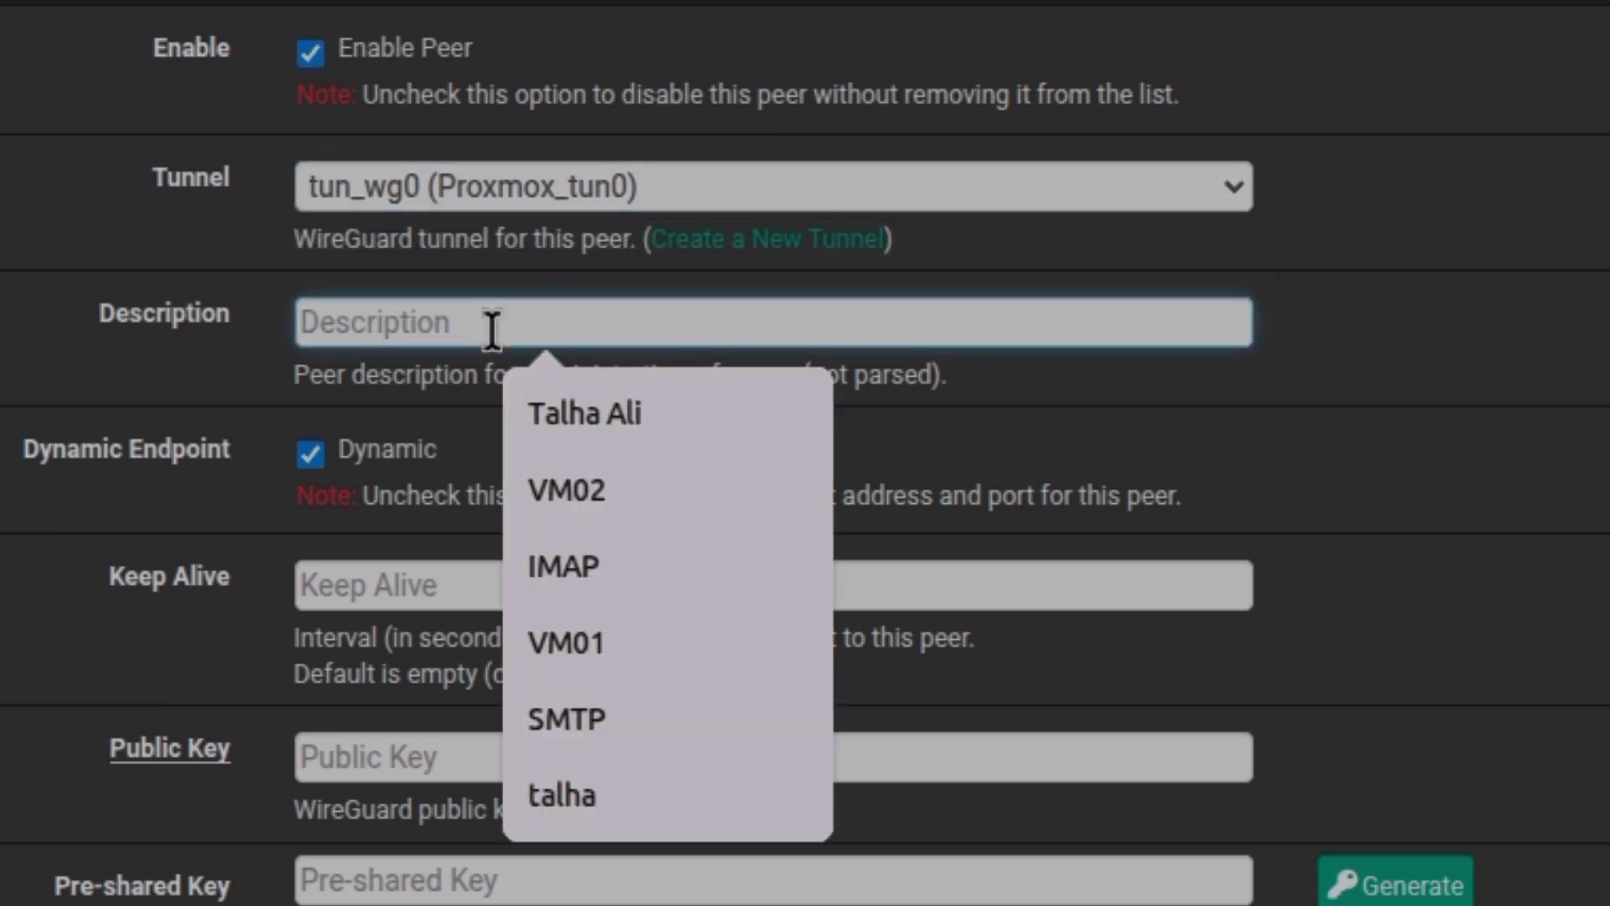
text(l)
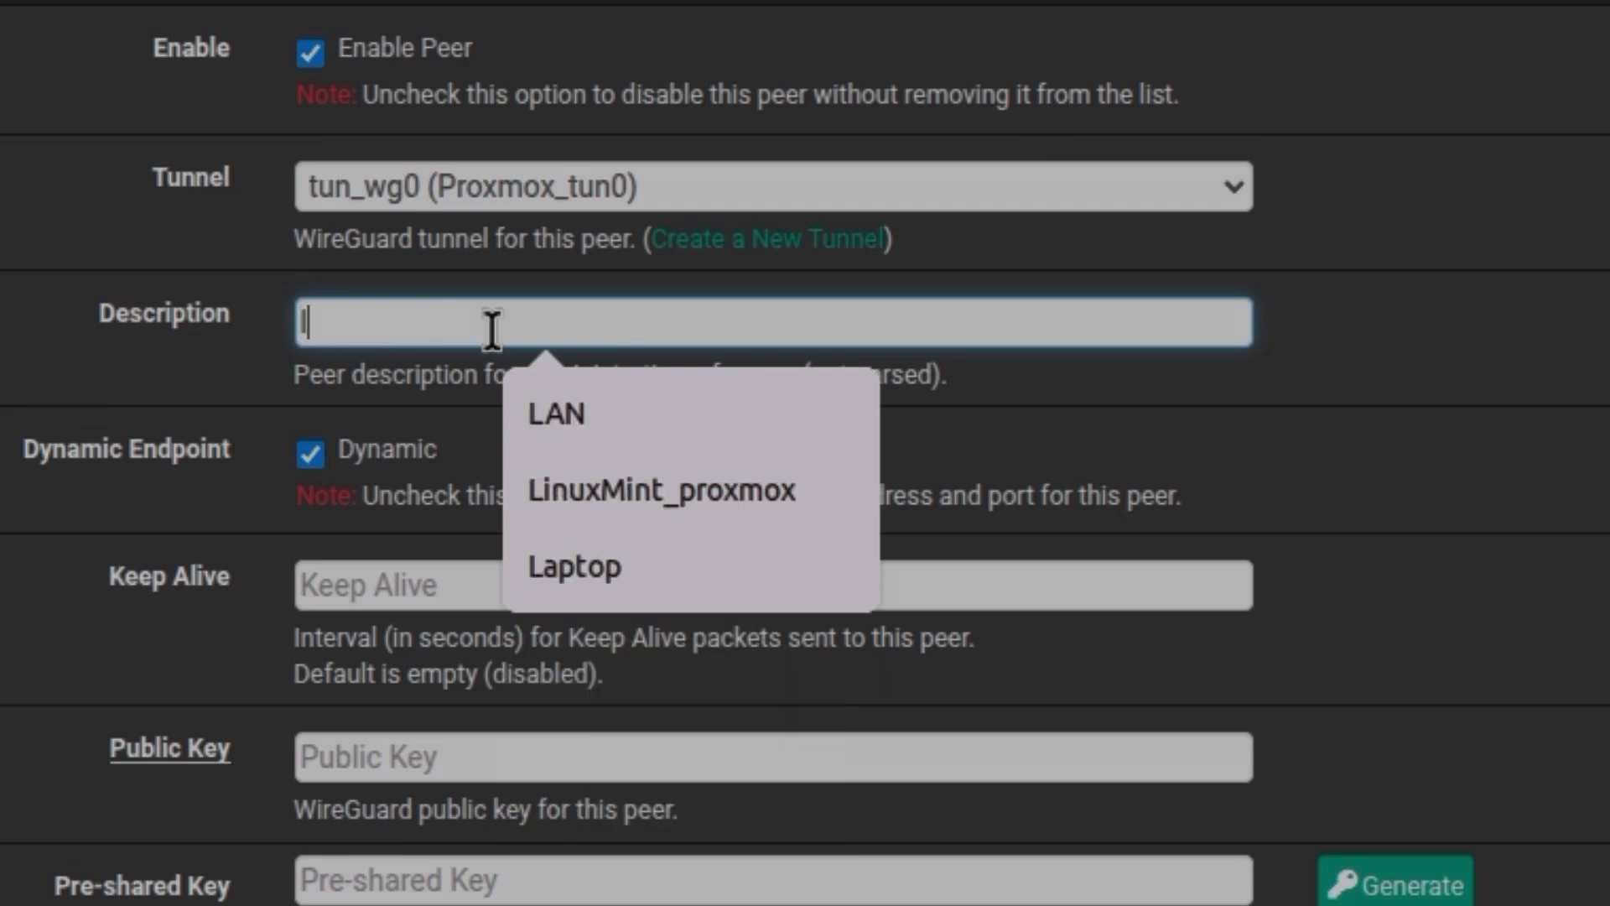
text(inux))
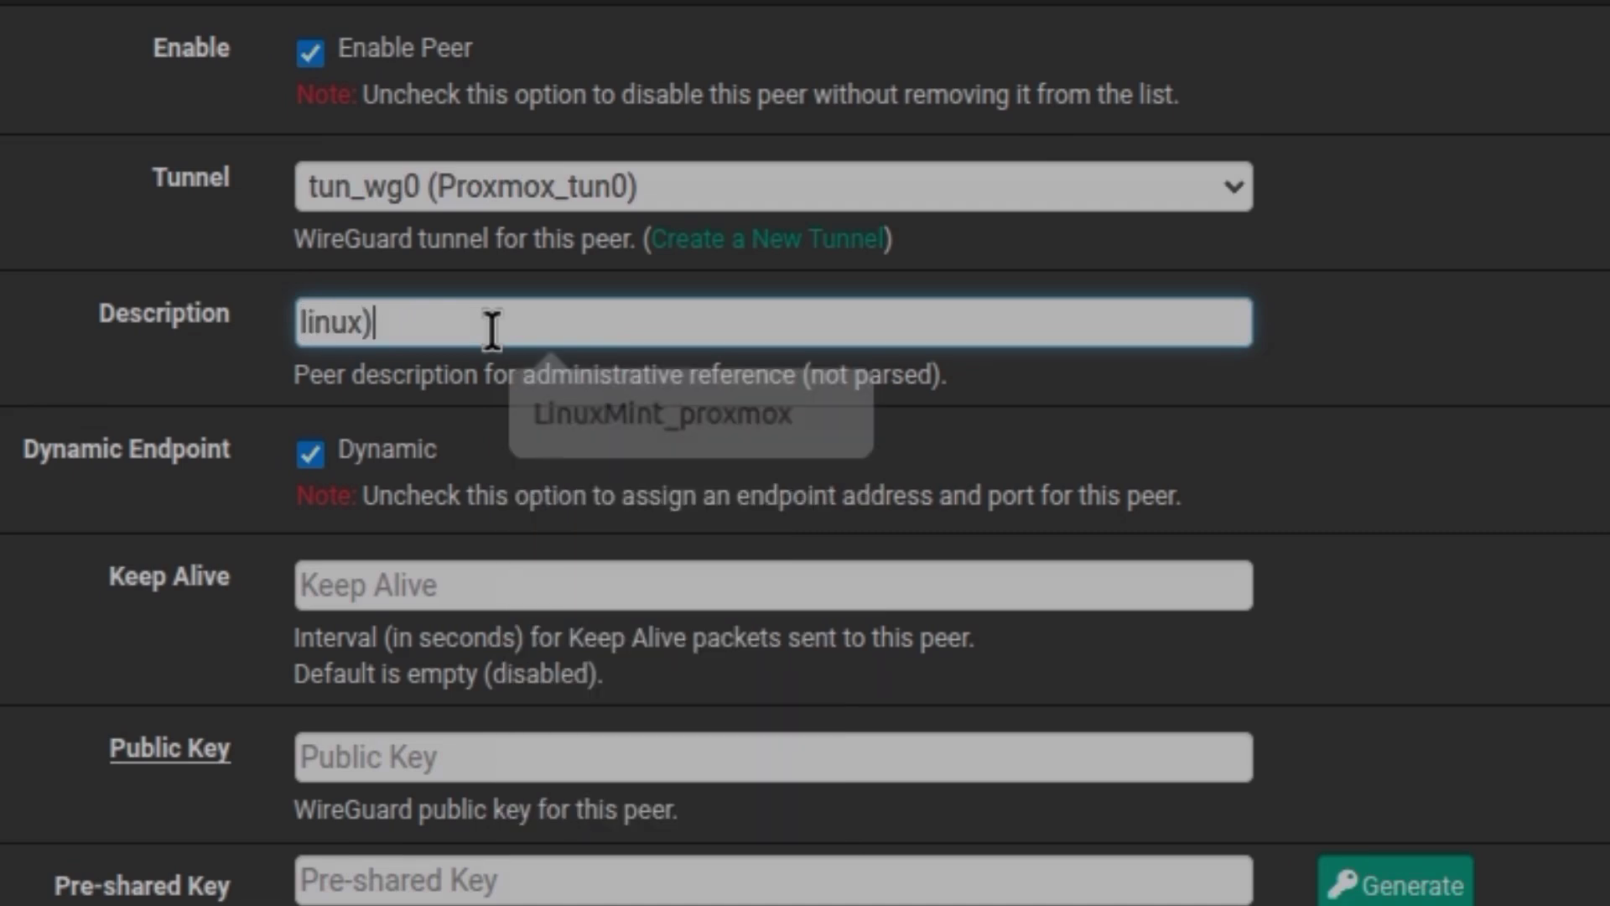
key(BackSpace)
text(mint)
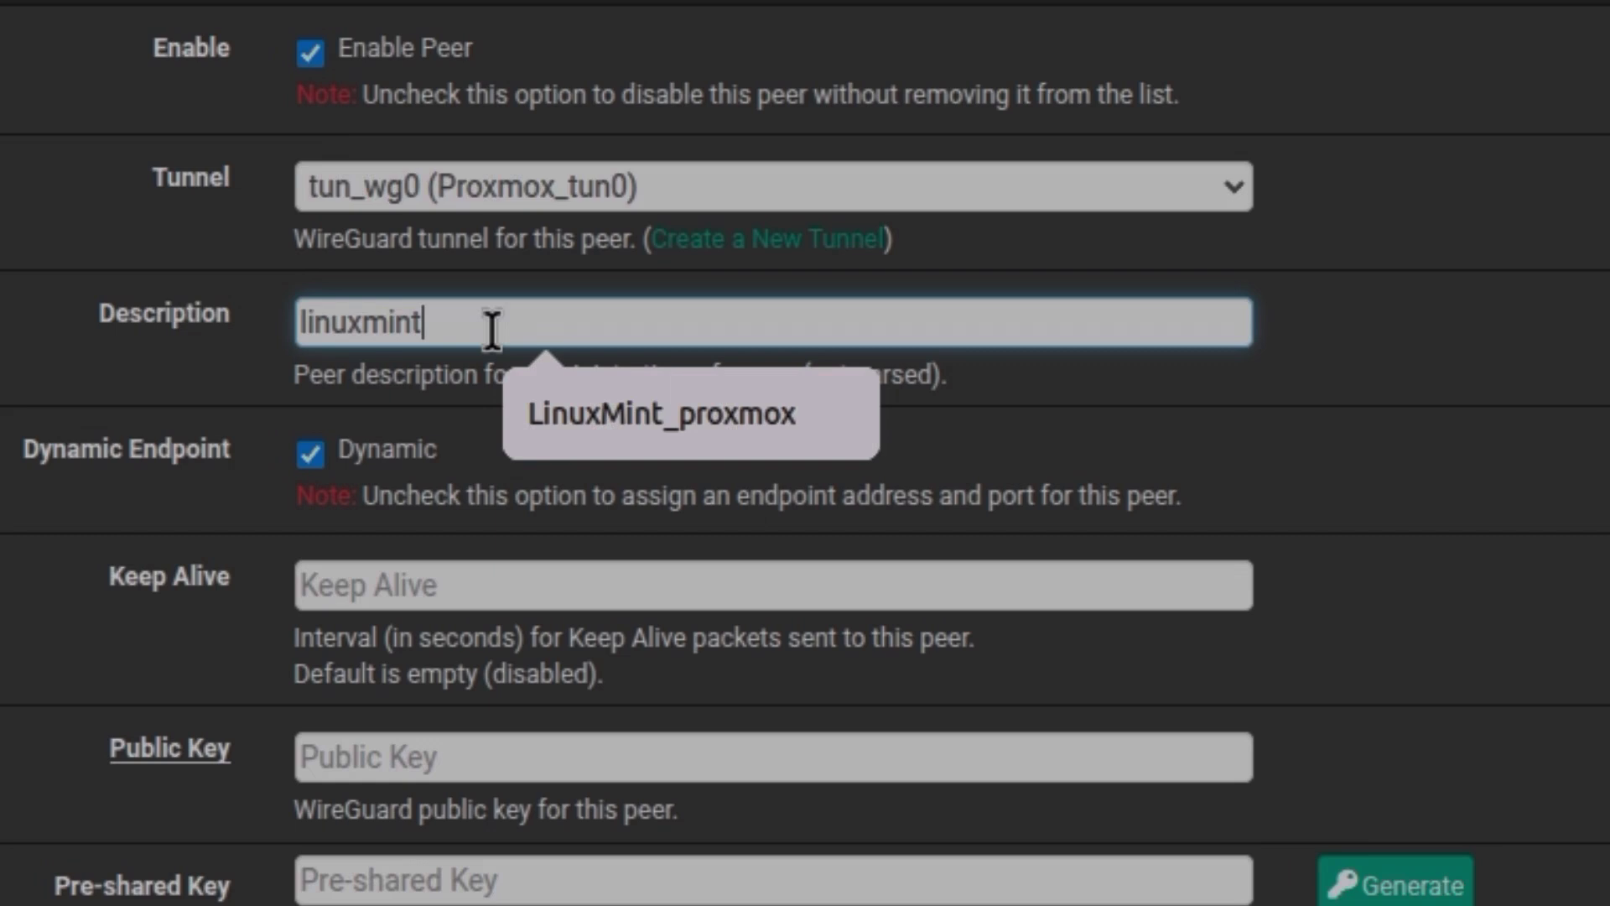
text(-pfsense)
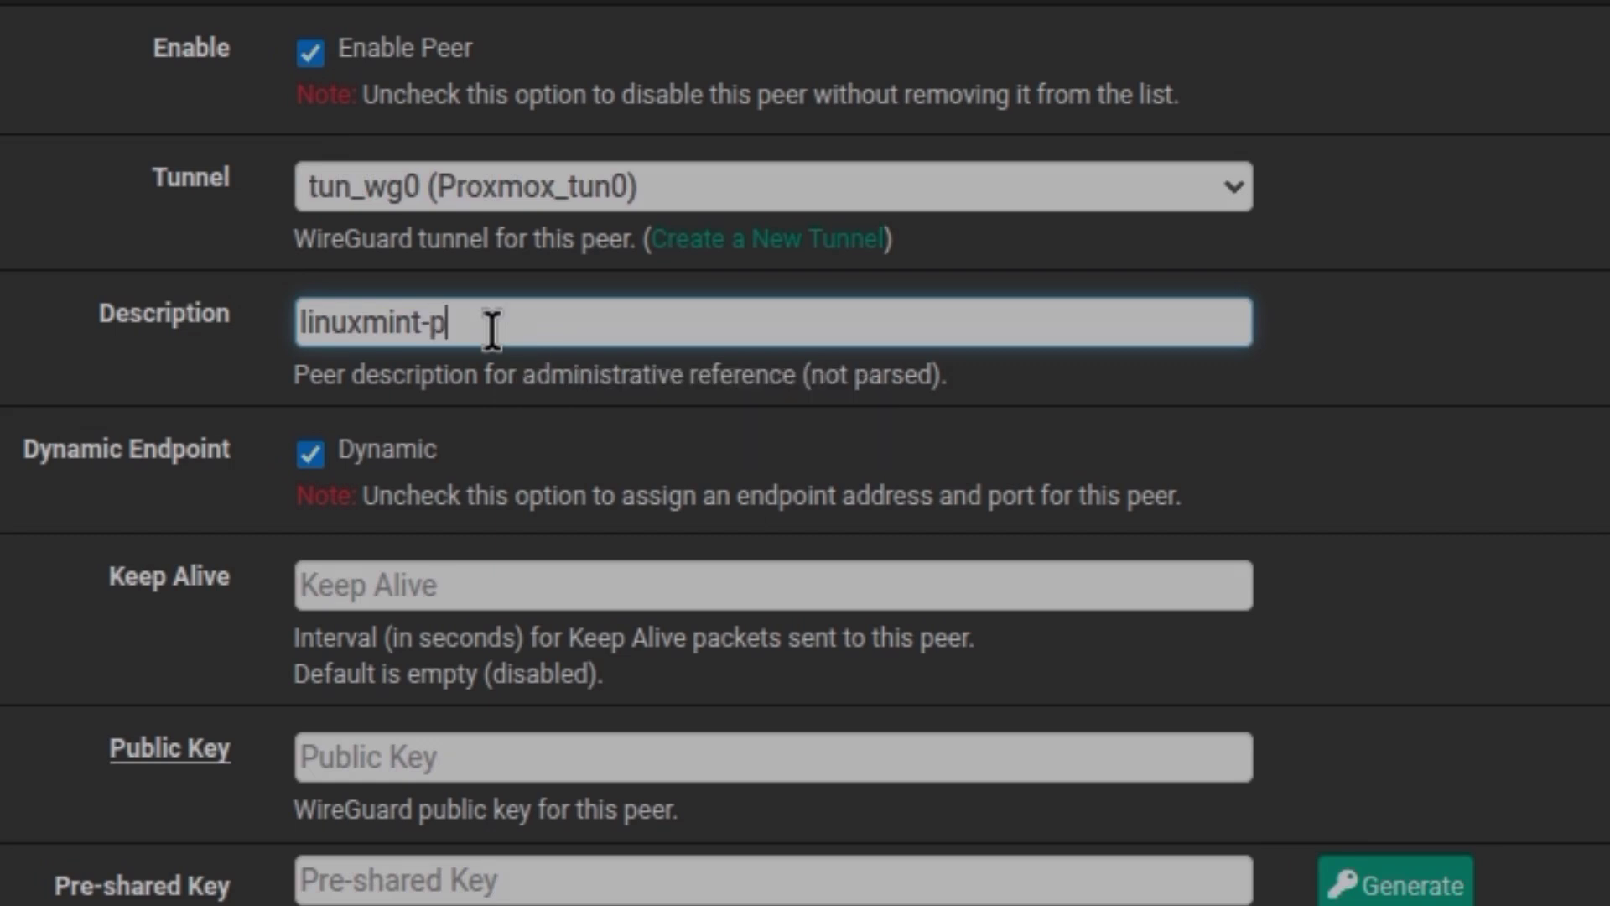
key(Left)
key(Left)
key(Left)
key(BackSpace)
text(_)
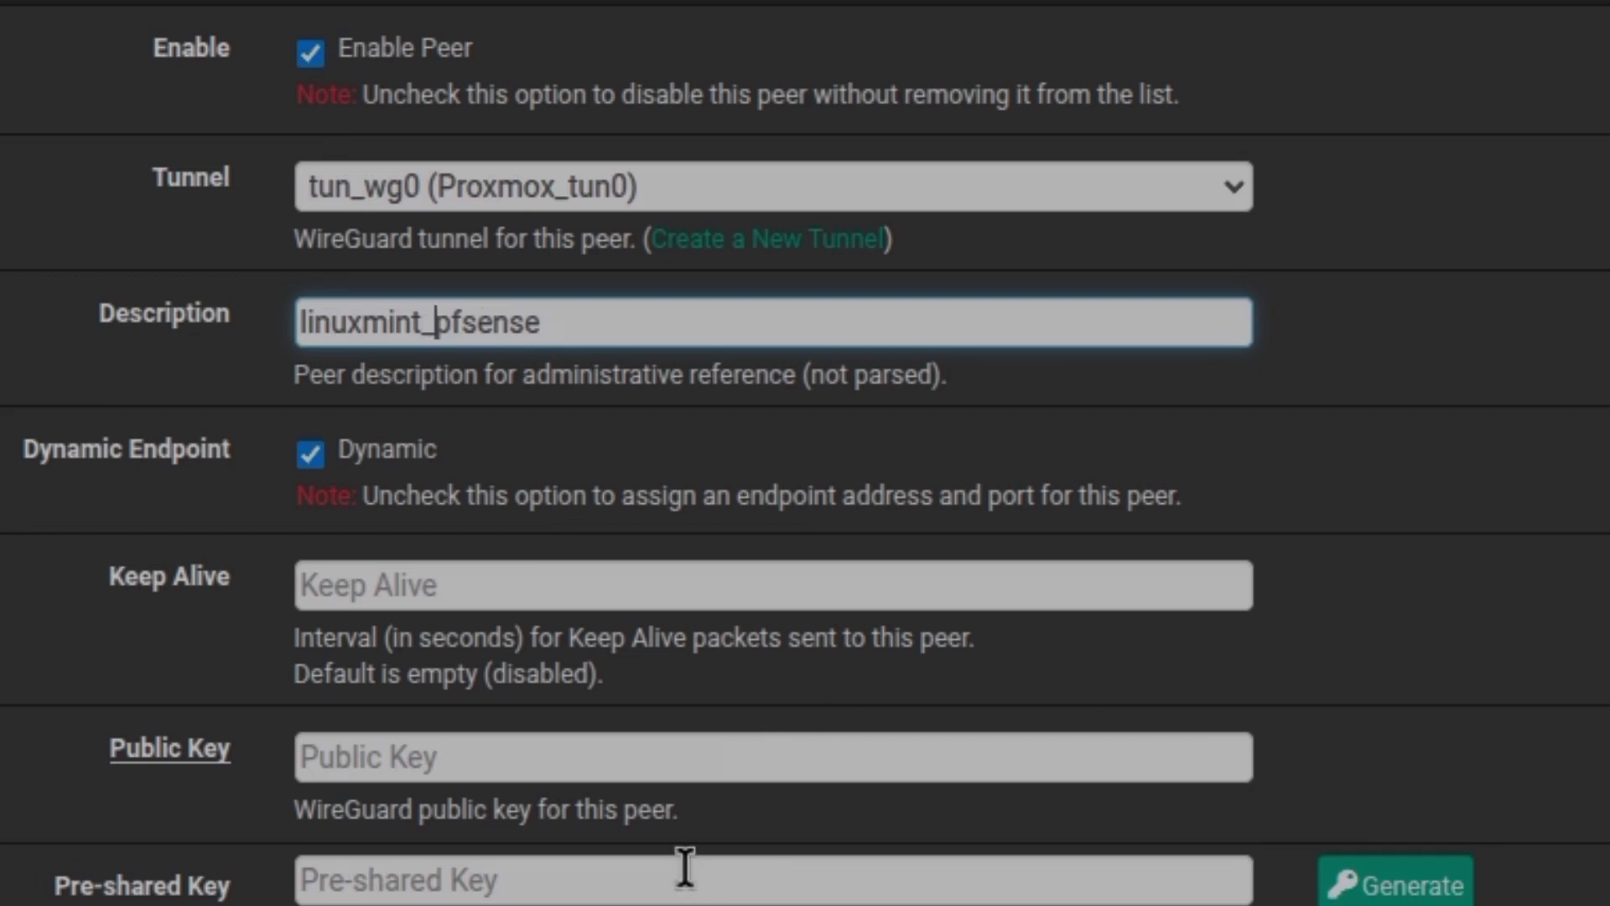
scroll(682, 862, down, 5)
Give the peer allowed IP 172.16.0.3/32 described as linuxmint_pfsense
click(655, 591)
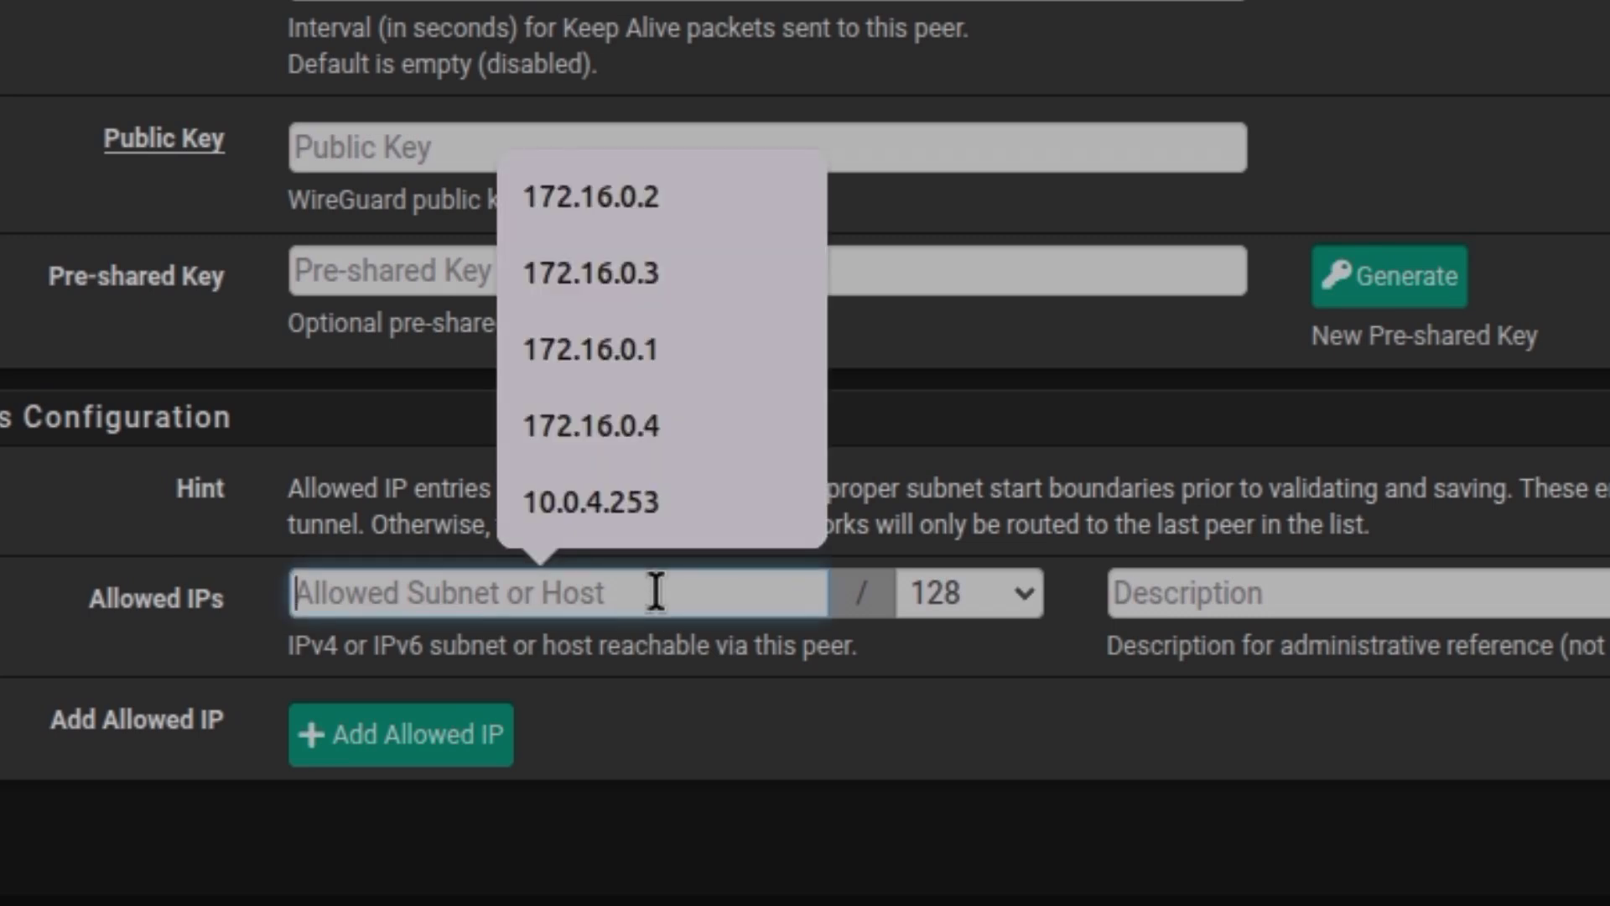
text(172.16.0.3)
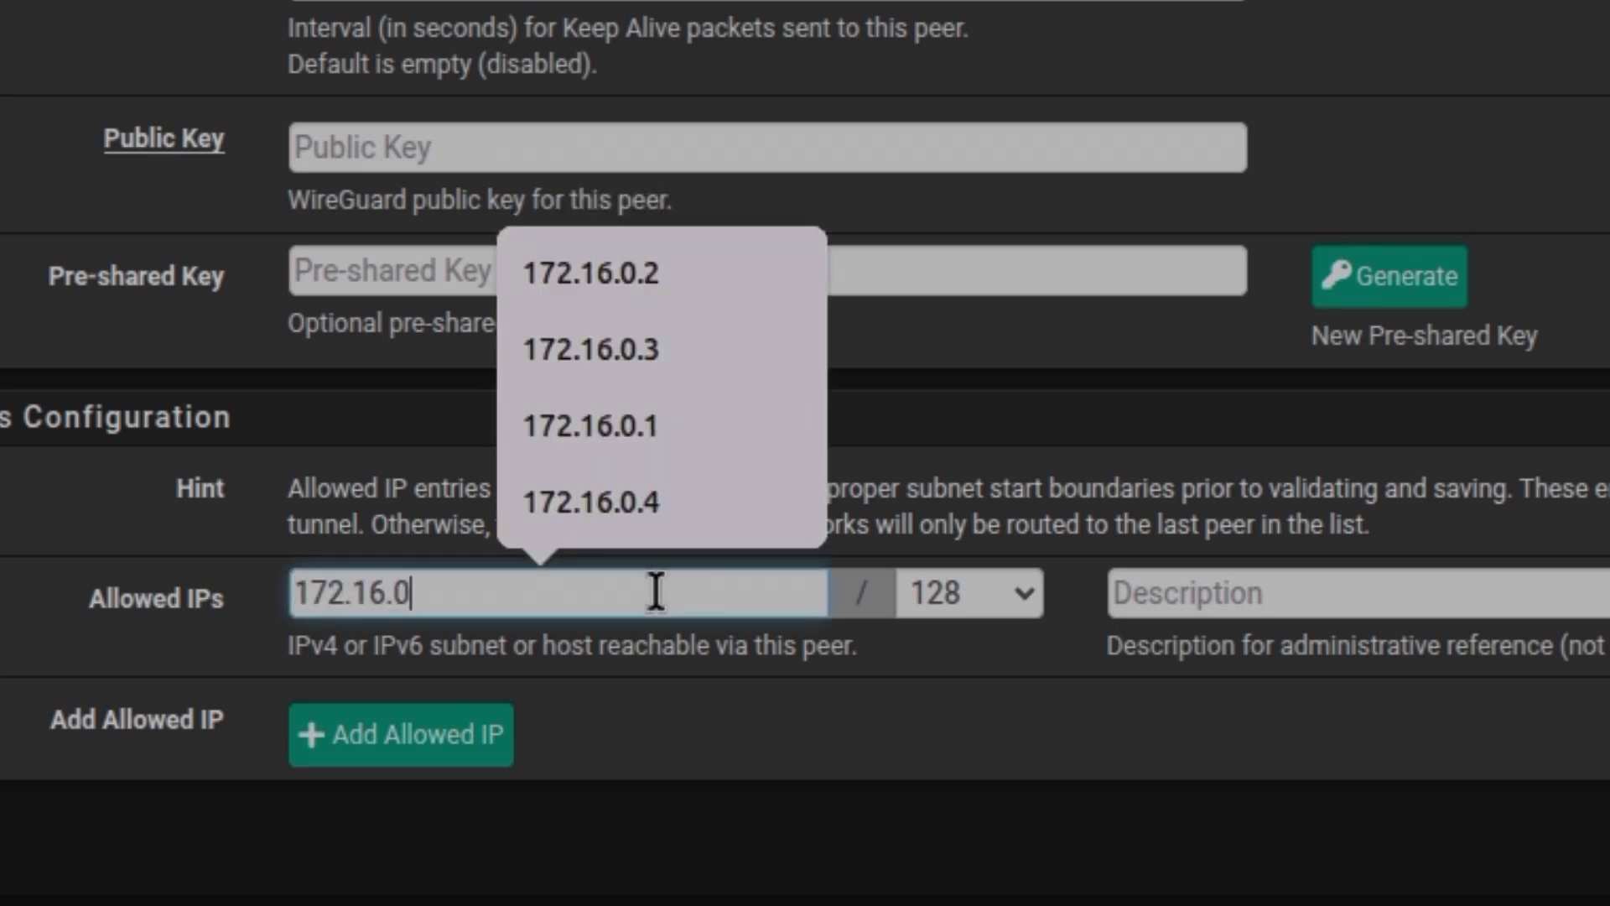
click(964, 614)
click(971, 590)
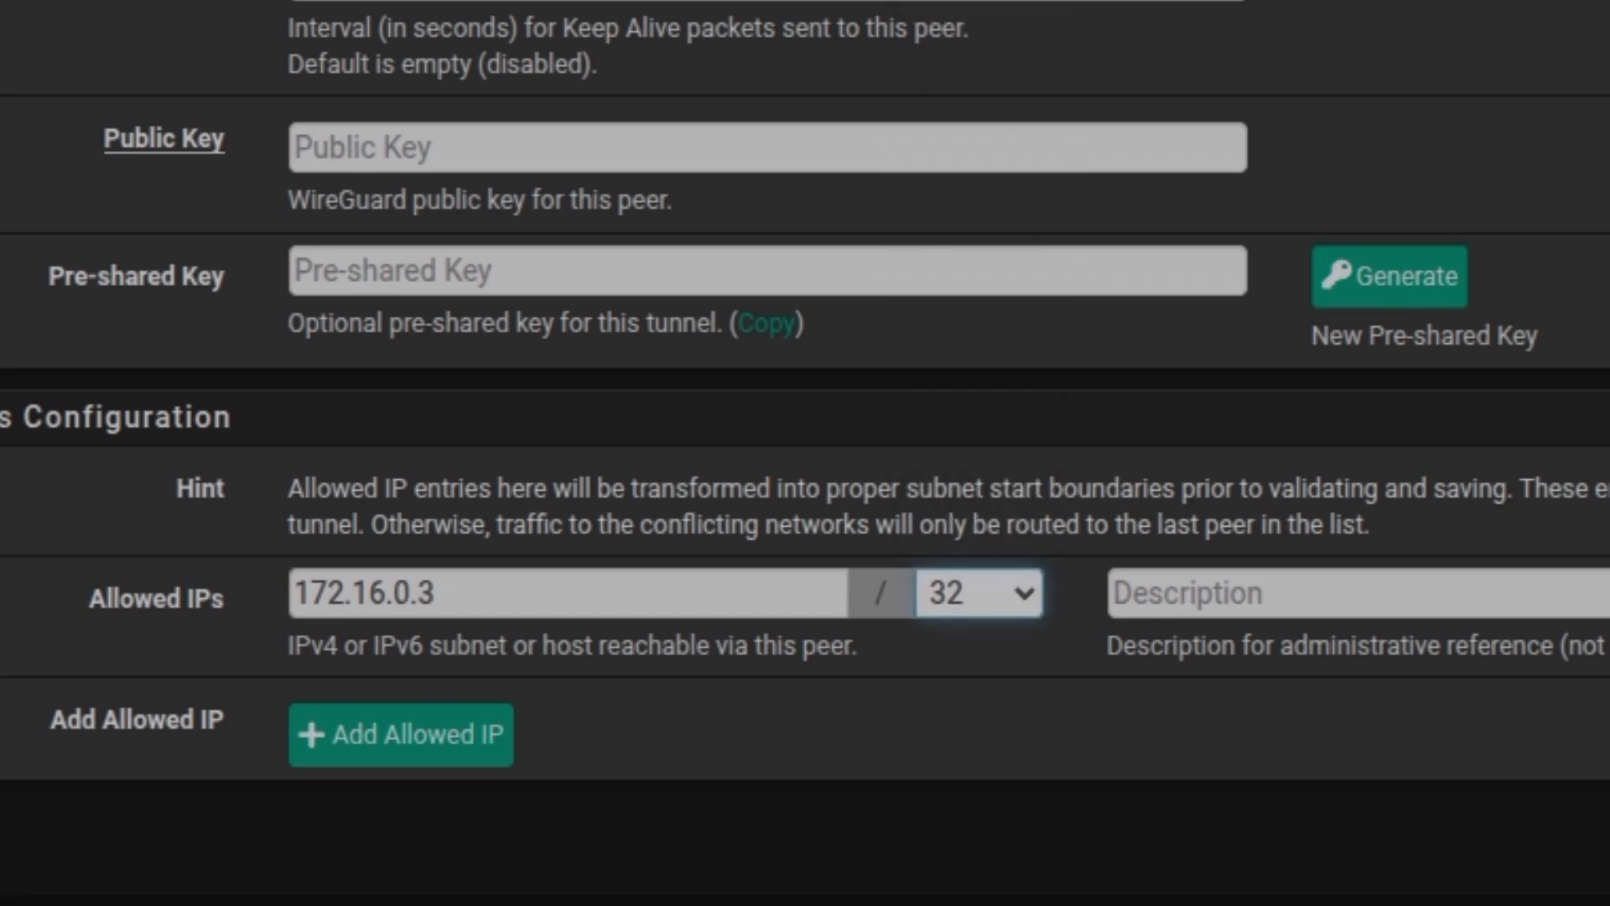
click(1359, 593)
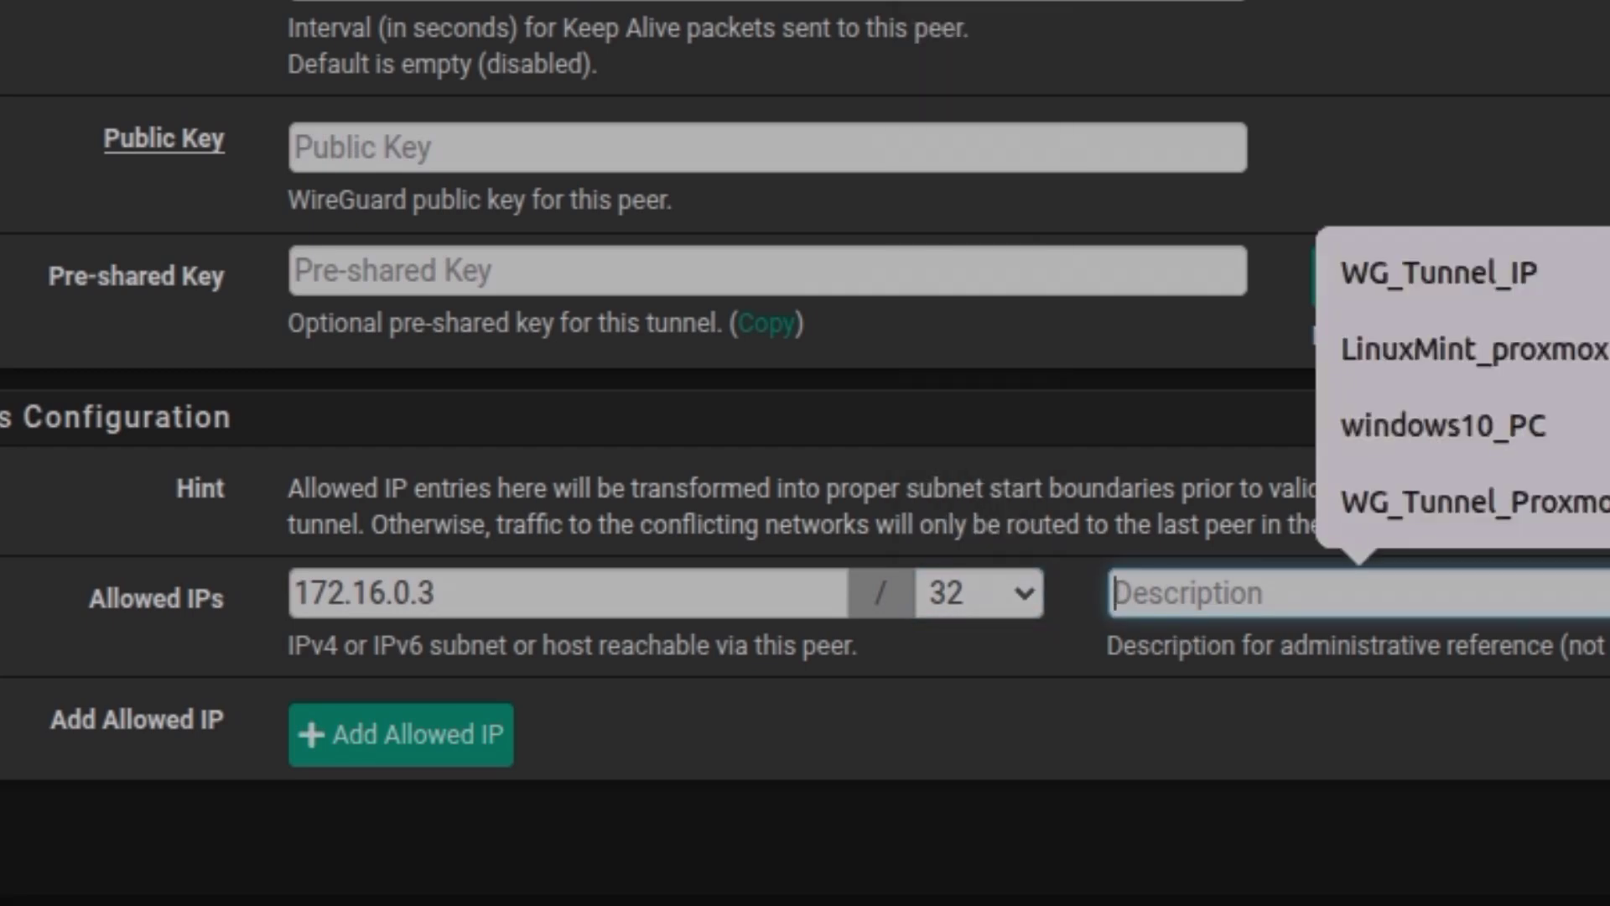
text(li)
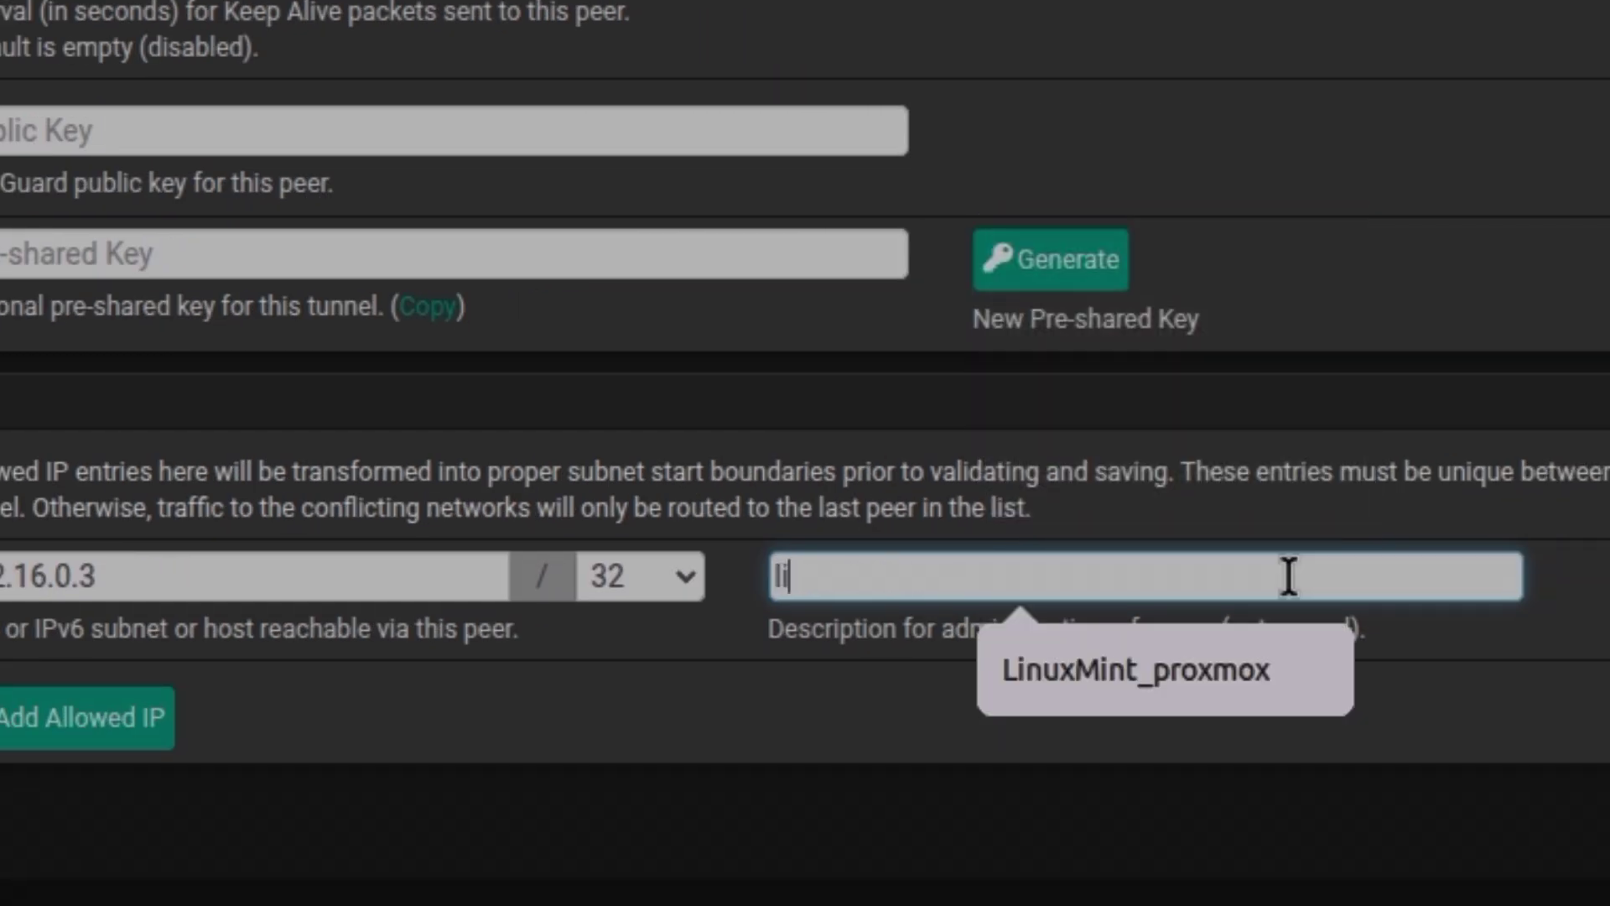
text(nuxmint_)
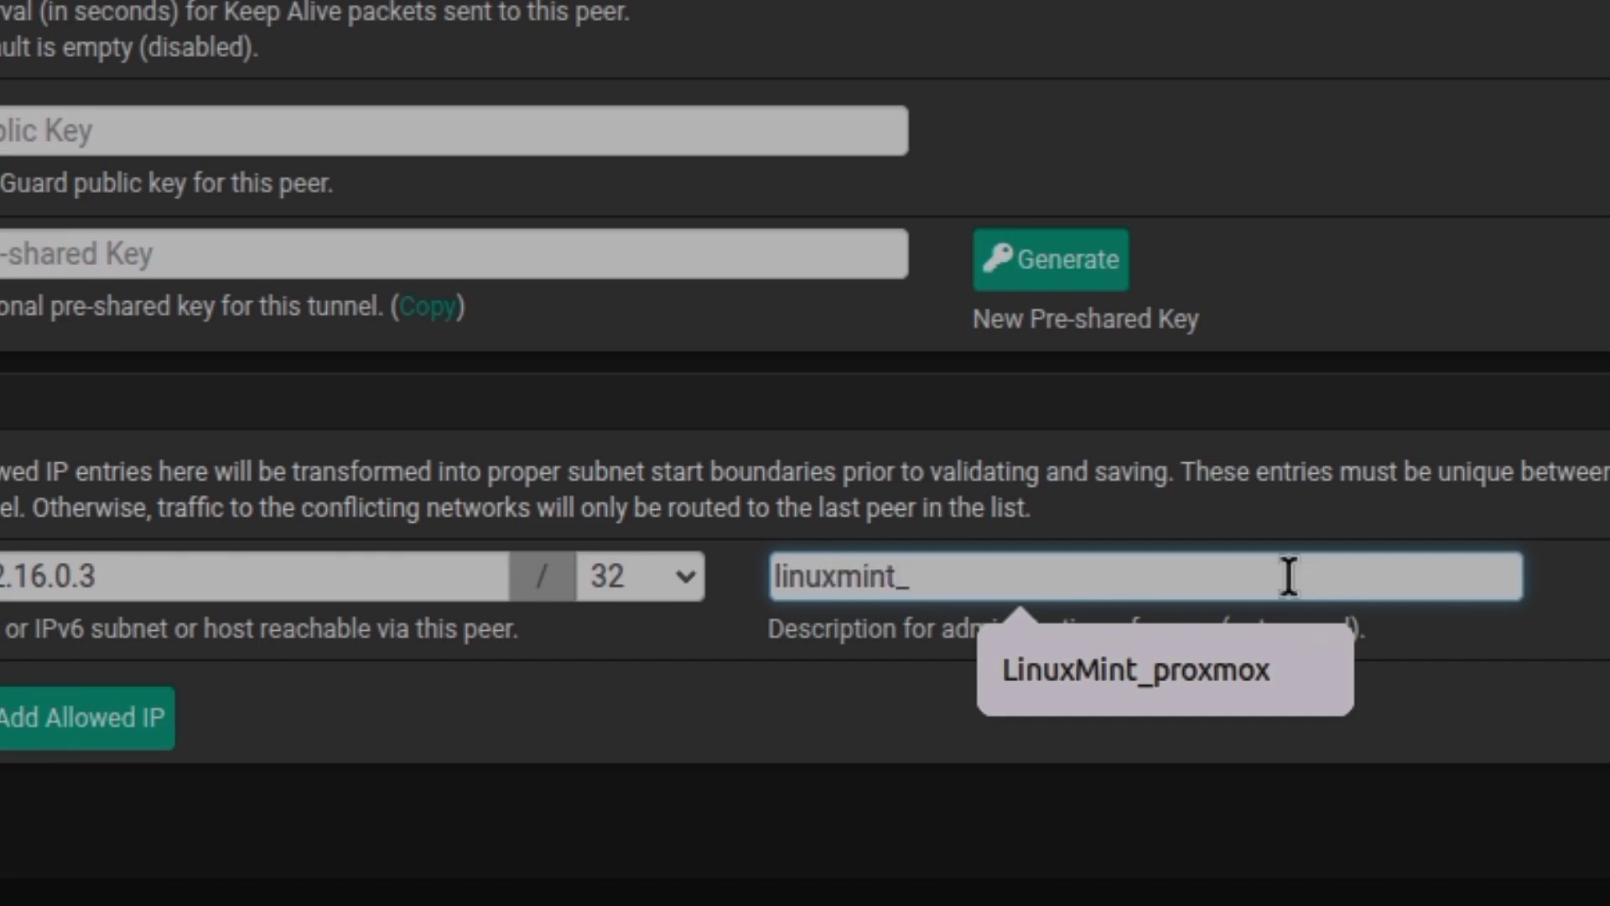
text(pfsense)
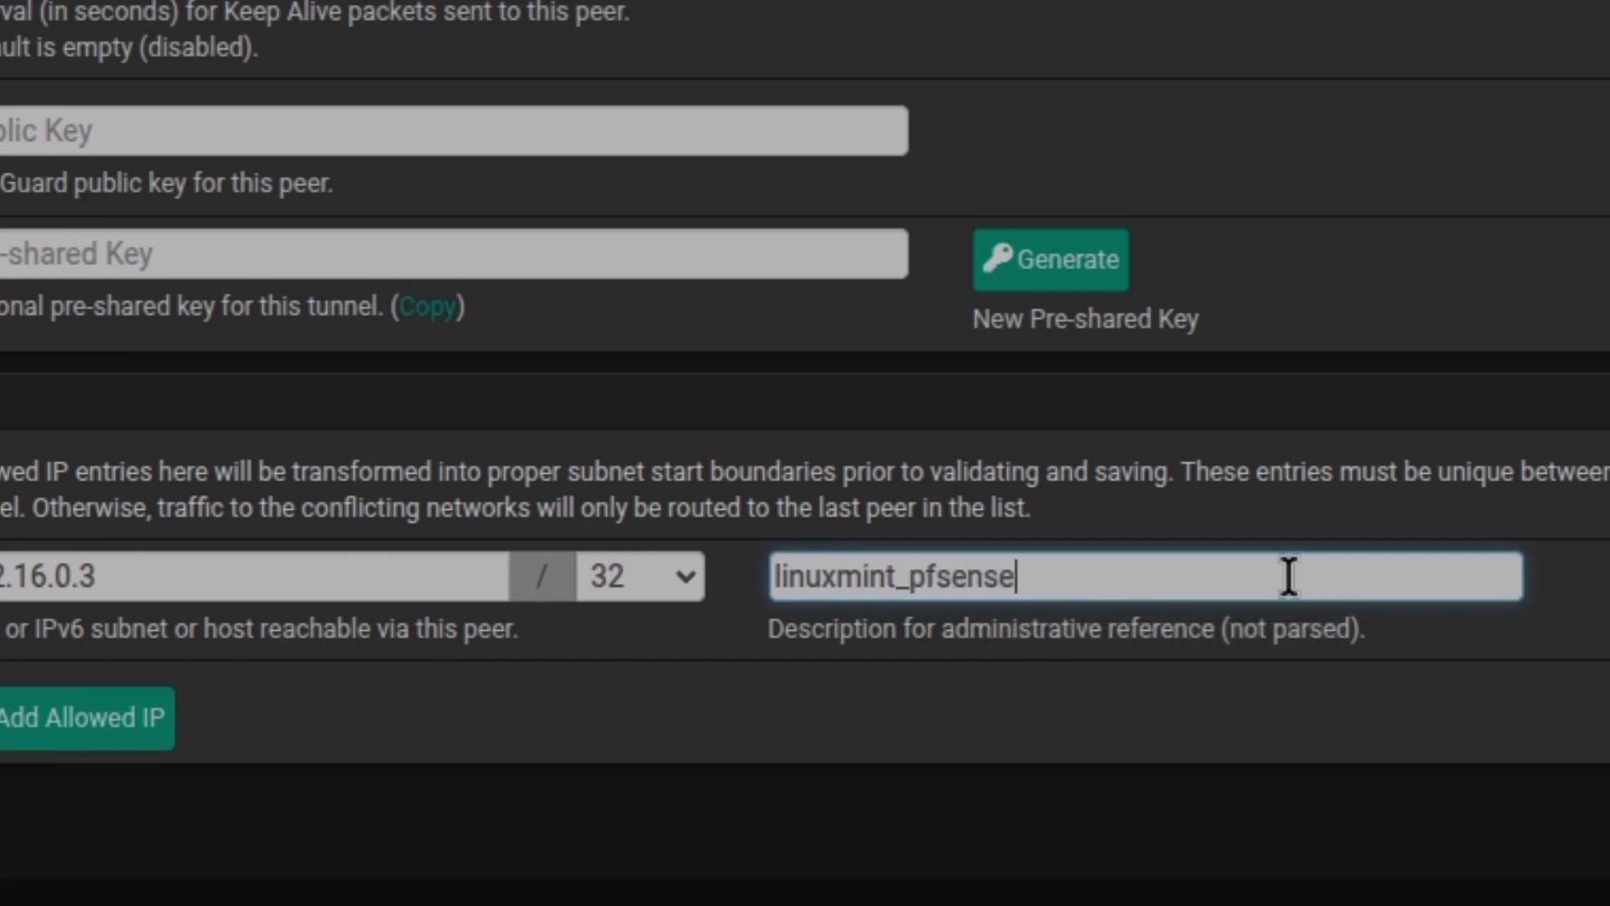
key(BackSpace)
text(e)
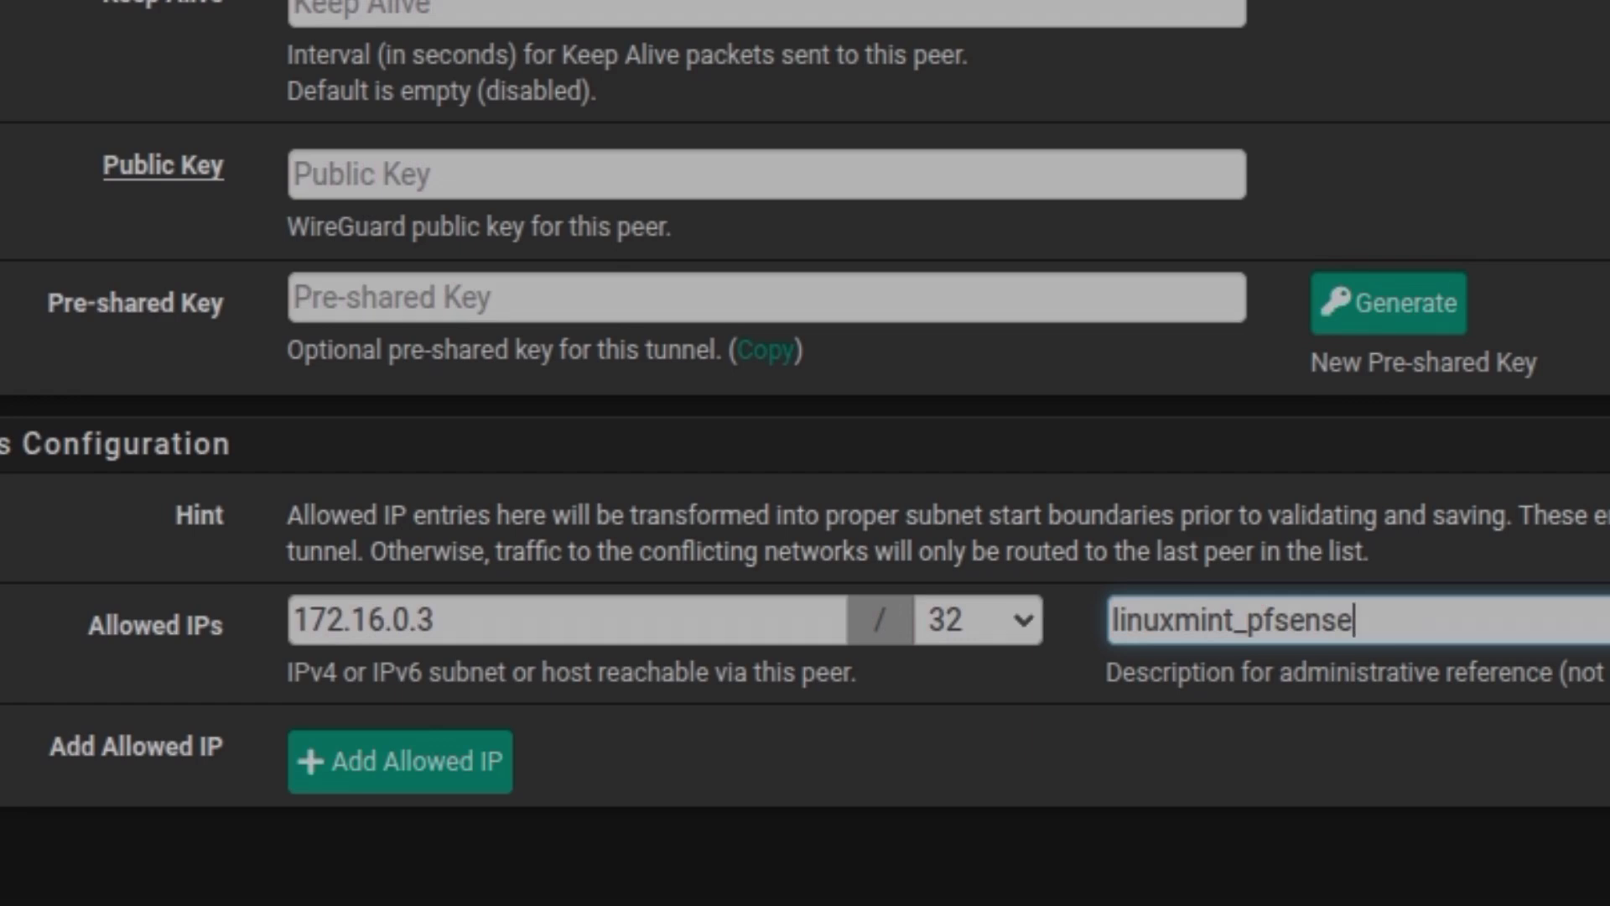
click(1172, 205)
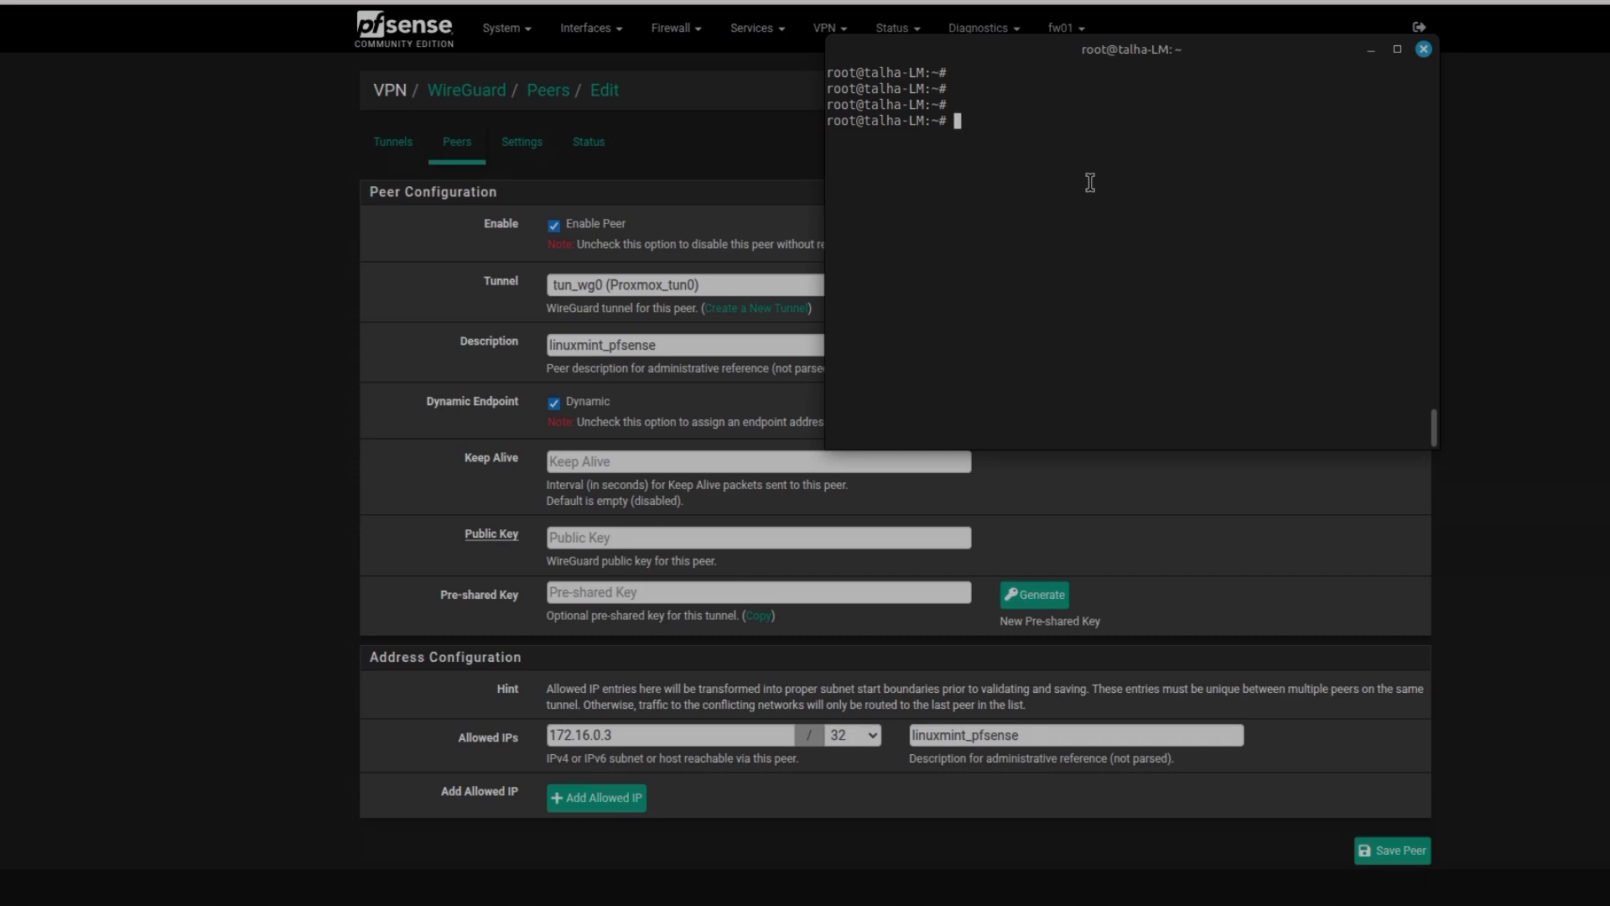
Run 'apt install wireguard wireguard-tools', confirming both are at 1.0.20210914-1ubuntu4
text(a)
text(pt)
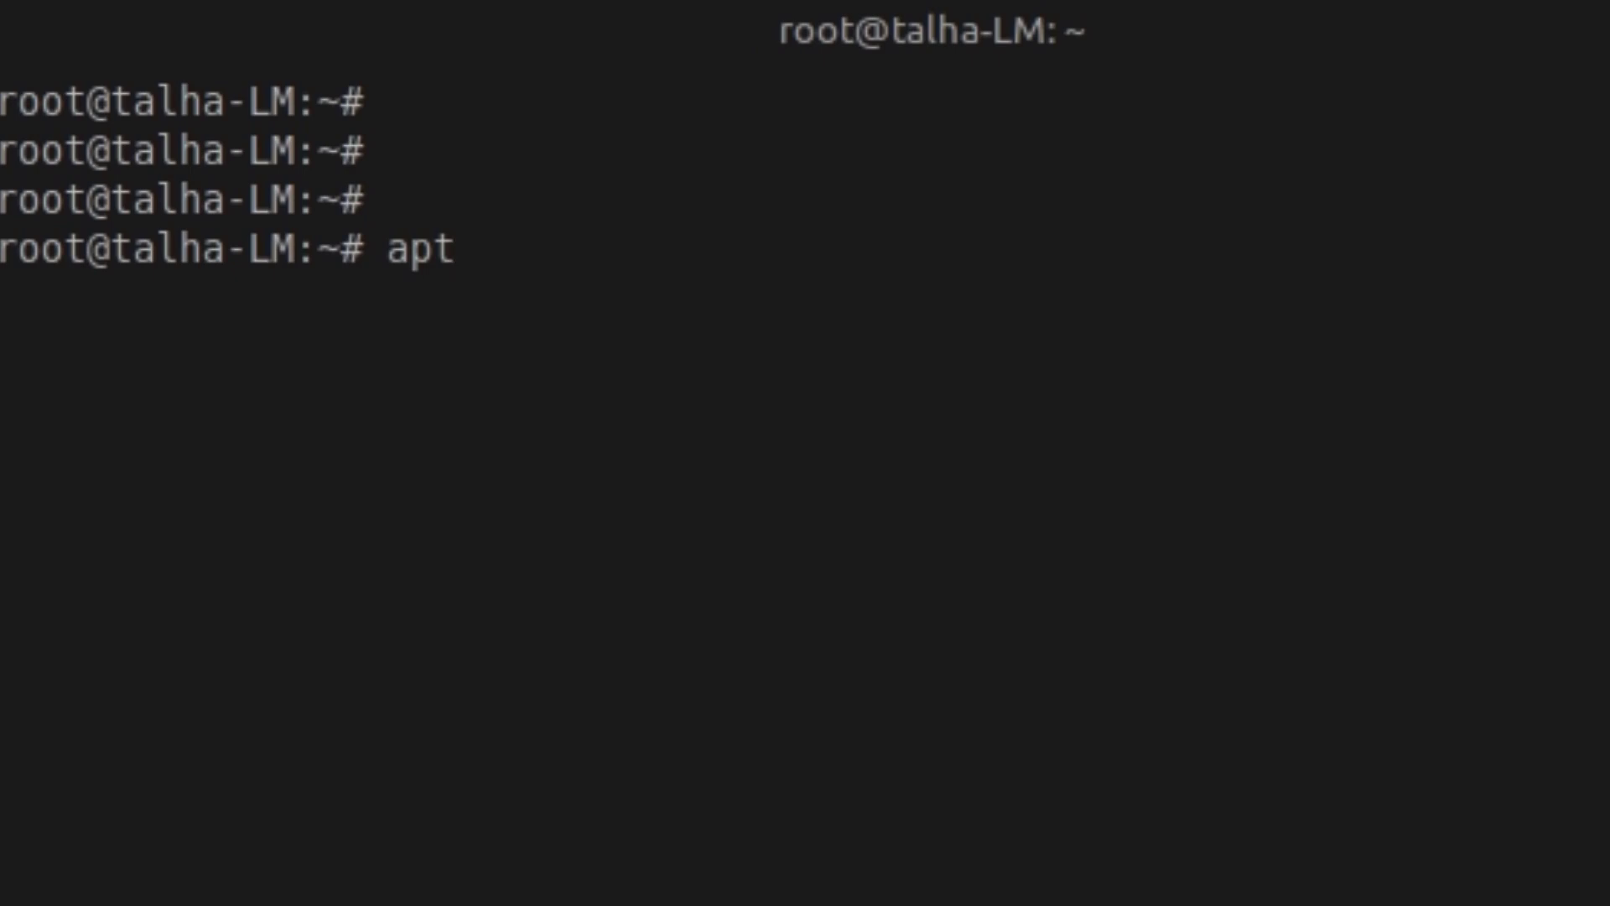
text( udpate)
key(BackSpace)
key(BackSpace)
key(BackSpace)
key(BackSpace)
key(BackSpace)
key(BackSpace)
key(BackSpace)
key(BackSpace)
key(BackSpace)
key(BackSpace)
text(apt install wireguard)
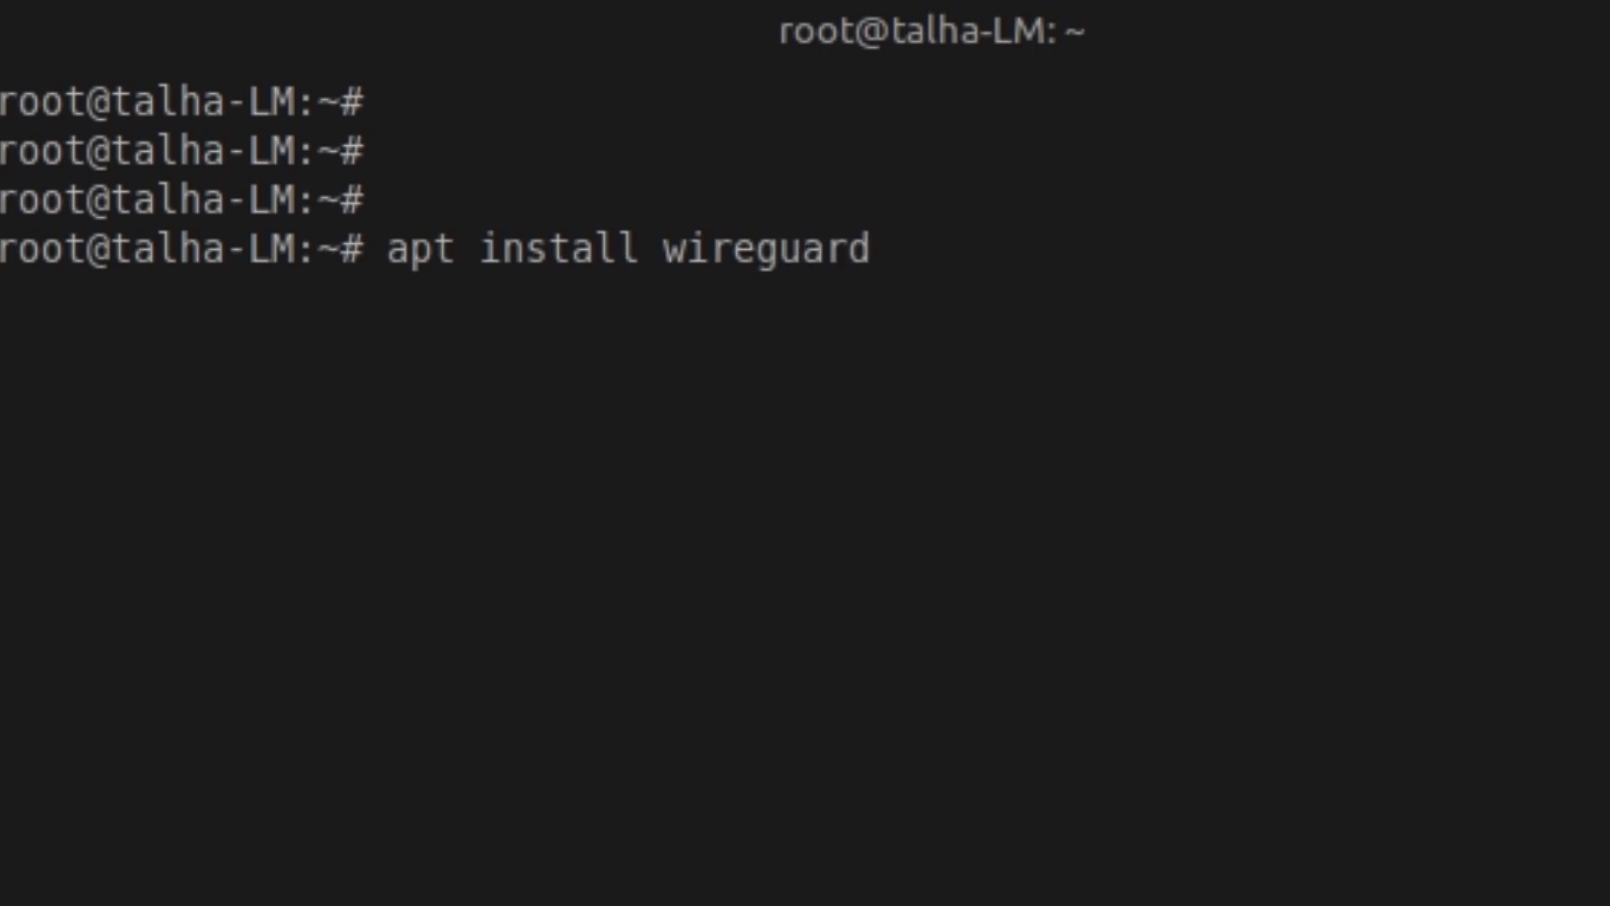
text( wiregua)
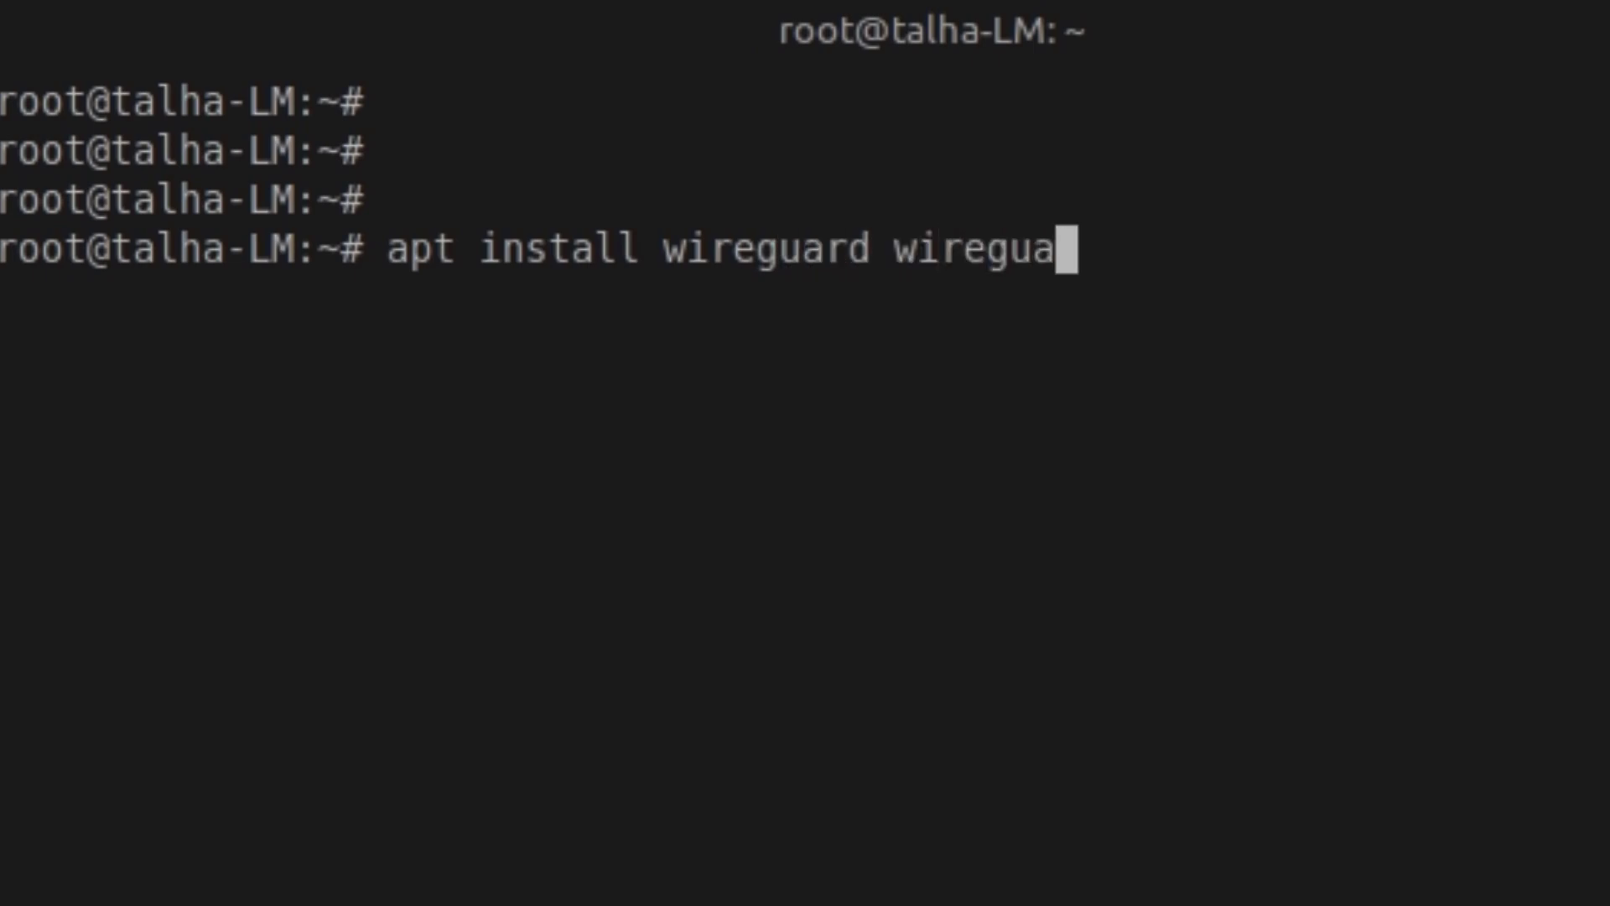
text(rd-tools)
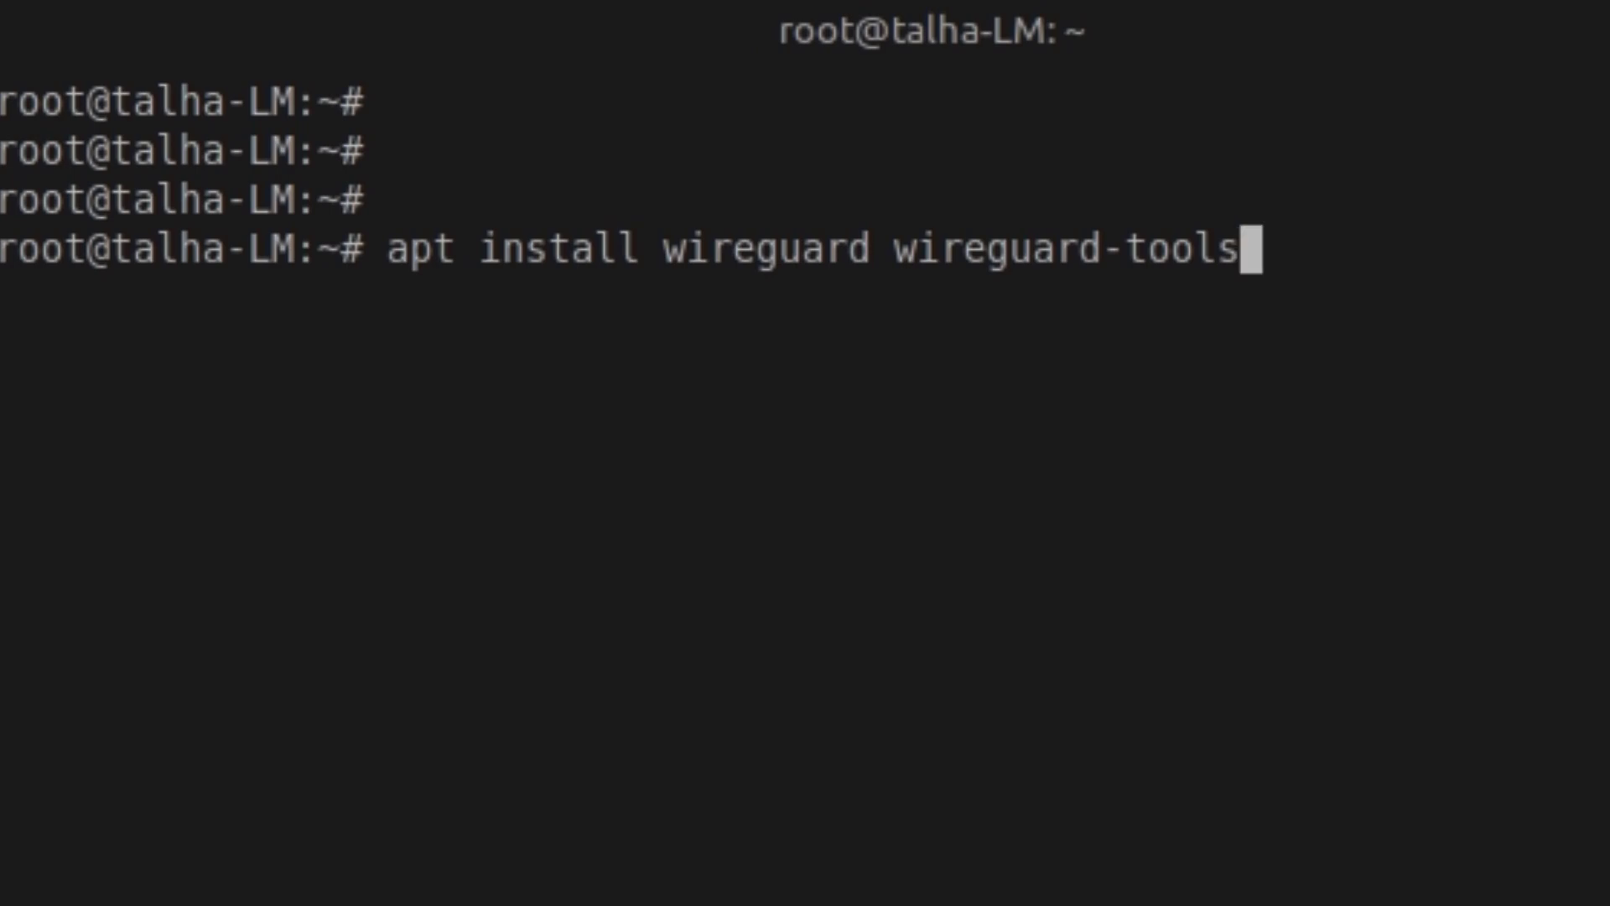
key(Return)
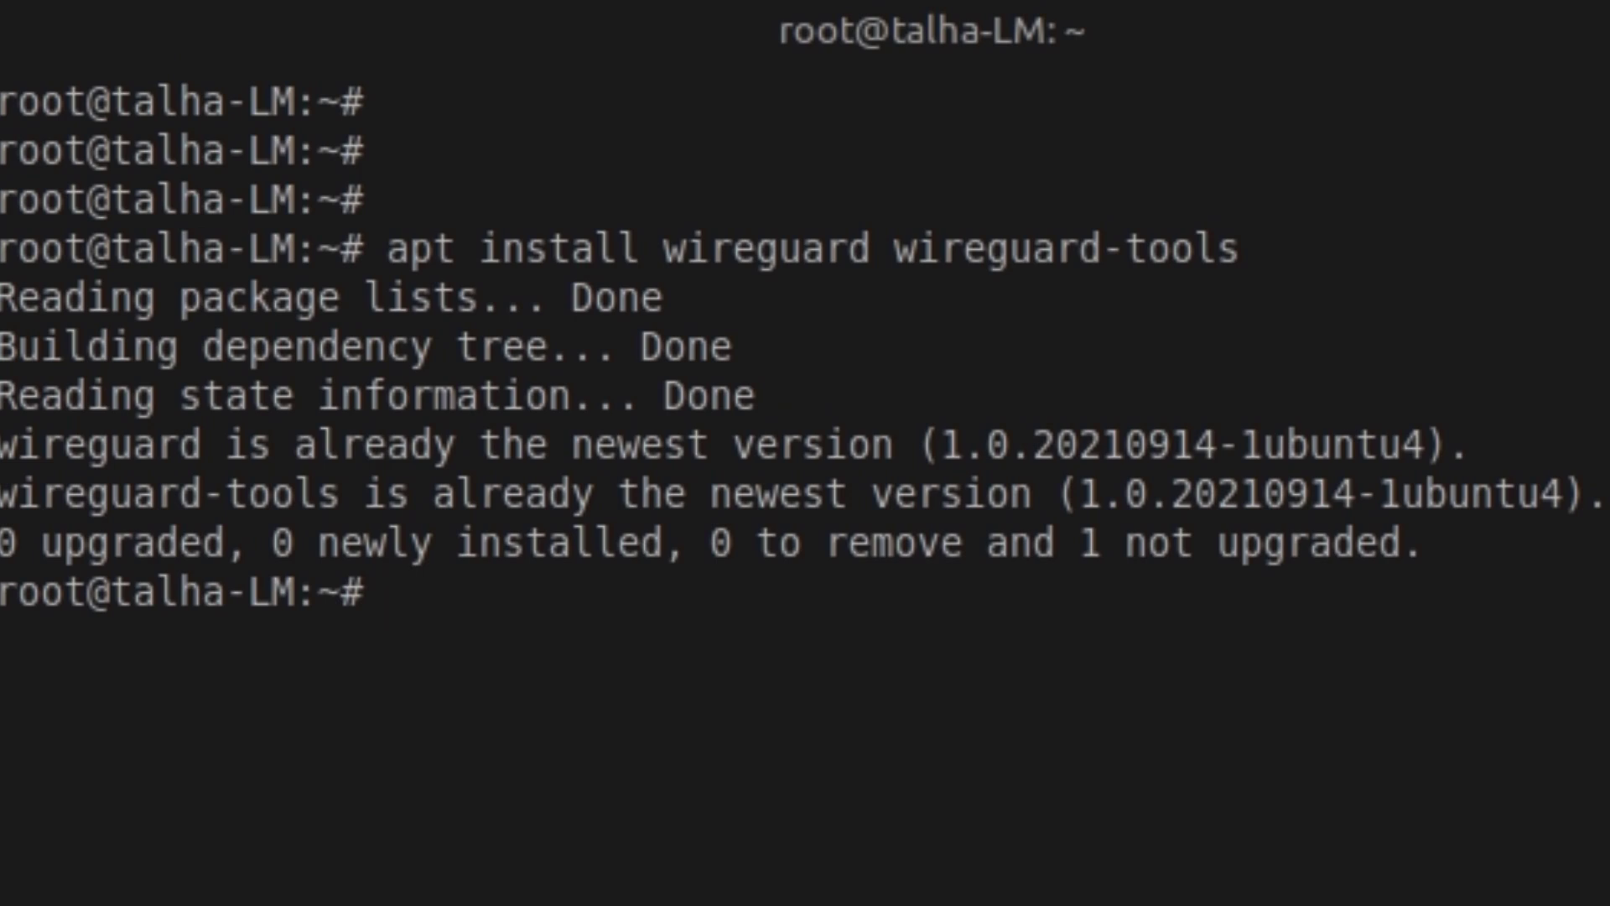
key(ctrl+l)
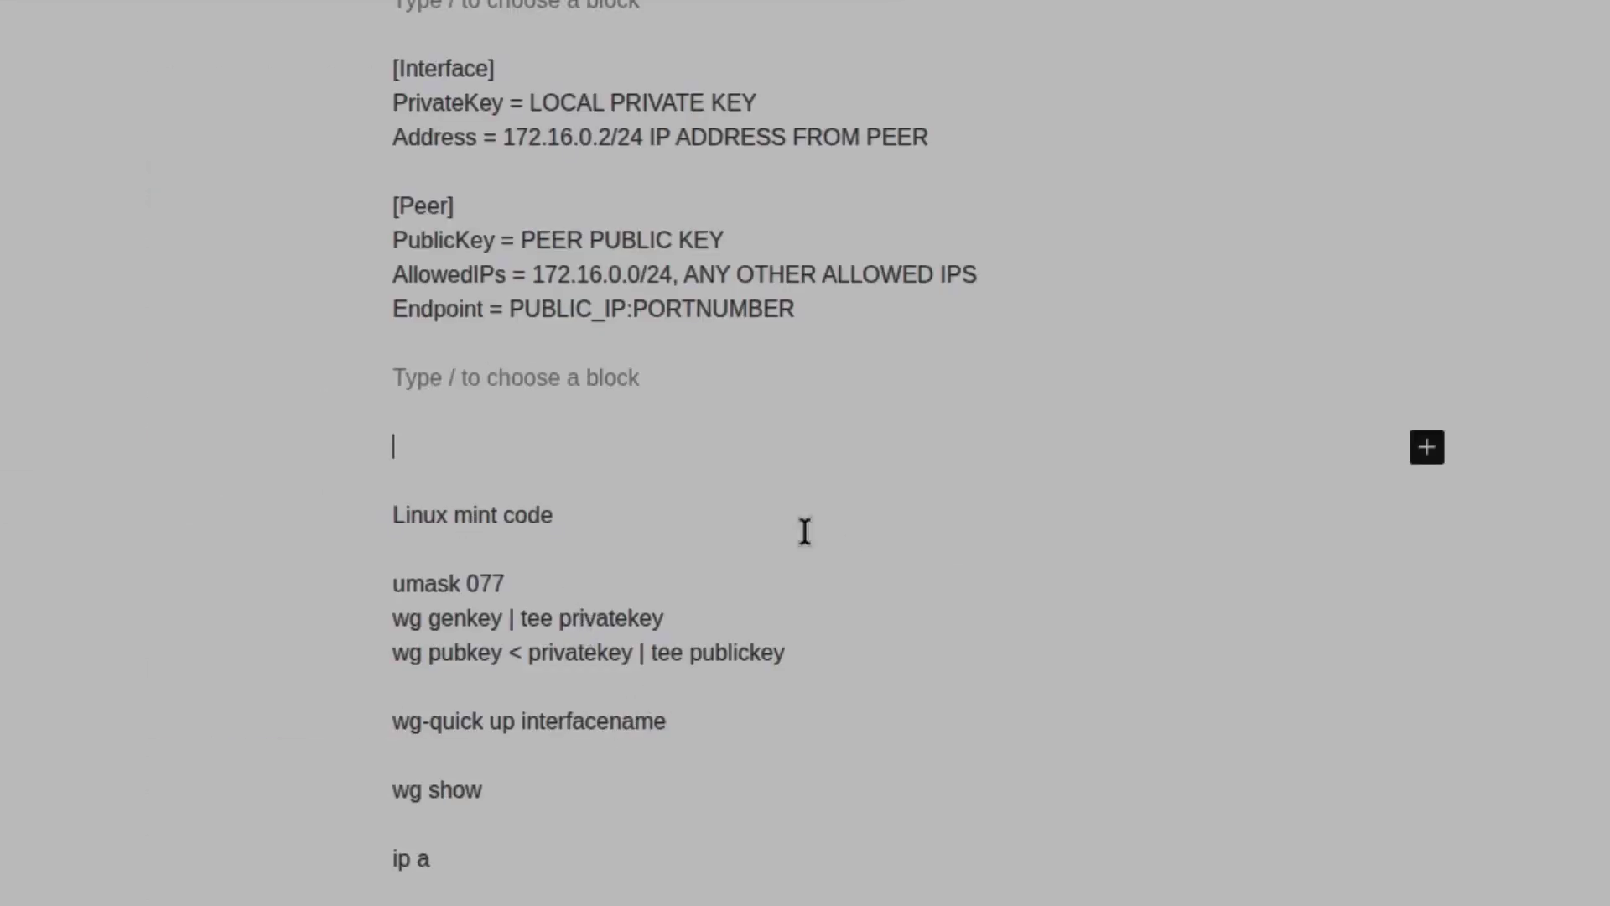
Scroll to the 'Linux mint code' notes and open a new terminal with Ctrl+Alt+T
scroll(804, 531, down, 2)
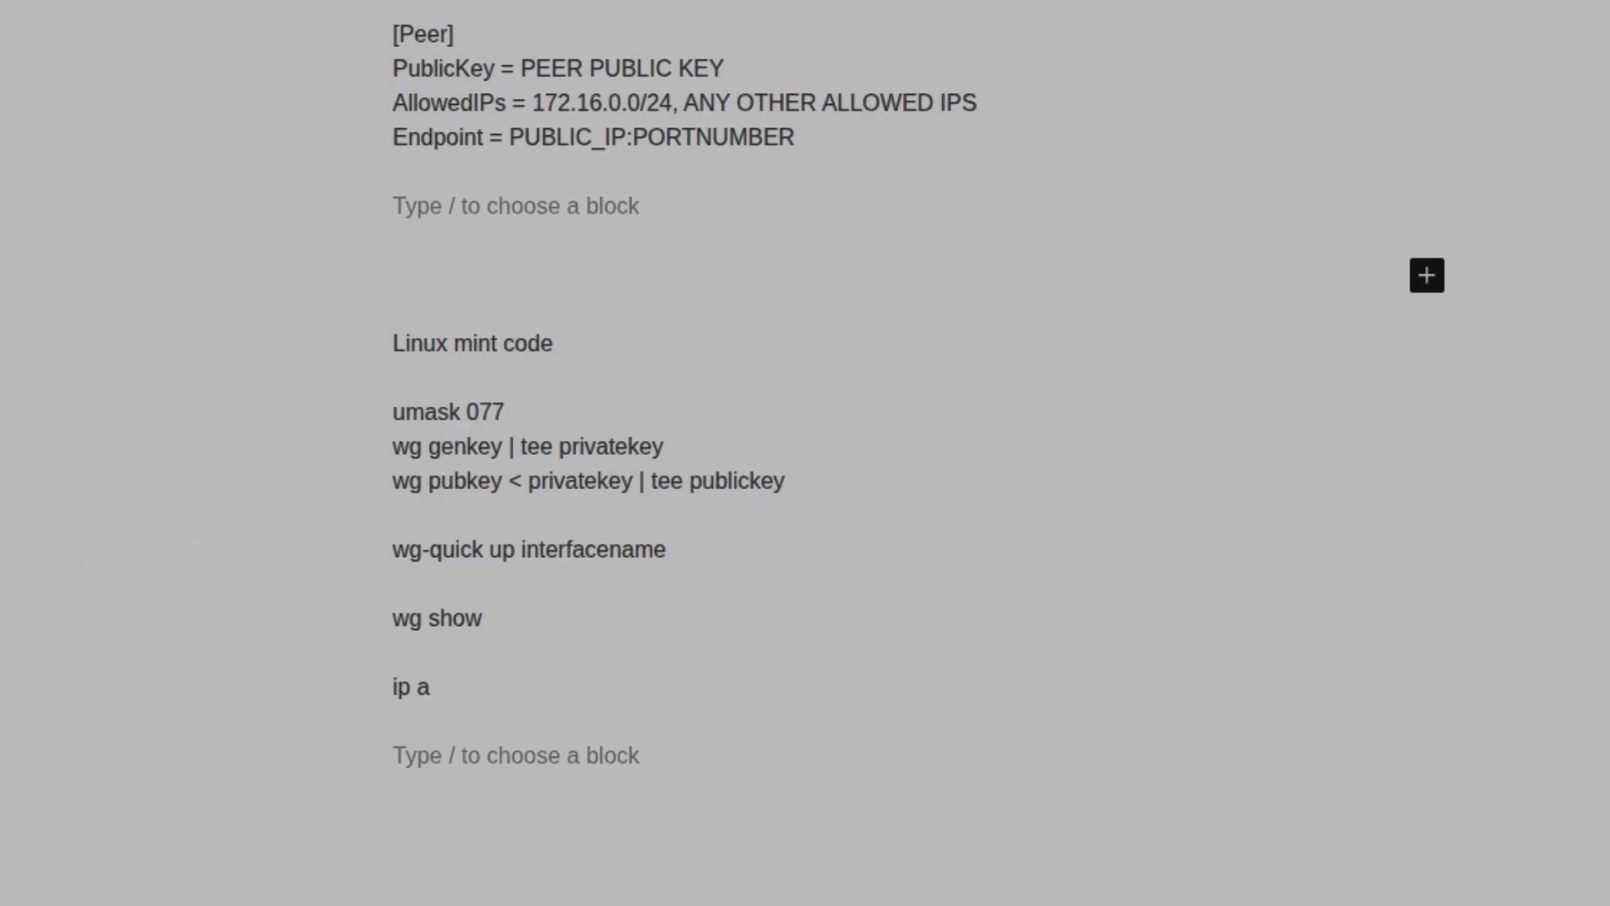
key(ctrl+alt+t)
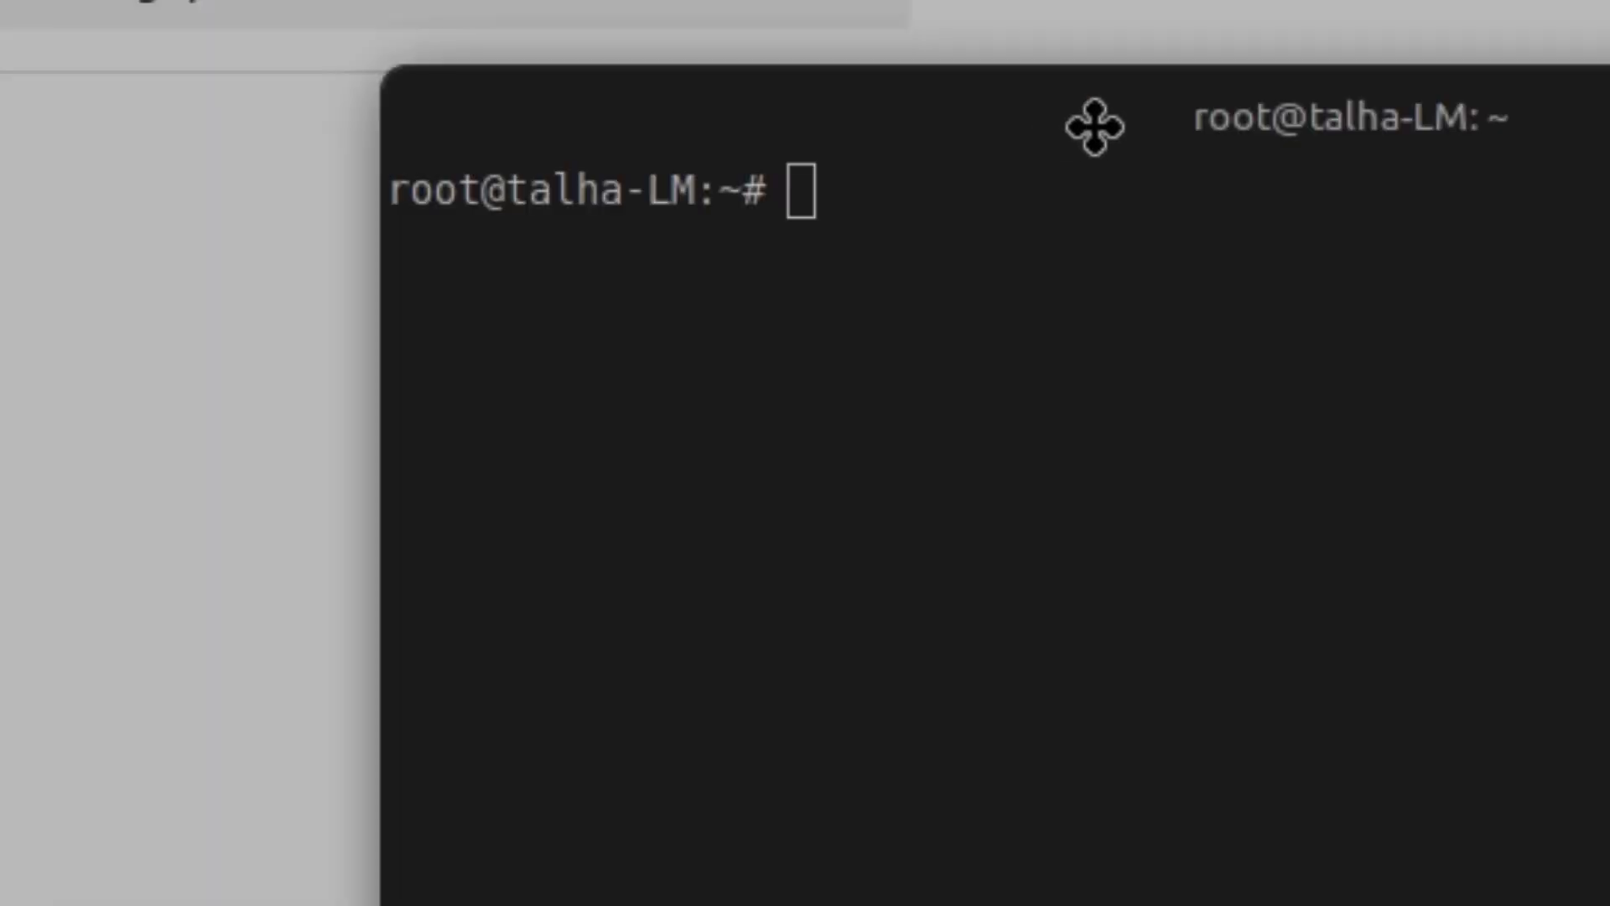
Run 'umask 077' and 'wg genkey | tee /etc/wireguard/private' to create the private key
drag(1094, 126, 1199, 141)
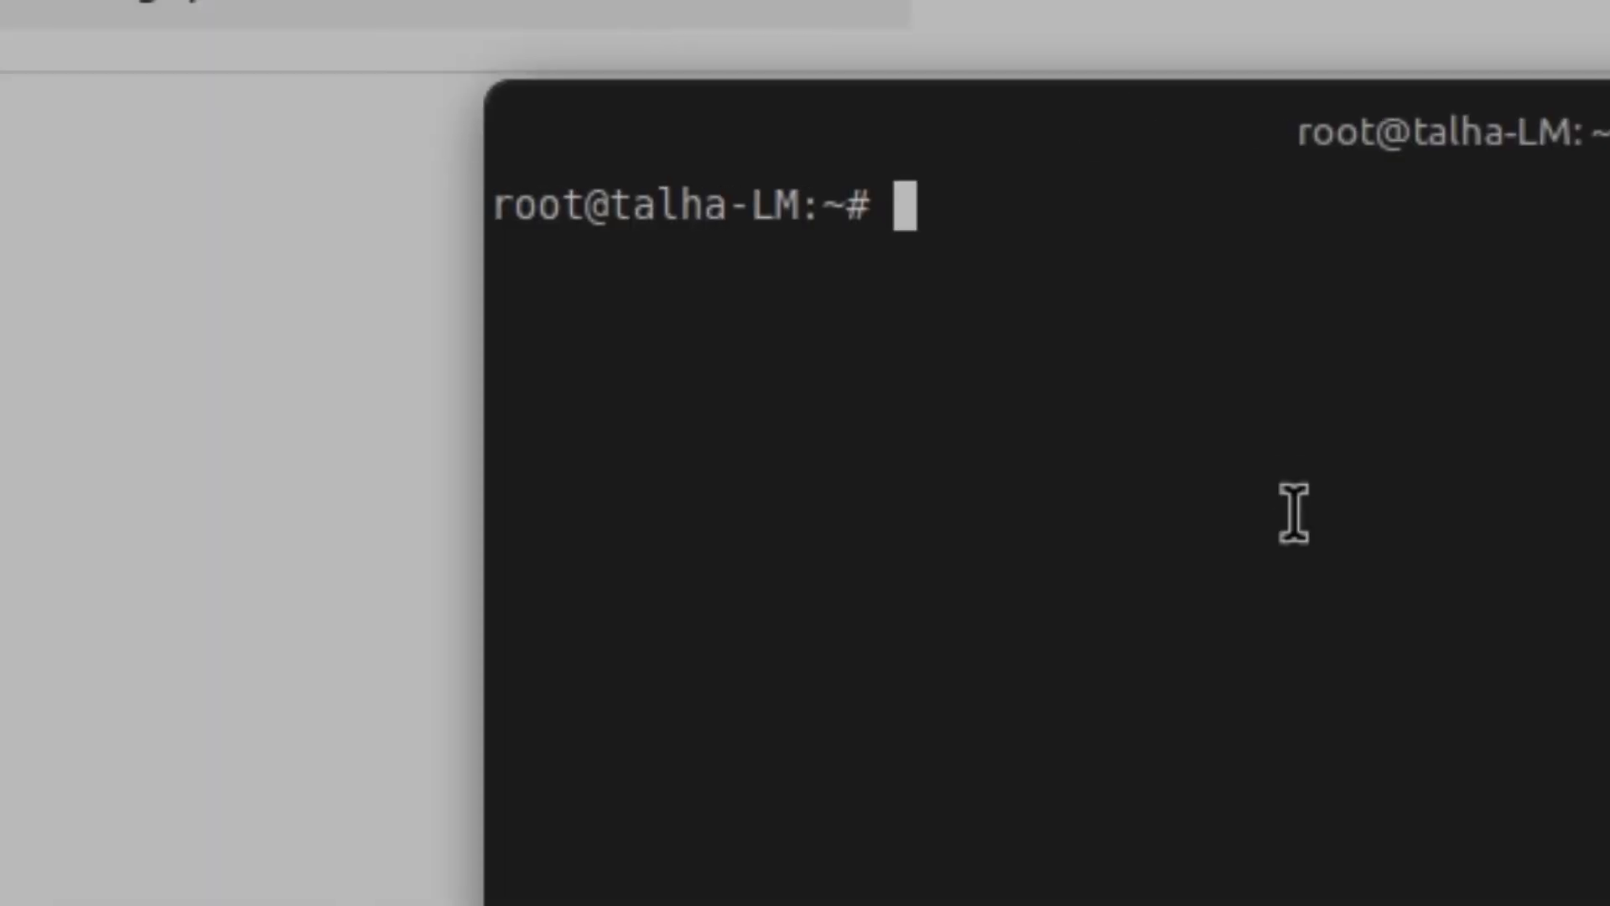
text(um)
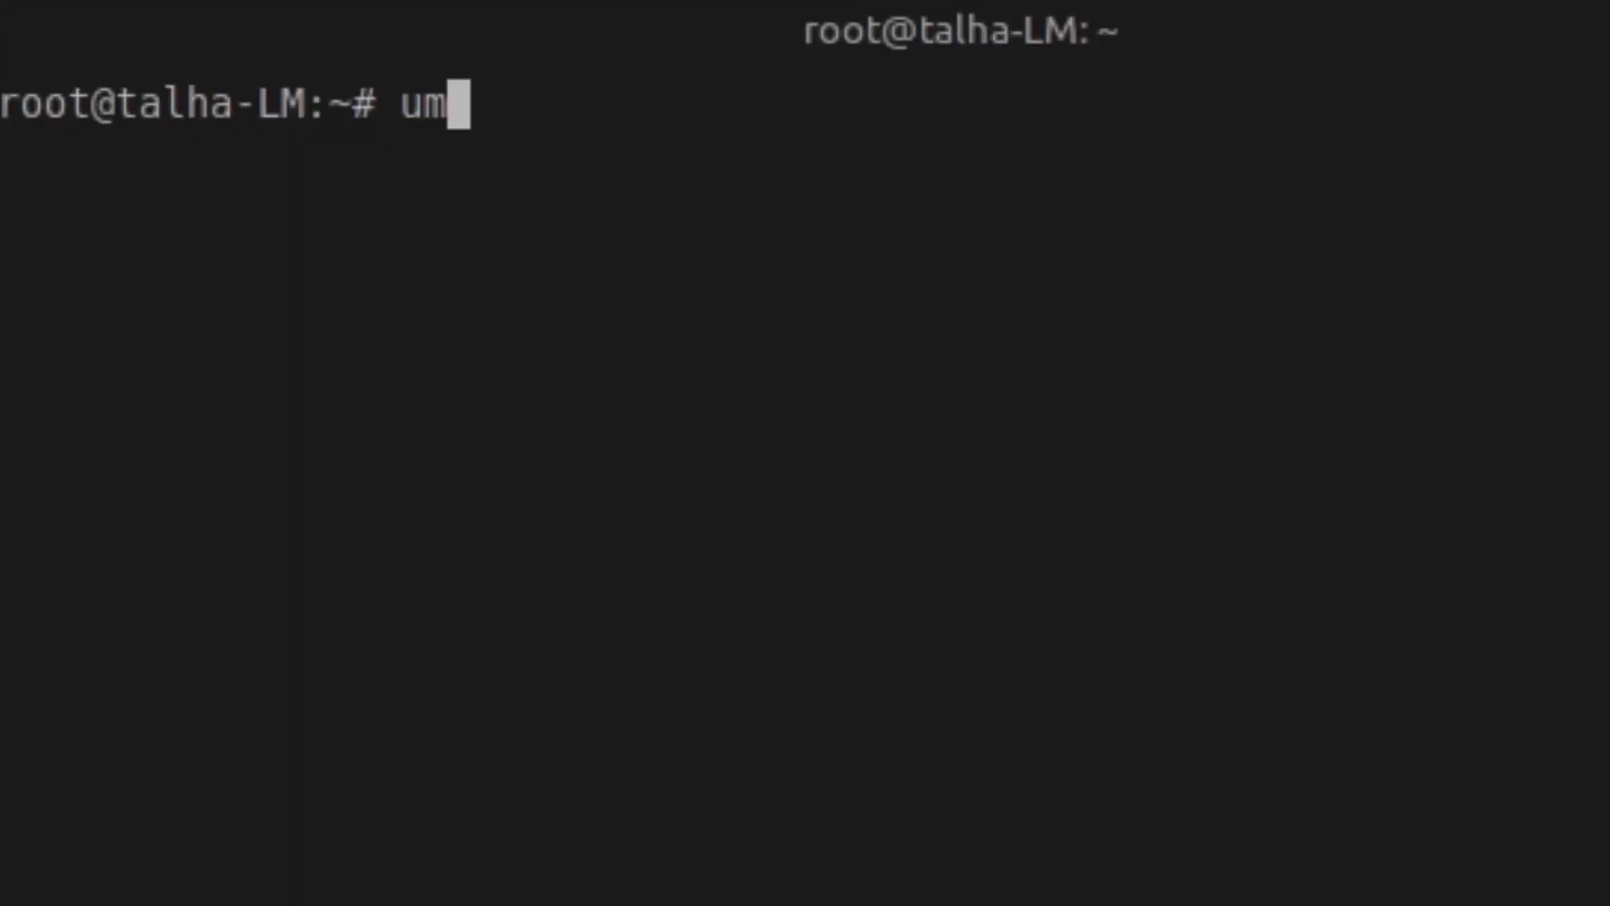
text(ask 077)
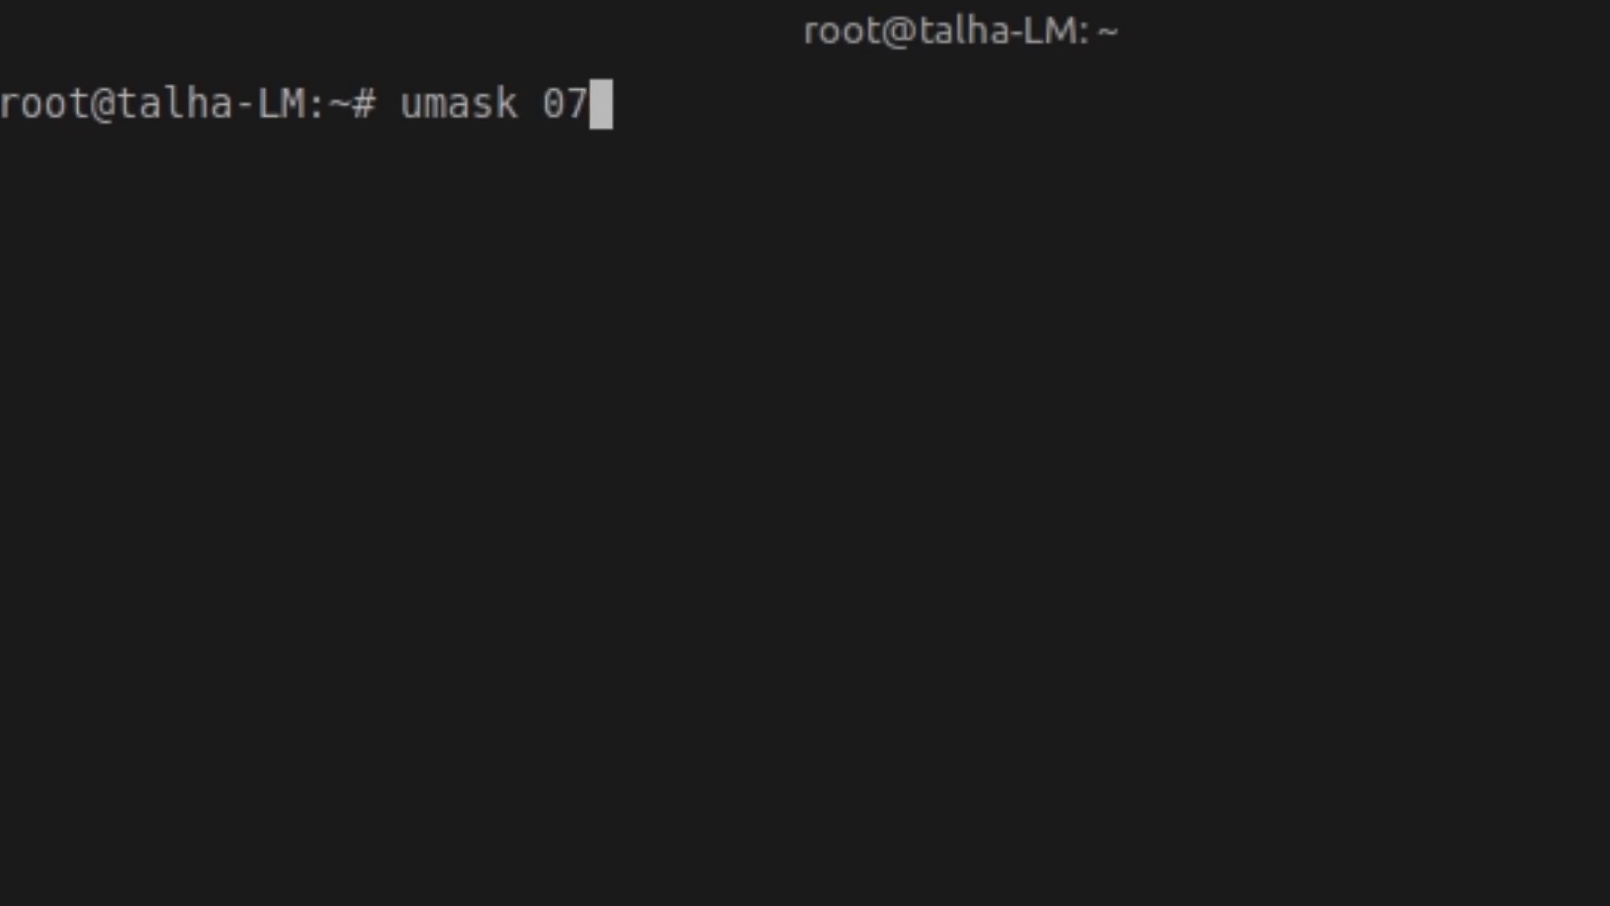
key(Return)
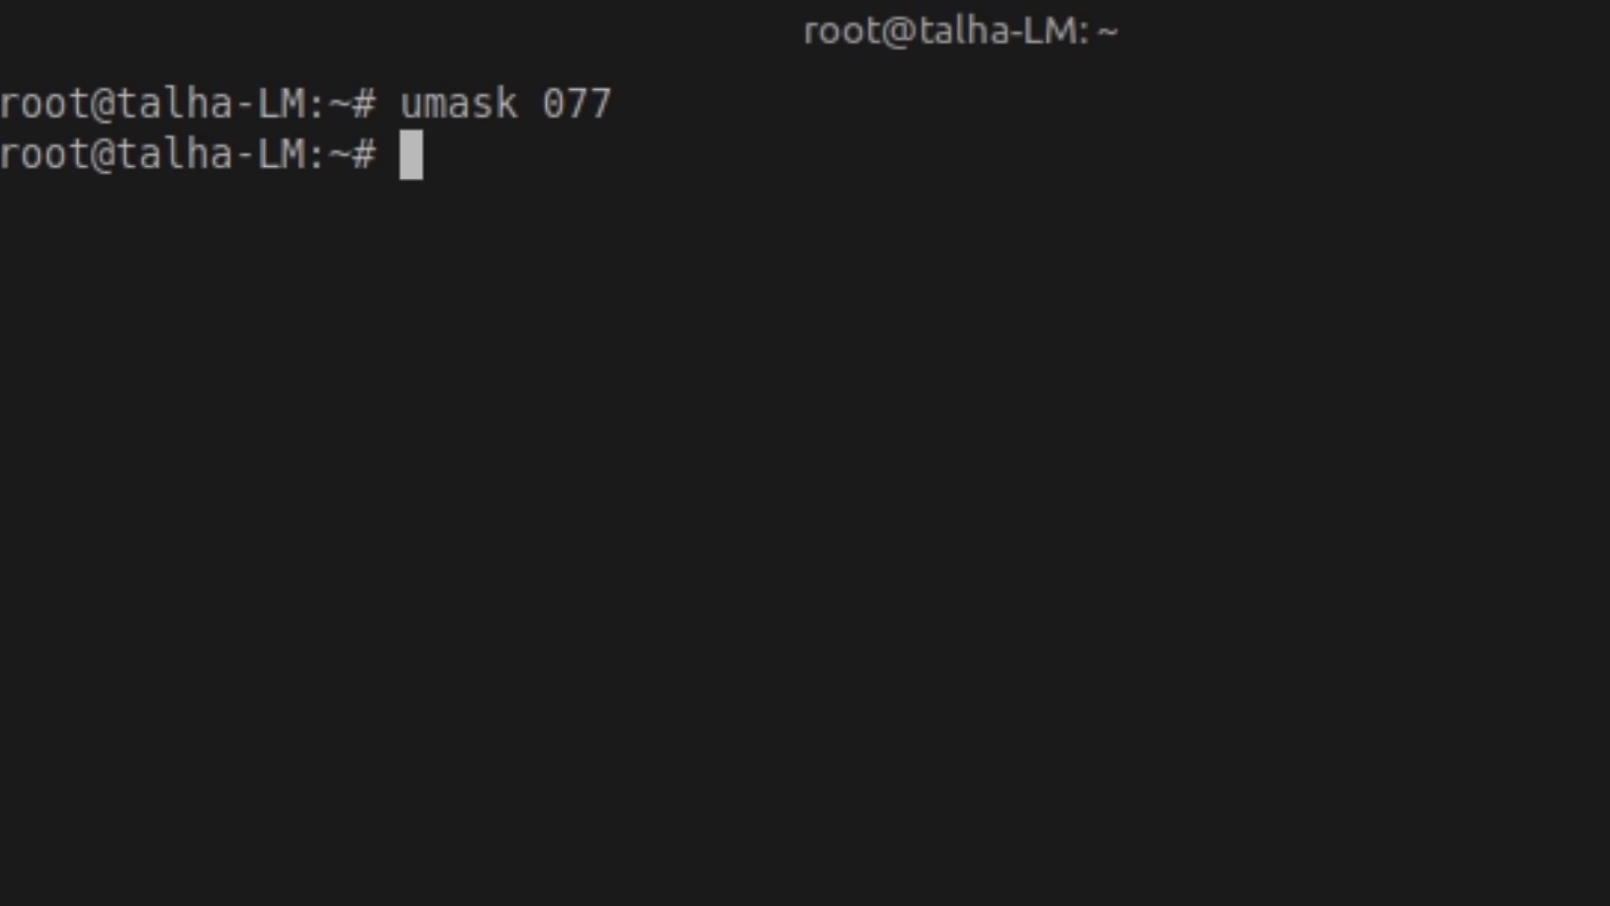
text(wg)
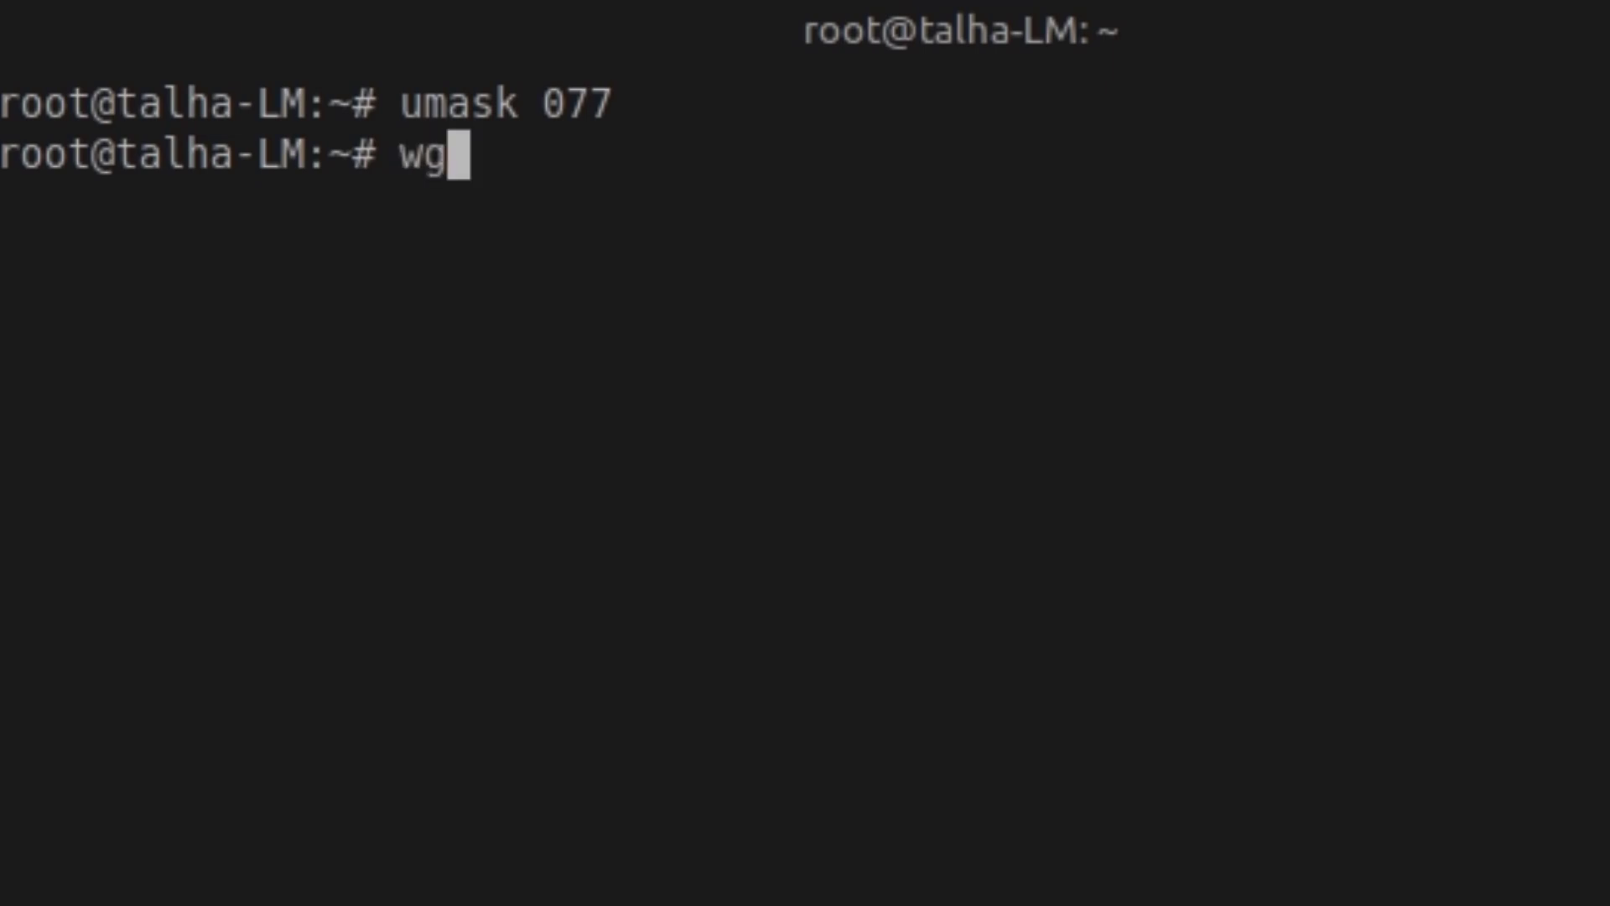
text( genkey )
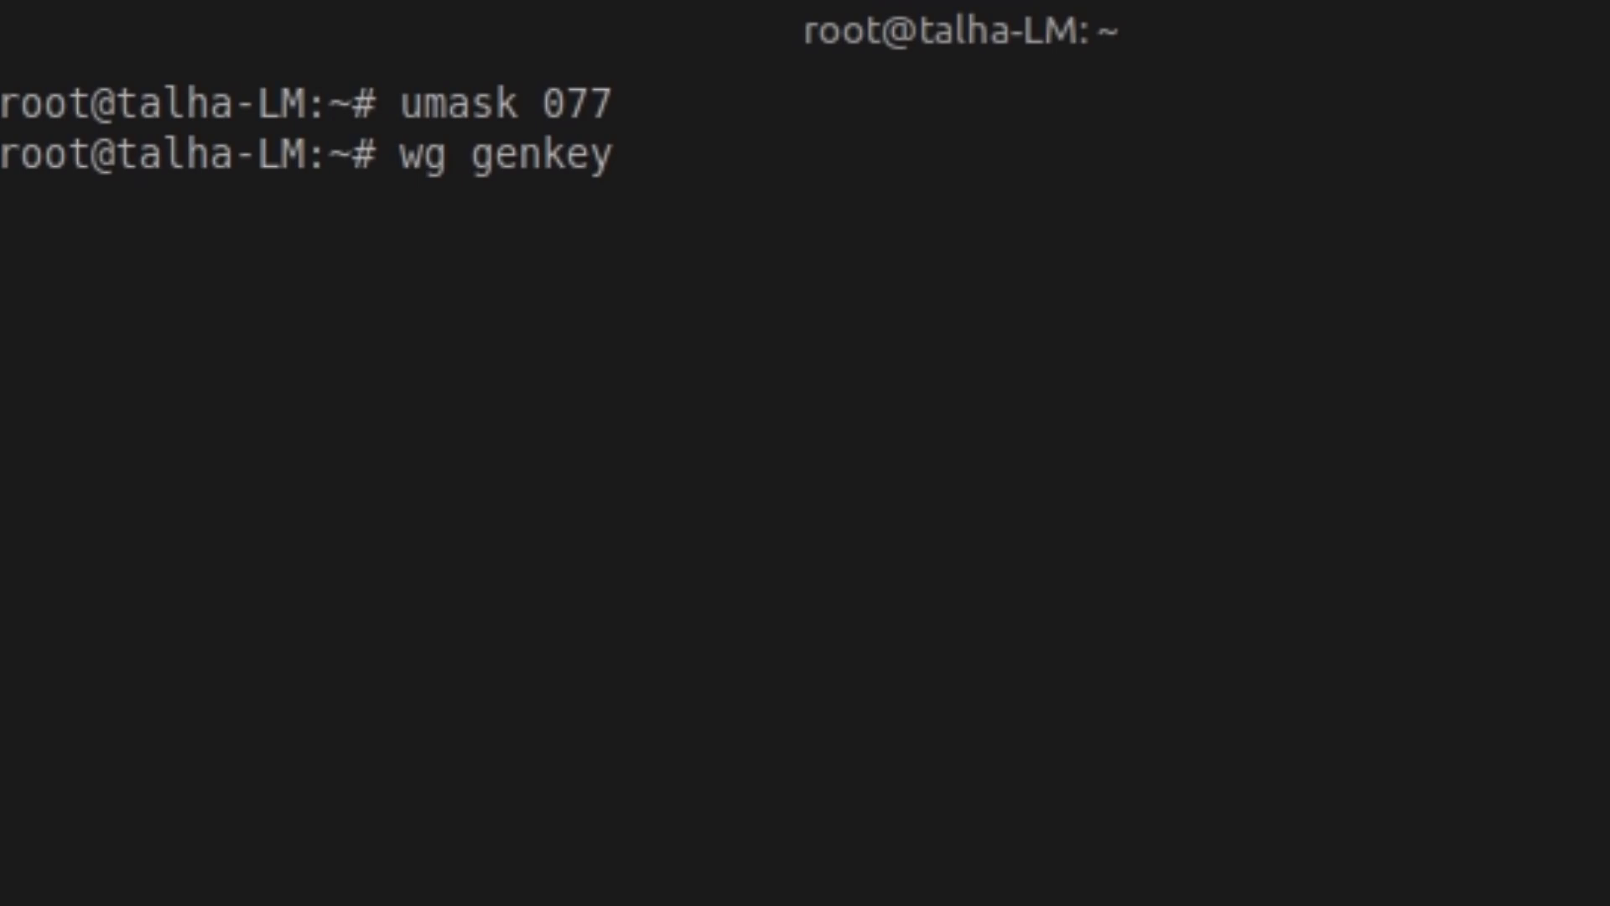
text(| t)
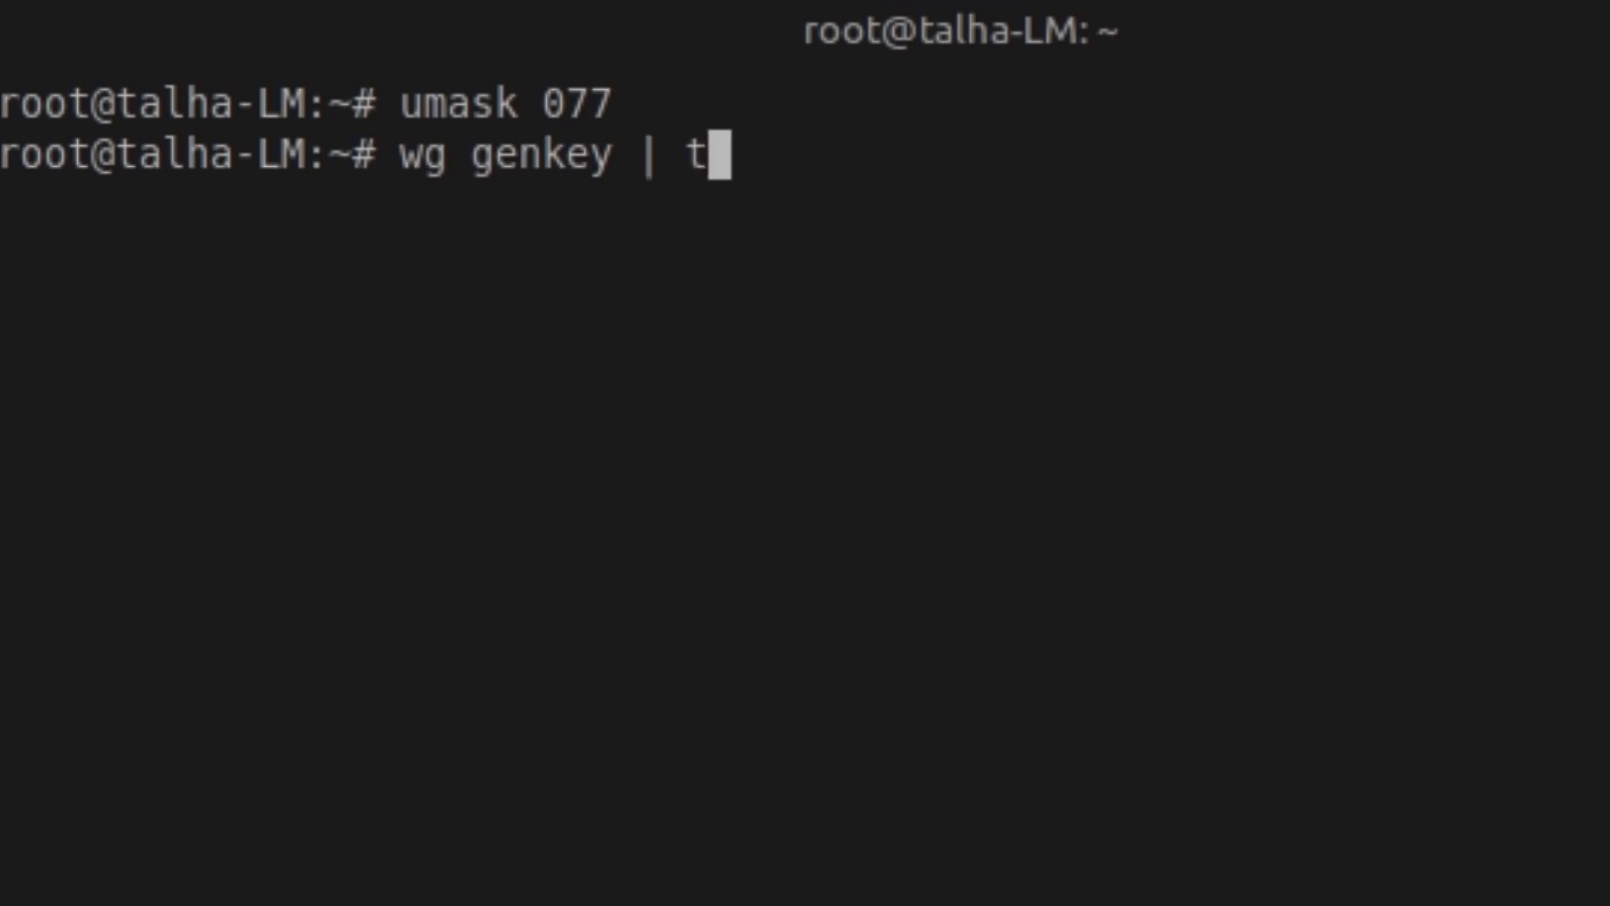
text(ee private)
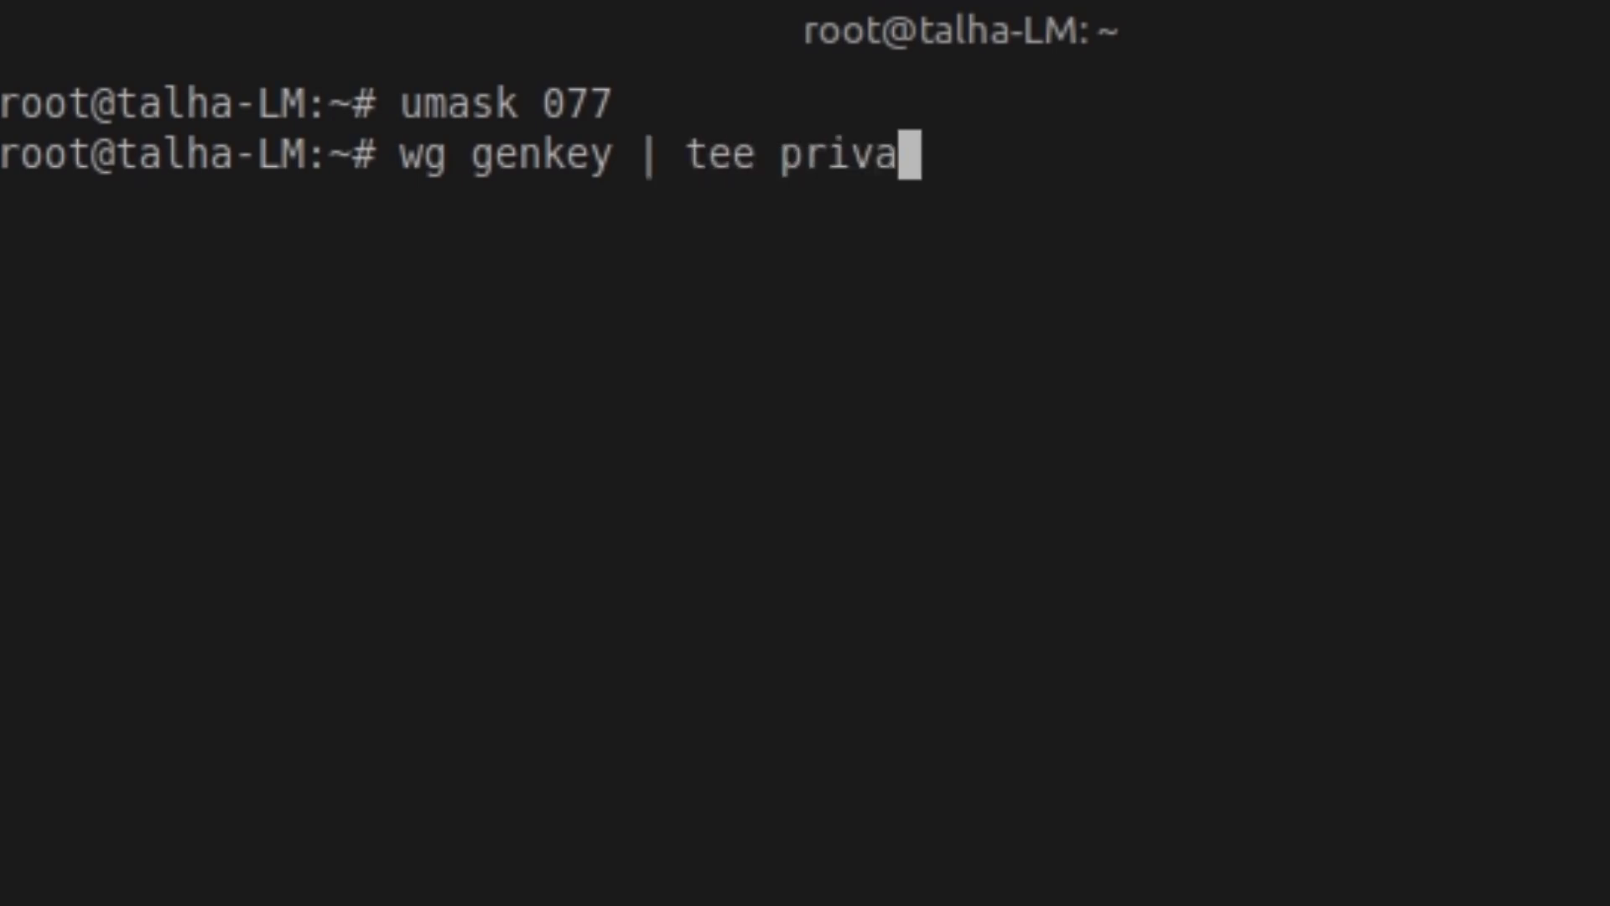
key(Left)
key(Left)
key(Left)
key(Left)
key(Left)
key(Left)
key(Left)
text(/etc)
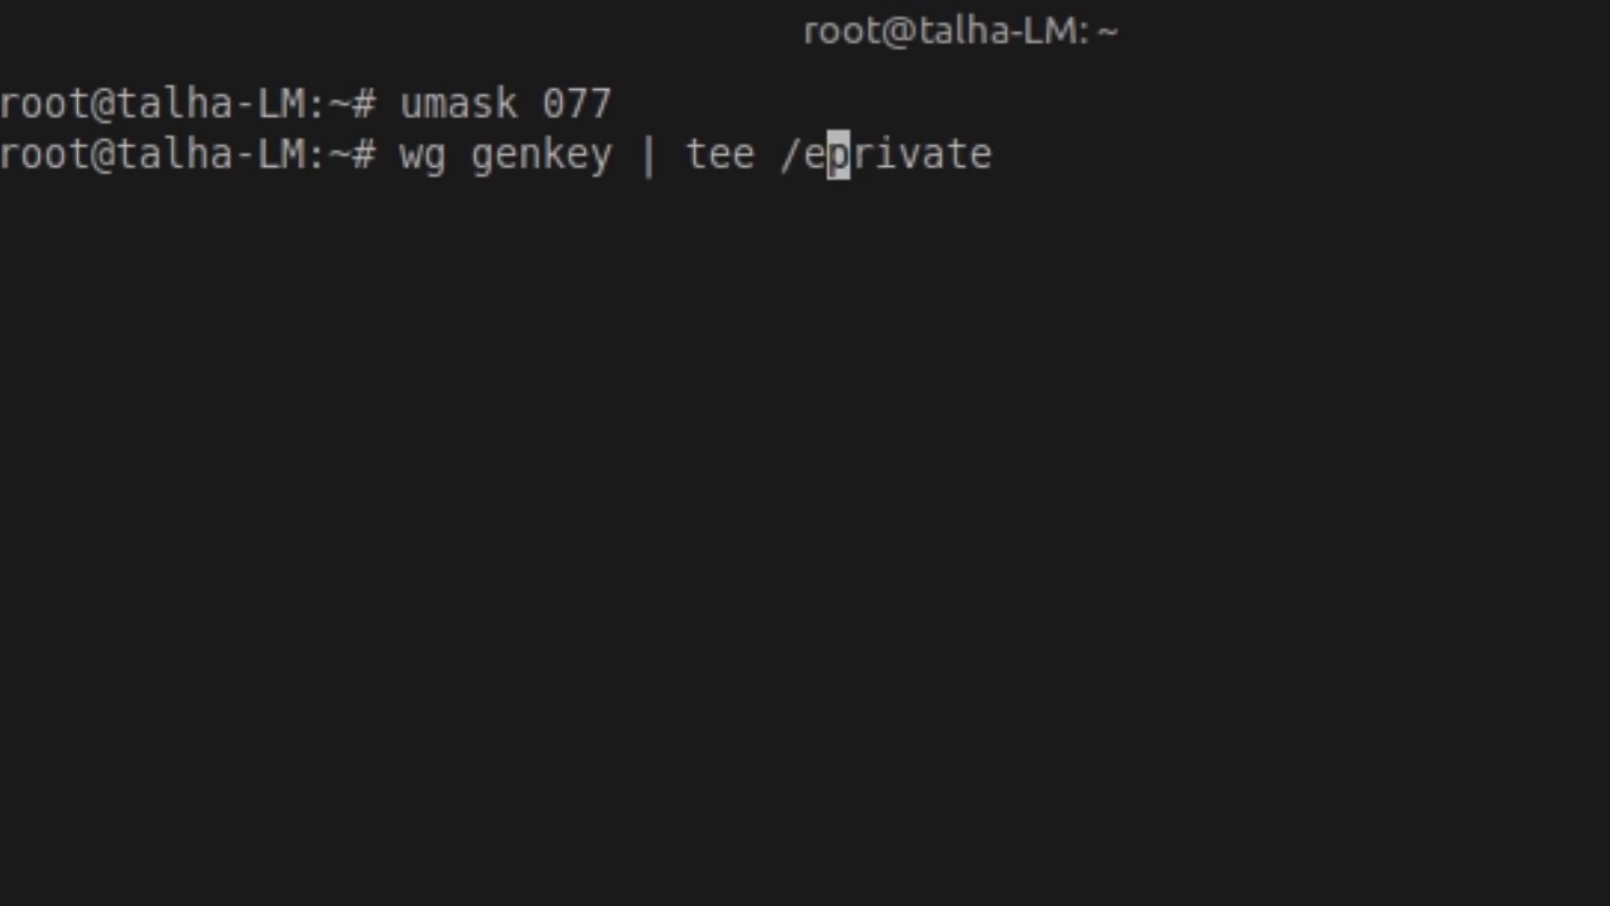
text(/wiregu)
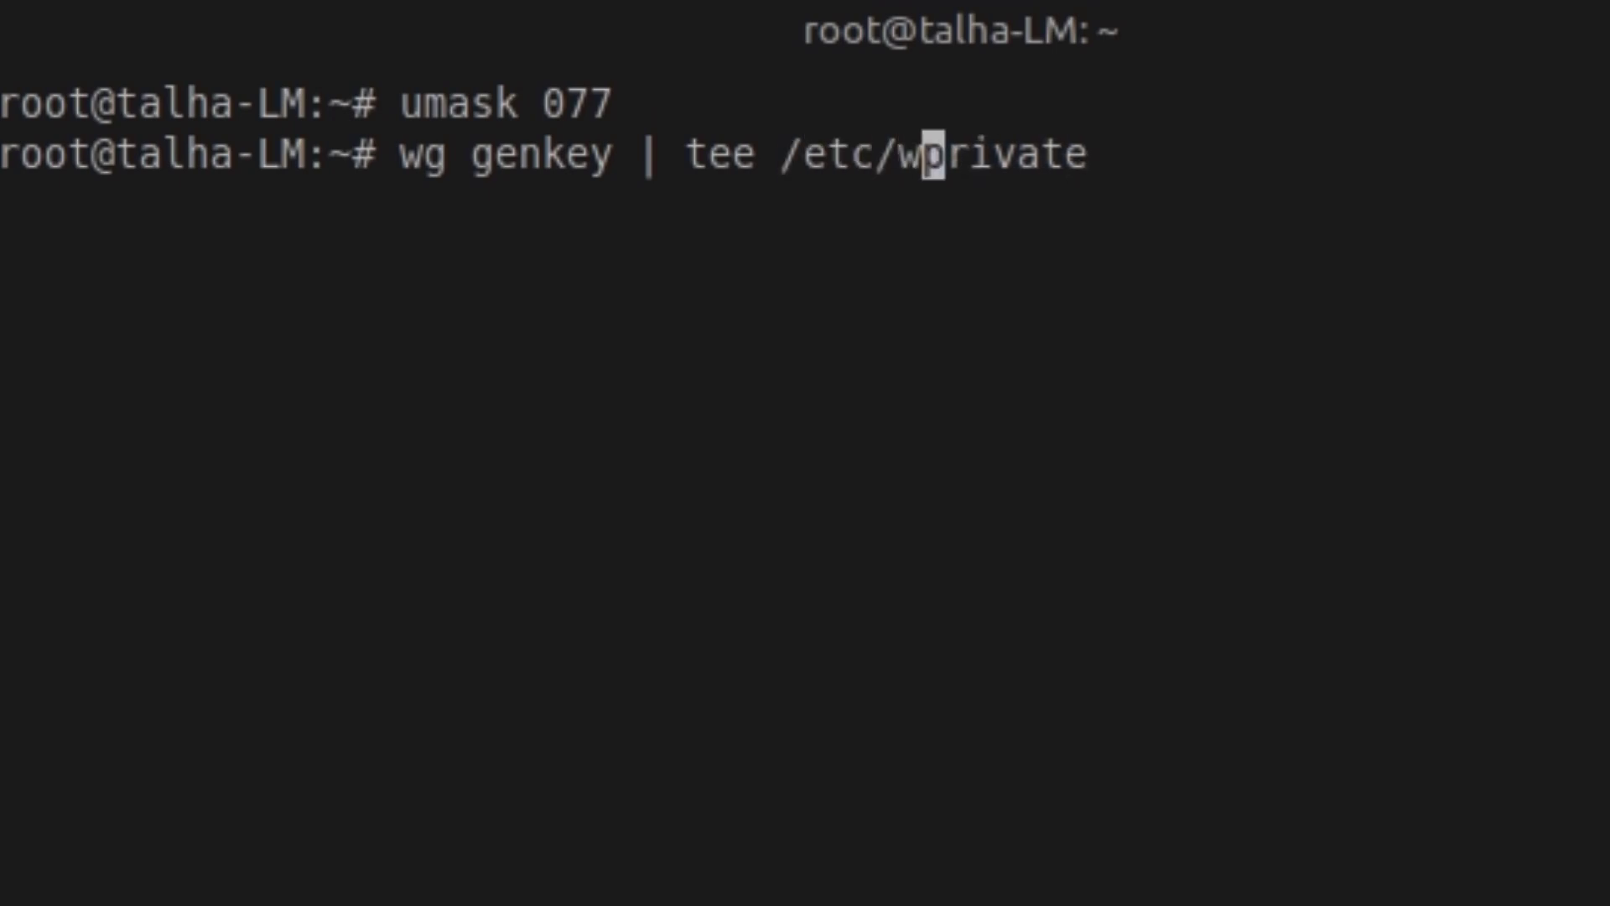
text(ard/)
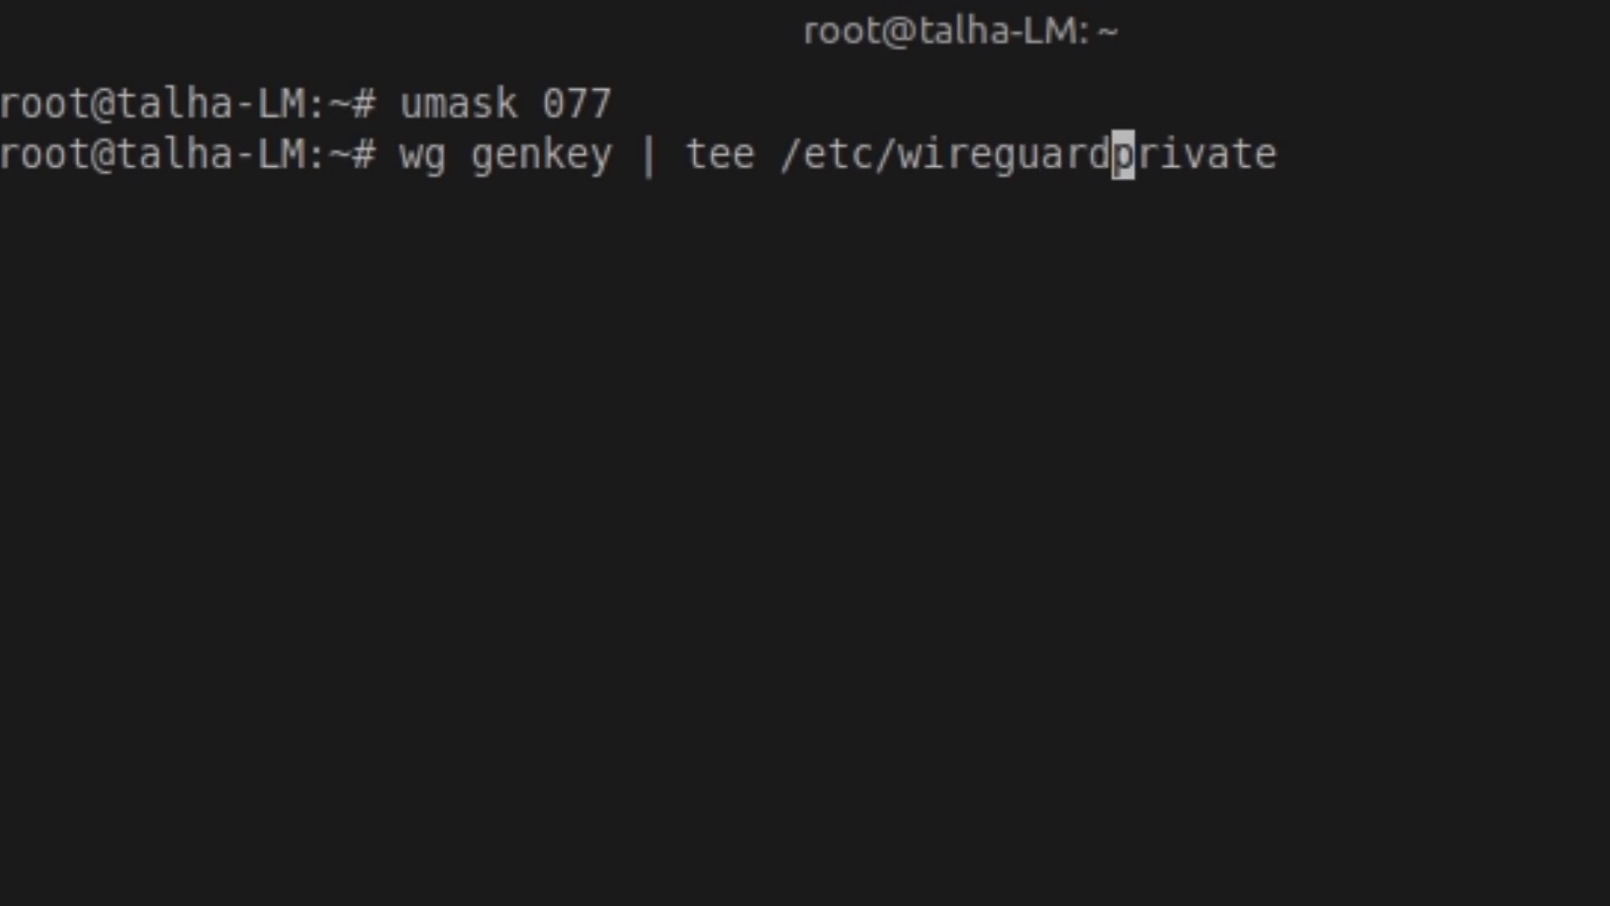
key(Return)
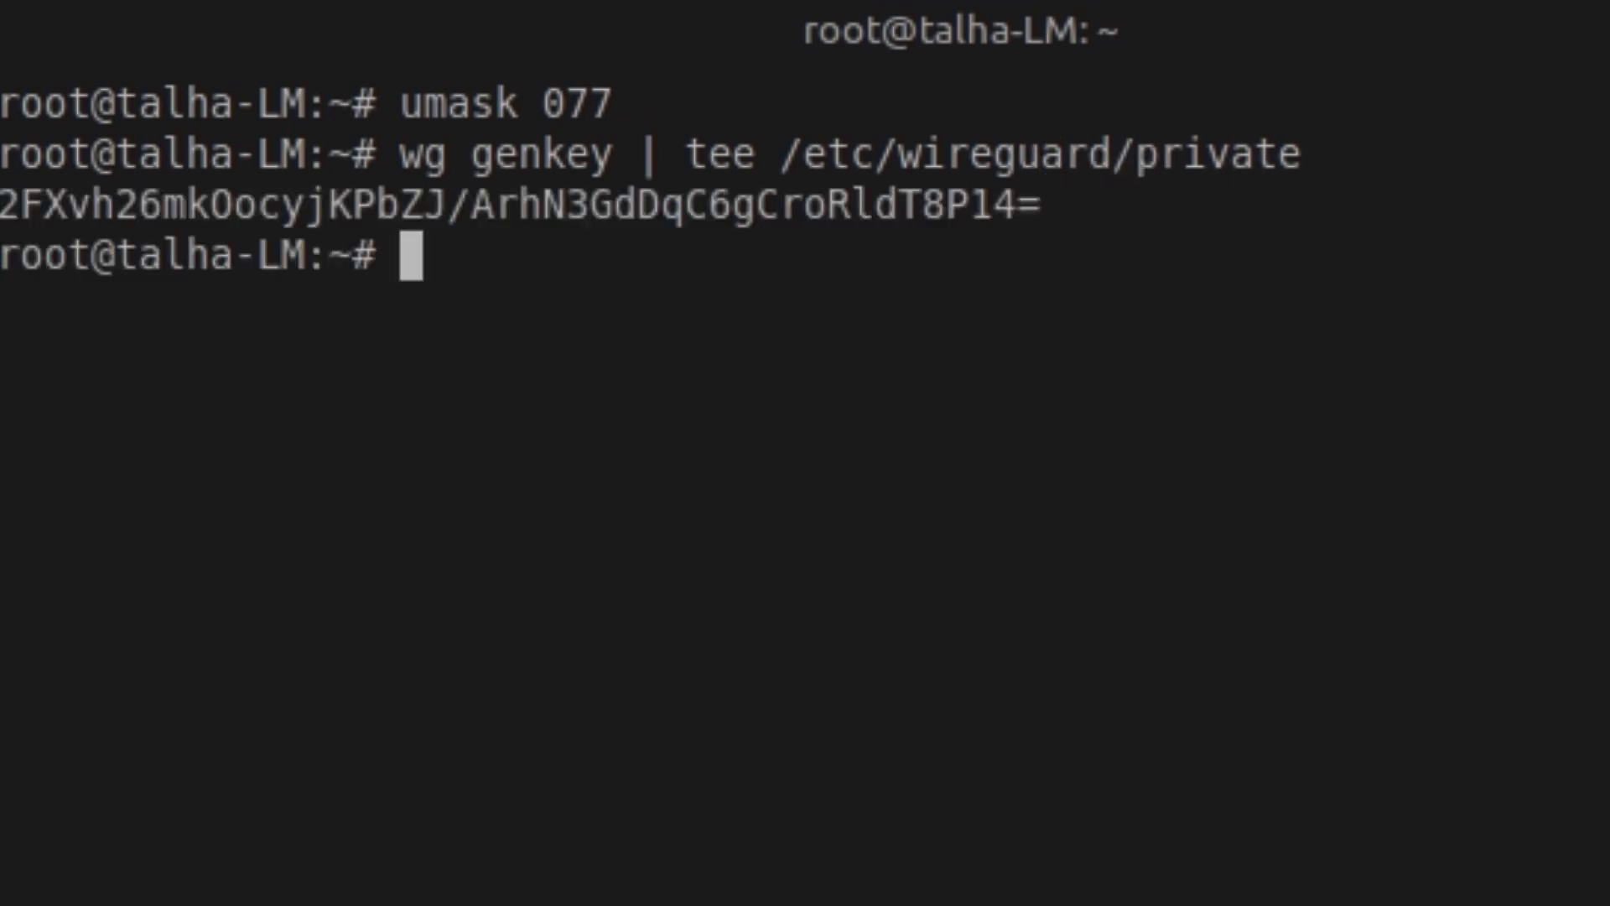
text(cd /)
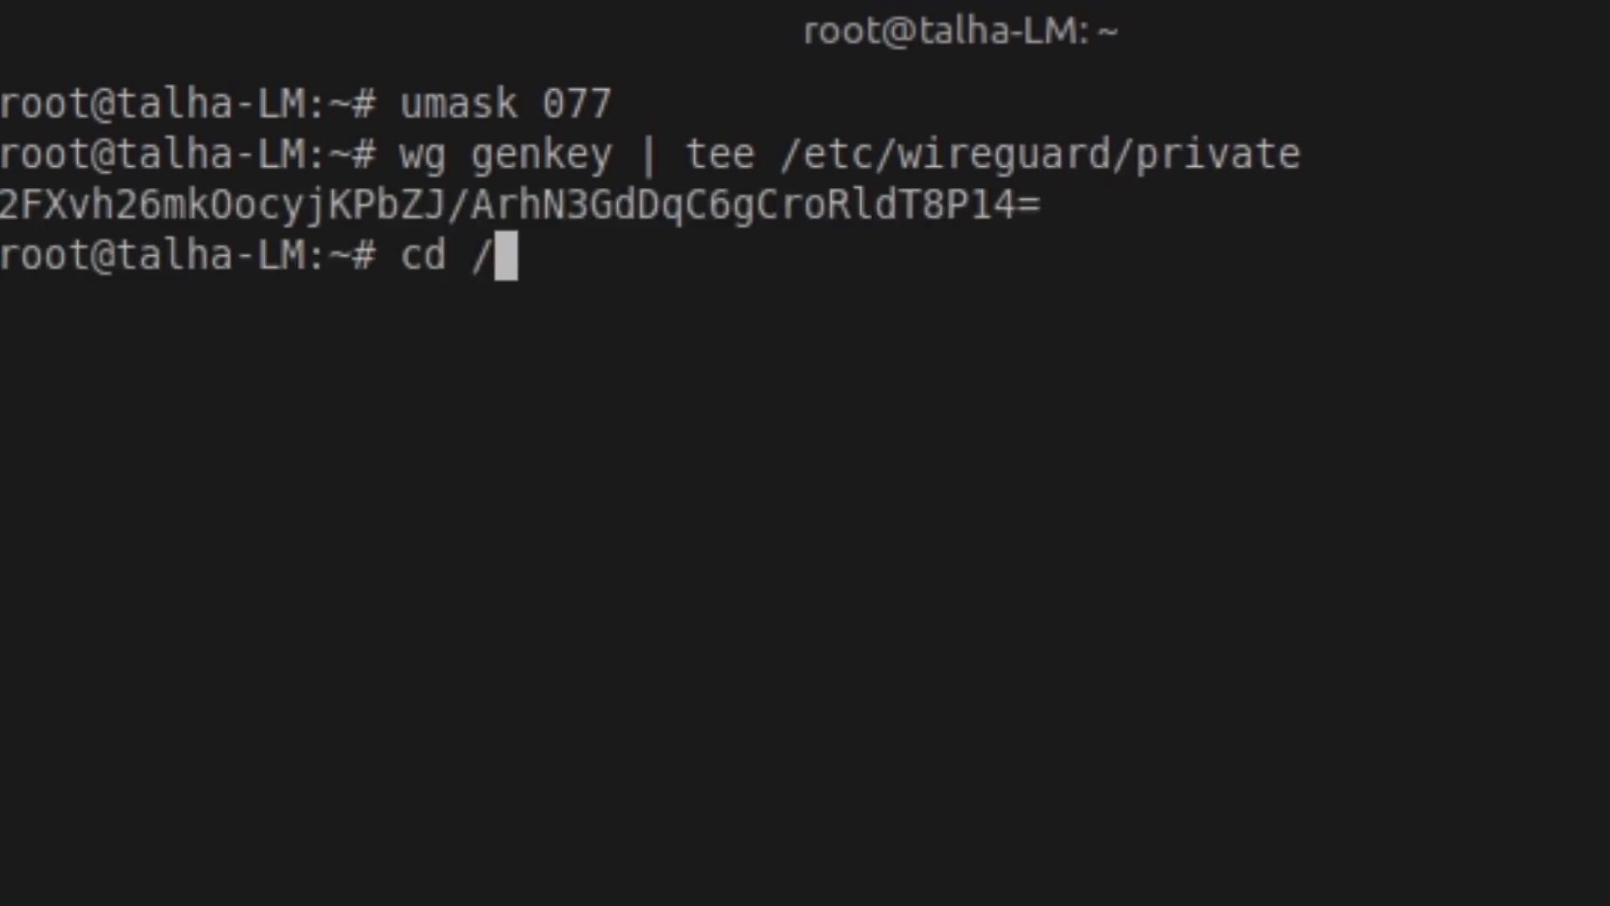
text(etc/wireguard/)
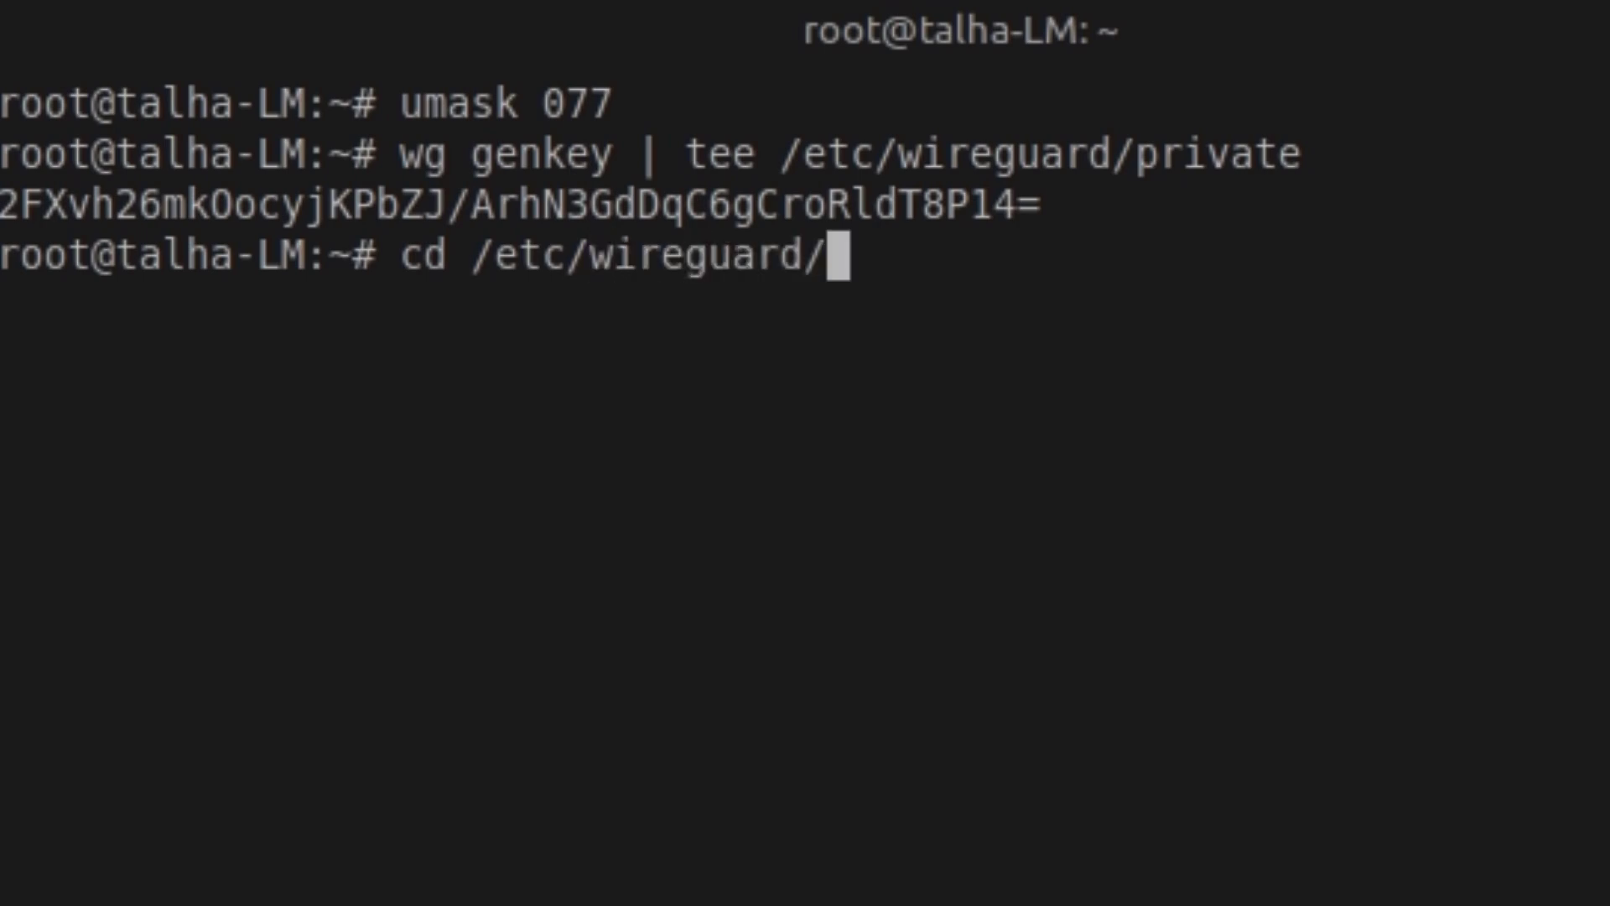
Enter /etc/wireguard, list its files, and display the saved private key
key(Return)
text(ls)
key(Return)
text(cat p)
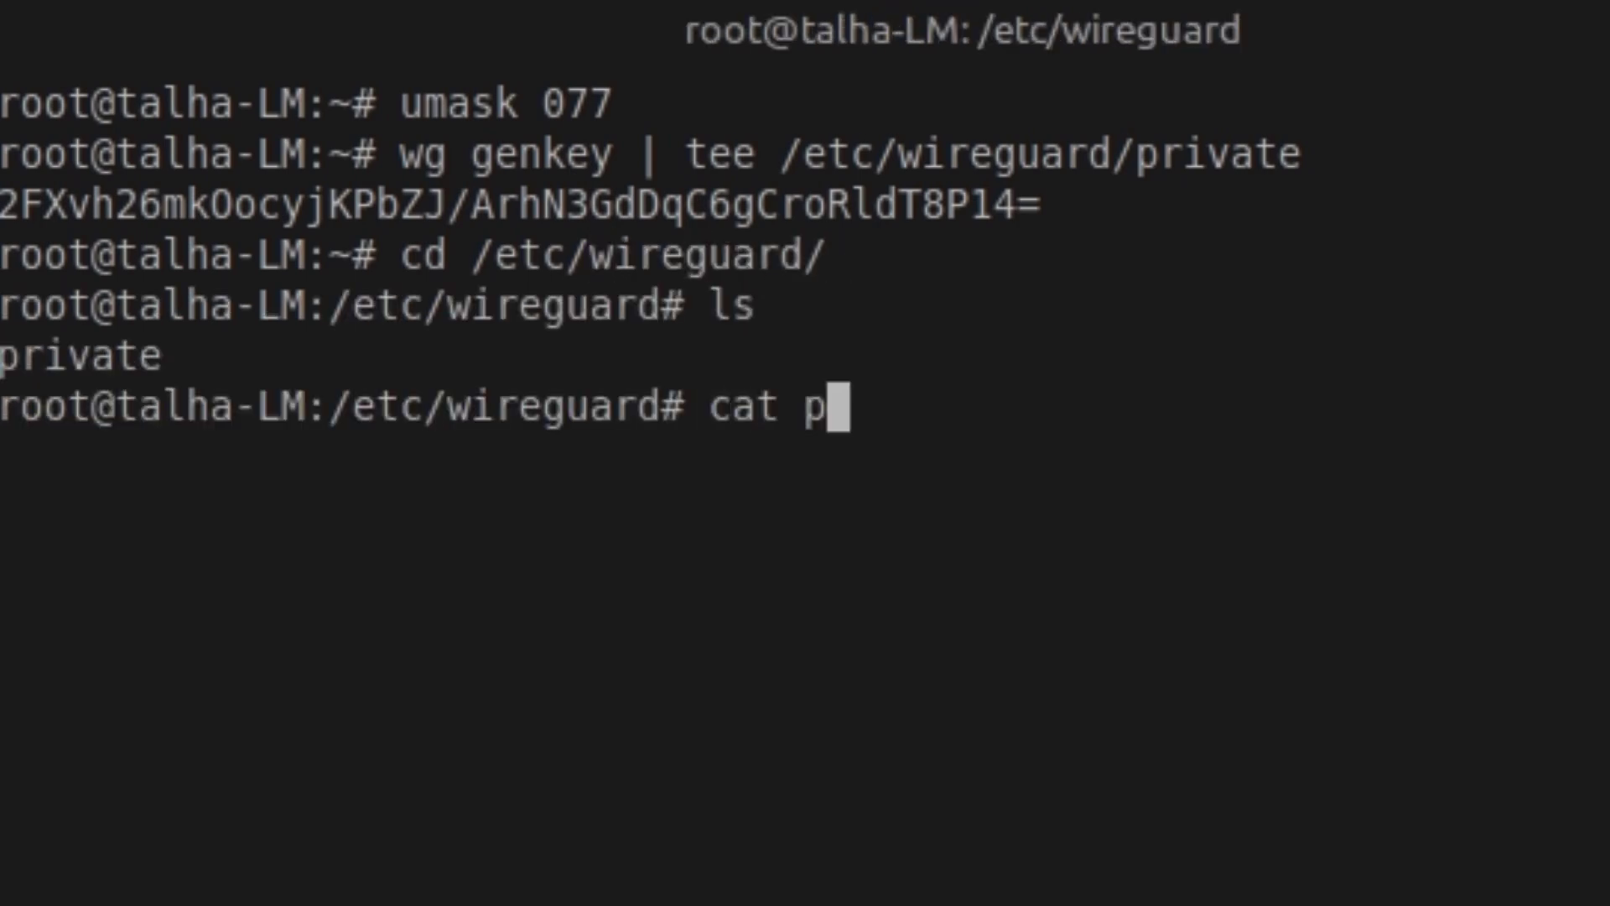
key(Tab)
key(Return)
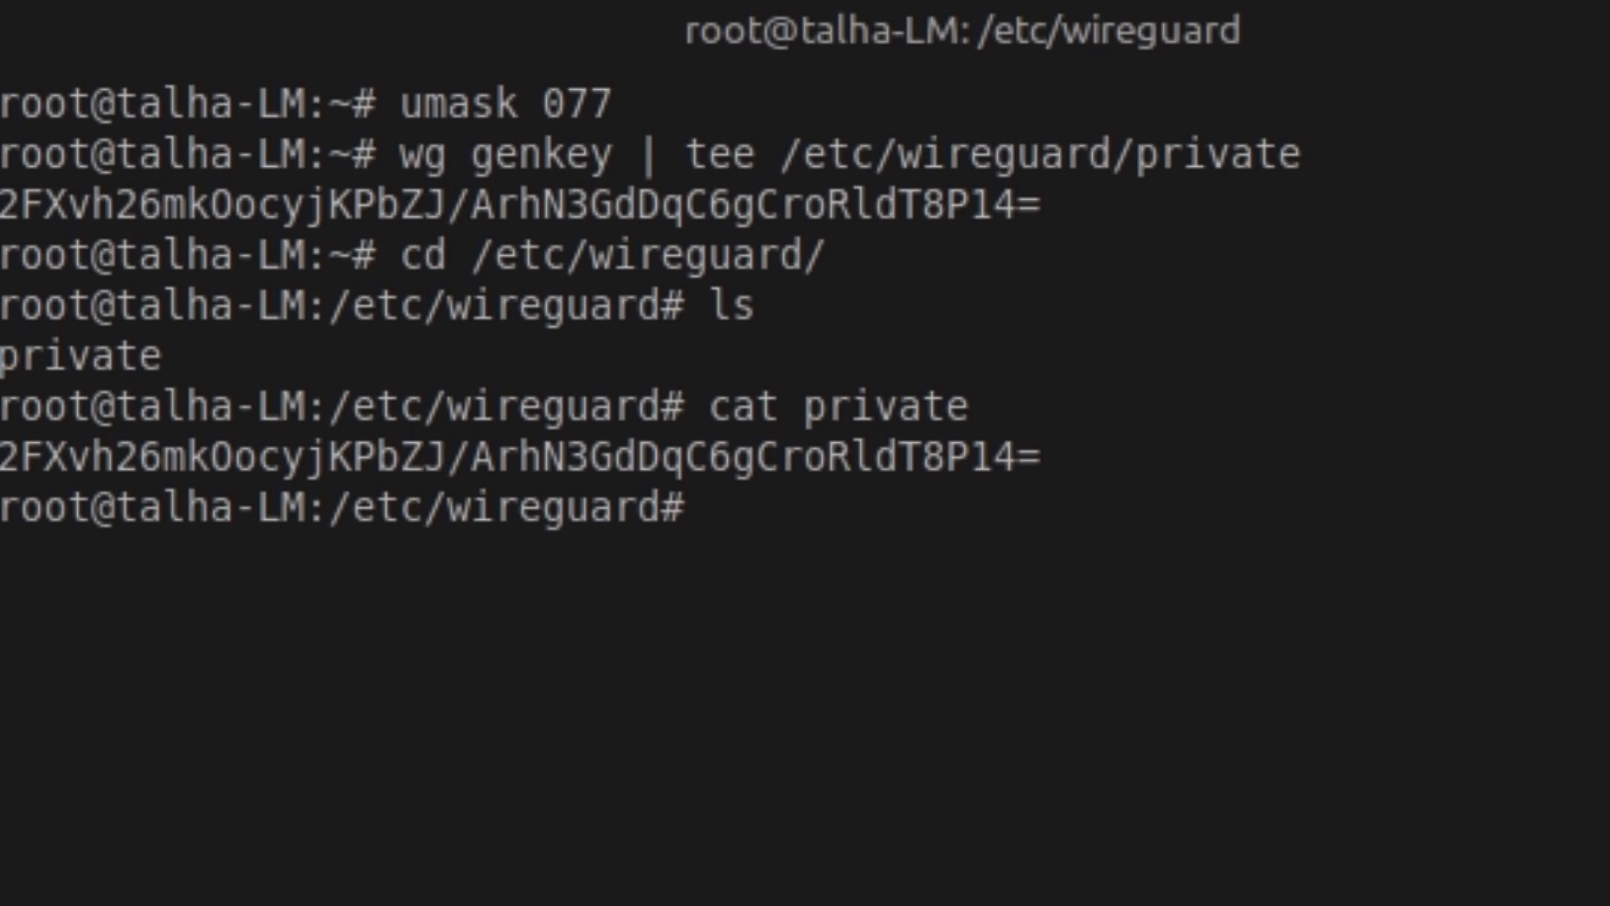
Run 'wg pubkey < privatekey | tee publickey' to derive the public key
text(wg pu)
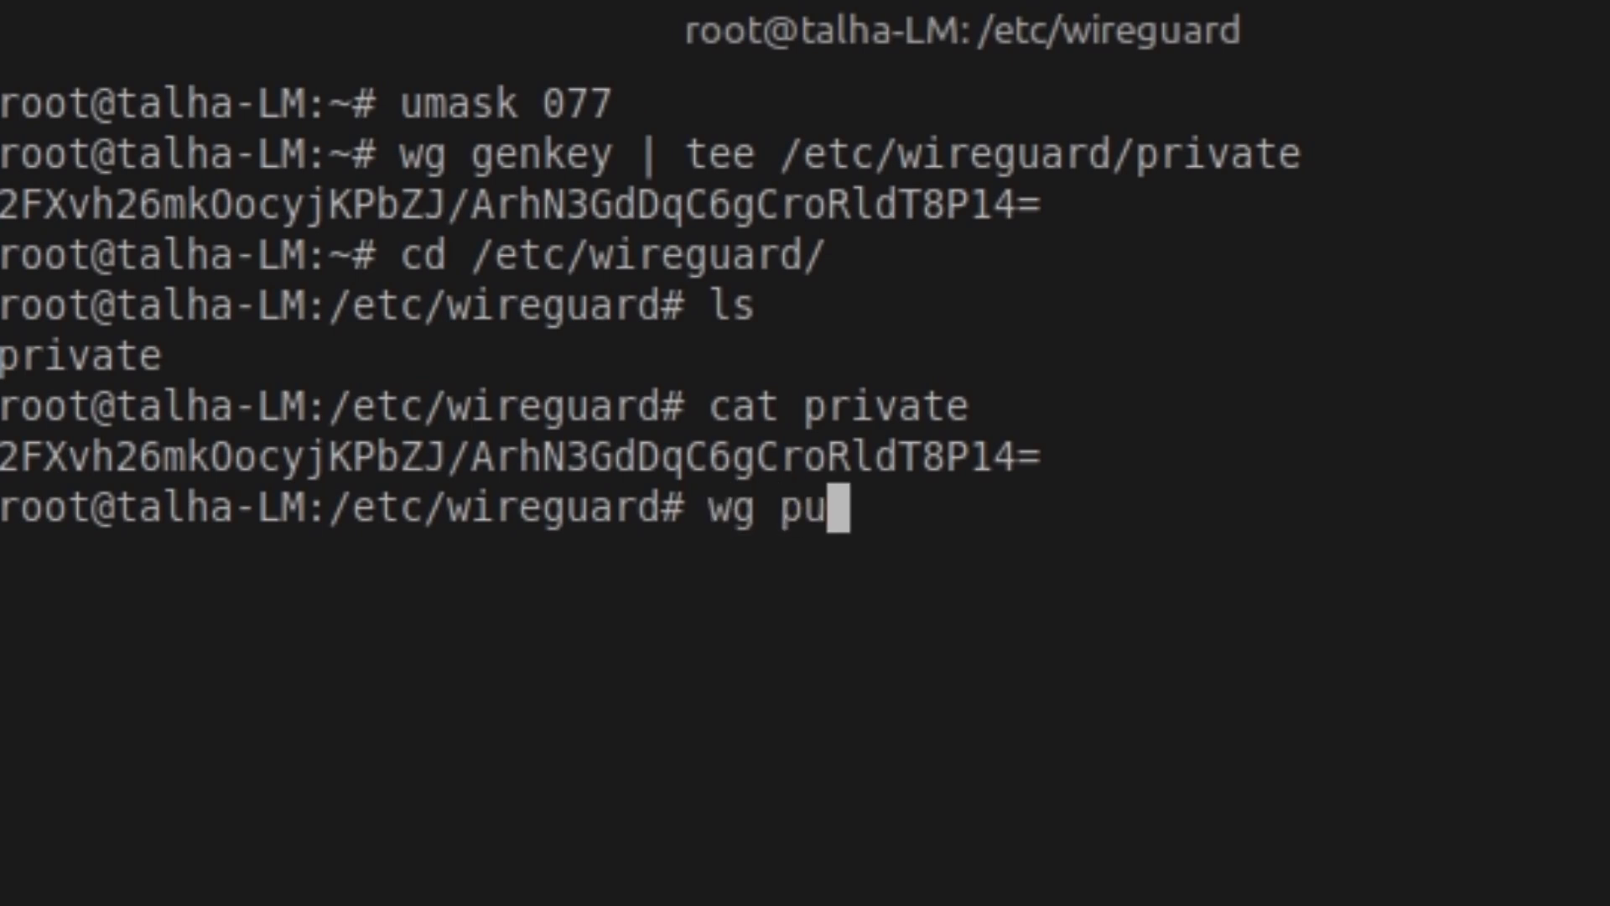
text(blu)
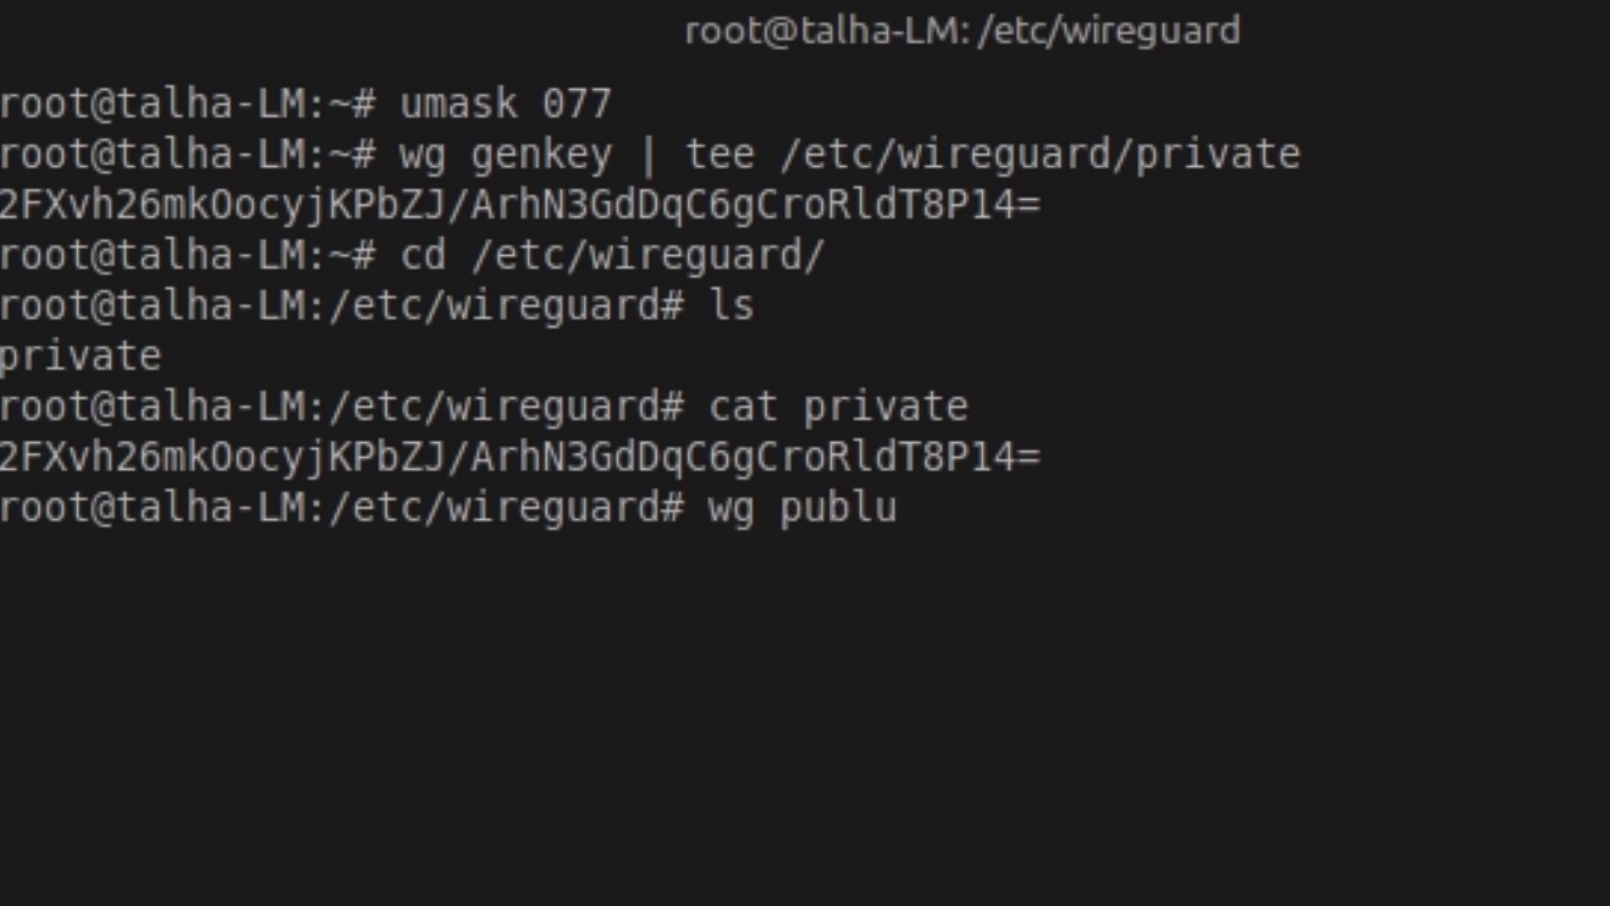
key(BackSpace)
key(BackSpace)
text(l)
key(BackSpace)
text(key <)
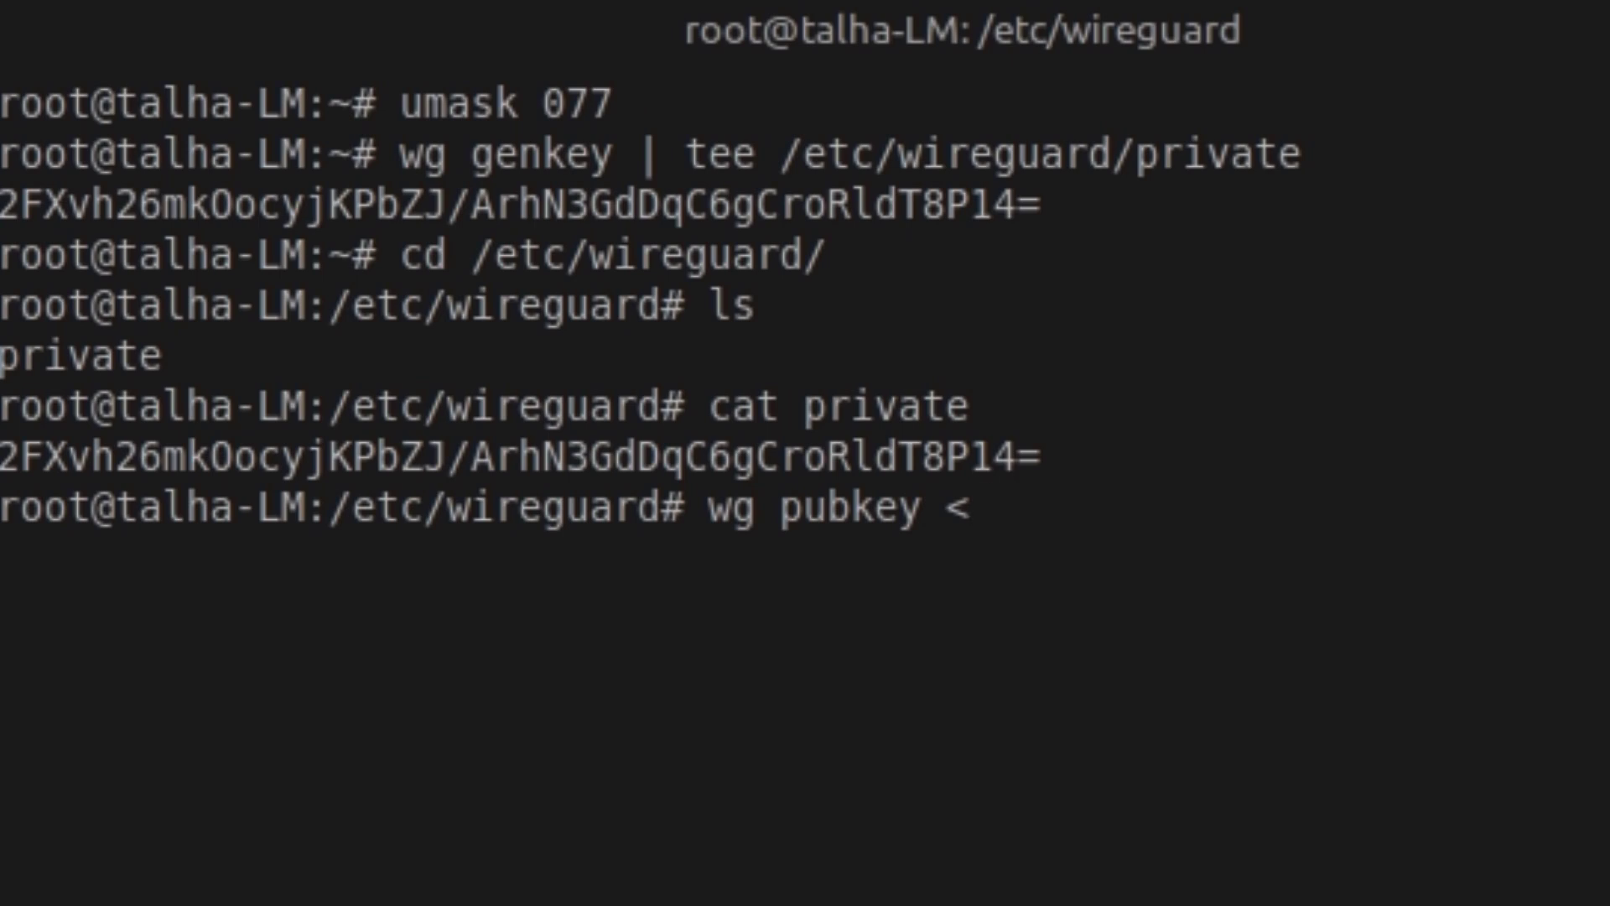
text( pri)
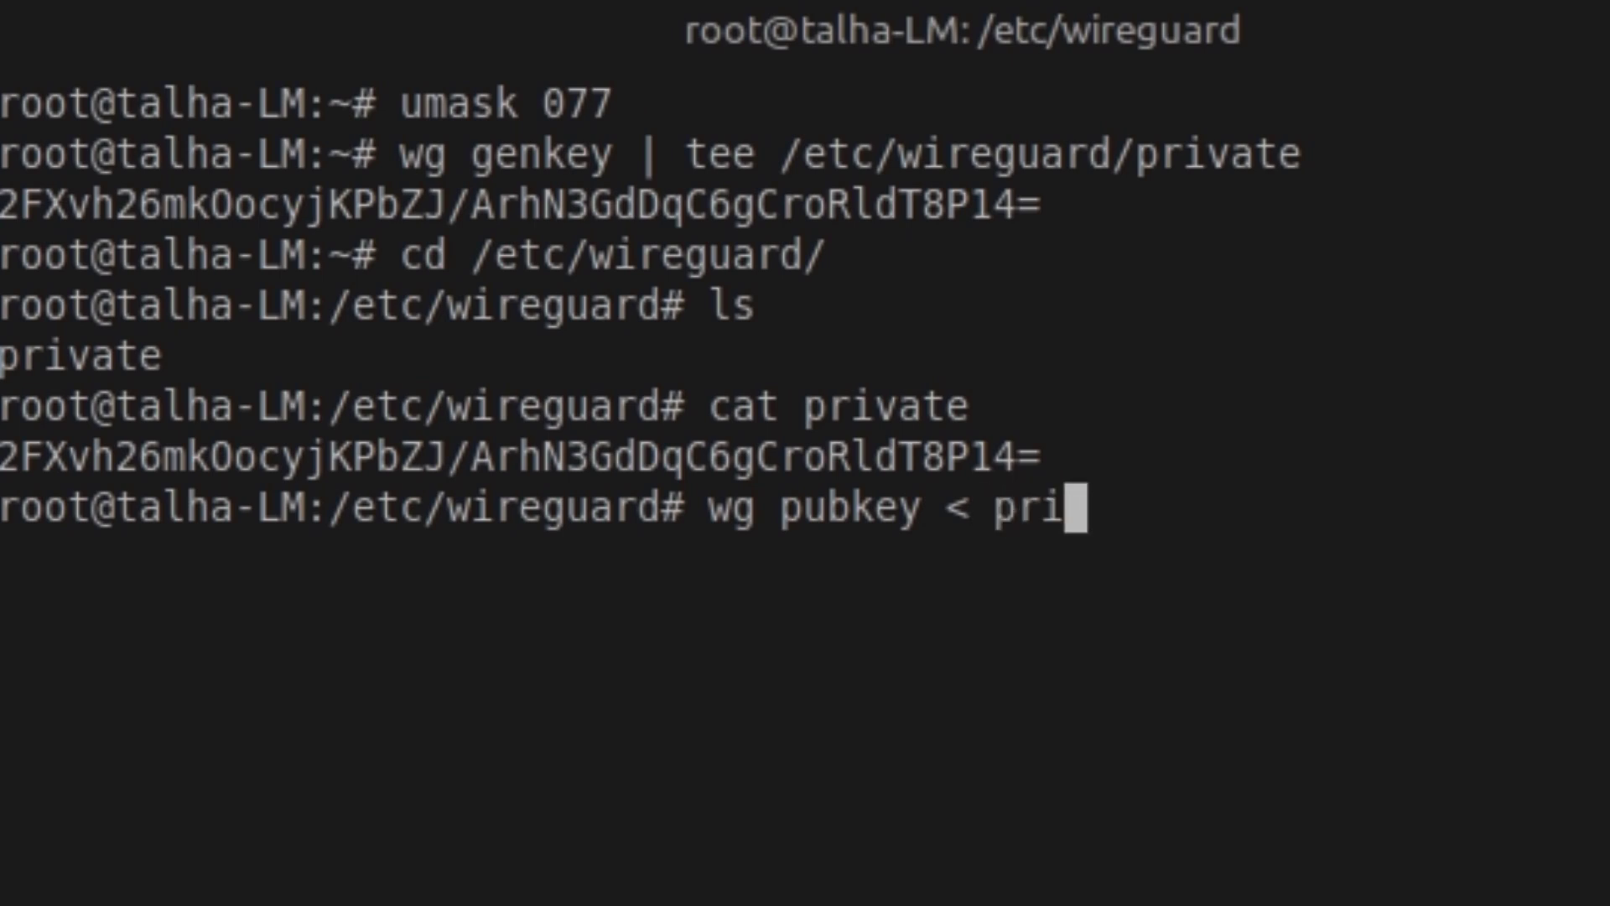
text(vate)
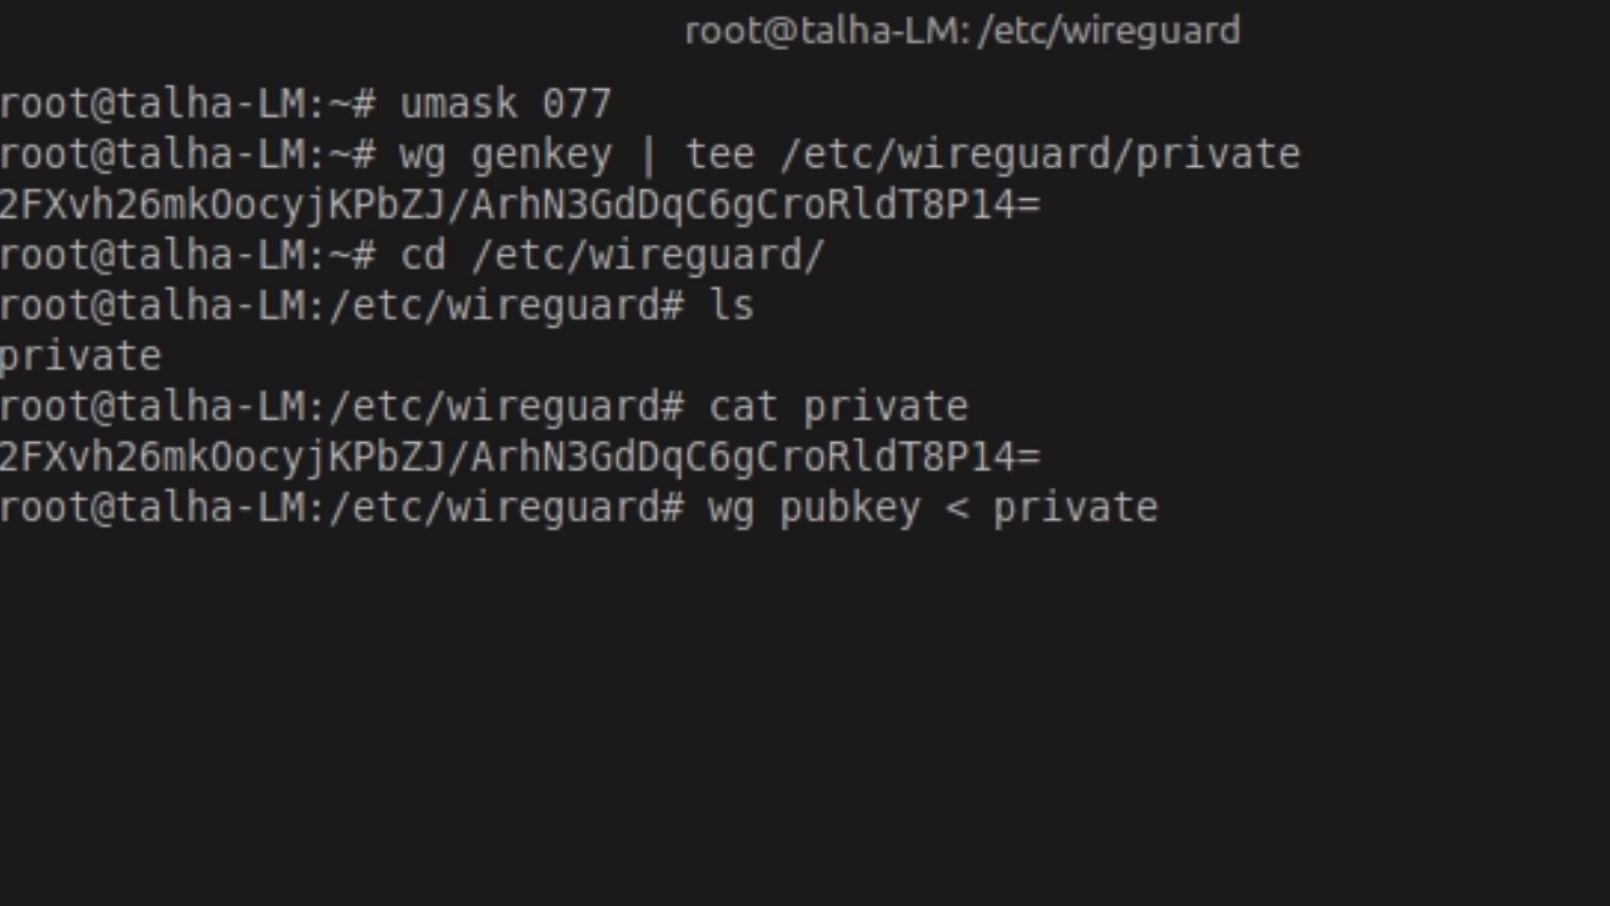
text(key)
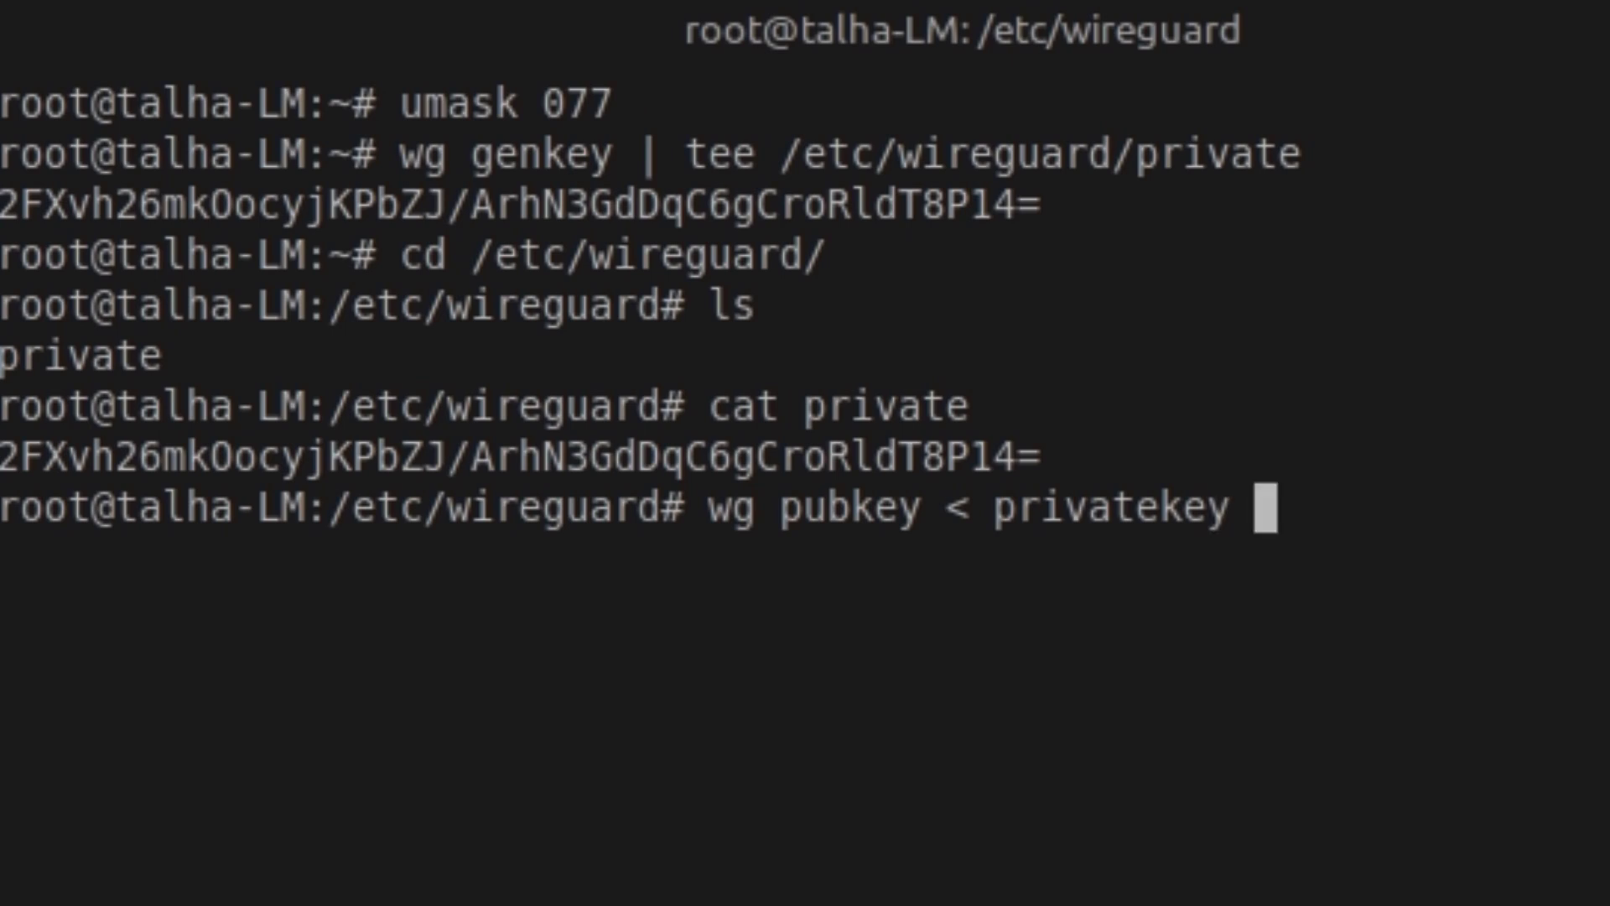
key(Left)
key(Left)
key(Left)
key(Left)
key(Left)
key(Left)
key(Left)
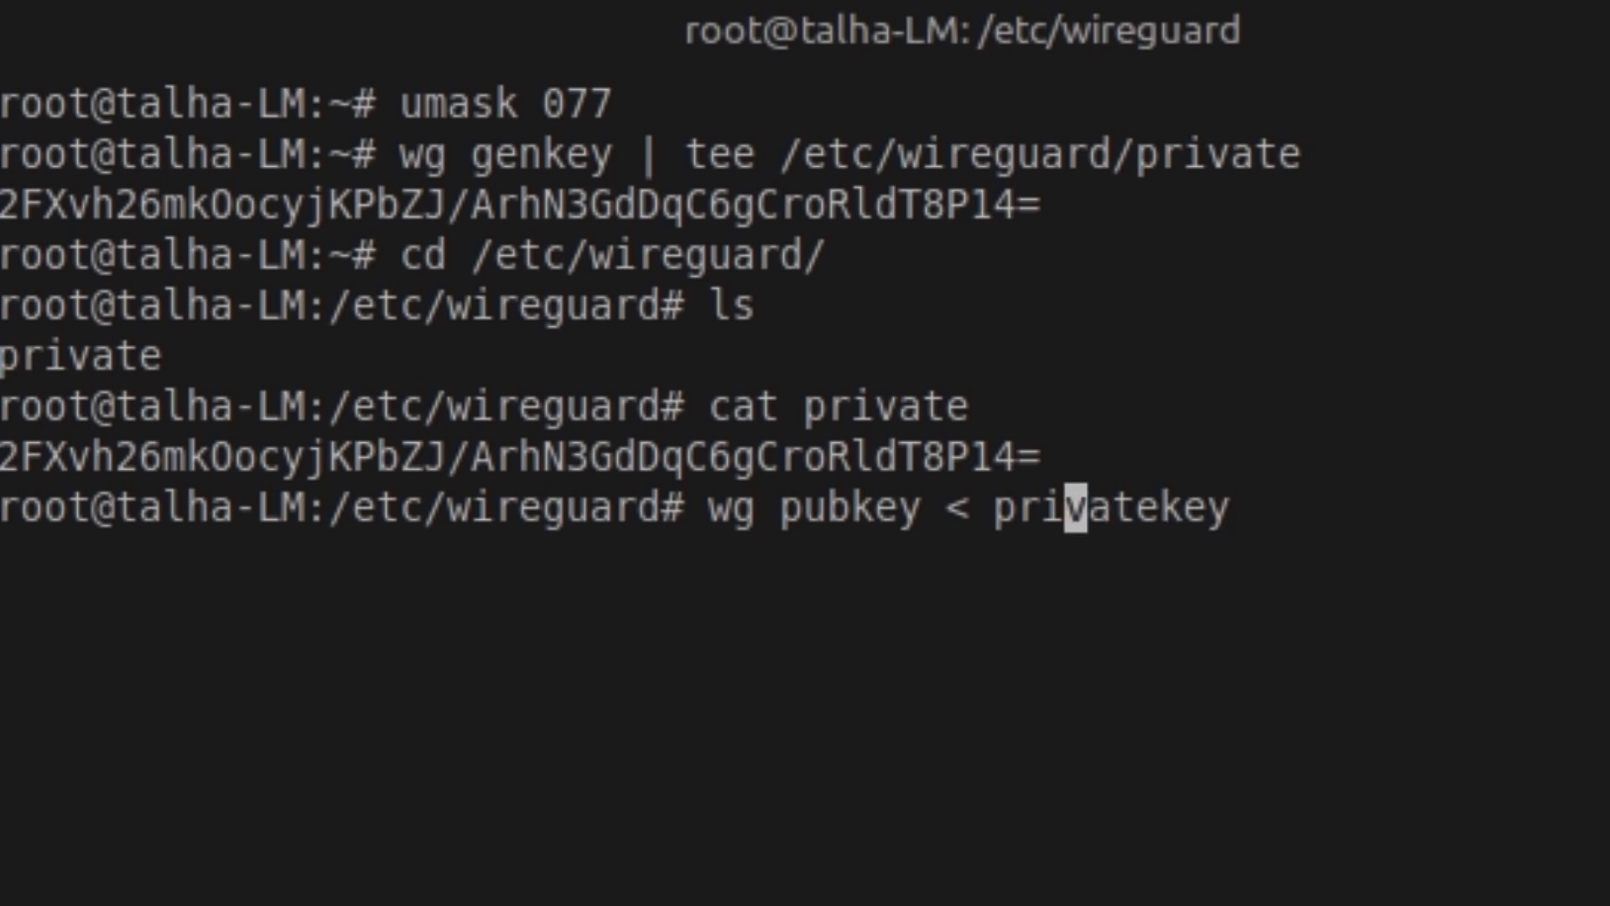
key(Left)
key(Left)
key(Right)
key(Right)
key(Right)
key(Right)
key(Right)
key(Right)
key(Right)
key(Right)
key(Right)
text(|)
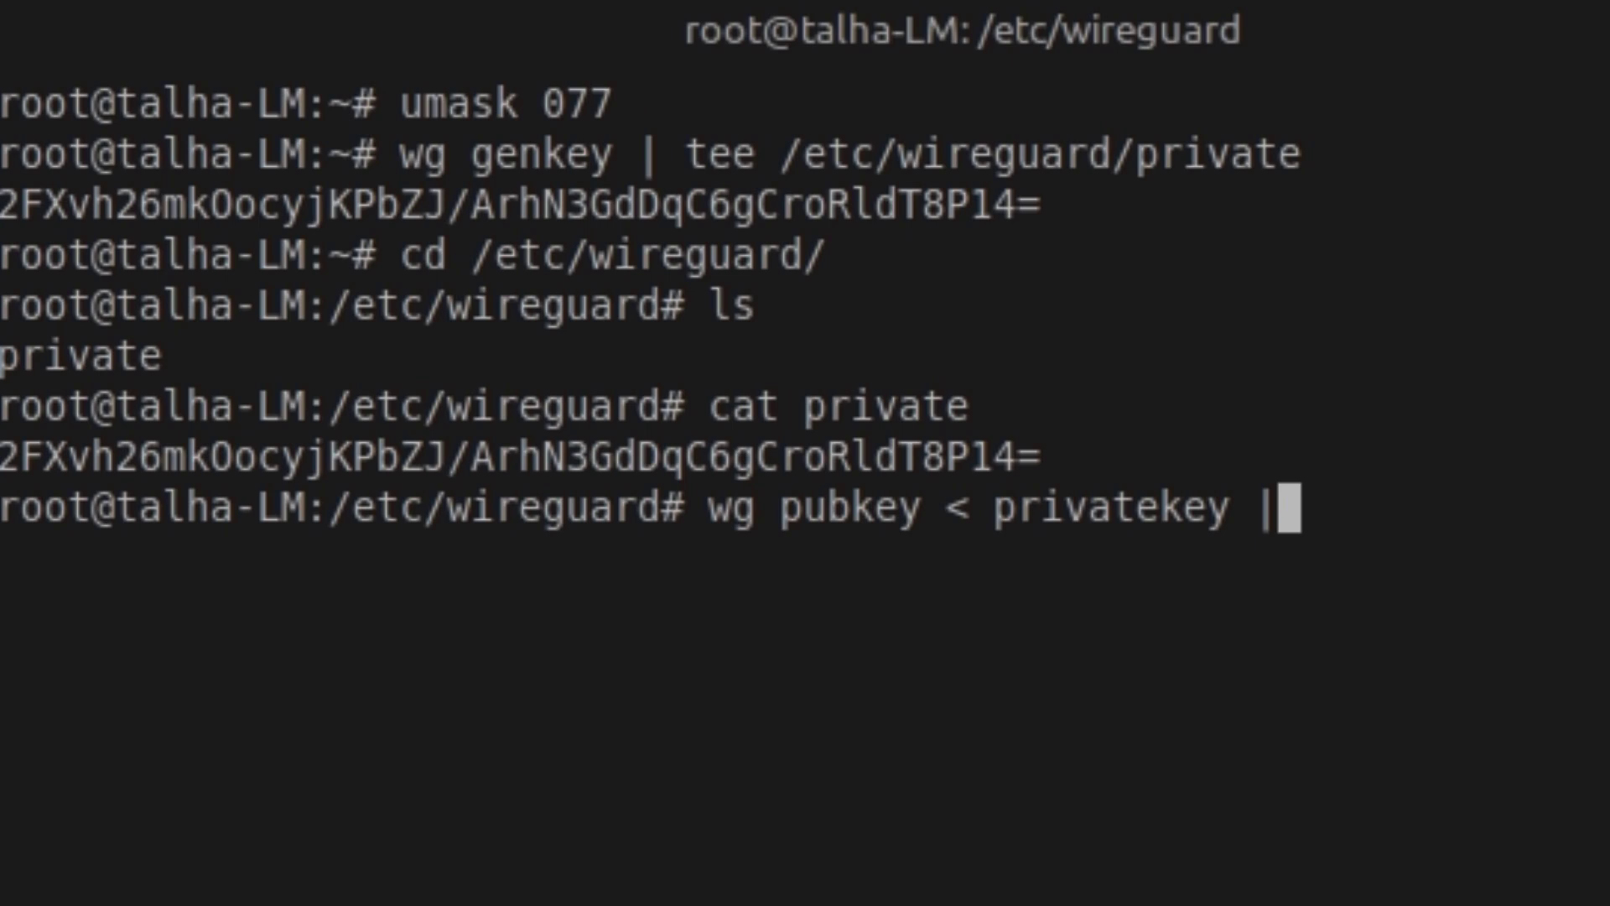
text( tee pu)
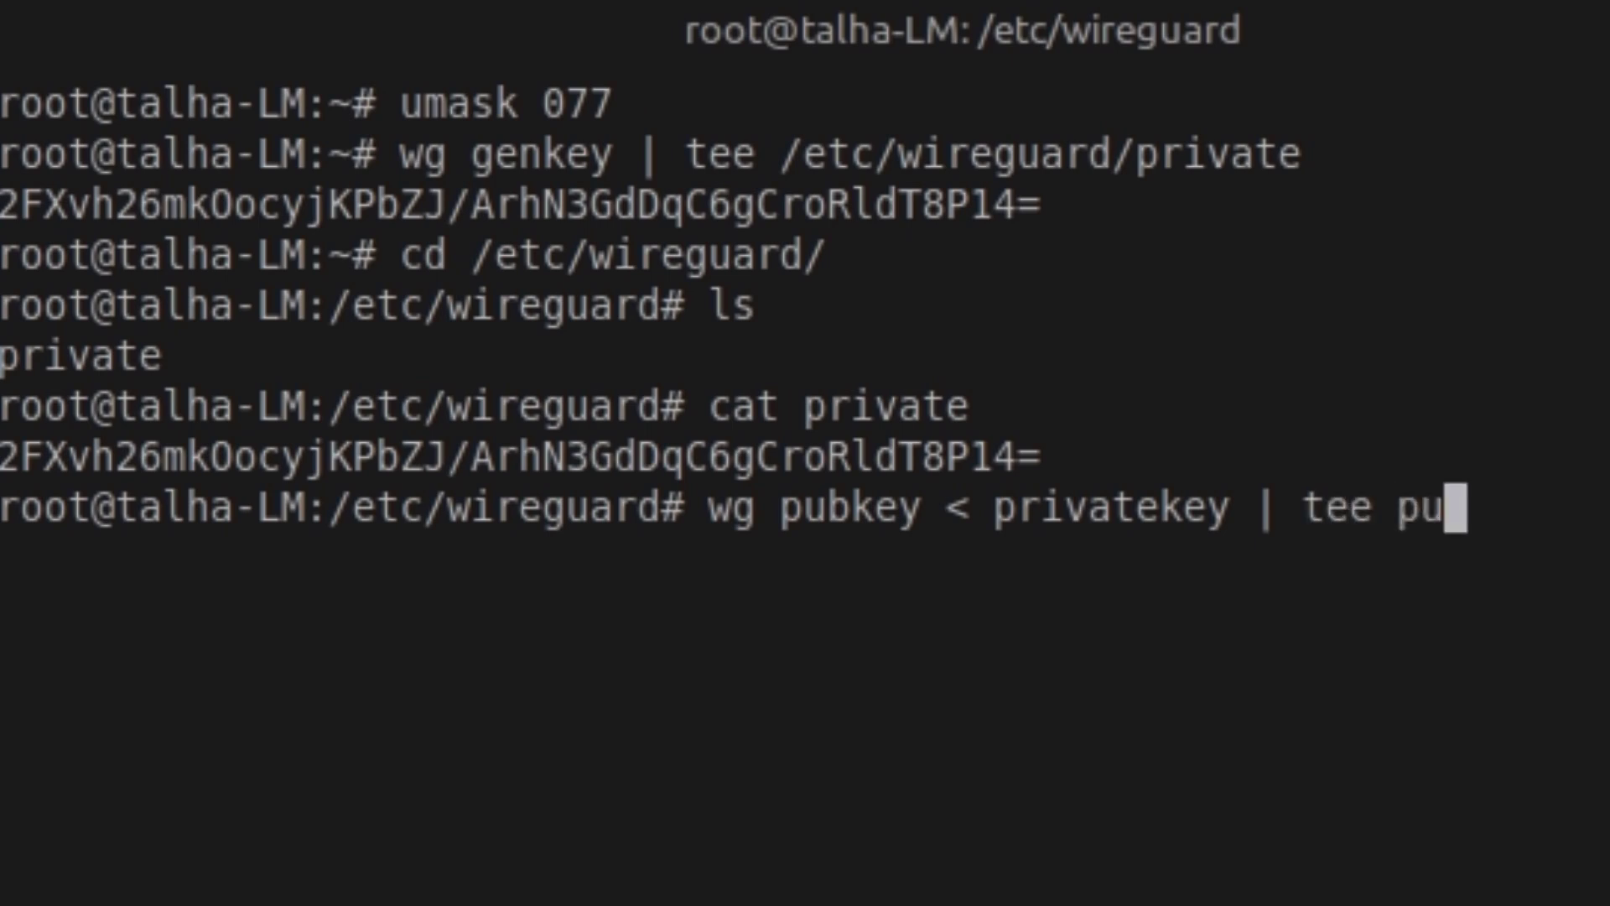
text(blickey)
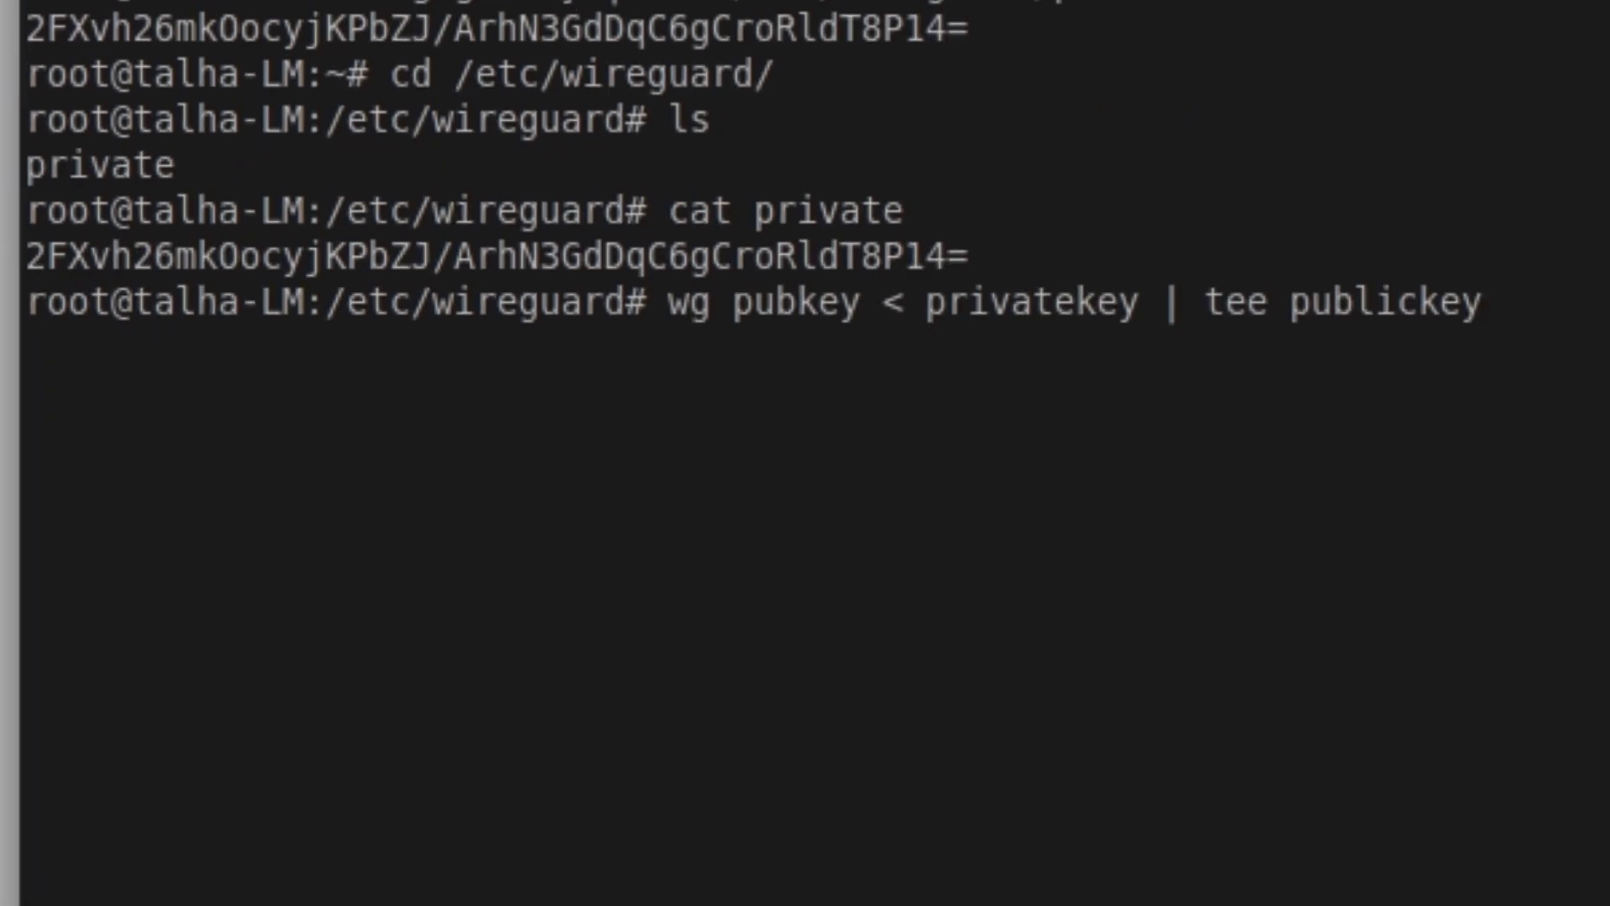
key(Return)
Delete the empty publickey file with rm and recheck the folder listing
text(ls)
key(Return)
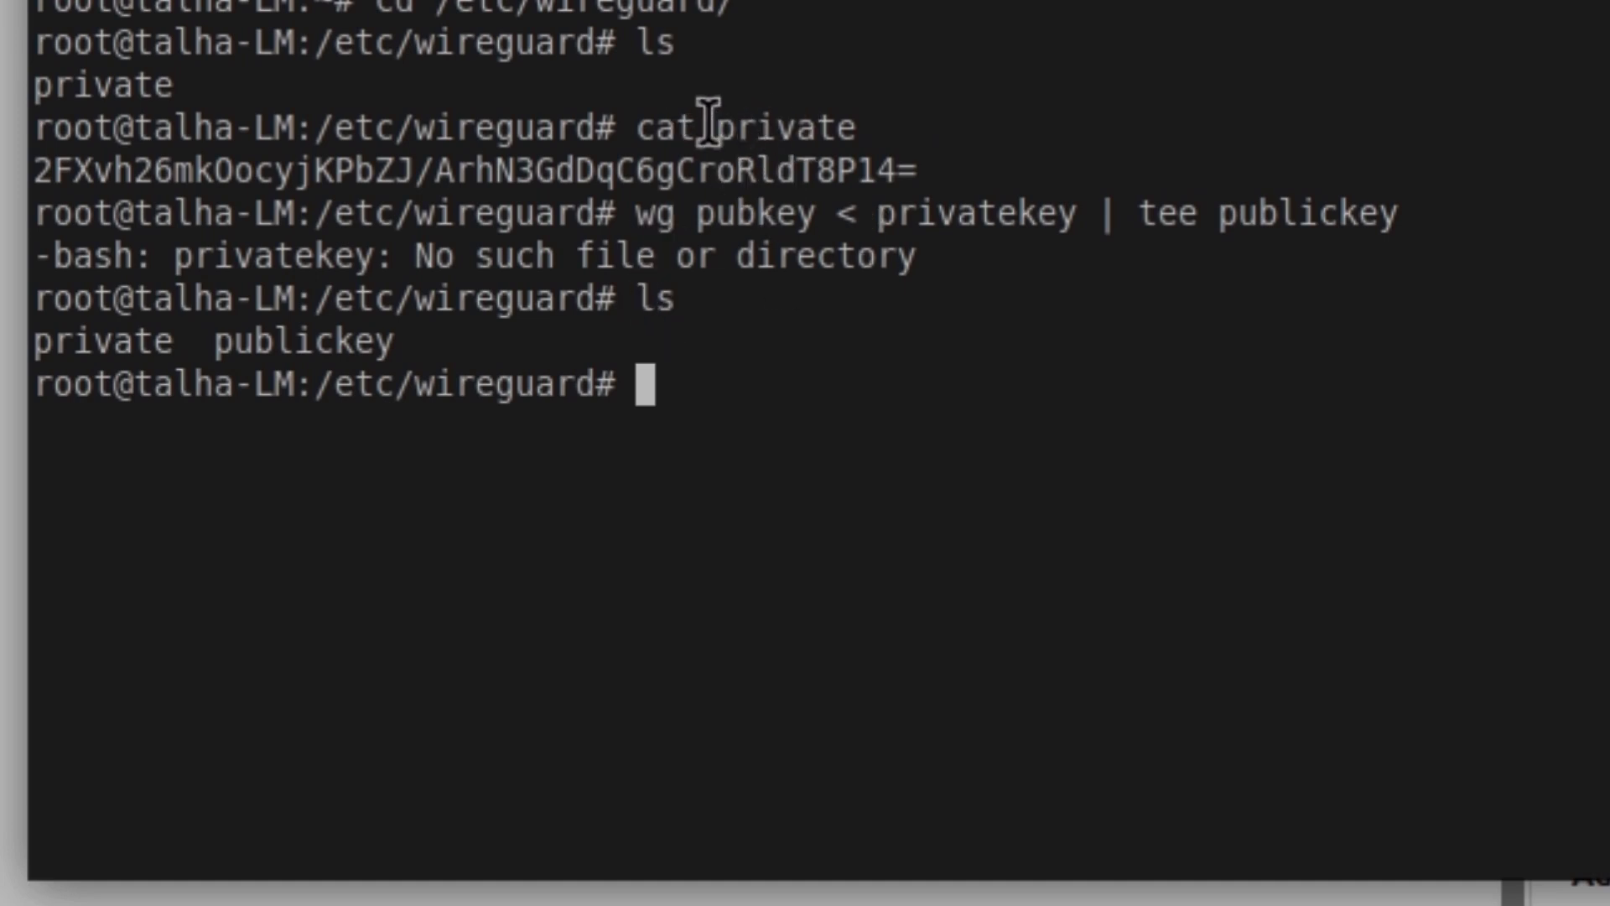
drag(713, 125, 887, 170)
click(803, 379)
text(rm pub)
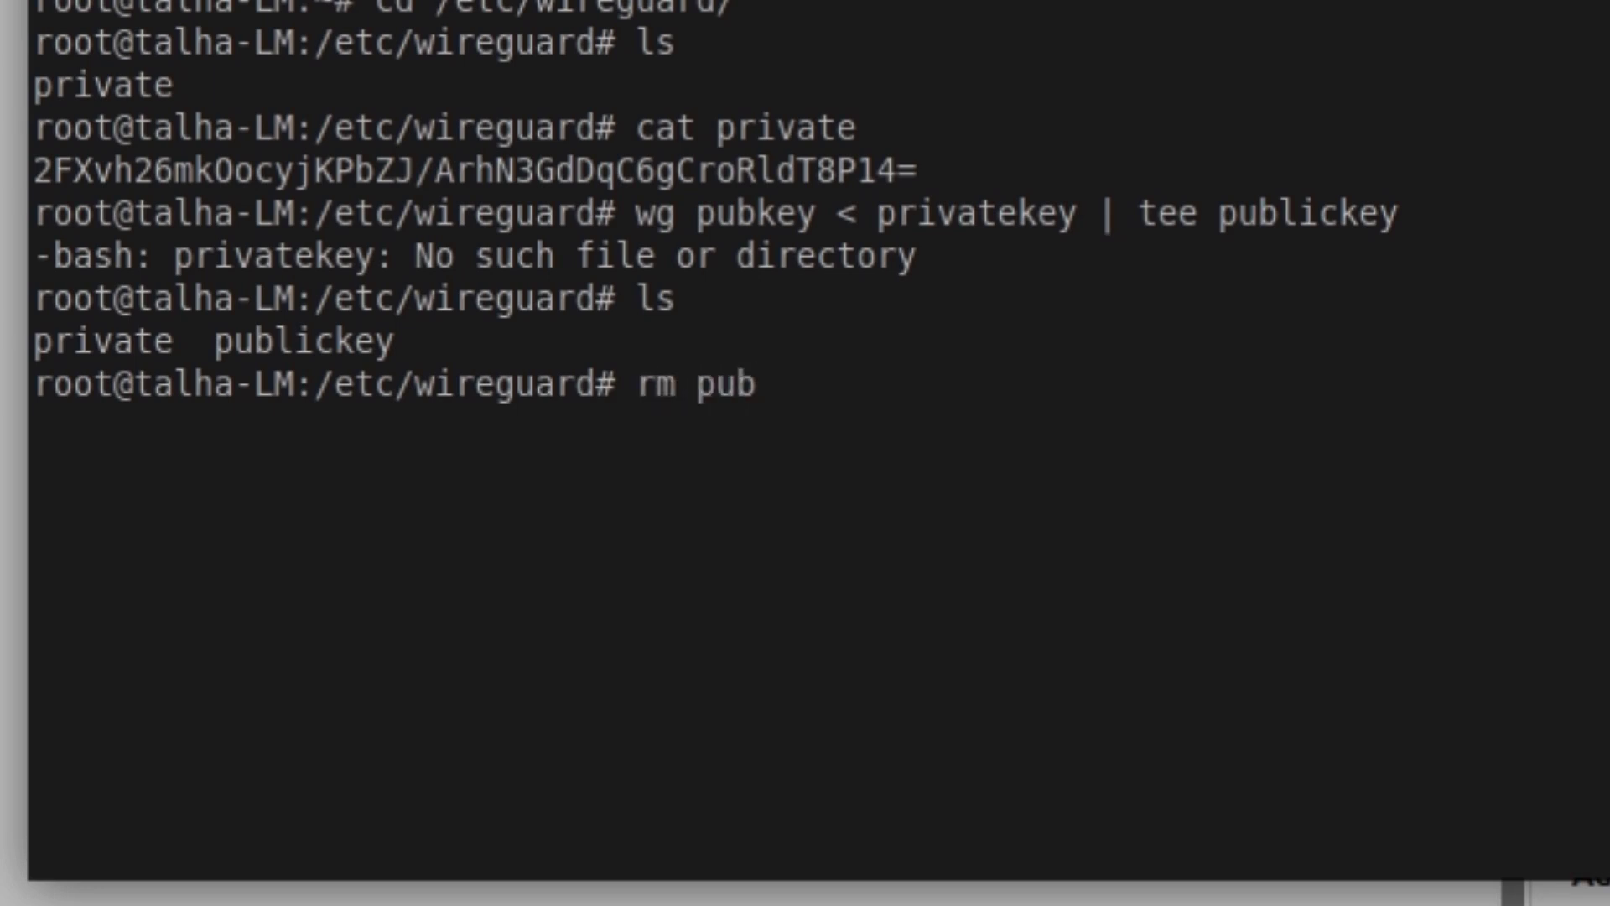
key(Tab)
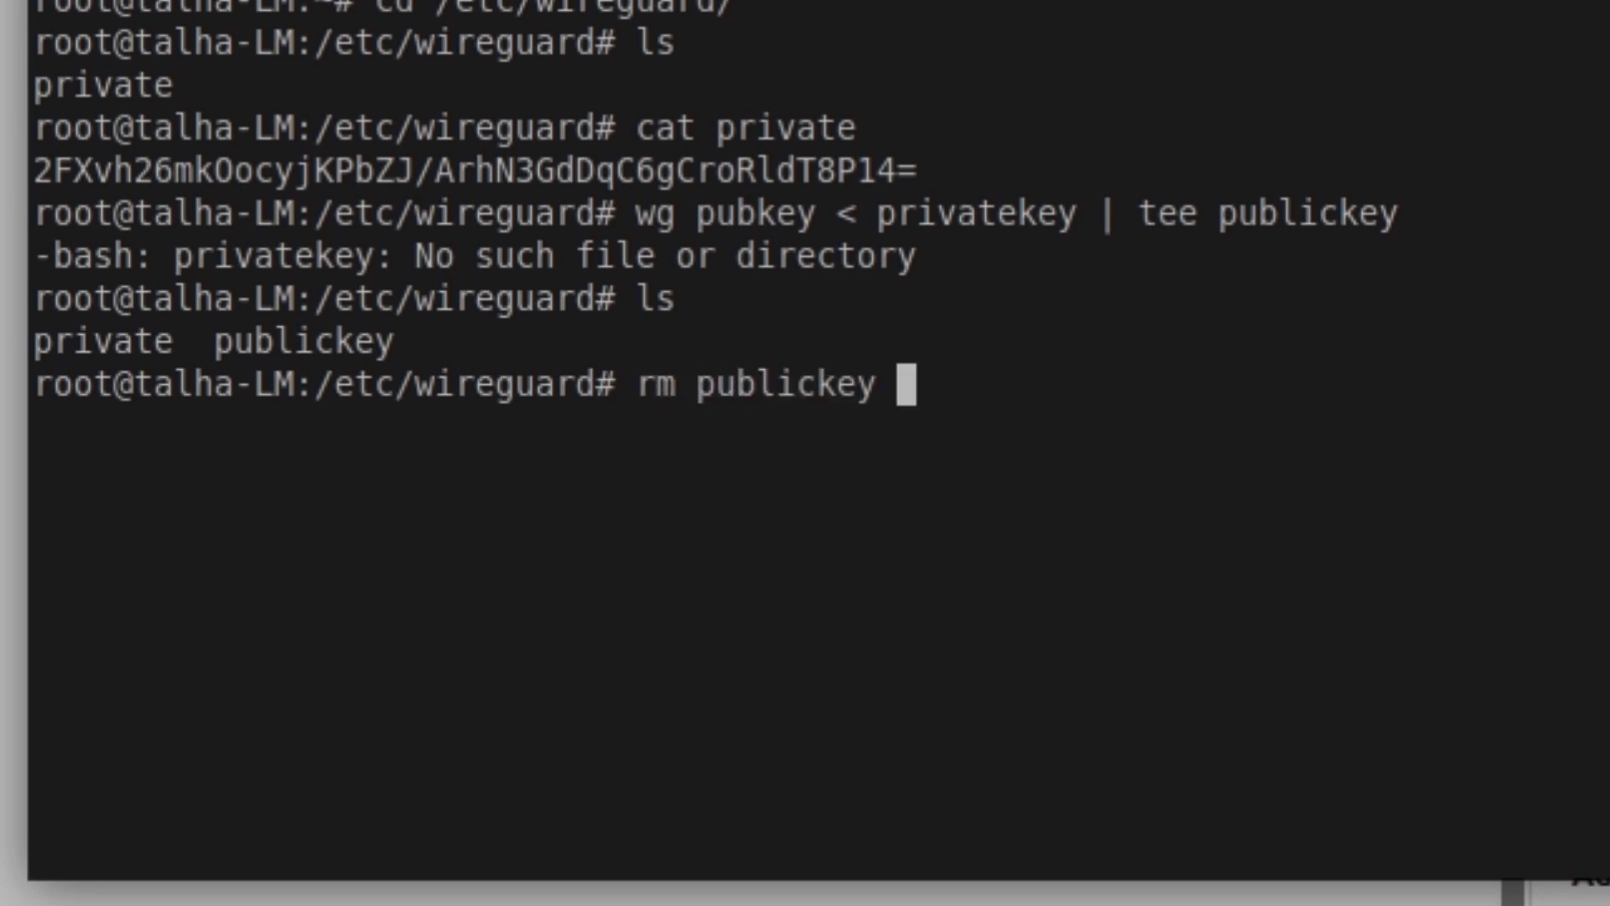
key(Return)
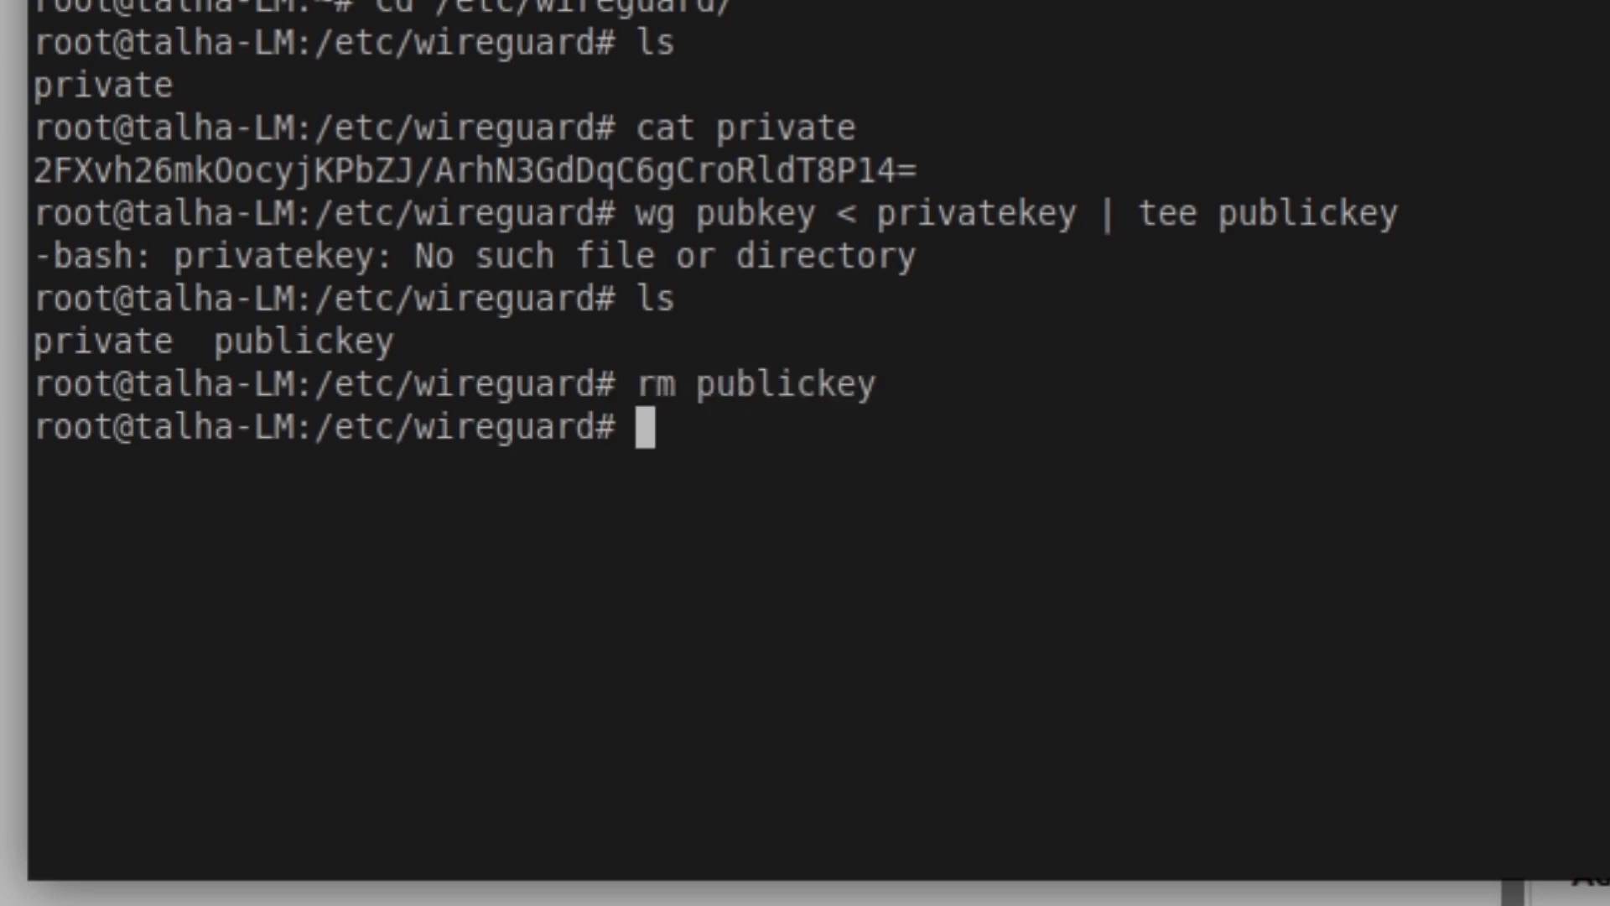
text(ls)
key(Return)
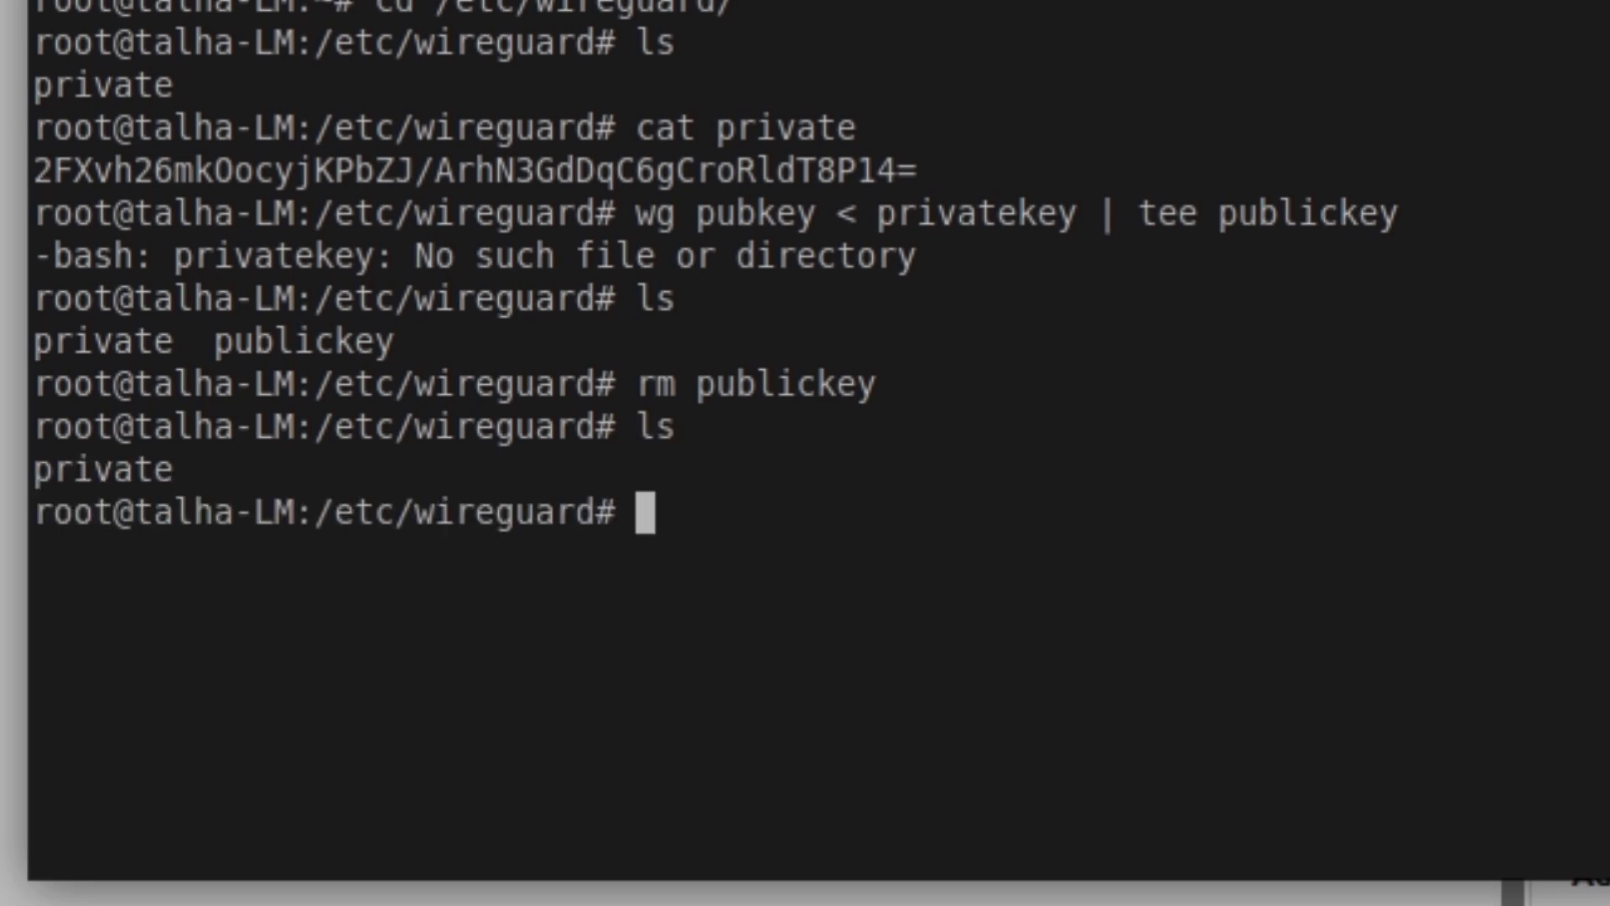
Rerun as 'wg pubkey < private | tee publickey' and select the printed public key
key(Up)
key(Up)
key(Up)
key(Up)
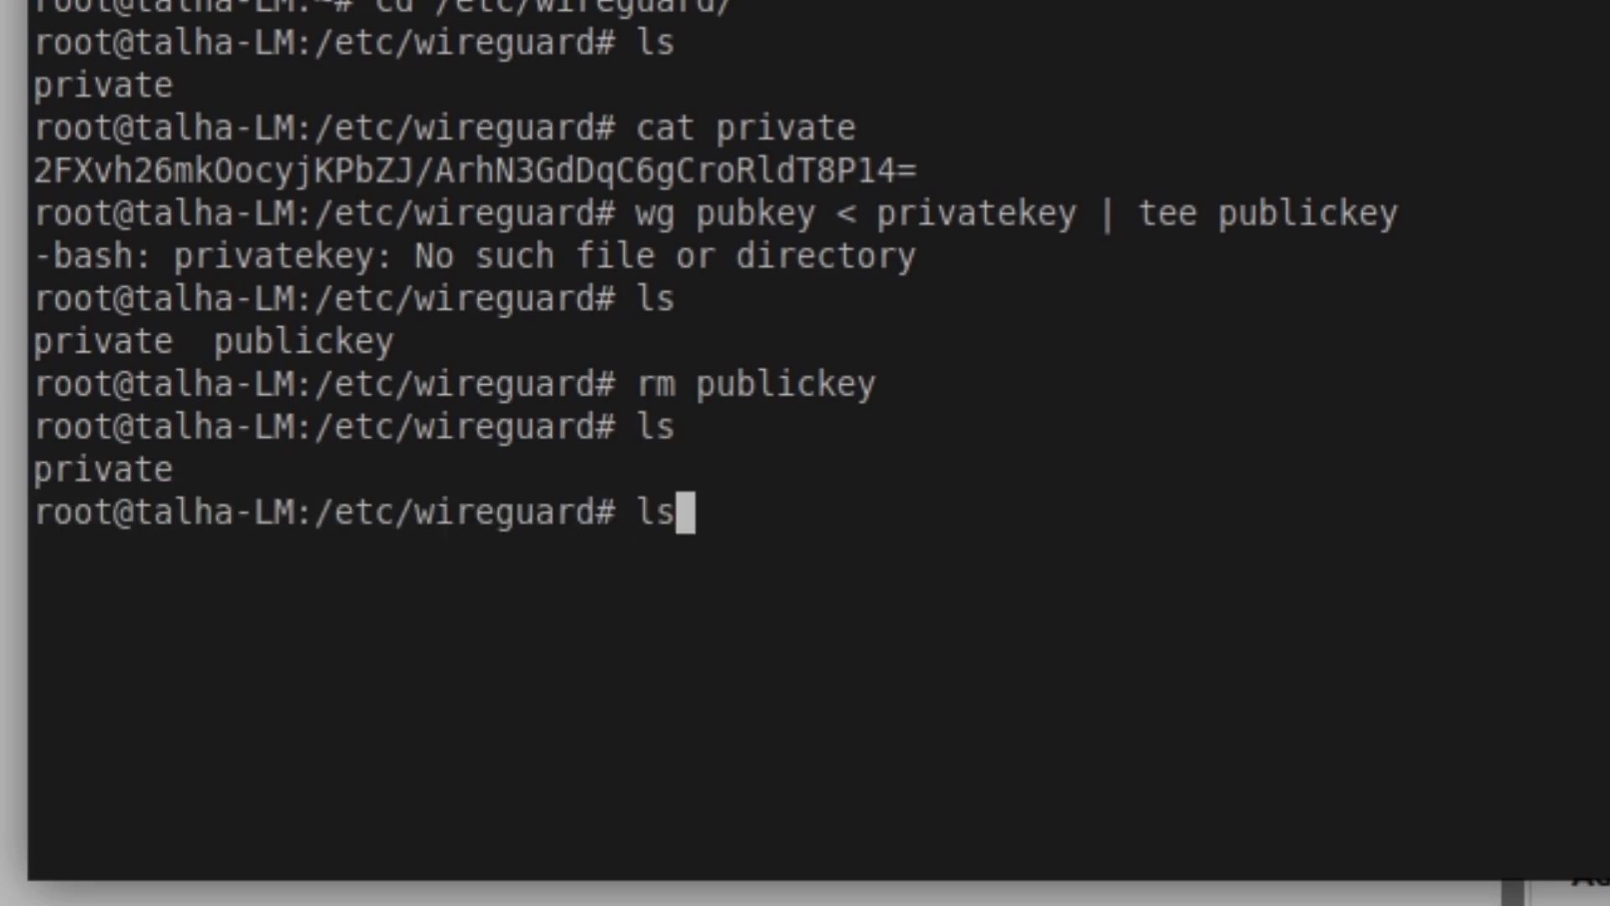
key(Left)
key(Left)
key(Left)
key(Left)
key(Left)
key(Left)
key(Left)
key(Left)
key(Left)
key(Left)
key(Left)
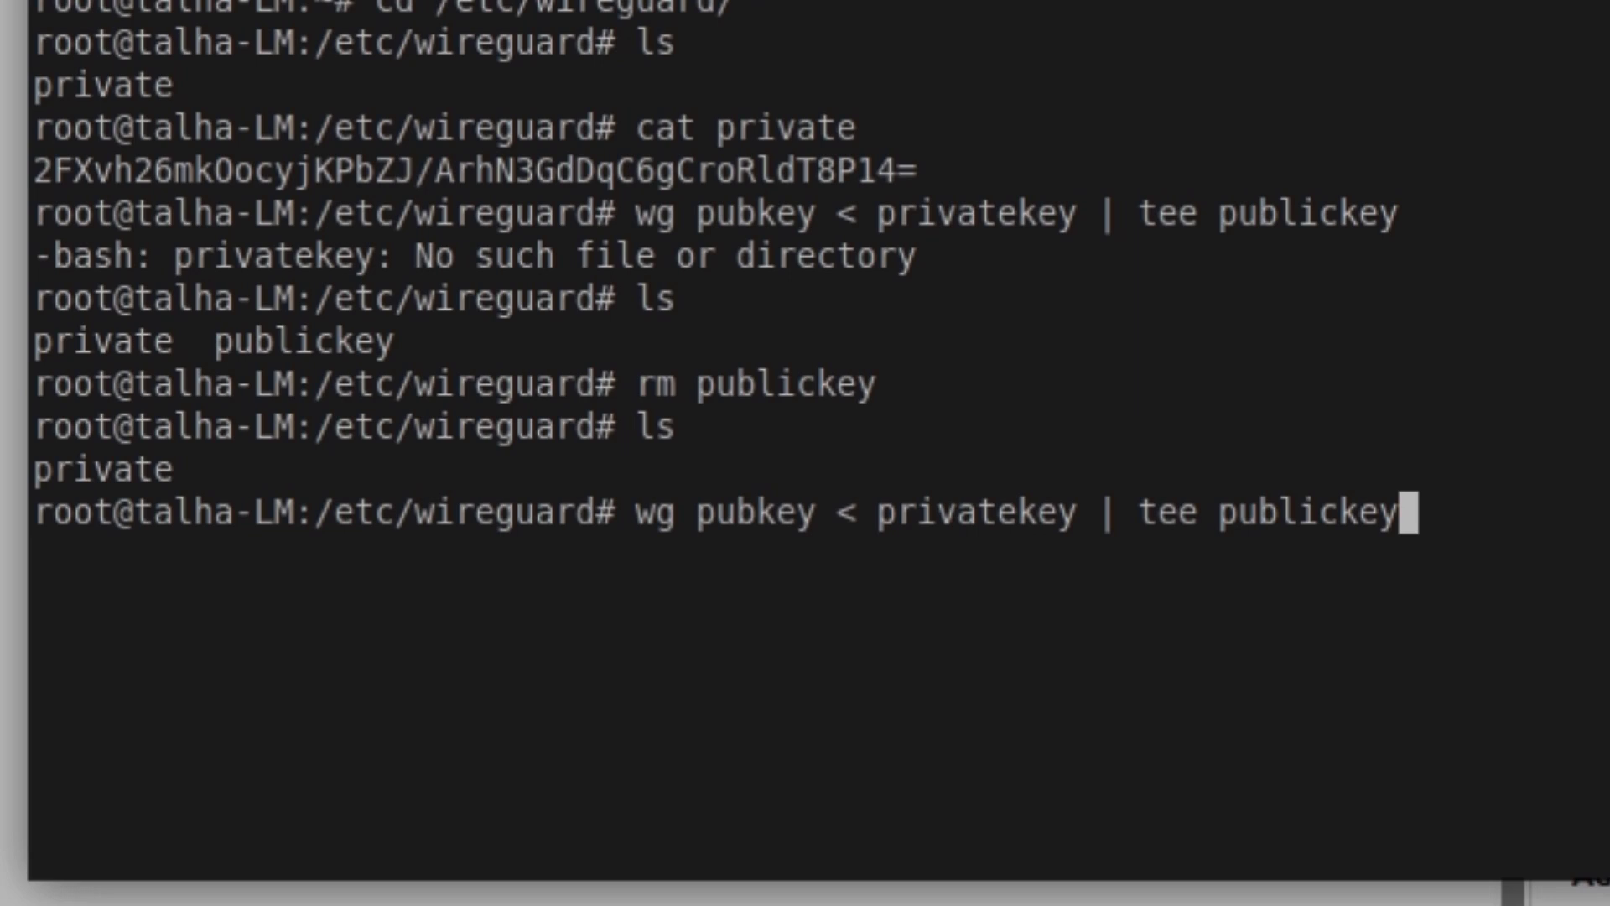
key(Left)
key(Left)
key(Left)
key(Left)
key(Left)
key(Left)
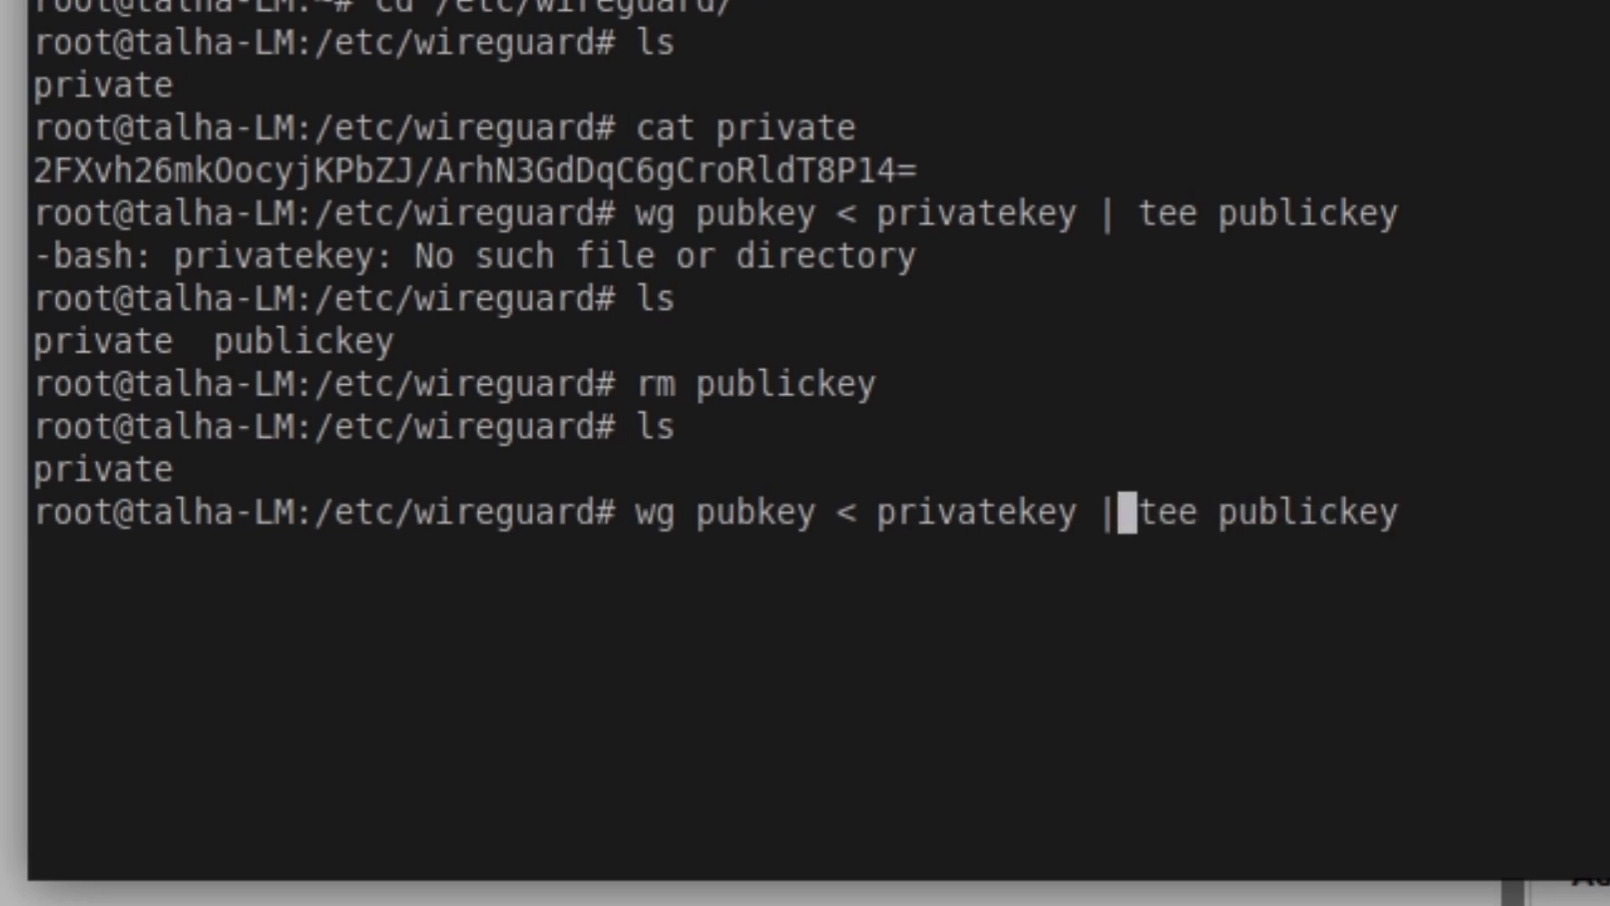
key(BackSpace)
key(BackSpace)
key(BackSpace)
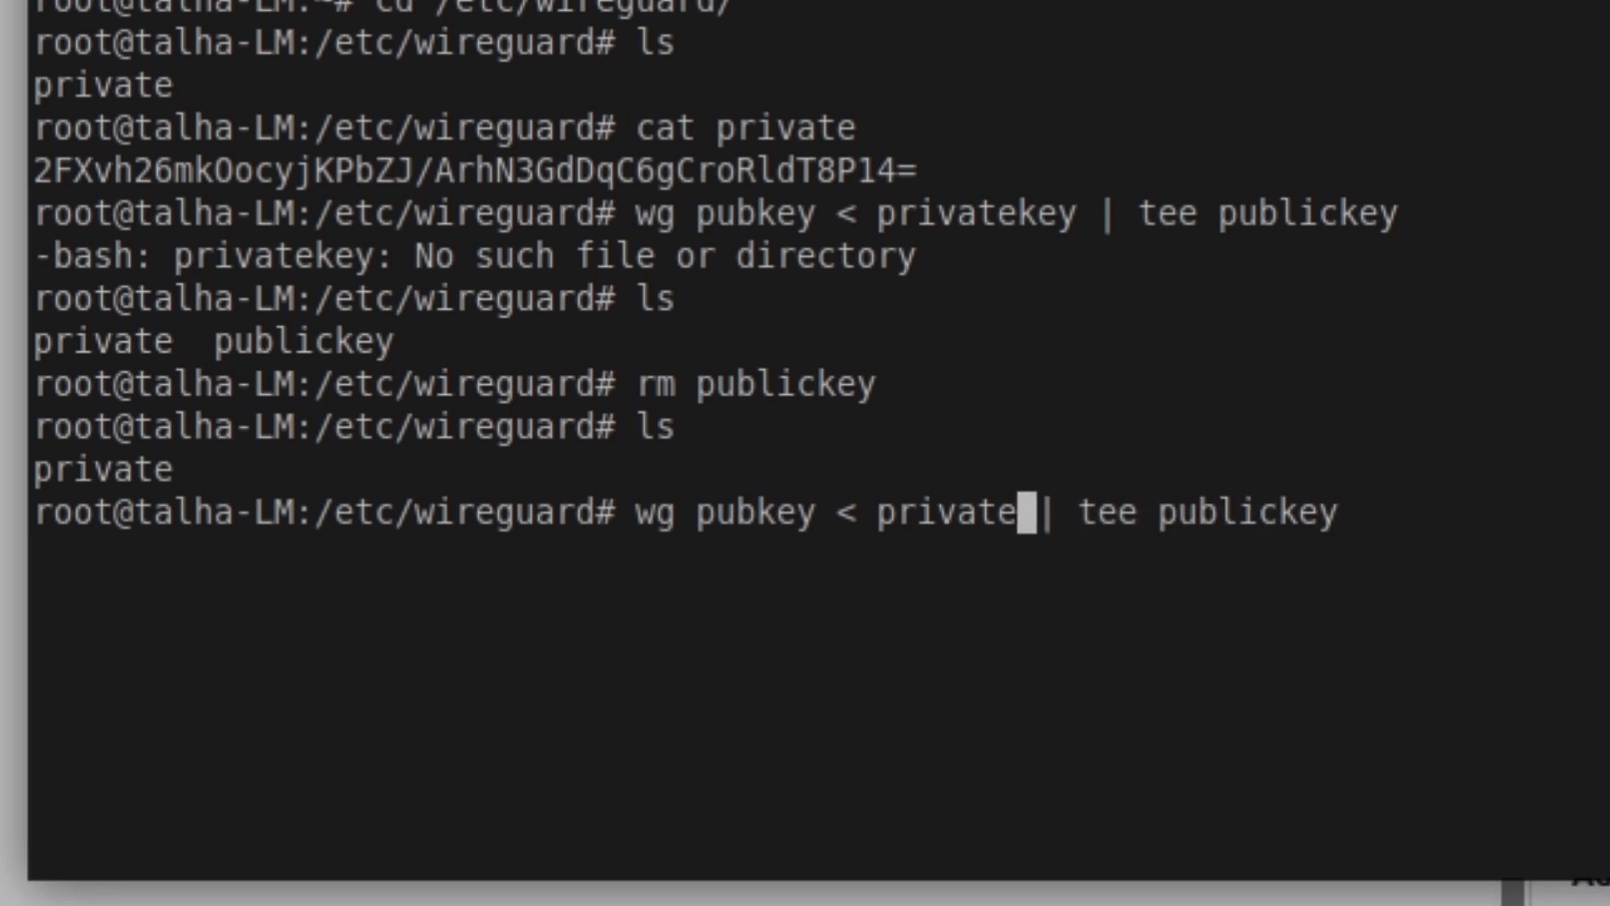
key(Right)
key(Right)
key(Right)
key(Right)
key(Right)
key(Right)
key(Right)
key(Right)
key(Right)
key(Right)
key(Right)
key(Right)
key(Right)
key(Right)
key(Right)
key(Right)
key(Right)
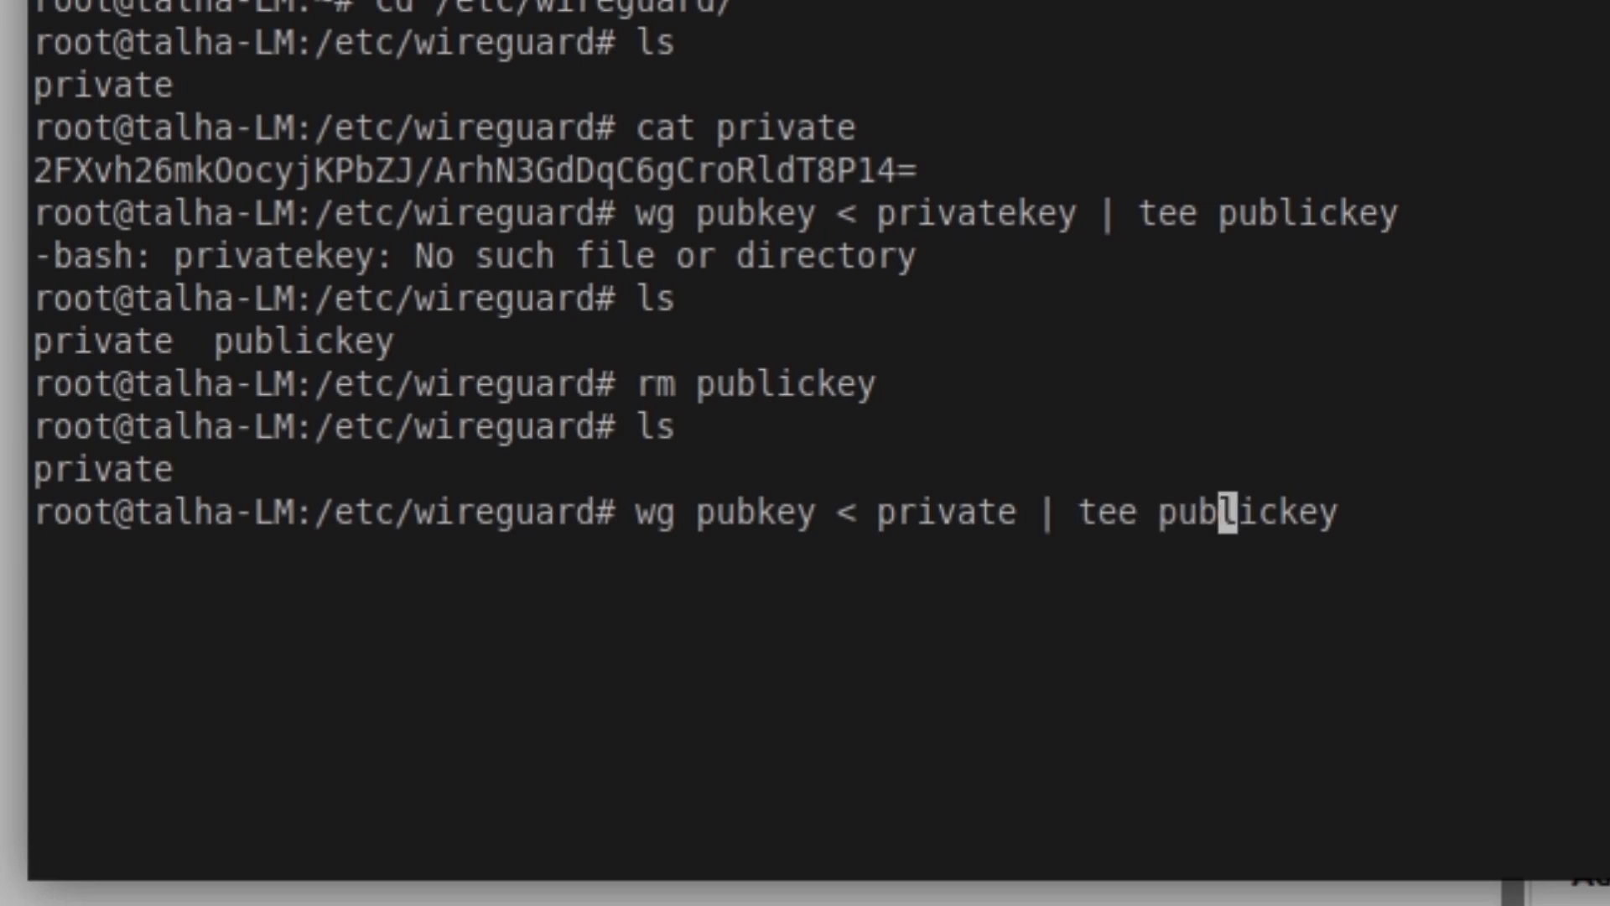
key(Return)
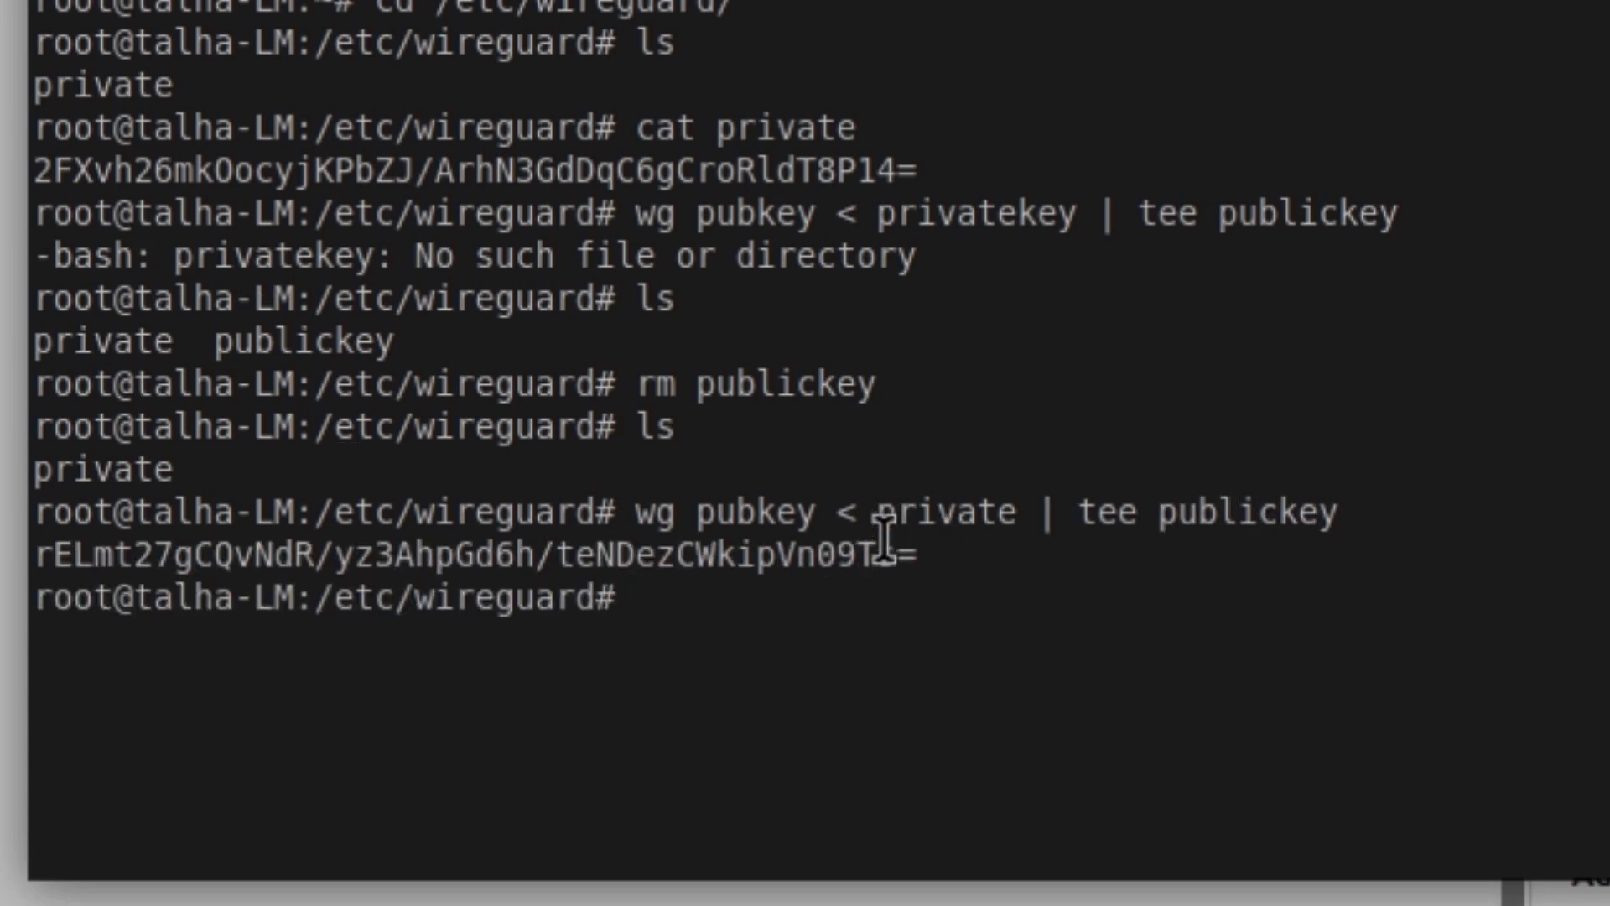
drag(923, 553, 18, 550)
right_click(139, 578)
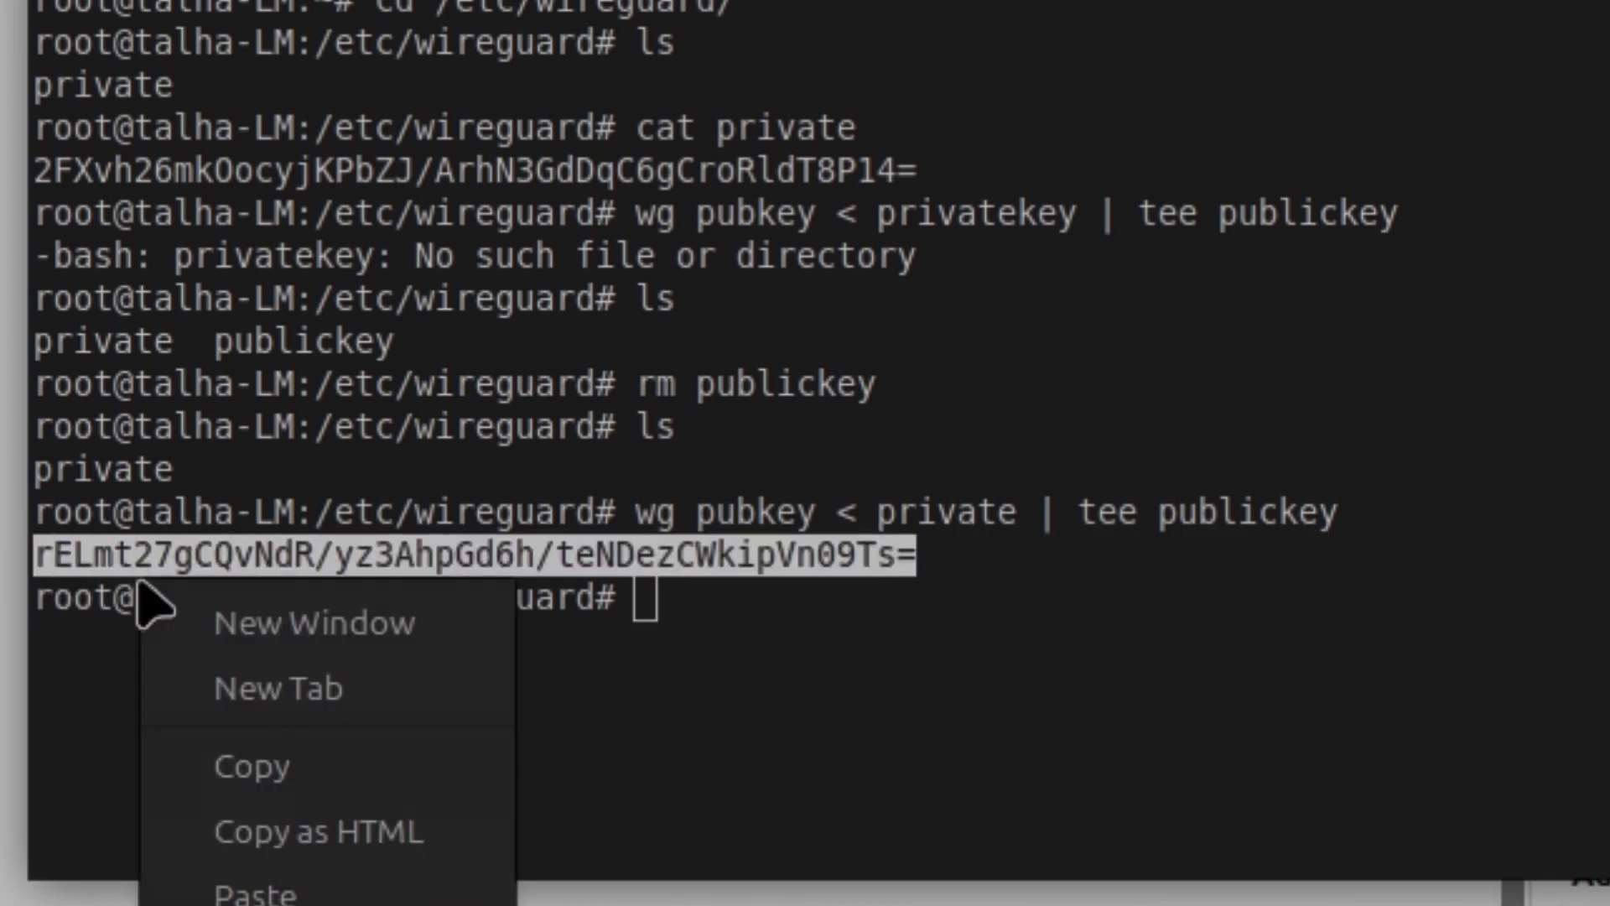
Paste the Mint public key into the peer, set Allowed IPs 172.16.0.3, and save
click(249, 768)
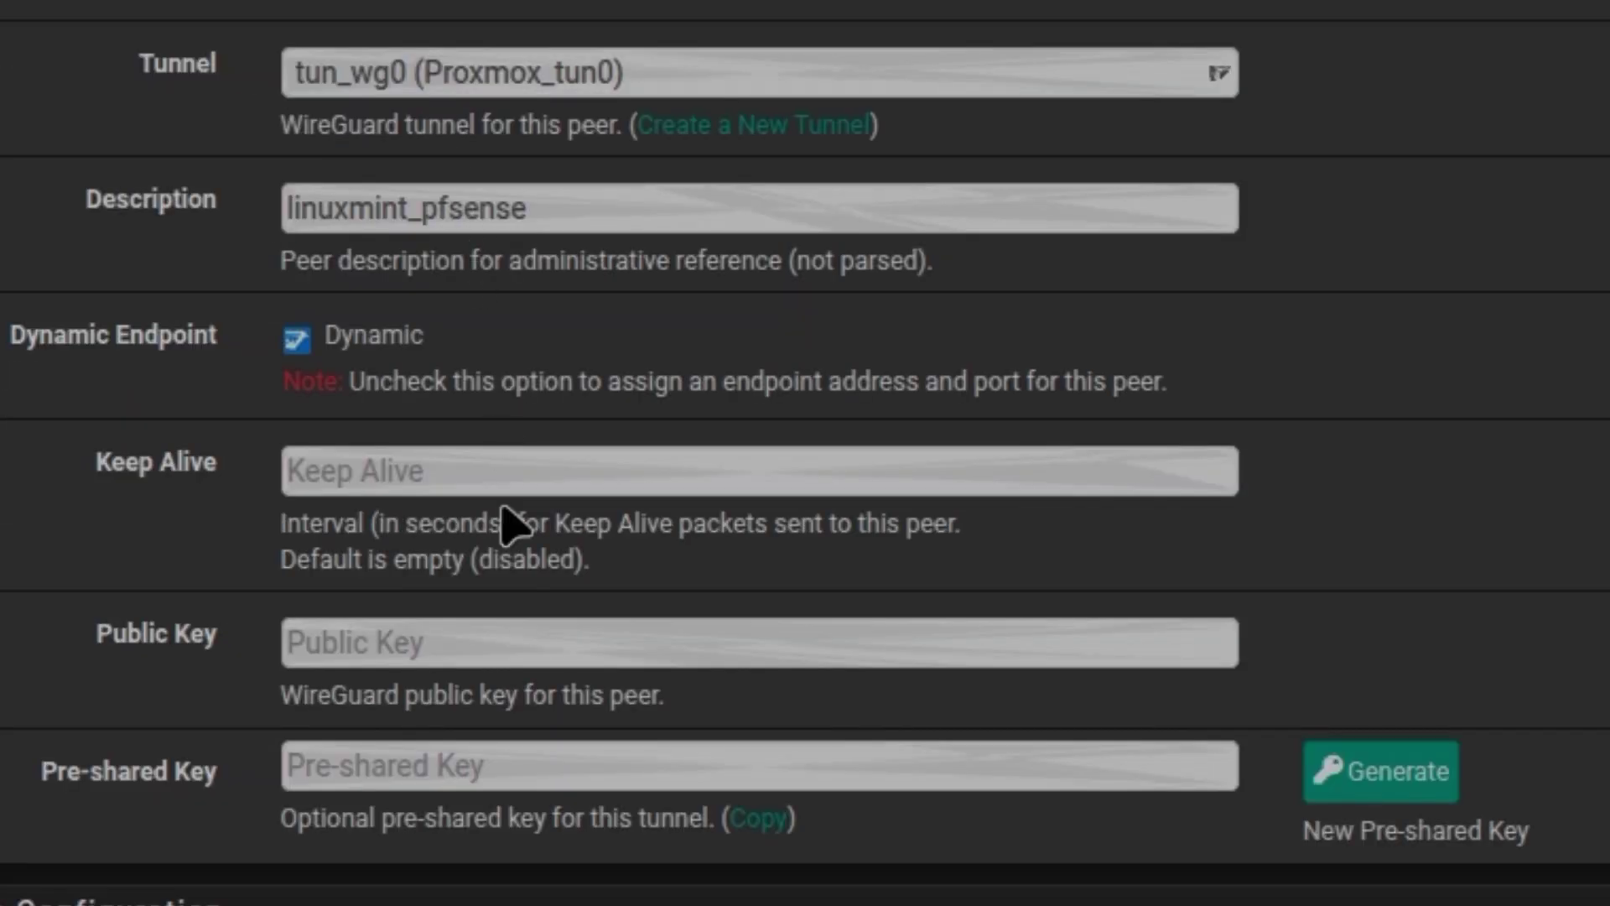
click(468, 658)
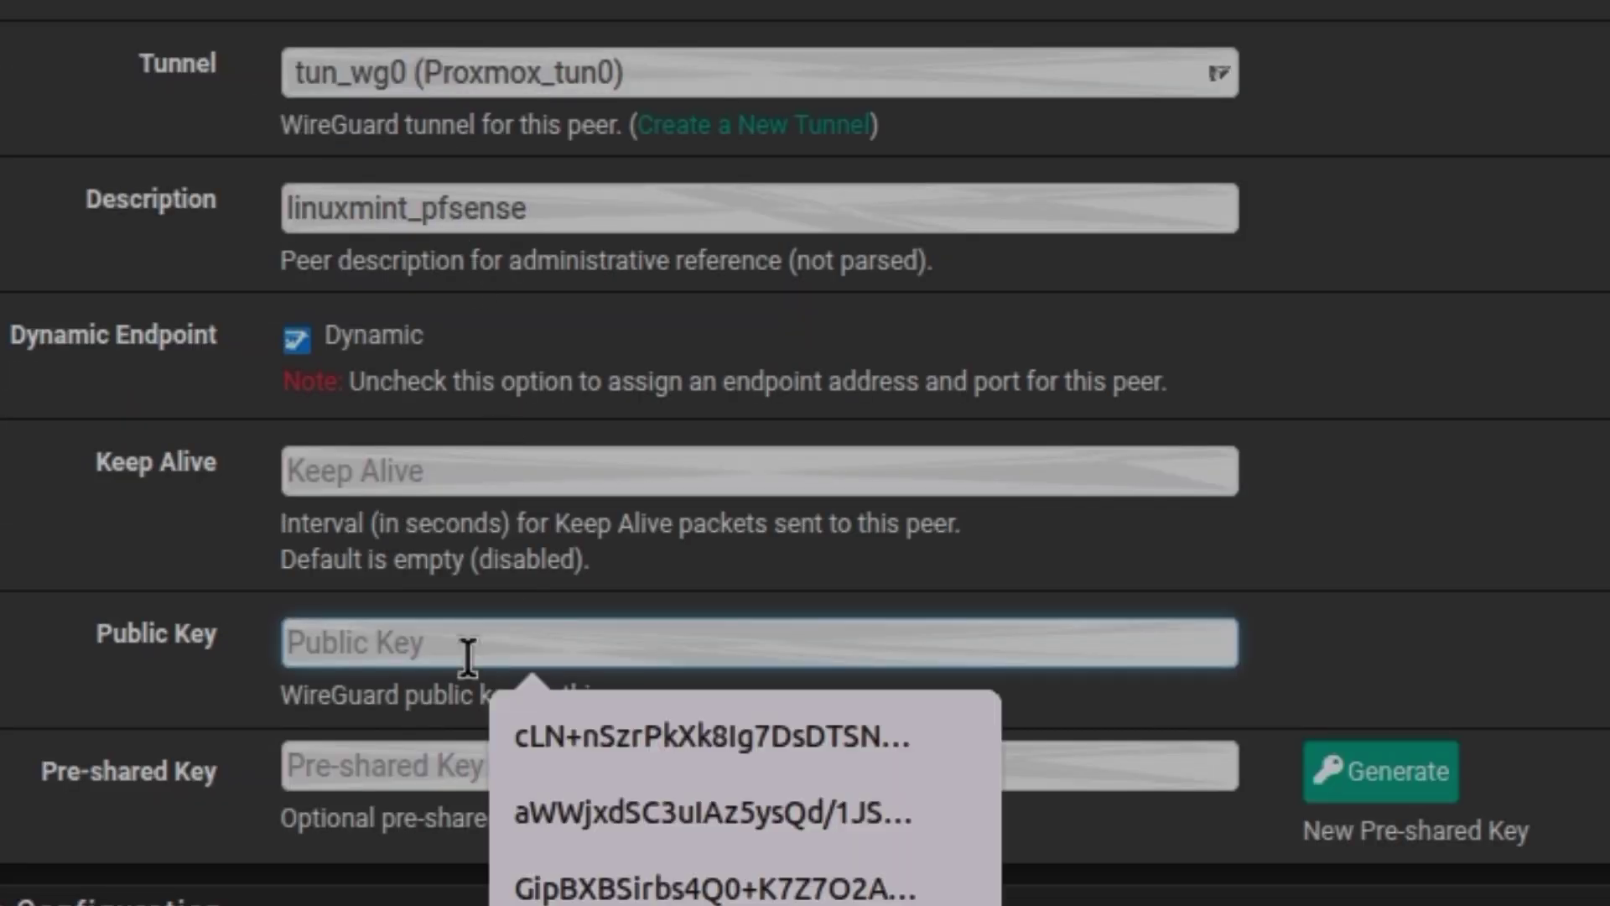
key(ctrl+v)
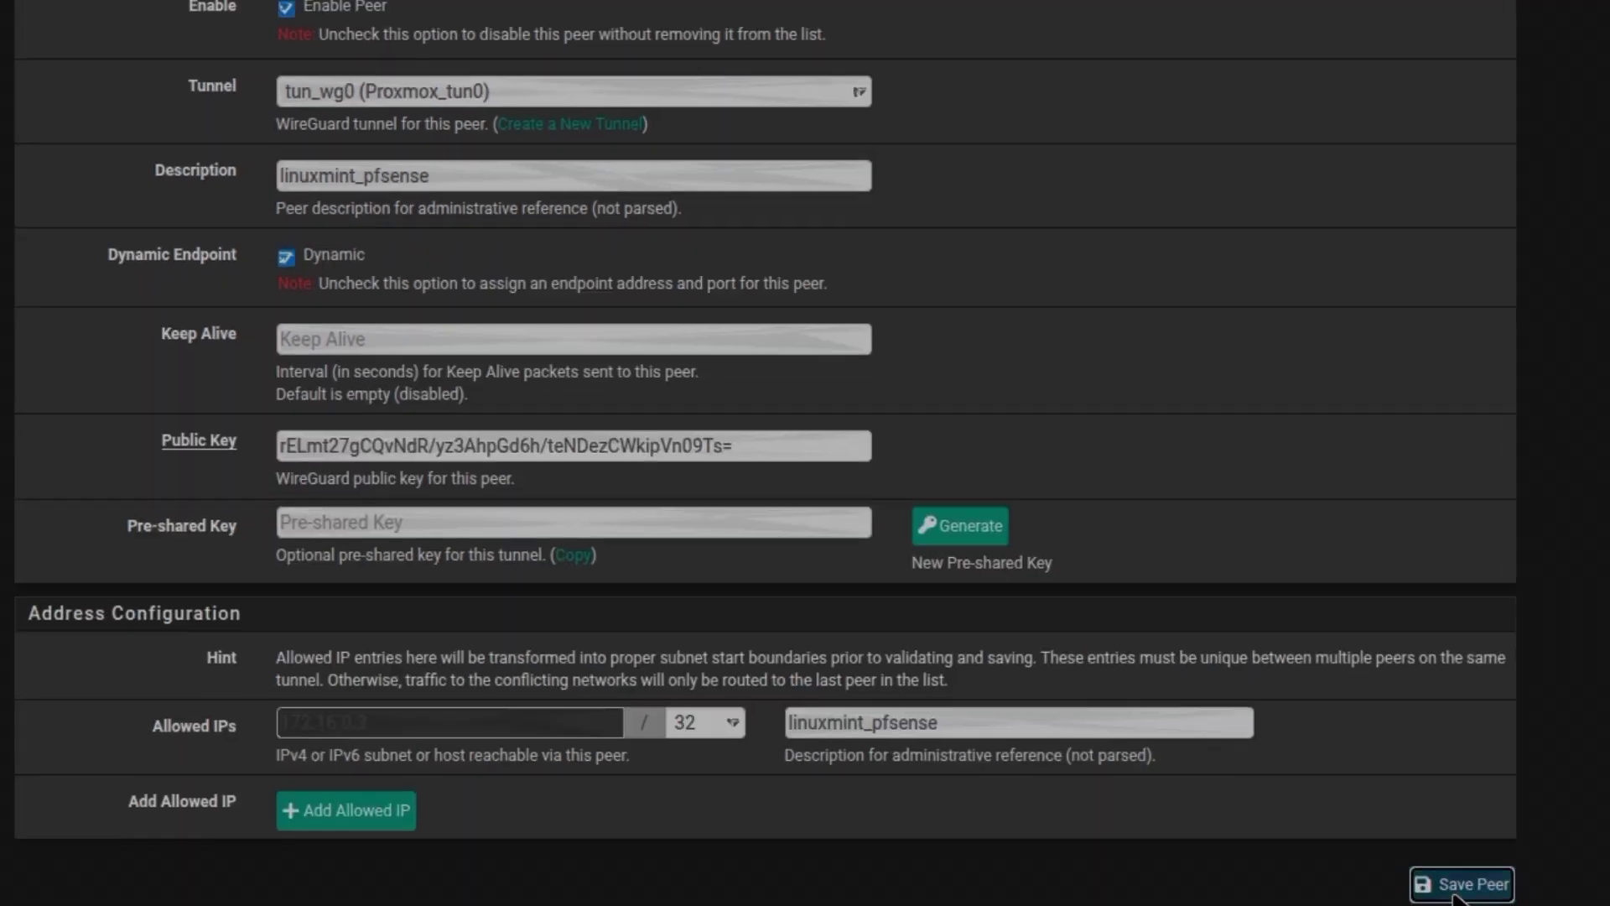
click(503, 822)
text(172.16.0.3)
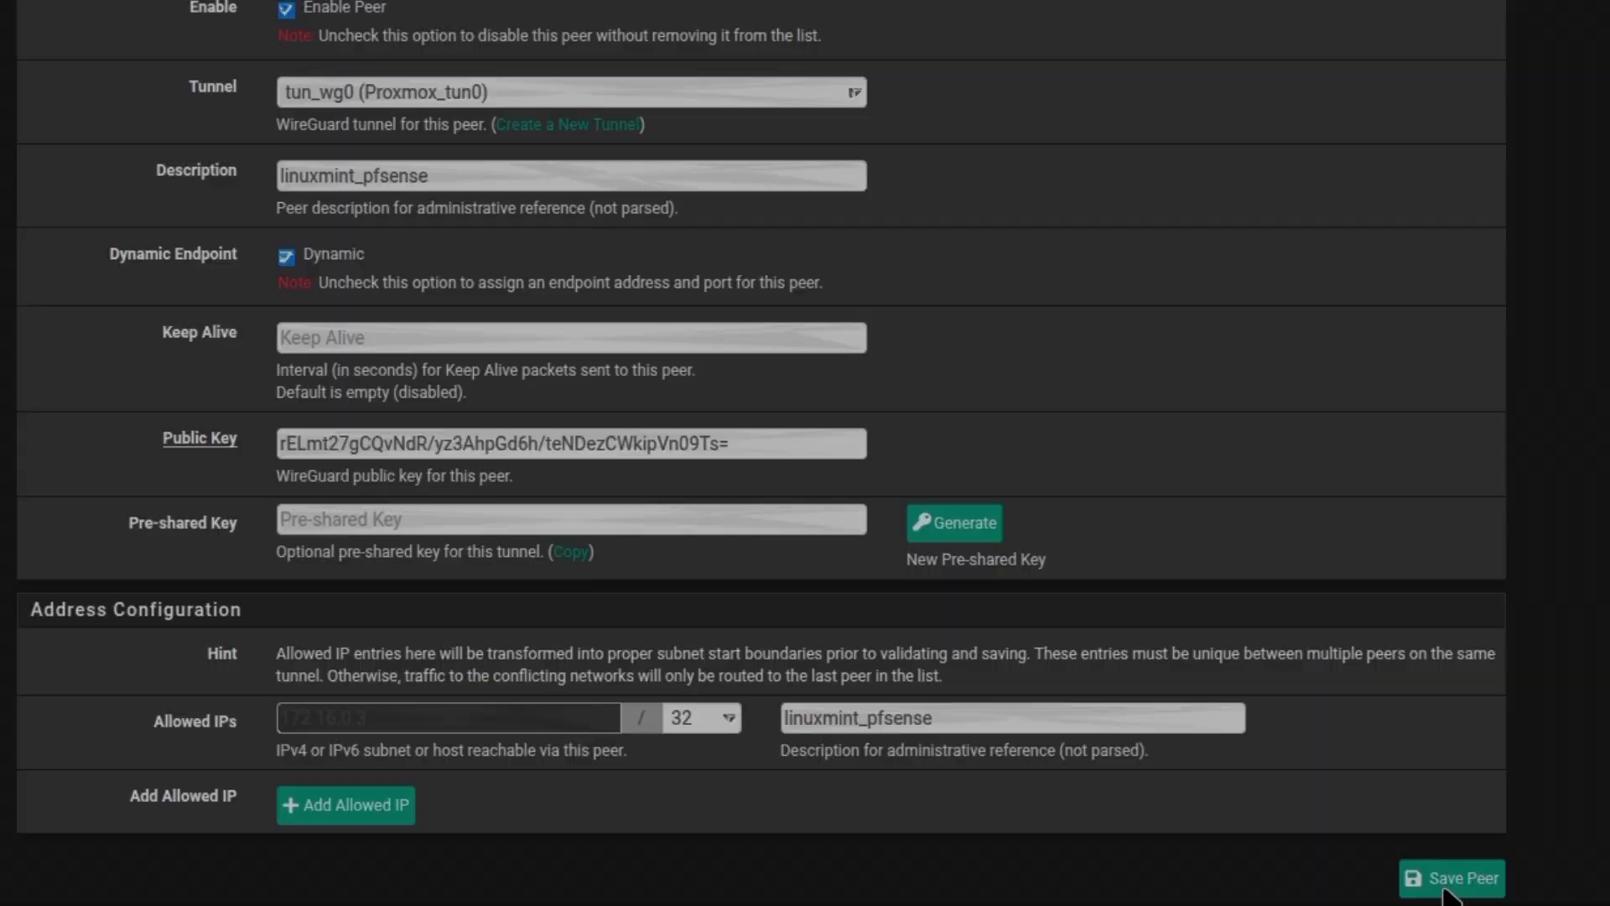
click(1446, 890)
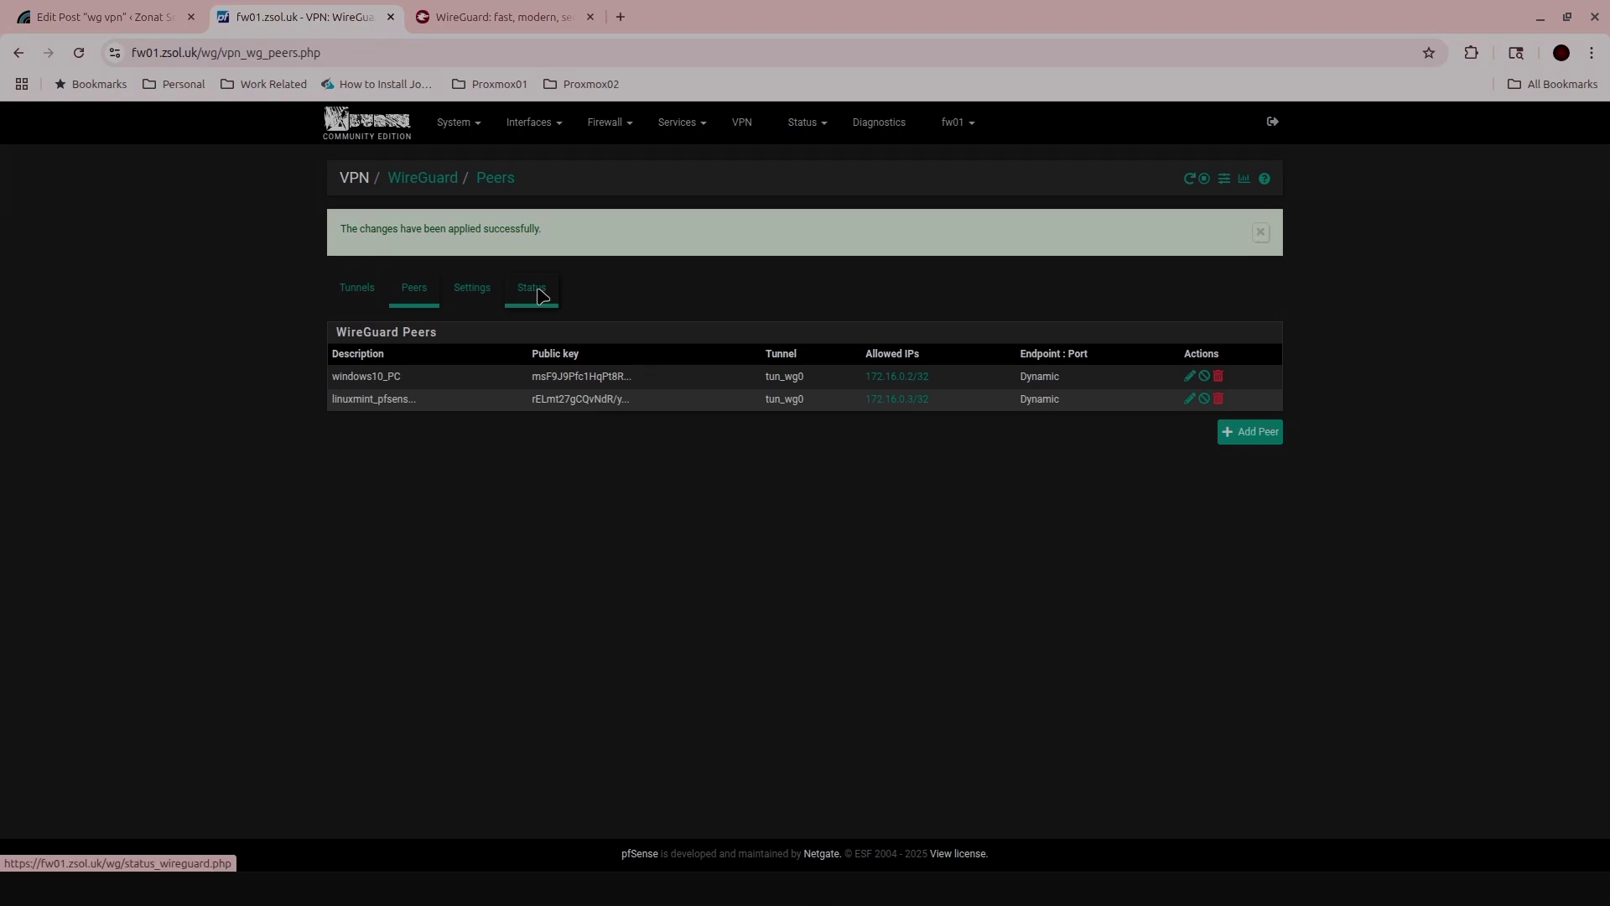
Check WireGuard Status: tun_wg0 has 2 peers, linuxmint_pfsense with no handshake yet
click(344, 27)
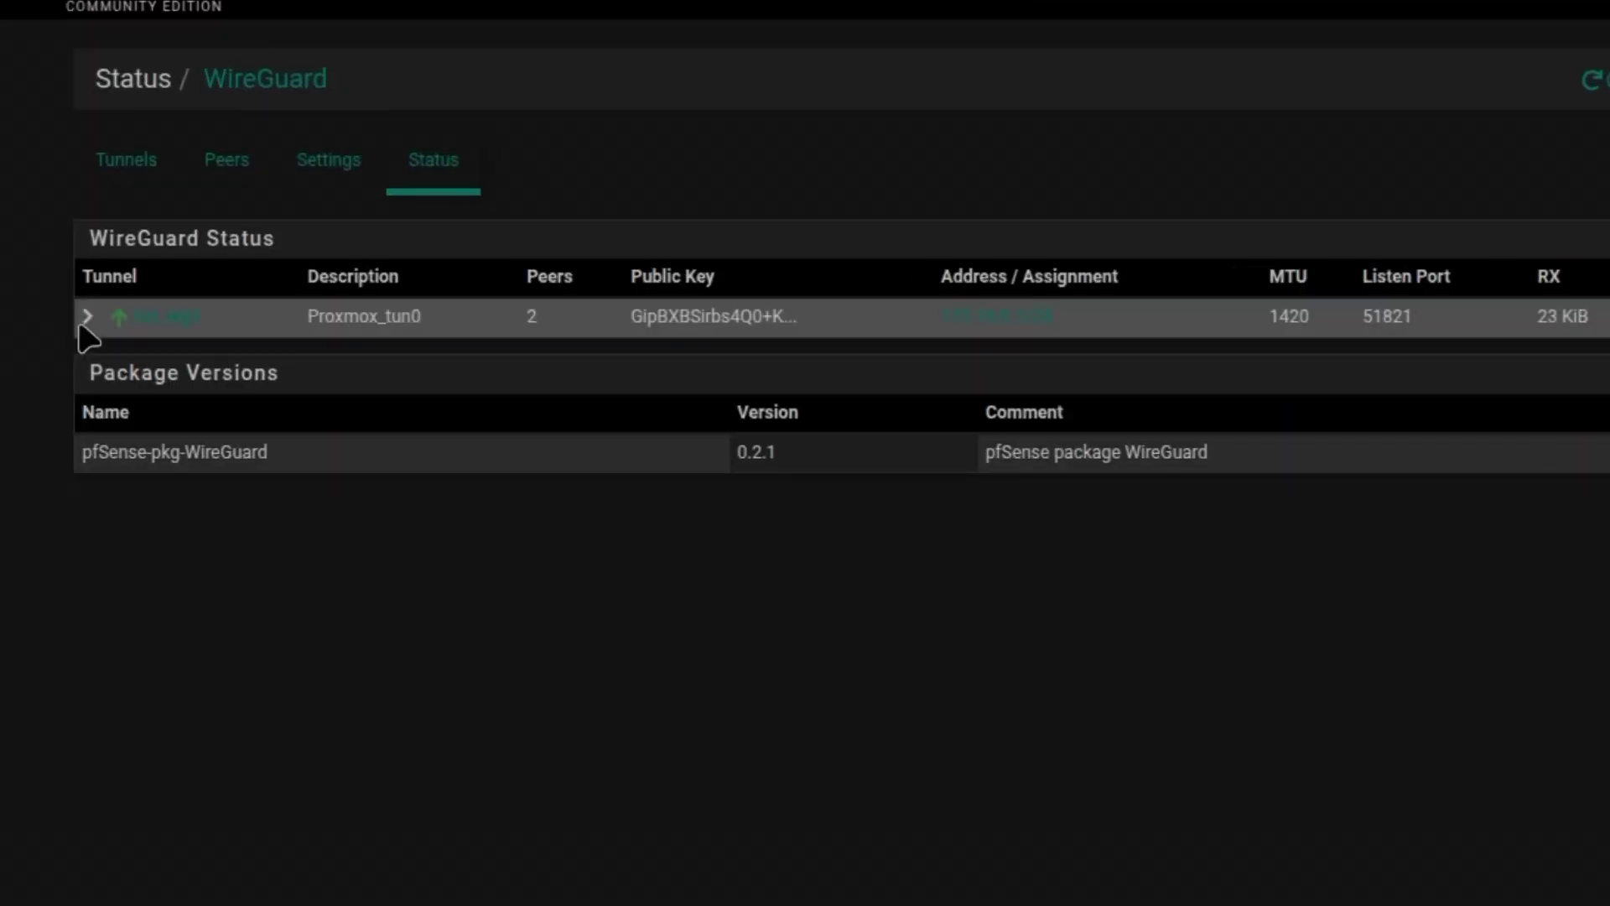
click(86, 318)
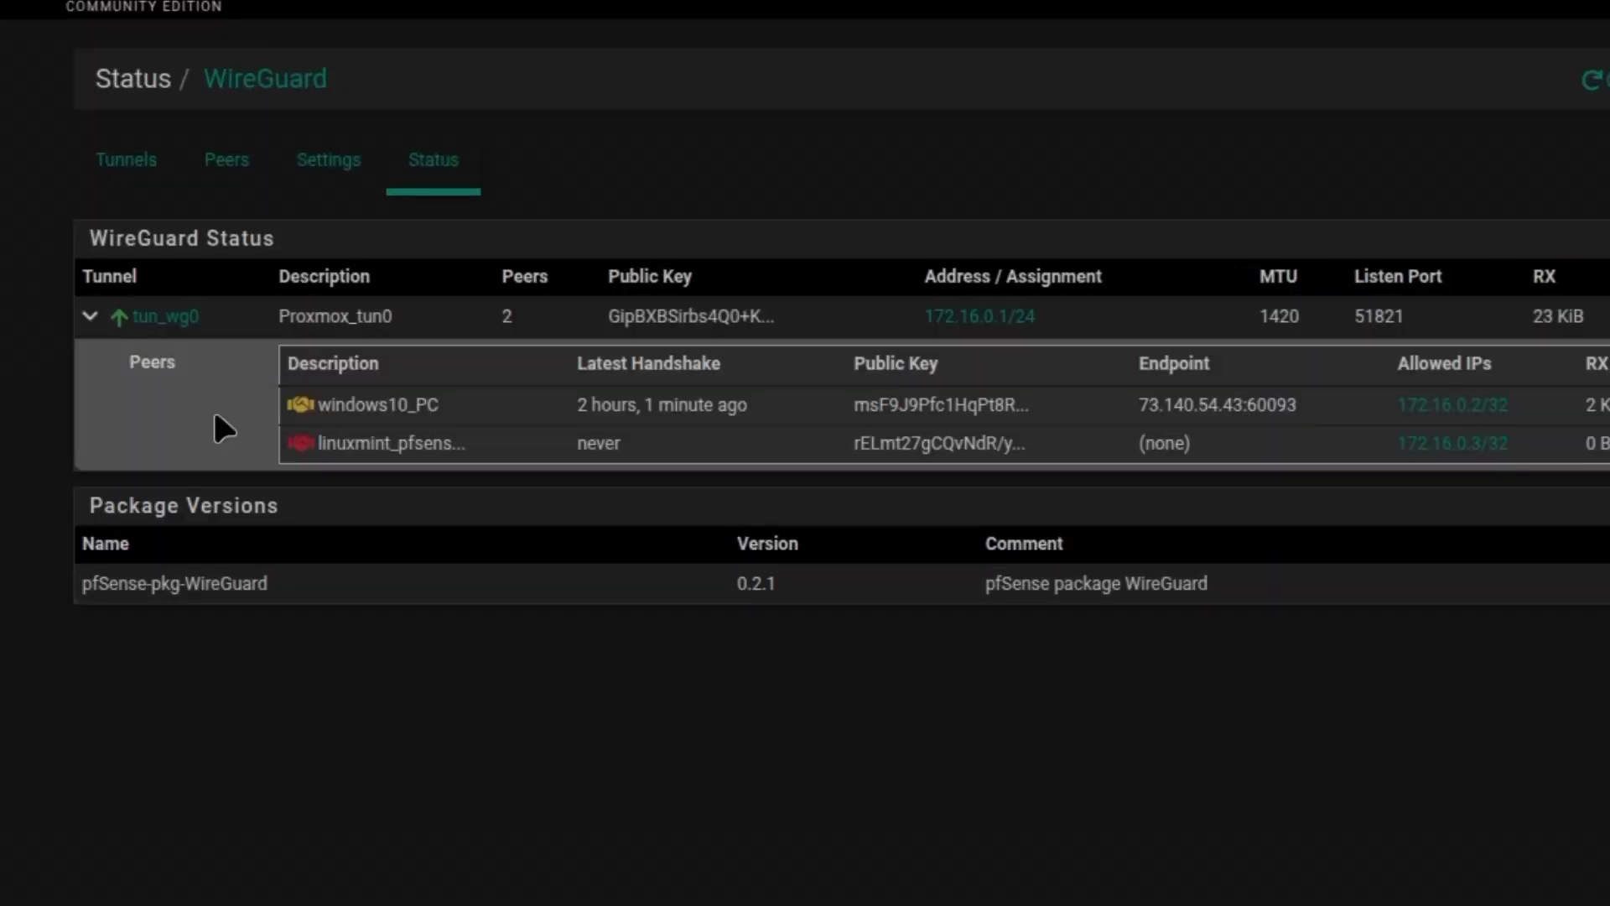
mouse_move(302, 453)
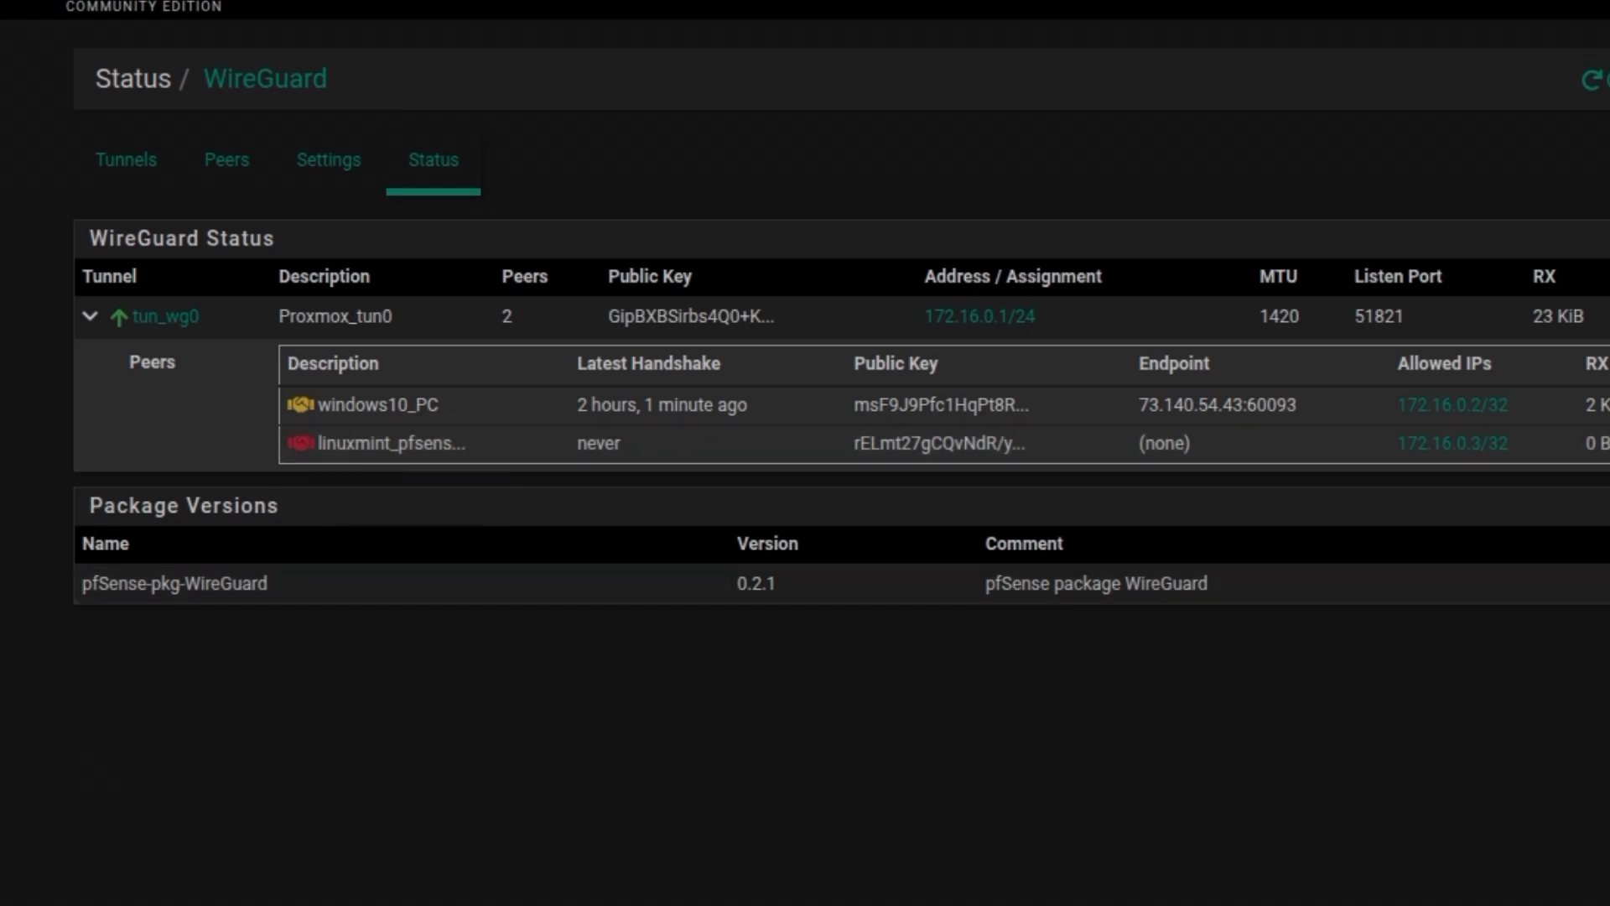
Start a new, empty wg0.conf file in nano from the terminal
key(alt+Tab)
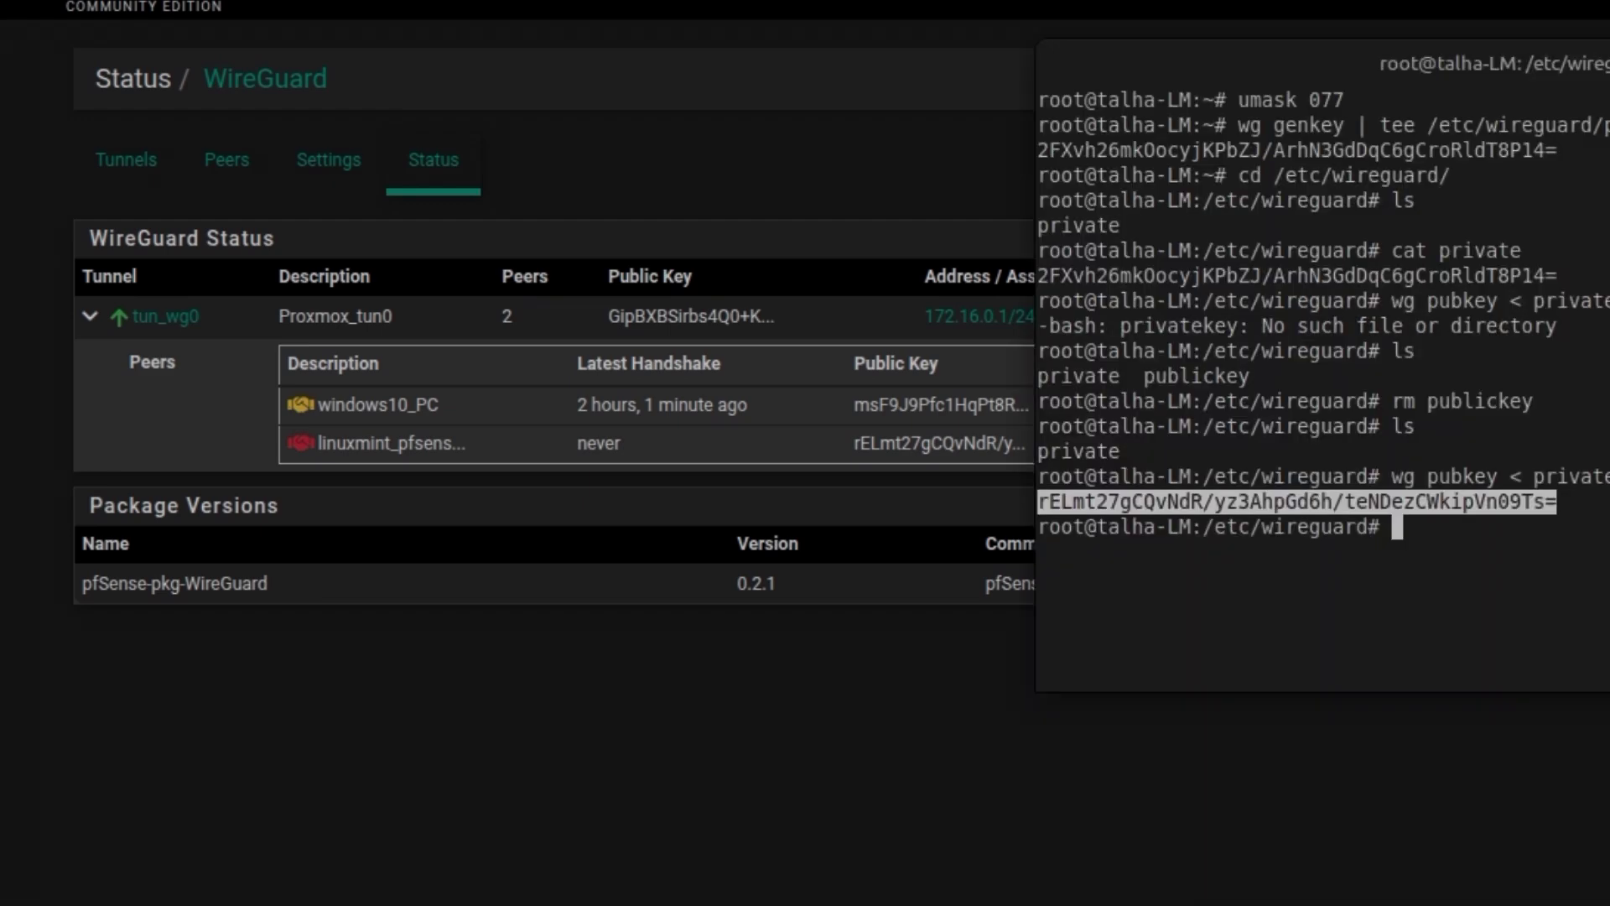
click(1471, 562)
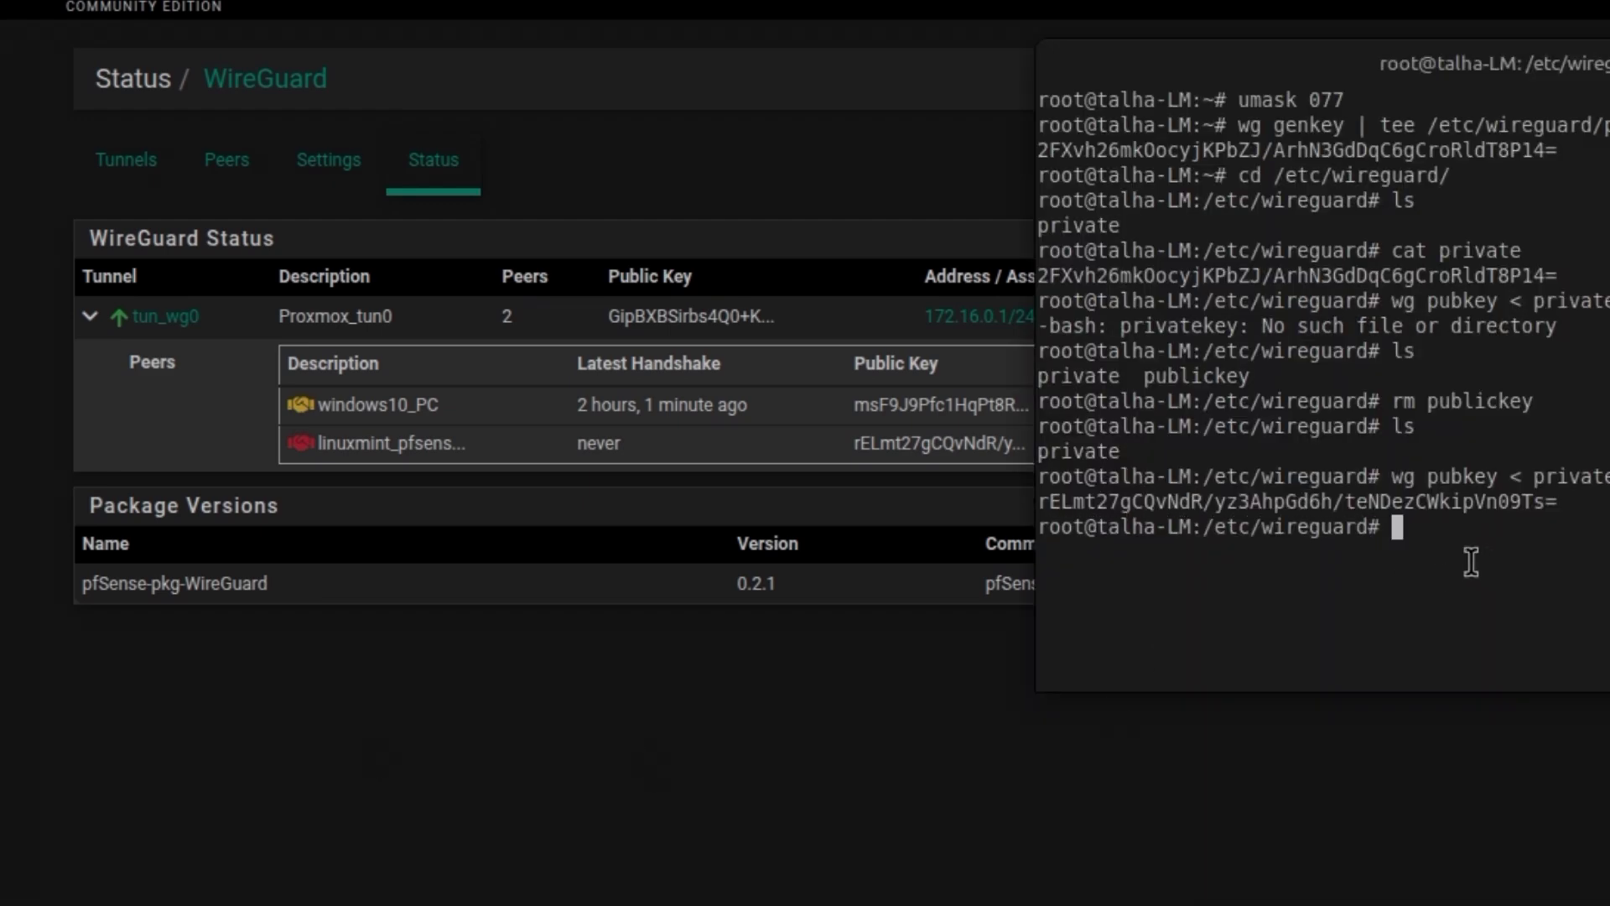
text(nano wg0)
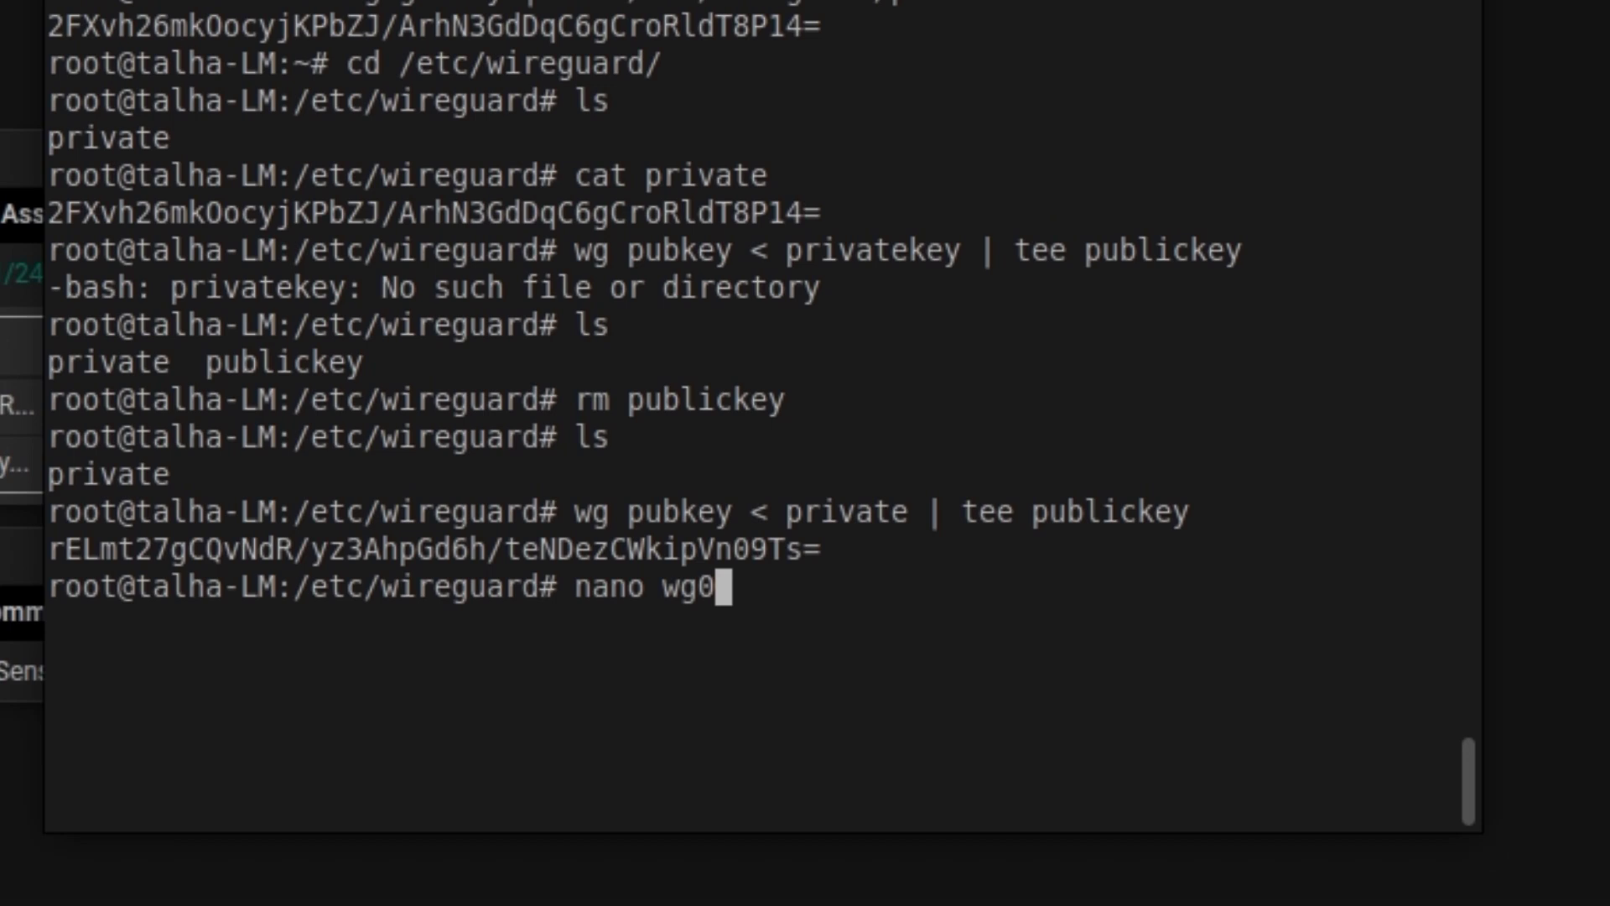
text(.conf)
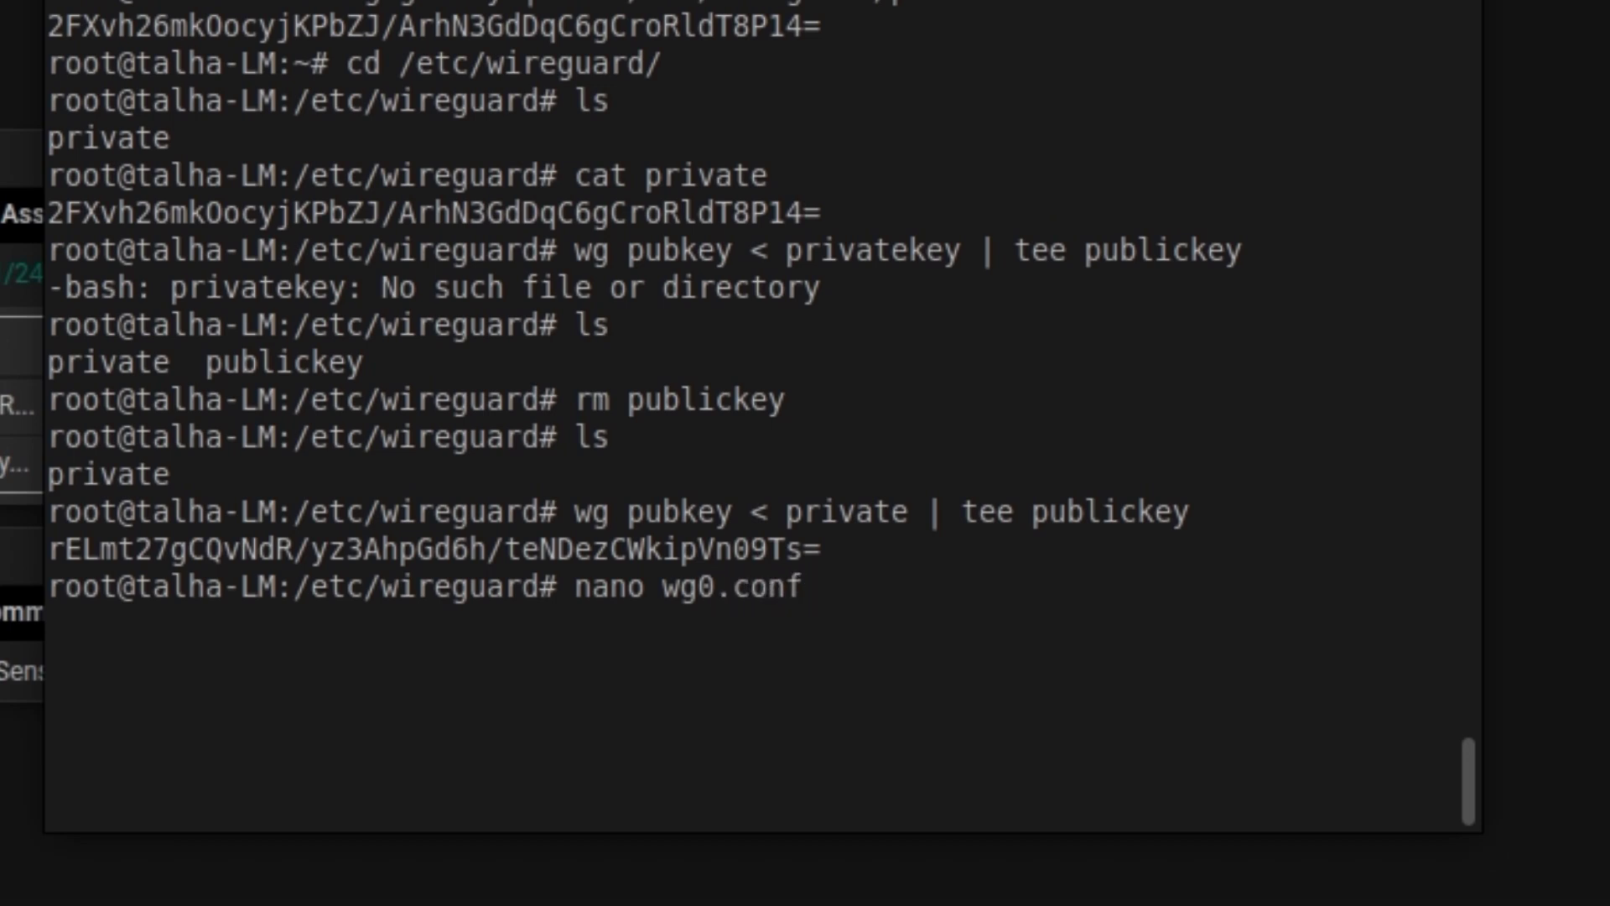
key(Return)
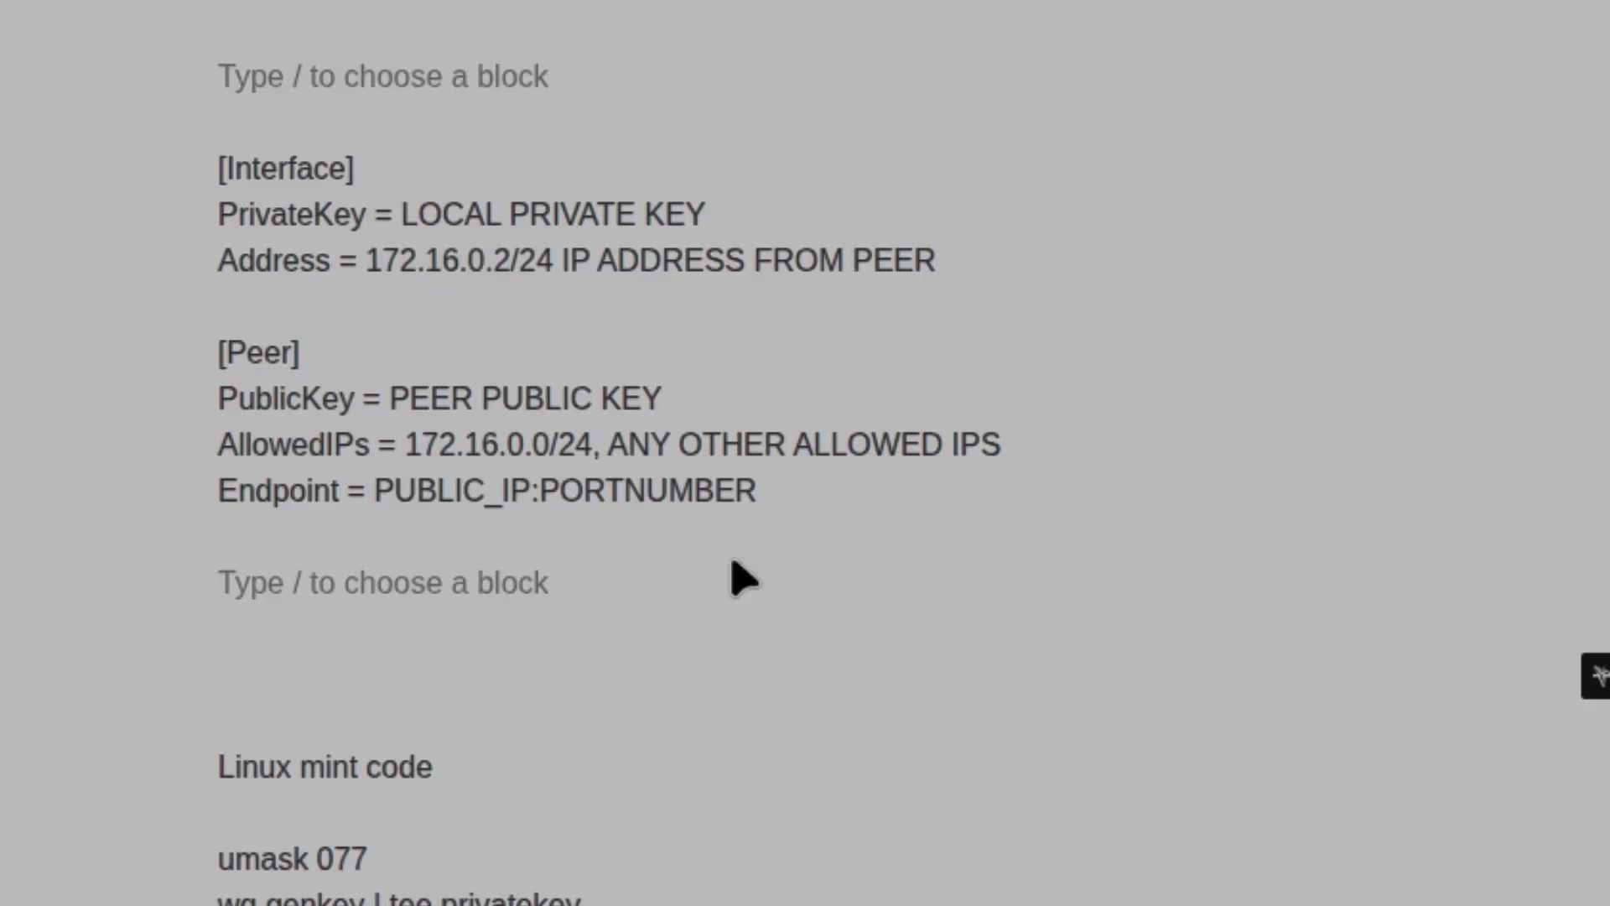
Highlight the config template text from [Interface] through PUBLIC_IP:PORTNUMBER in the WordPress post
drag(772, 507, 180, 161)
key(ctrl+c)
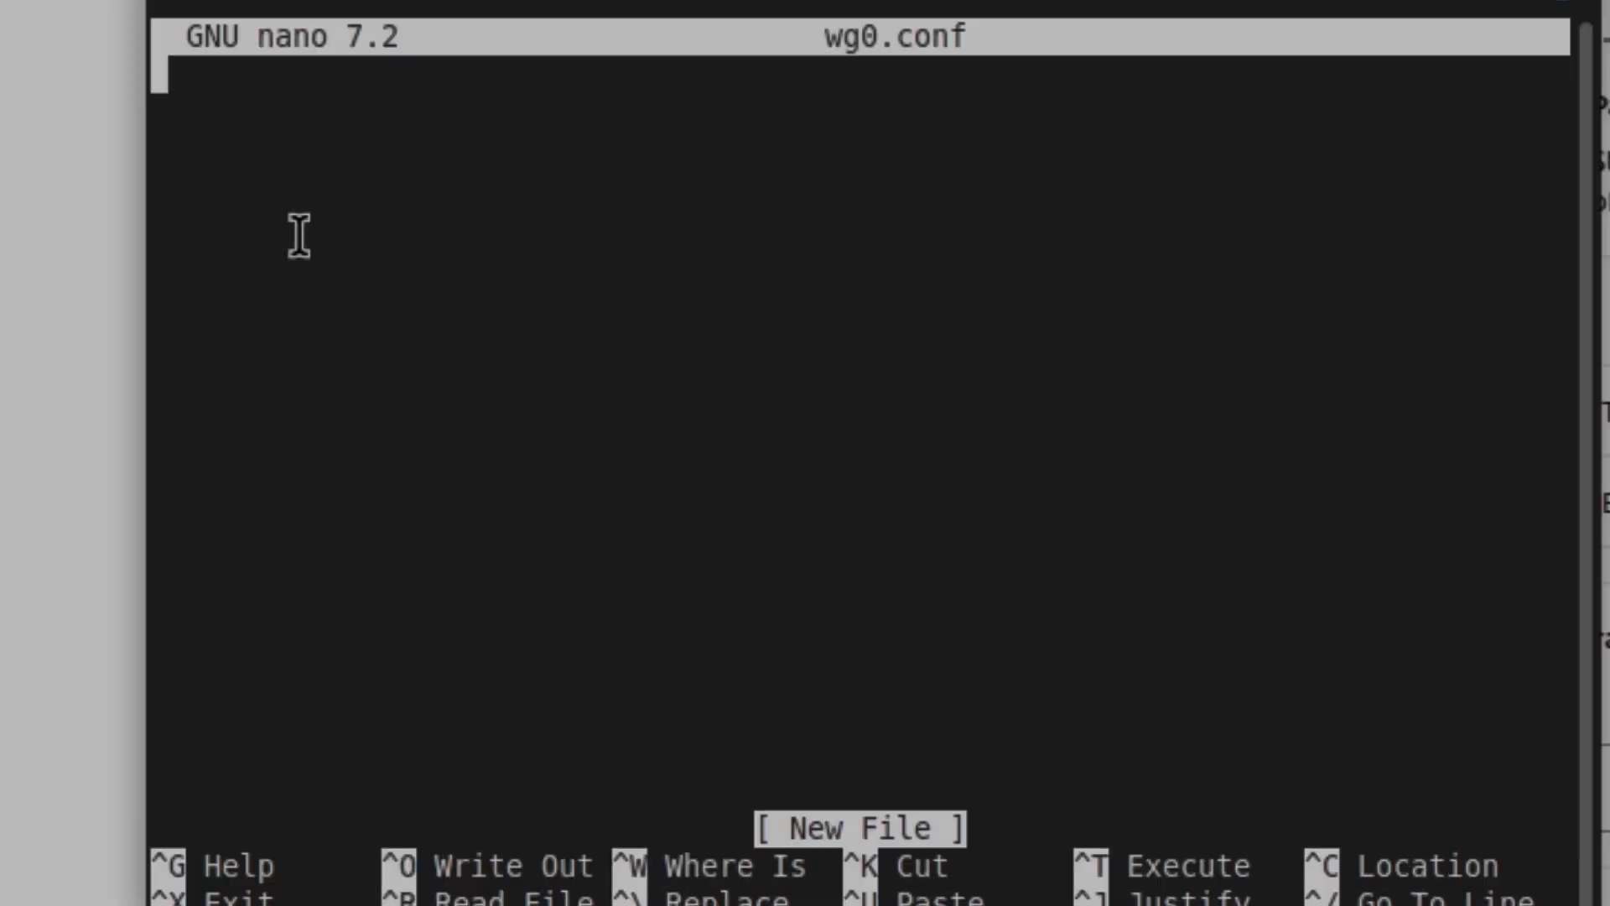
Paste the template into wg0.conf, blank the PrivateKey placeholder, and save the file
right_click(206, 245)
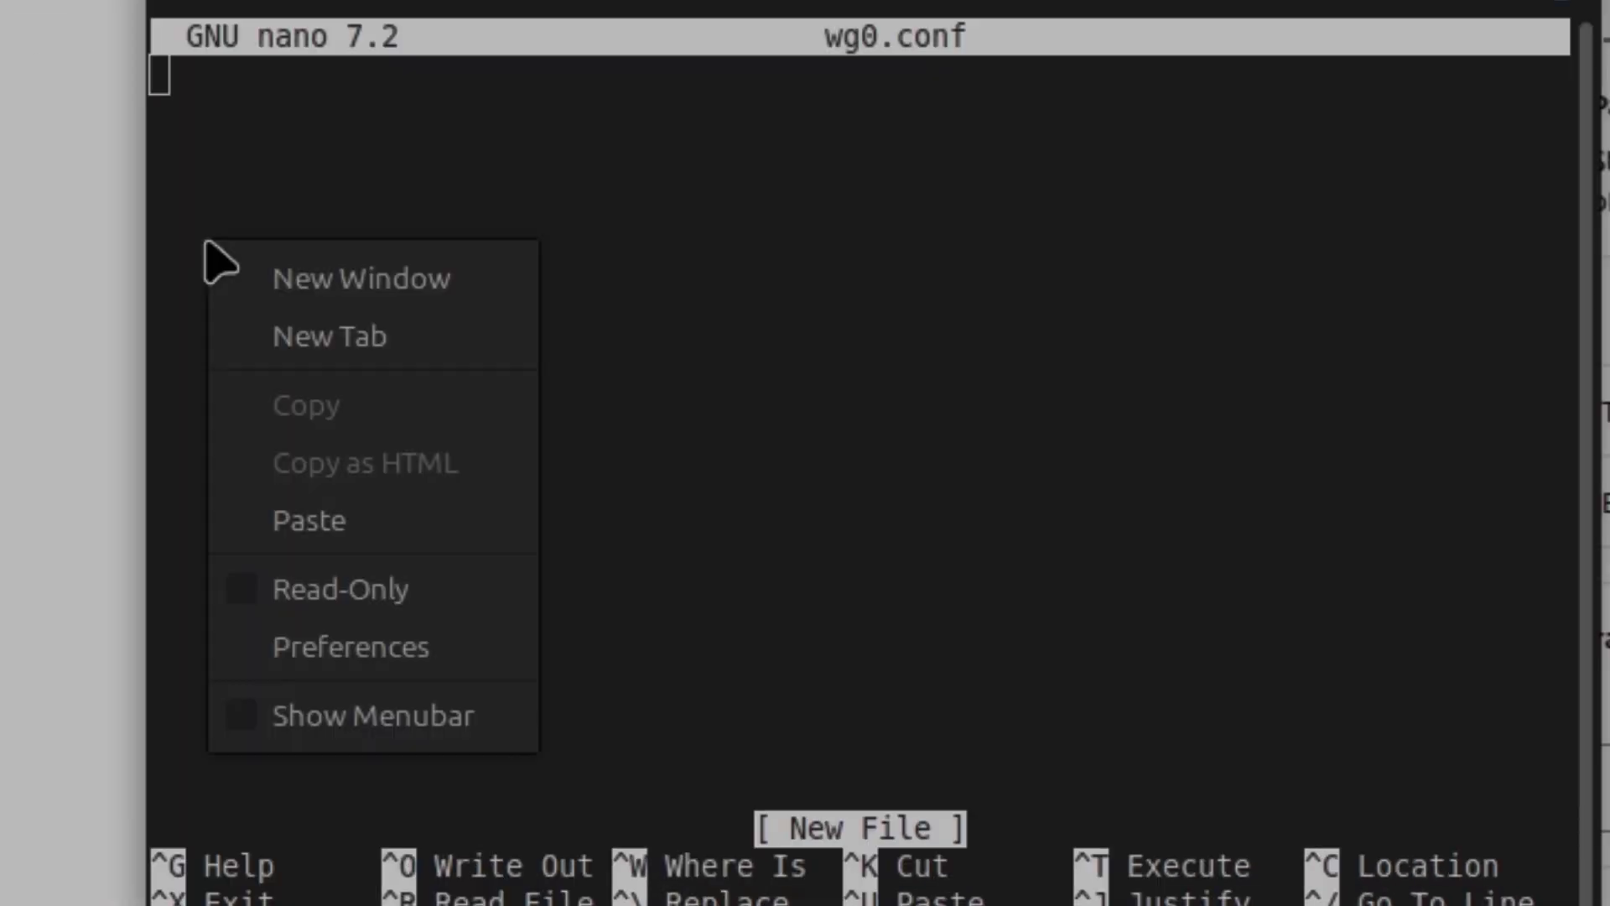
click(323, 537)
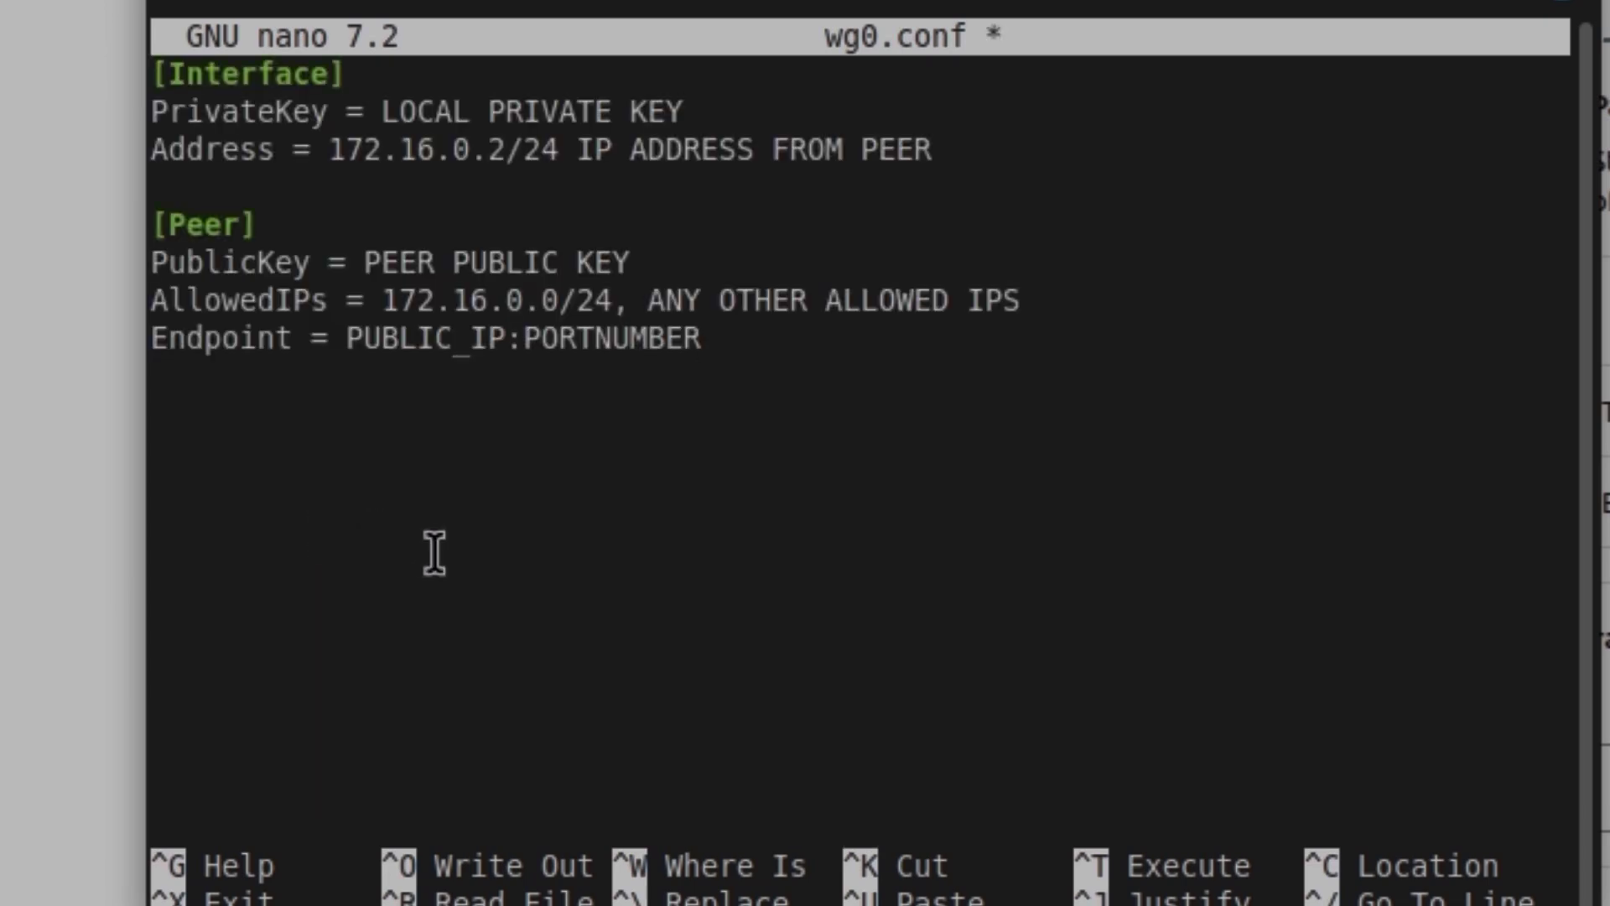
key(Up)
key(Up)
key(Up)
key(Up)
key(Up)
key(Up)
key(Up)
key(Down)
key(BackSpace)
key(BackSpace)
key(BackSpace)
key(BackSpace)
key(BackSpace)
key(BackSpace)
key(BackSpace)
key(BackSpace)
key(BackSpace)
key(BackSpace)
key(BackSpace)
key(BackSpace)
key(BackSpace)
key(BackSpace)
key(BackSpace)
key(BackSpace)
key(BackSpace)
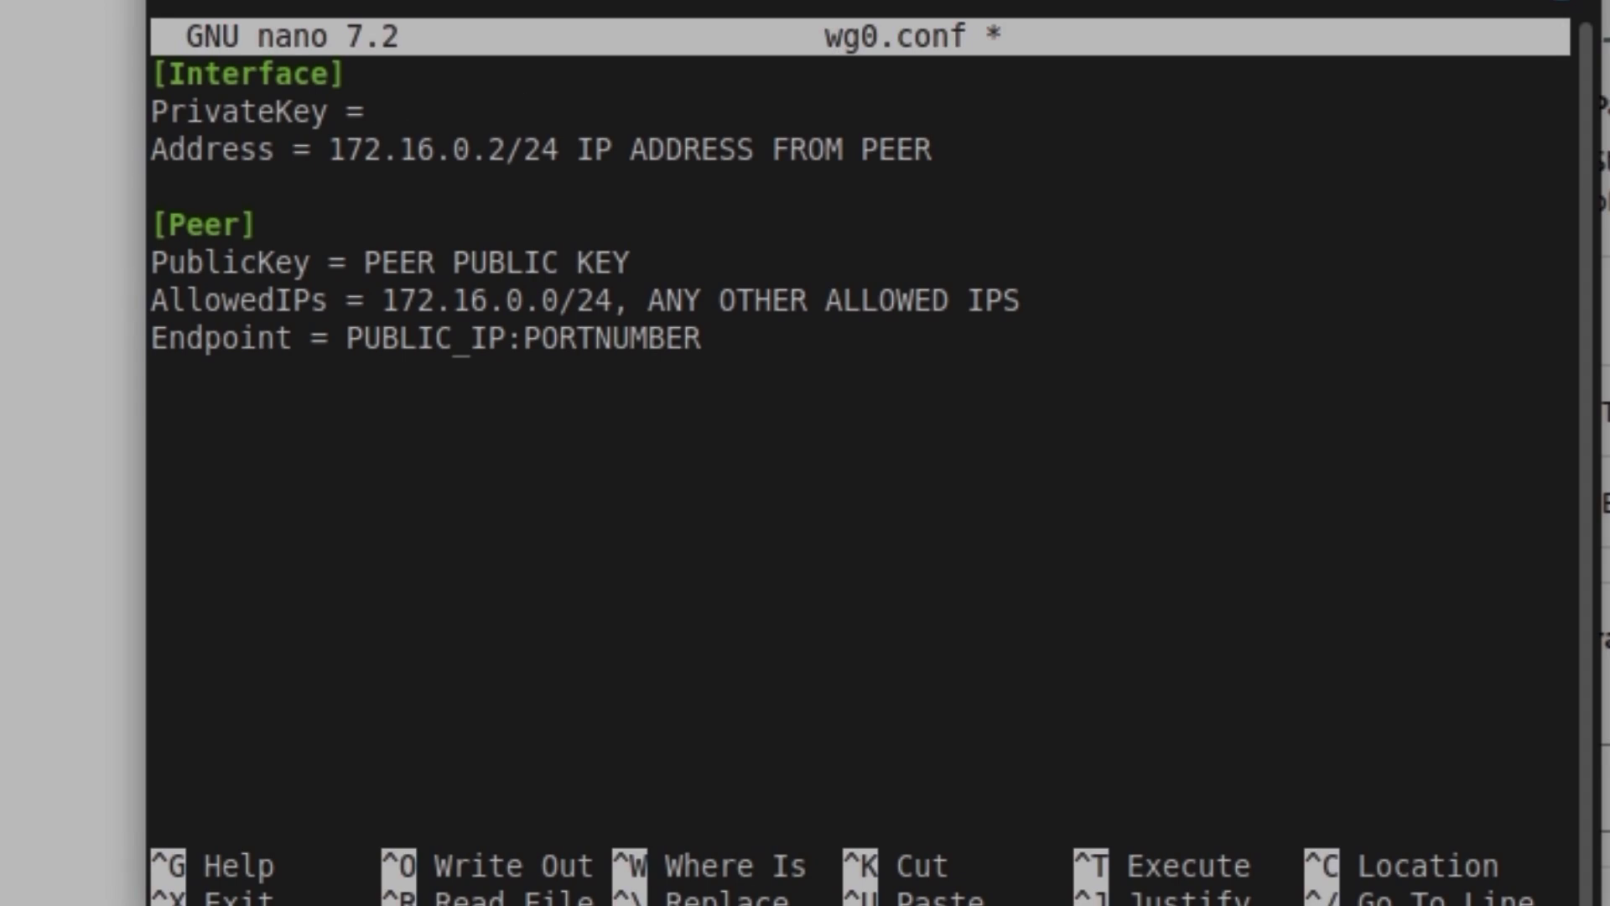
key(ctrl+x)
key(y)
key(Return)
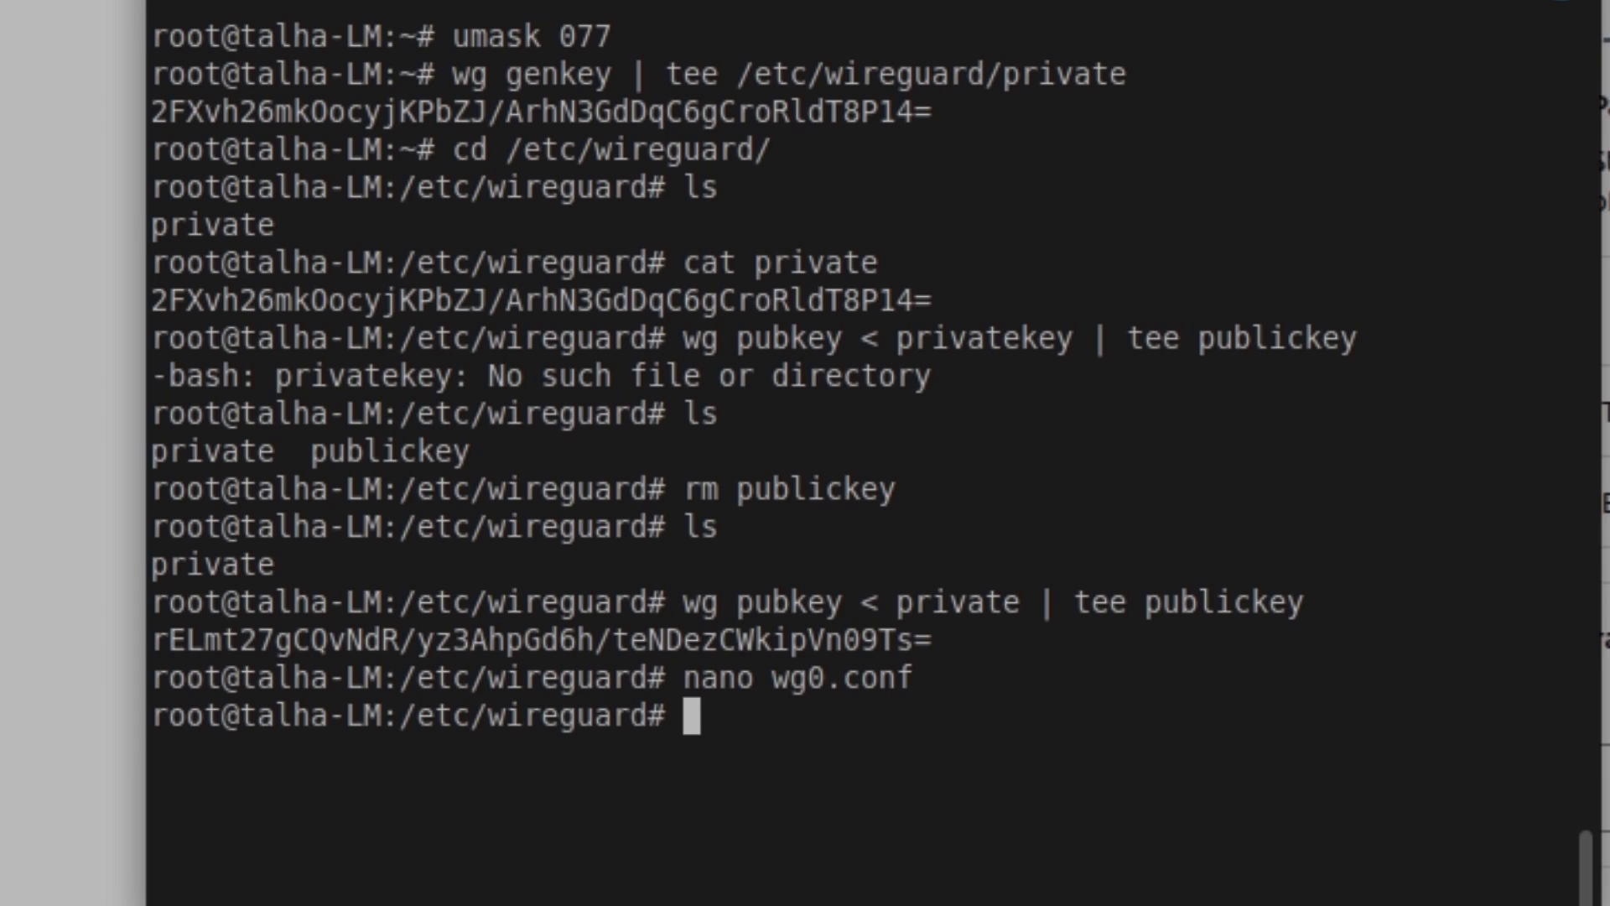
Print the local key with cat private, copy it, and reopen wg0.conf in nano
key(Up)
key(Down)
text(cat private)
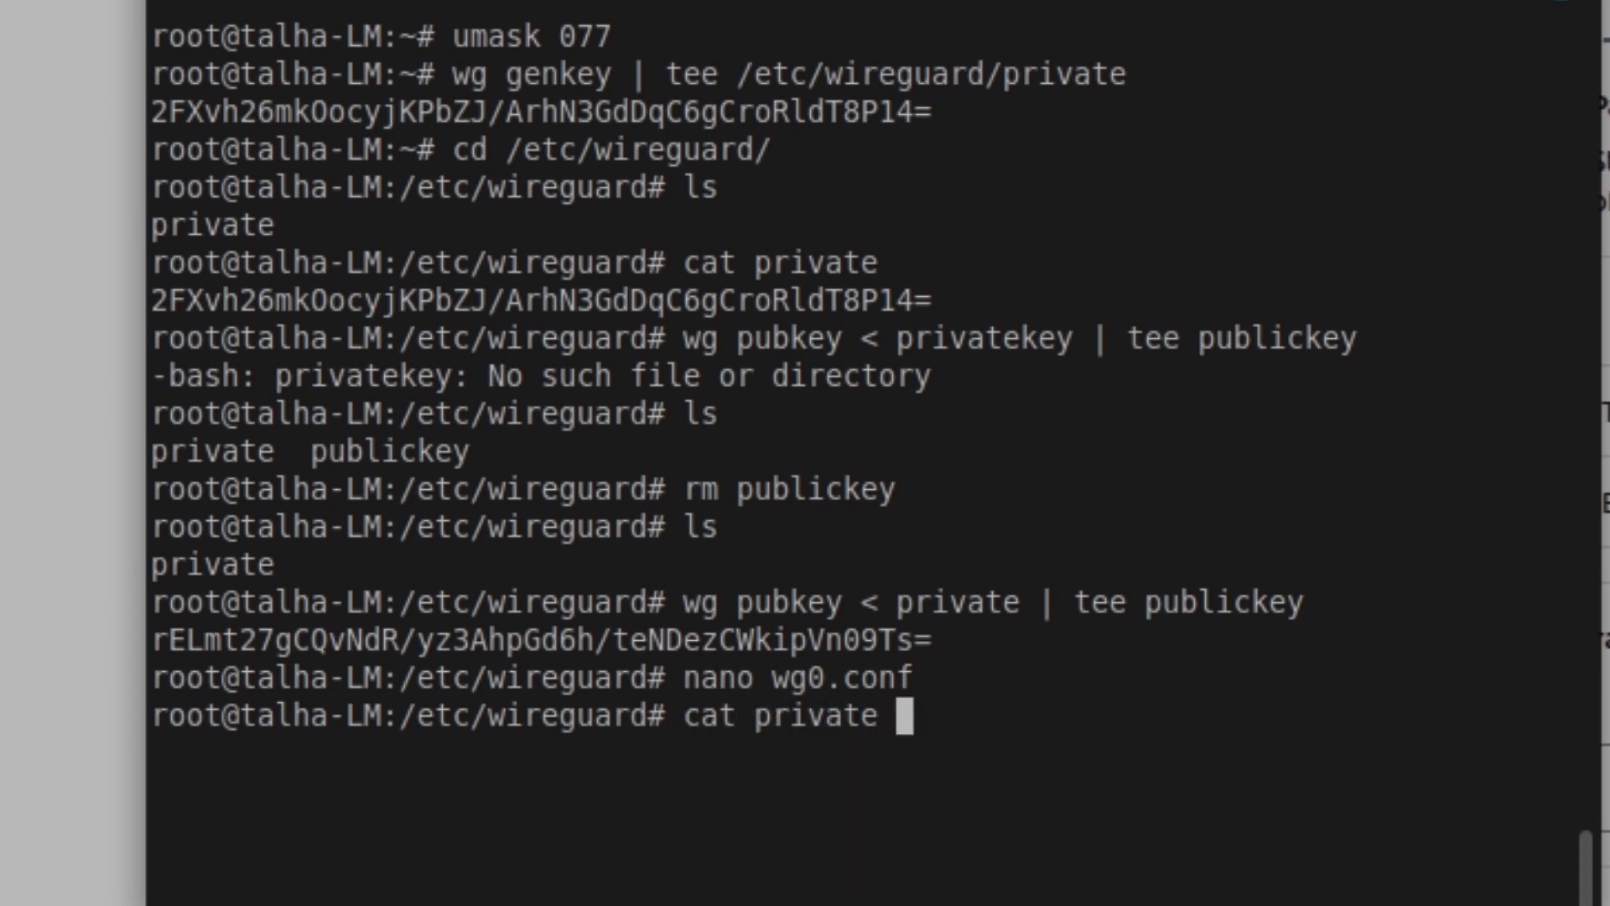
key(Return)
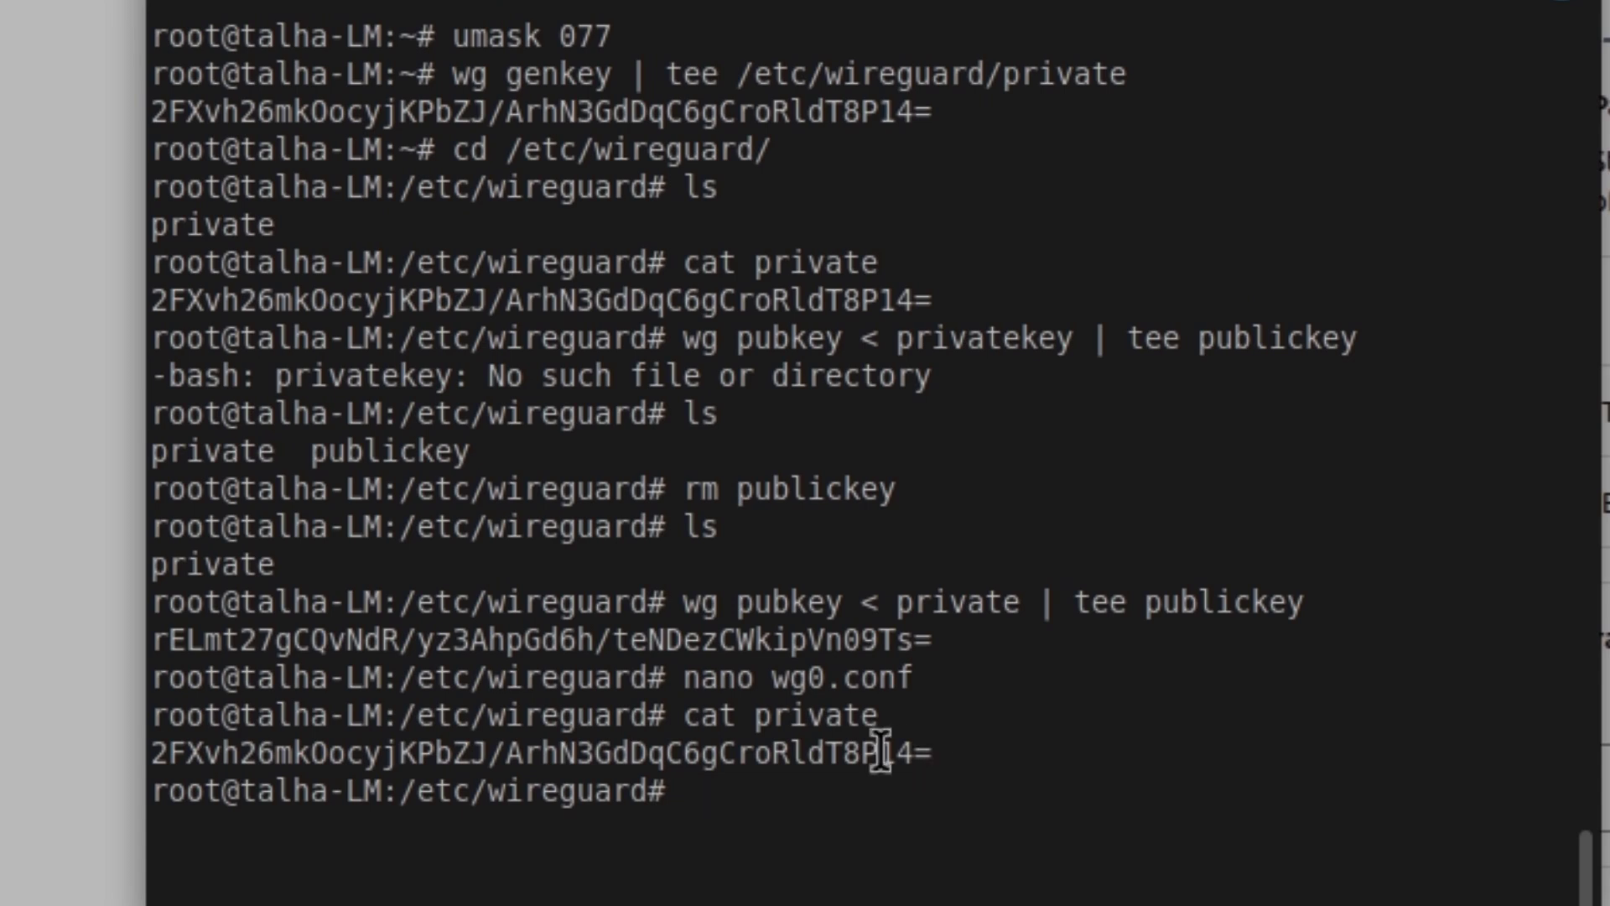
drag(877, 758, 144, 752)
key(ctrl+c)
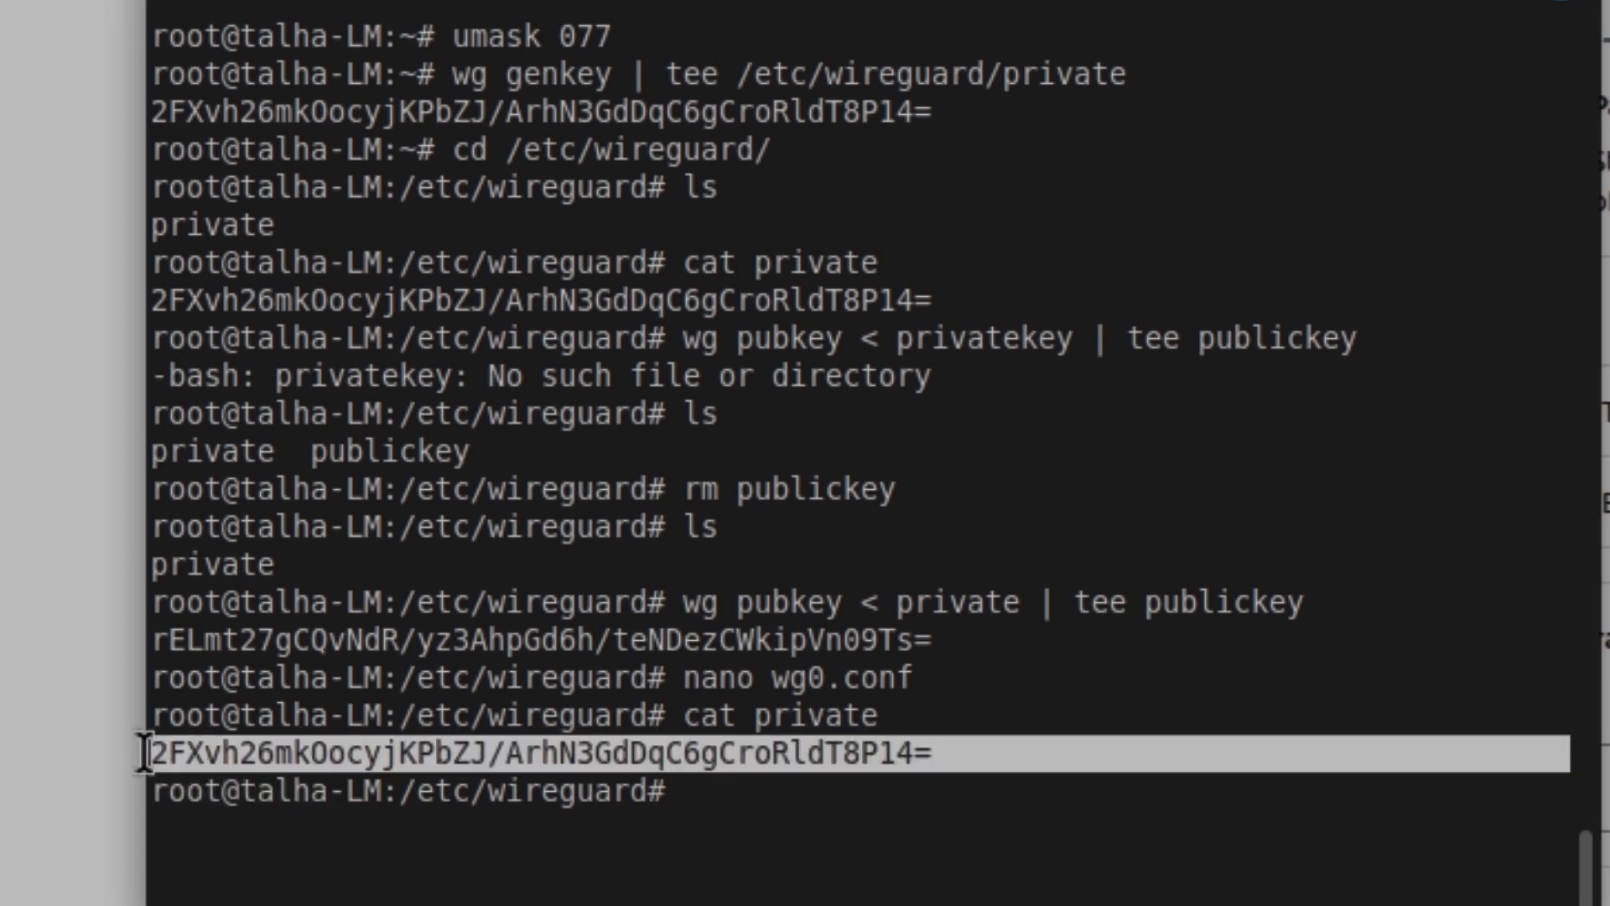
right_click(235, 753)
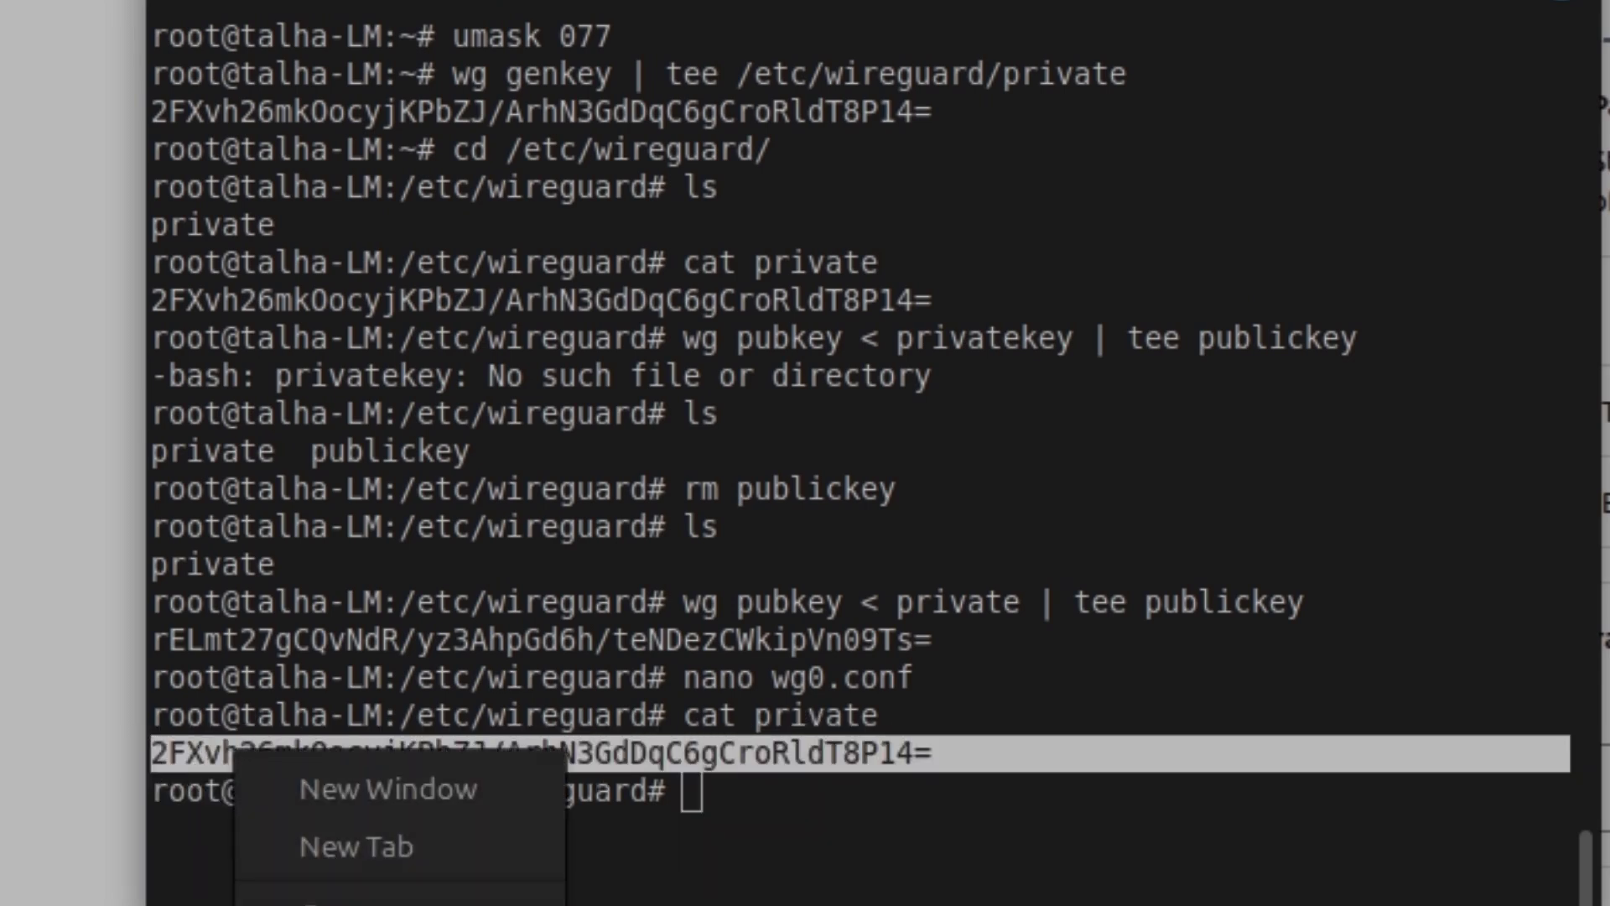
click(675, 826)
click(676, 829)
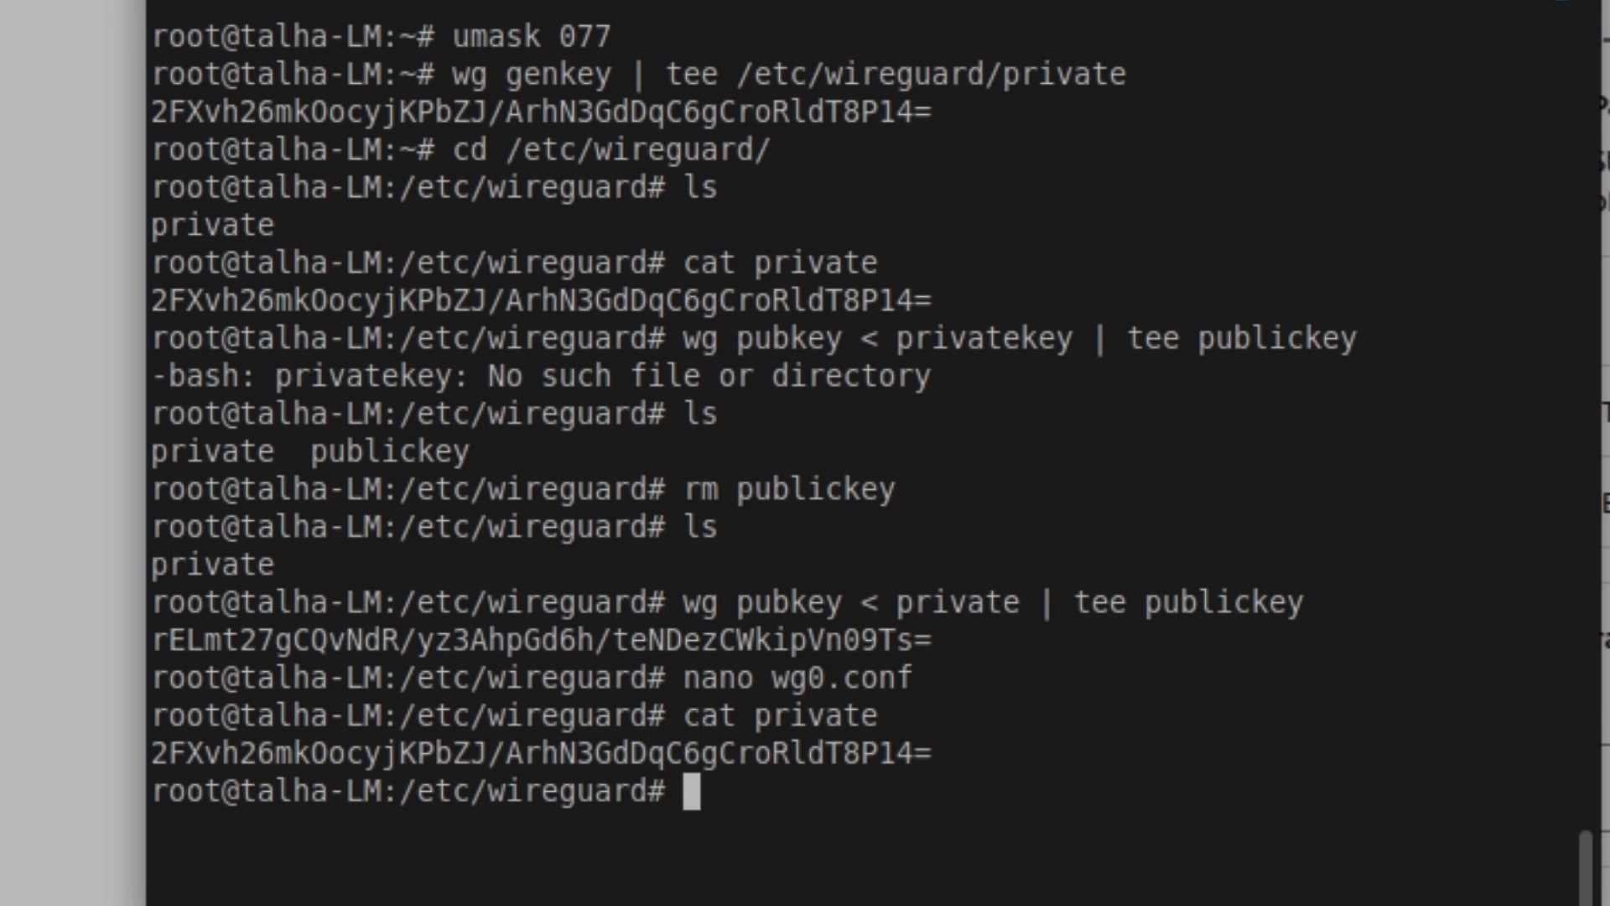
key(Up)
key(Up)
key(Return)
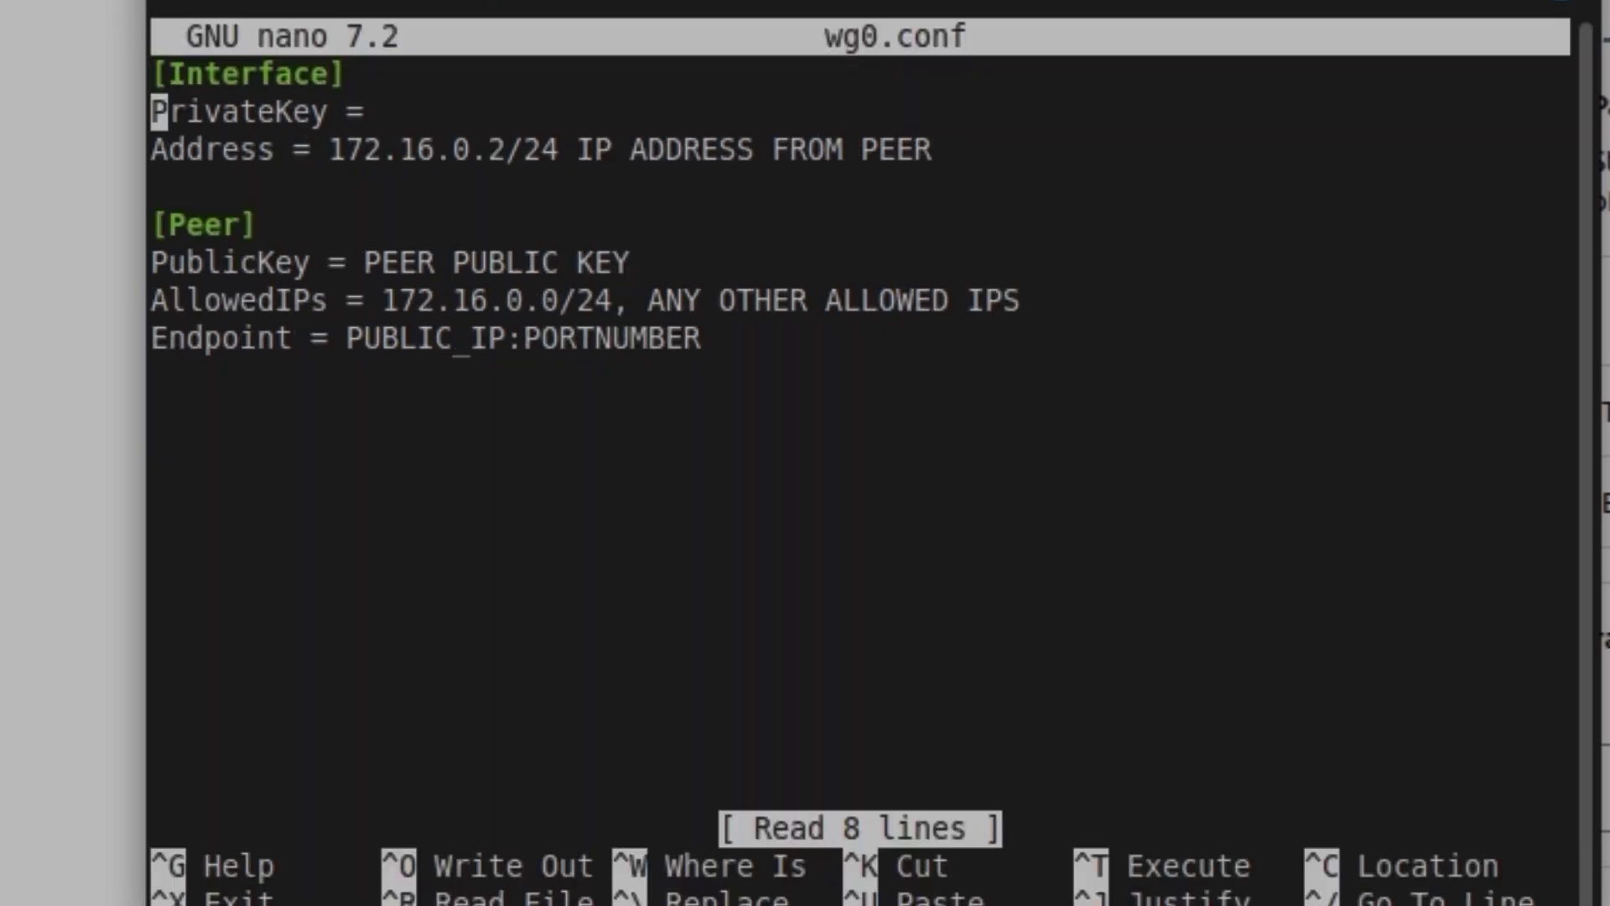
Paste the local private key after PrivateKey = in wg0.conf
key(Down)
key(Up)
key(End)
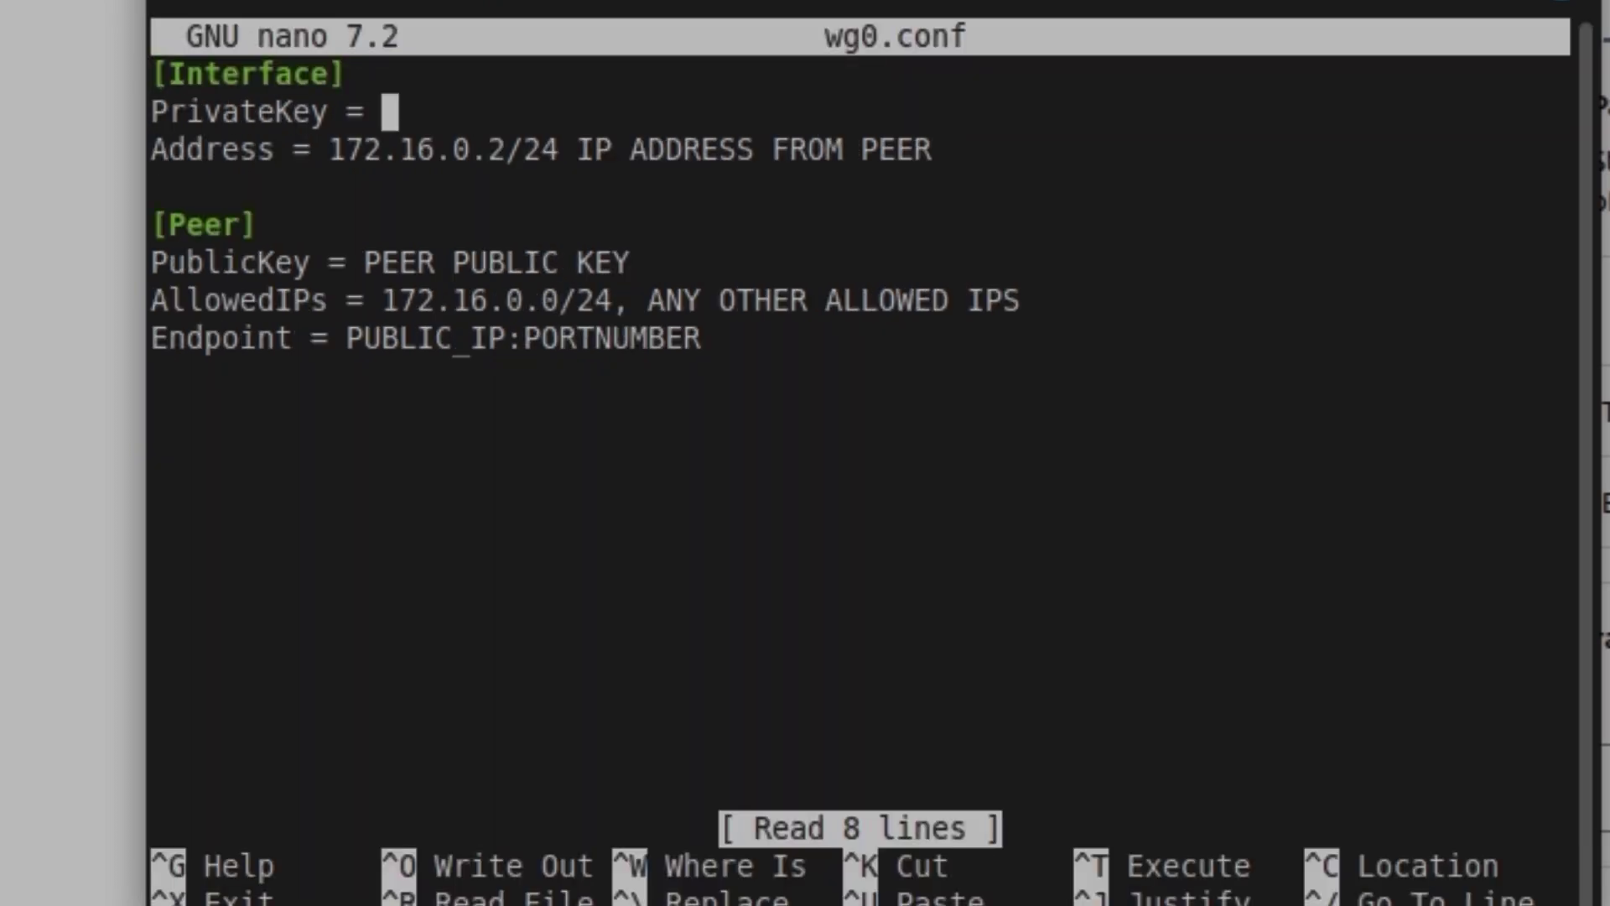
right_click(487, 113)
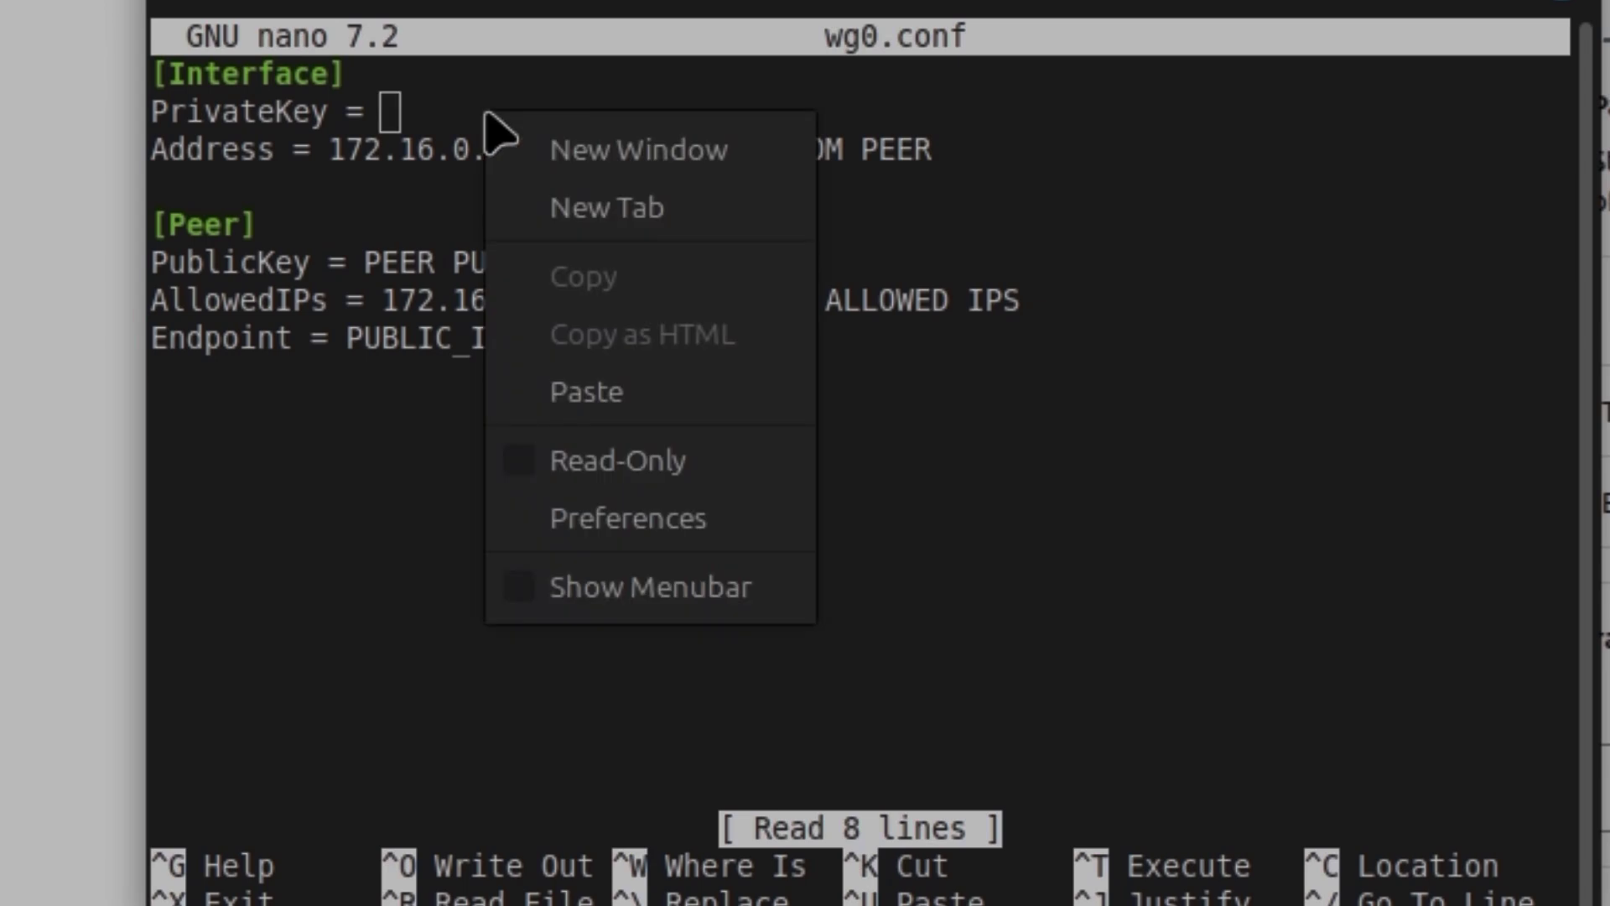
click(601, 392)
key(BackSpace)
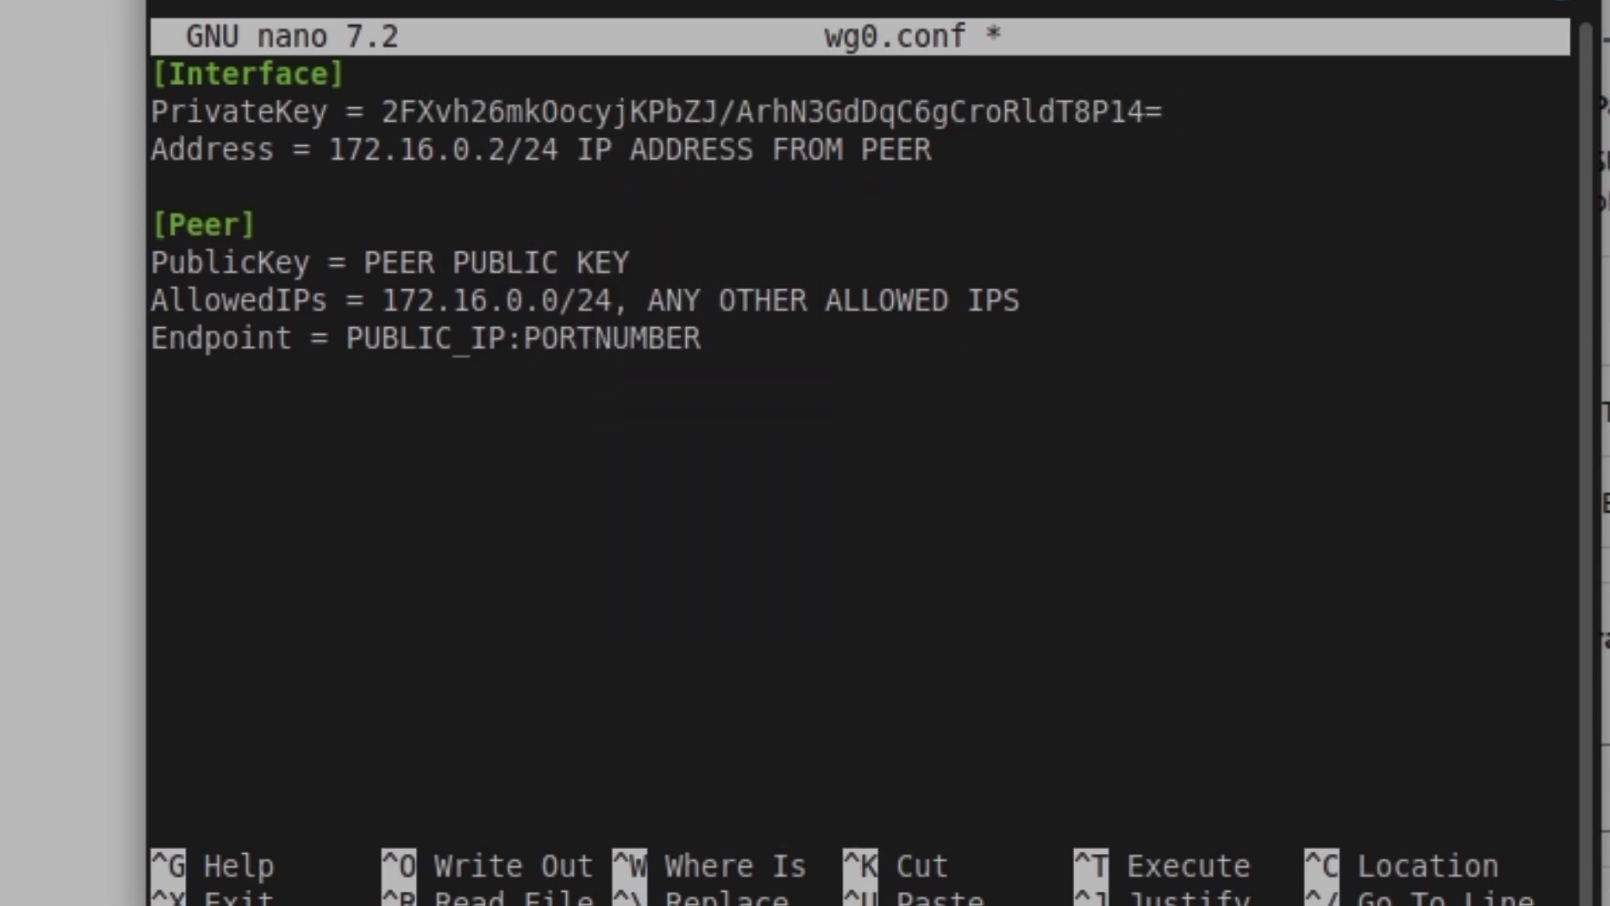
Change the Address line to 172.16.0.3/24
key(Down)
key(BackSpace)
key(BackSpace)
key(BackSpace)
key(BackSpace)
key(BackSpace)
key(BackSpace)
key(BackSpace)
key(BackSpace)
key(BackSpace)
key(BackSpace)
key(BackSpace)
key(BackSpace)
key(BackSpace)
key(BackSpace)
key(BackSpace)
key(BackSpace)
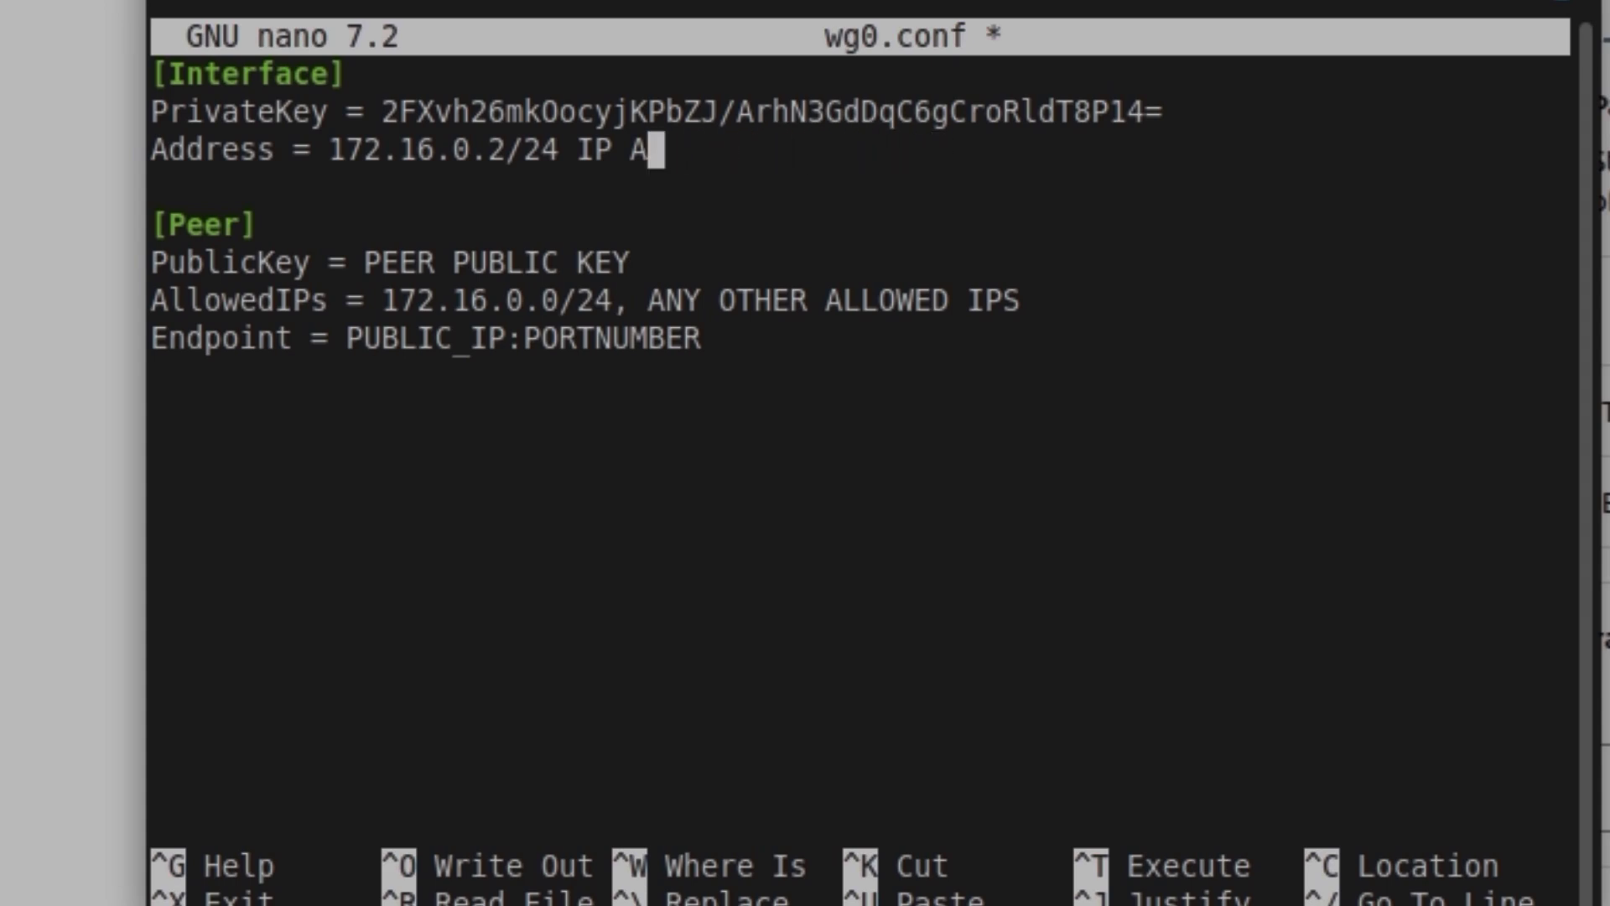
key(BackSpace)
key(BackSpace)
key(BackSpace)
key(BackSpace)
key(BackSpace)
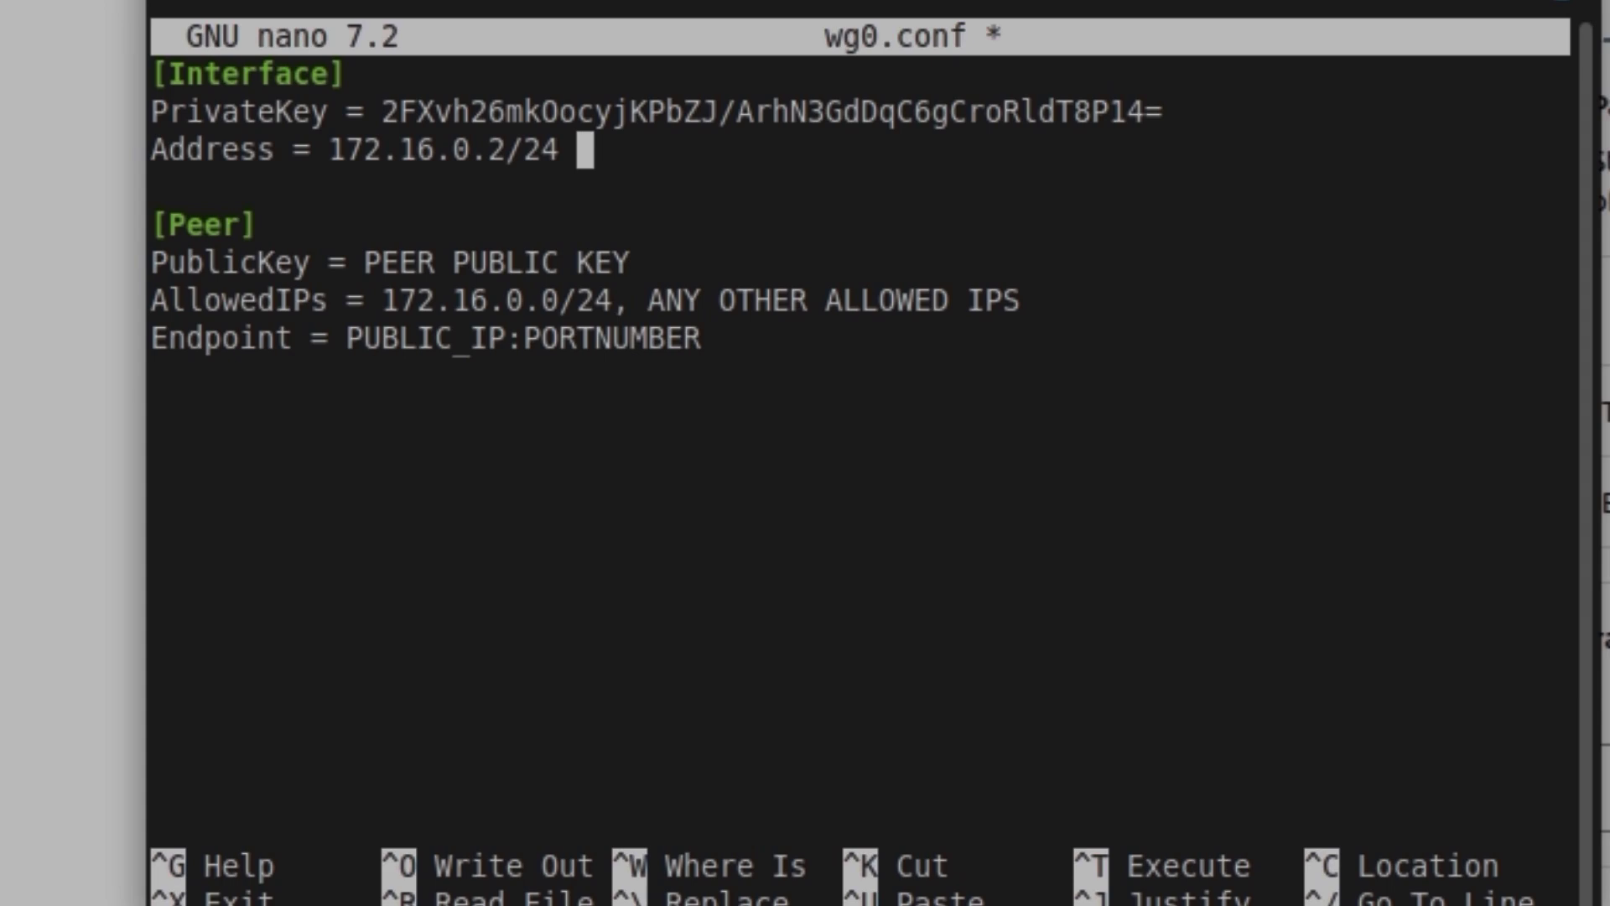
key(Left)
key(Left)
key(Left)
key(BackSpace)
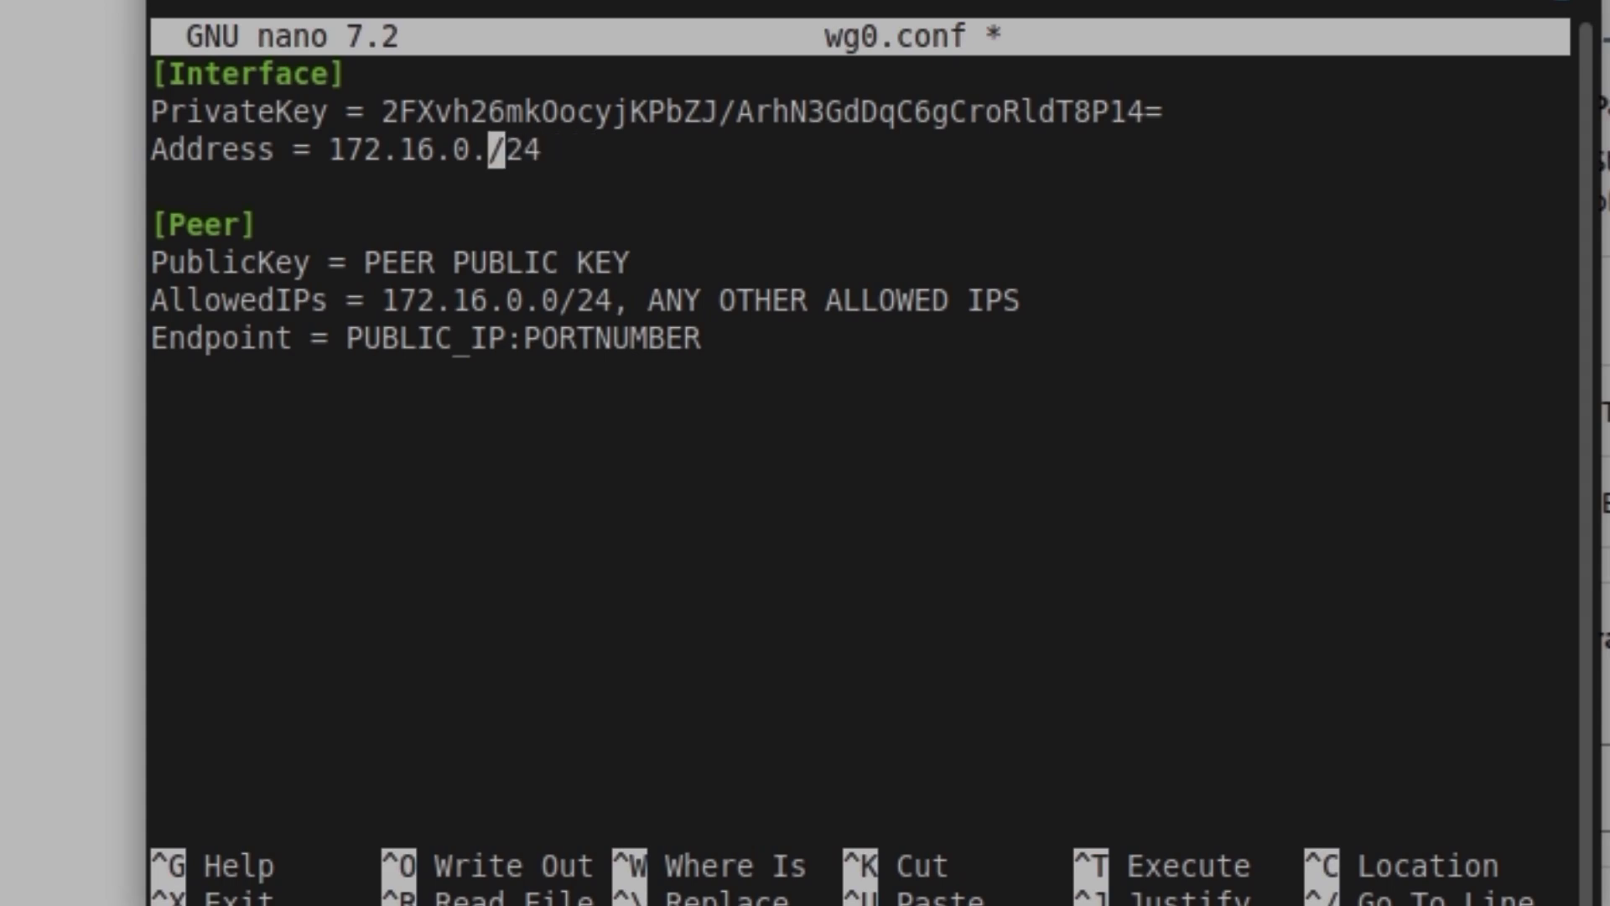
text(3)
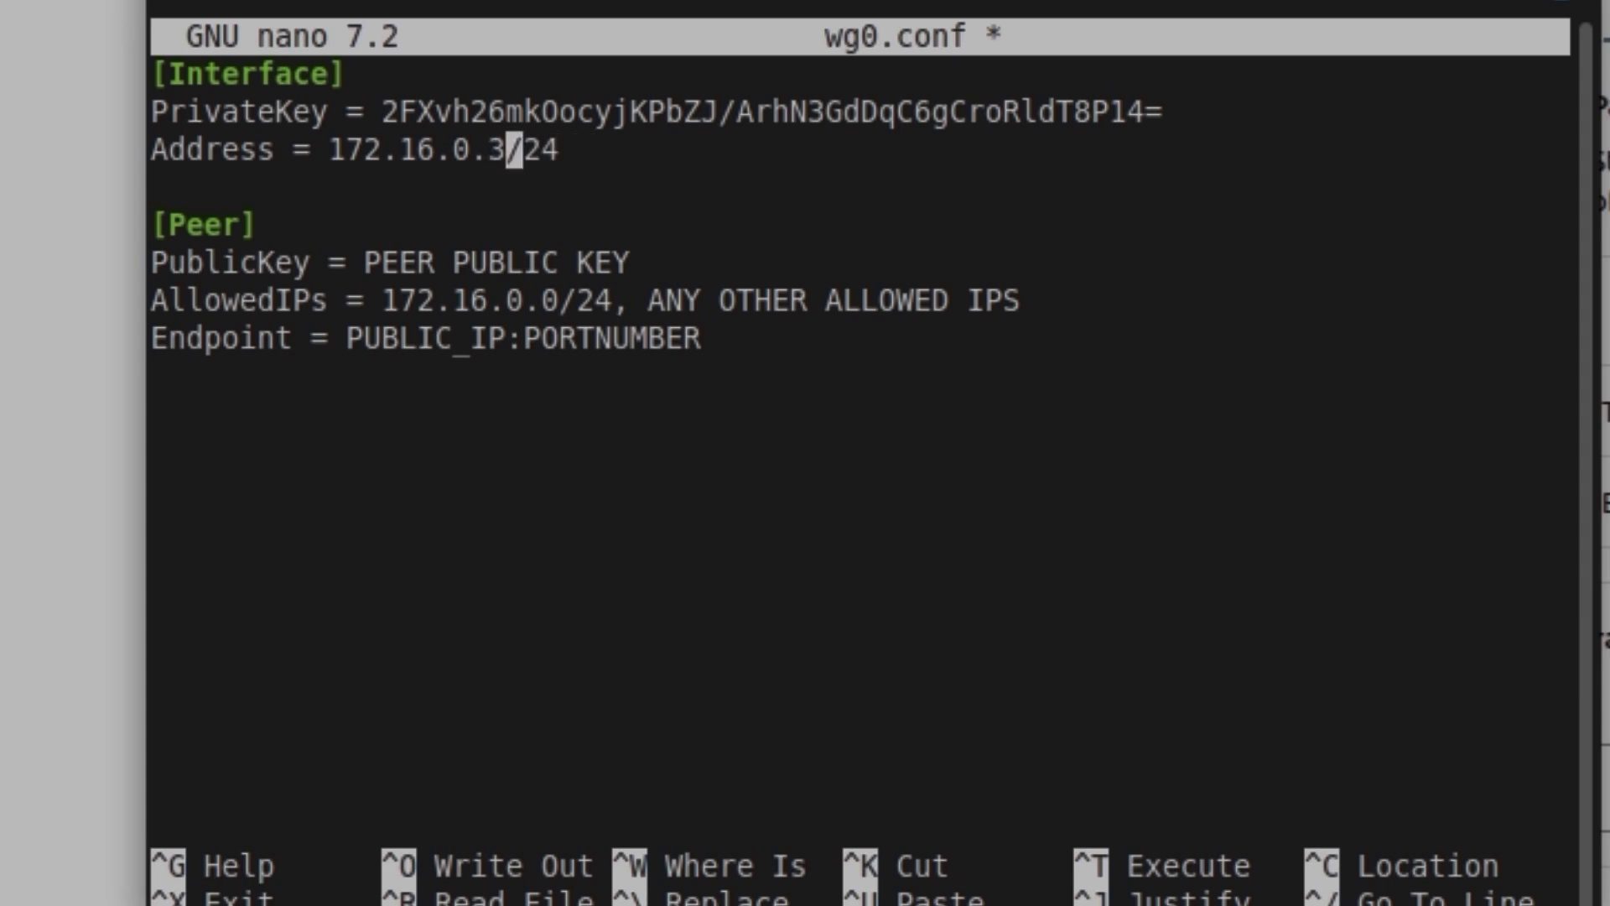
Replace the PUBLIC_IP:PORTNUMBER placeholder with endpoint host 216.244.70.12
key(Down)
key(Down)
key(Down)
key(Down)
key(Down)
key(Down)
key(Left)
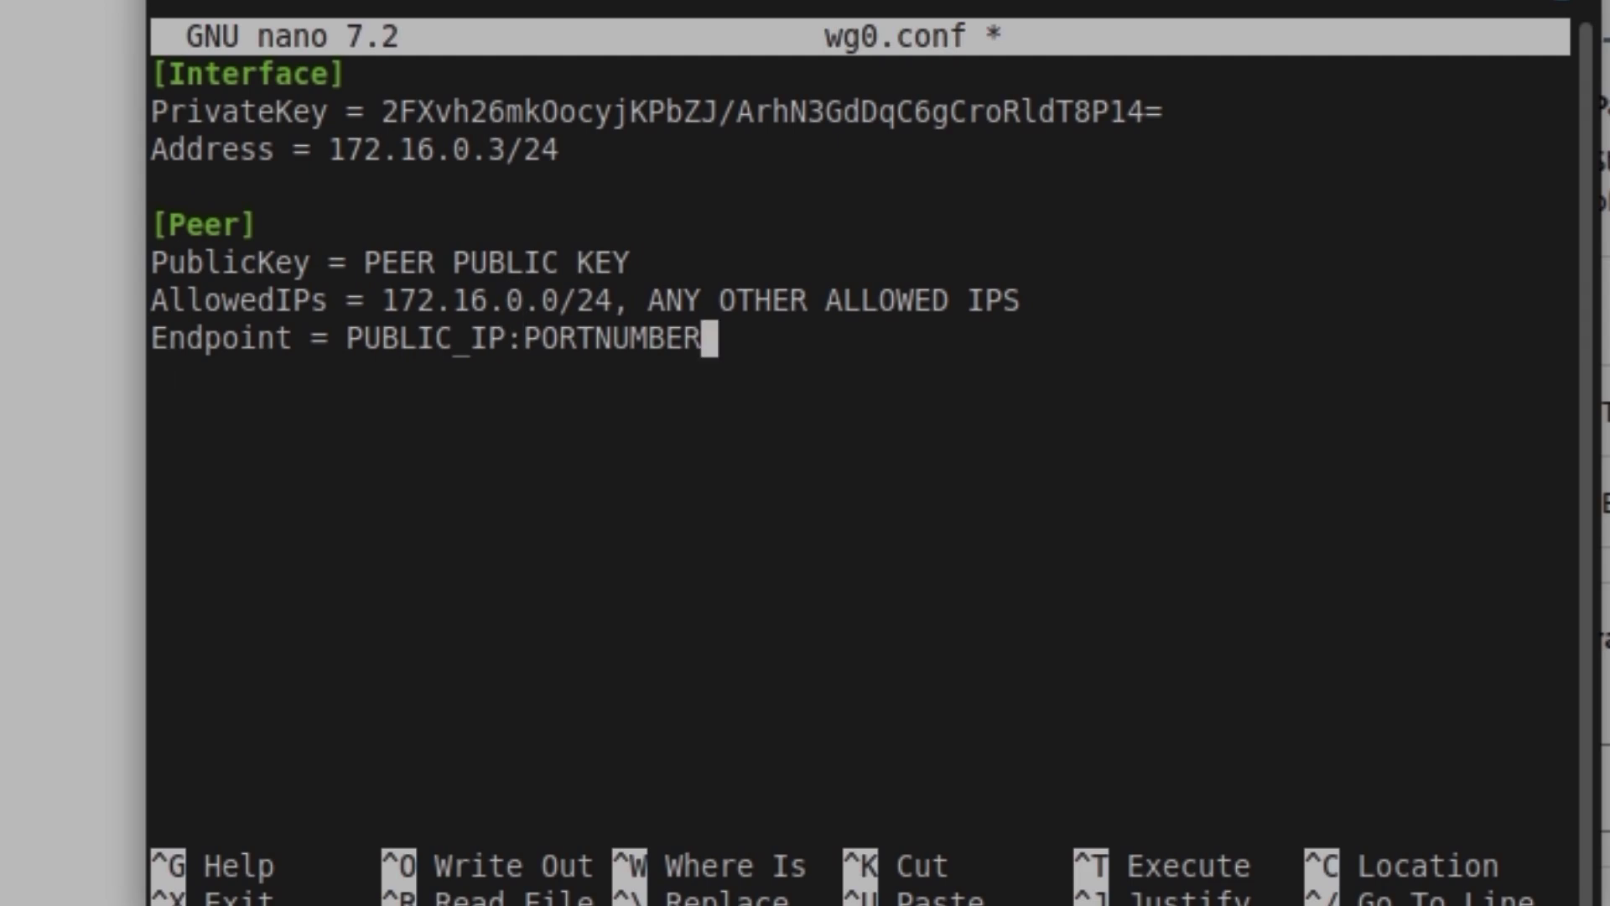
key(BackSpace)
key(BackSpace)
key(BackSpace)
key(BackSpace)
key(BackSpace)
key(BackSpace)
key(BackSpace)
key(BackSpace)
key(BackSpace)
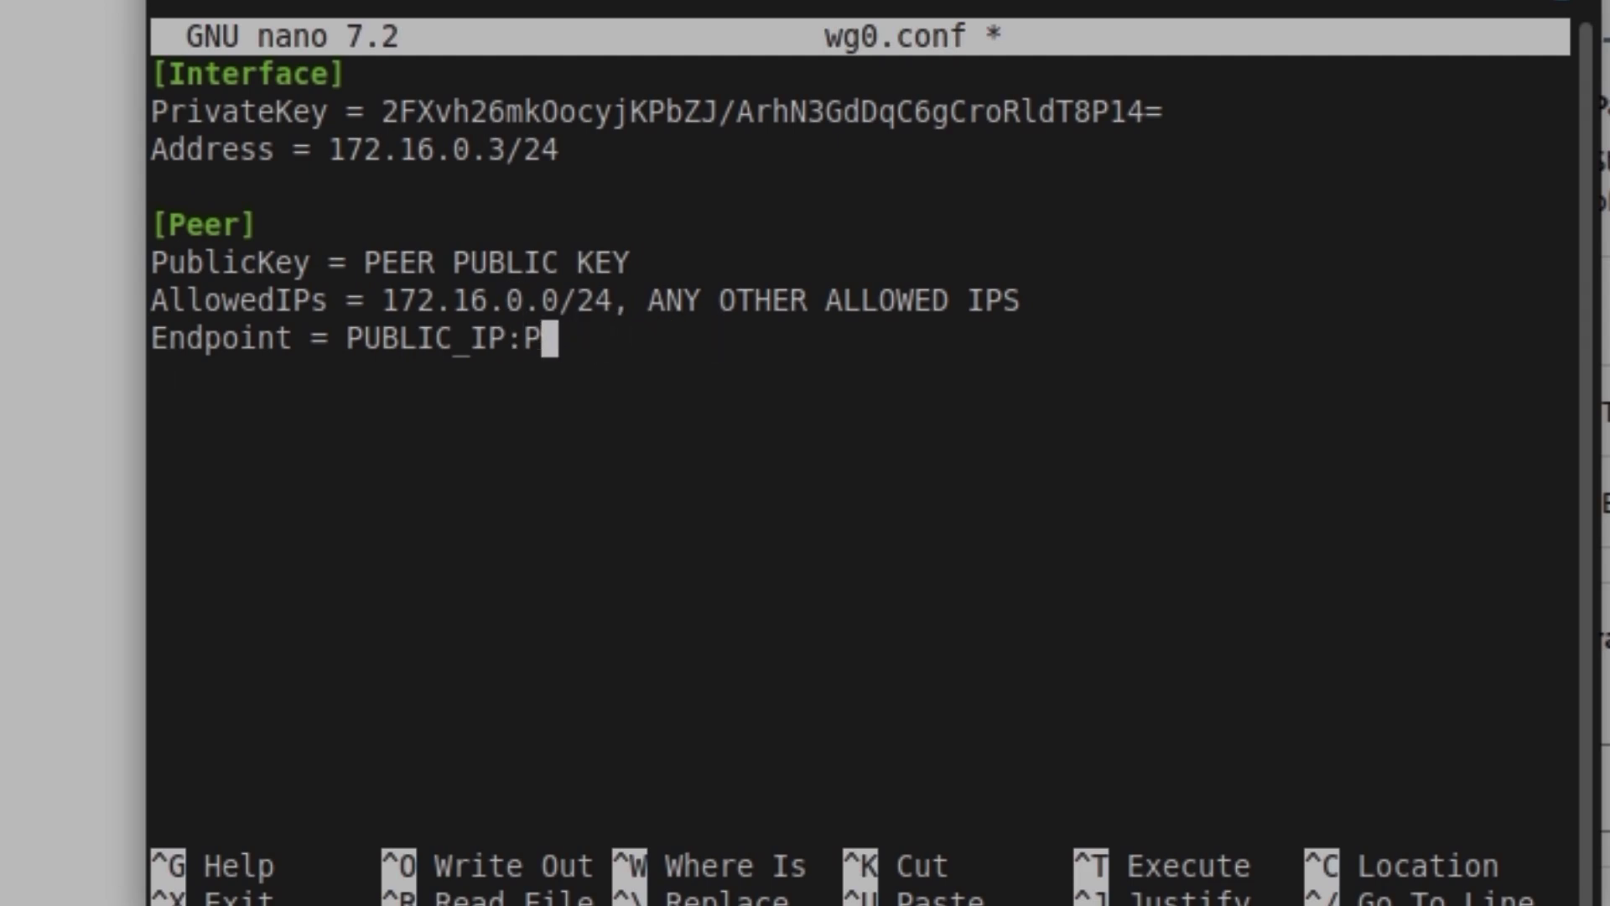
key(BackSpace)
key(Left)
key(BackSpace)
key(BackSpace)
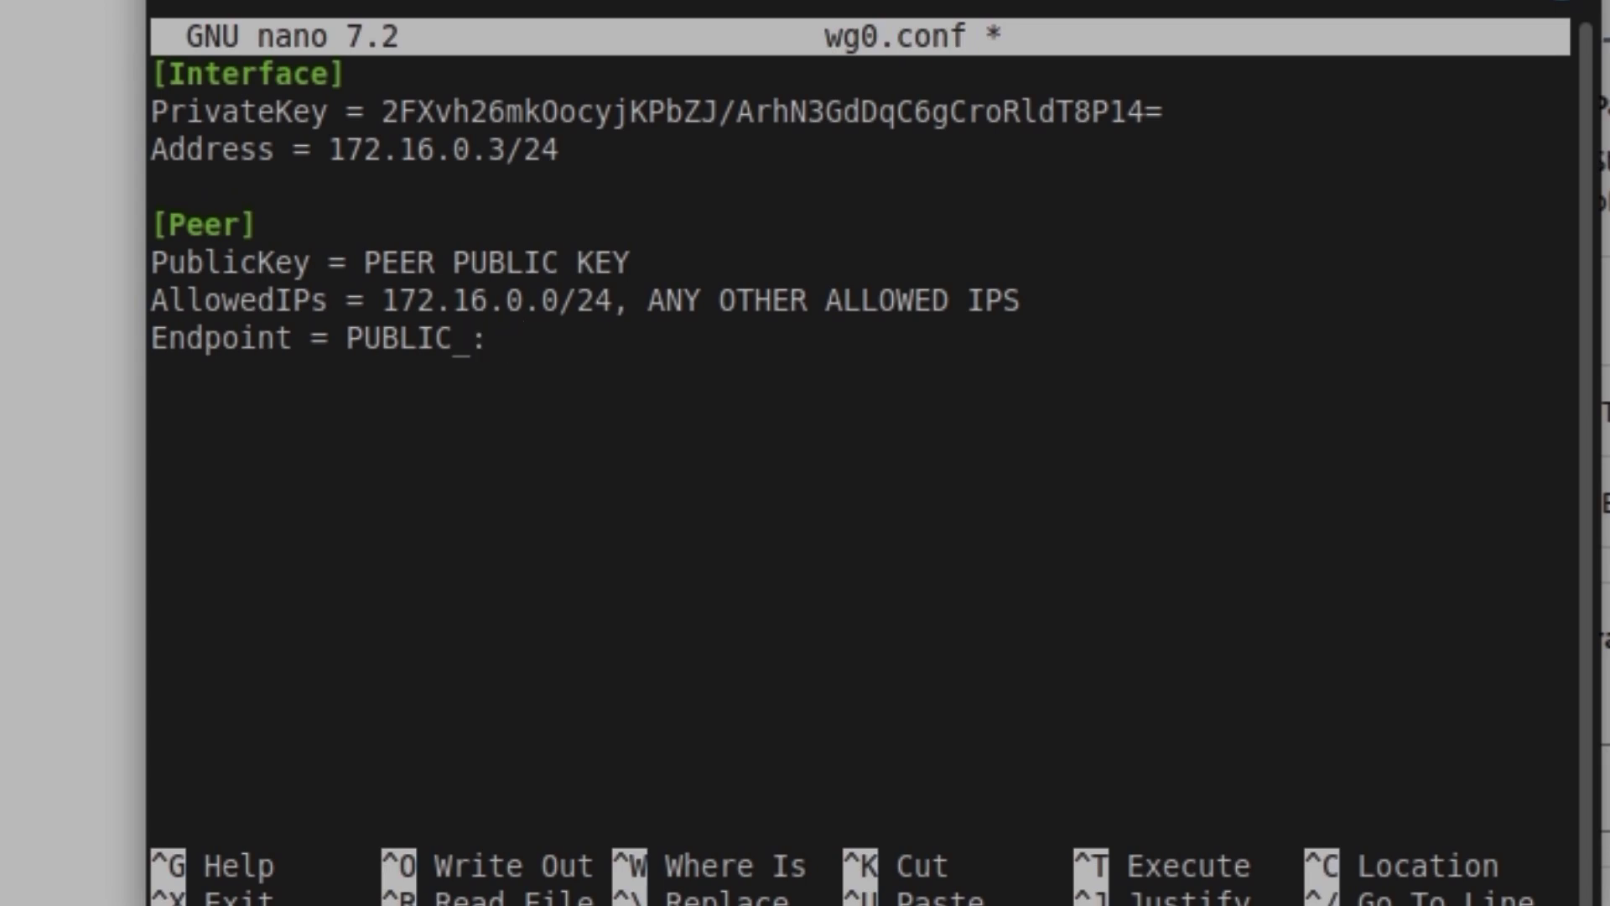
key(BackSpace)
key(BackSpace)
key(BackSpace)
key(BackSpace)
key(BackSpace)
key(BackSpace)
key(BackSpace)
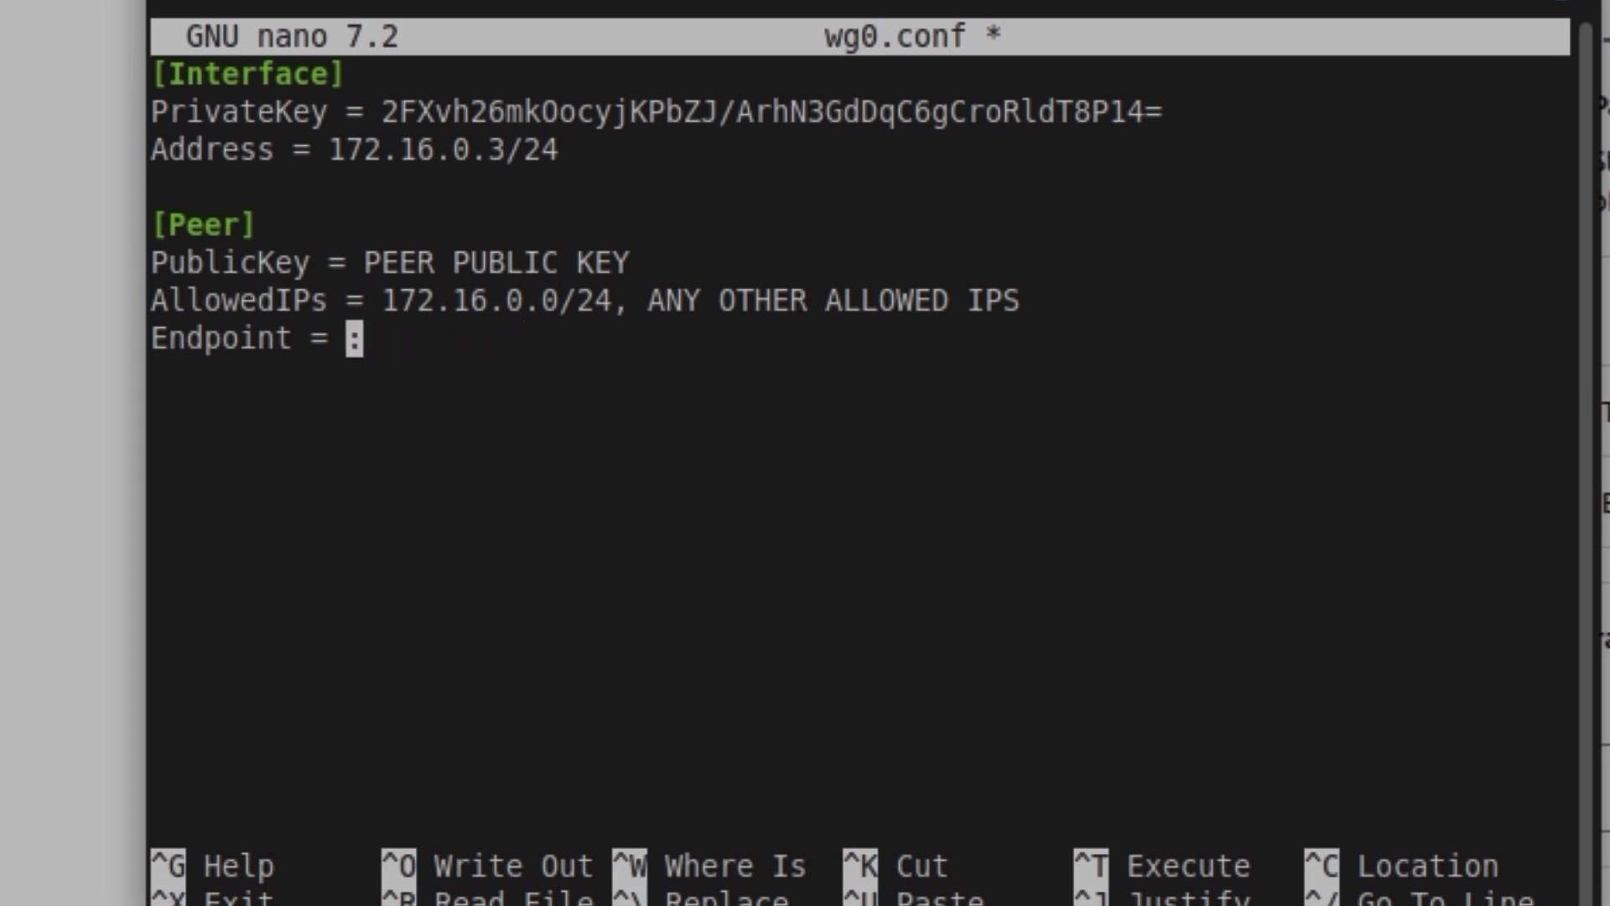
text(216.244.70.12)
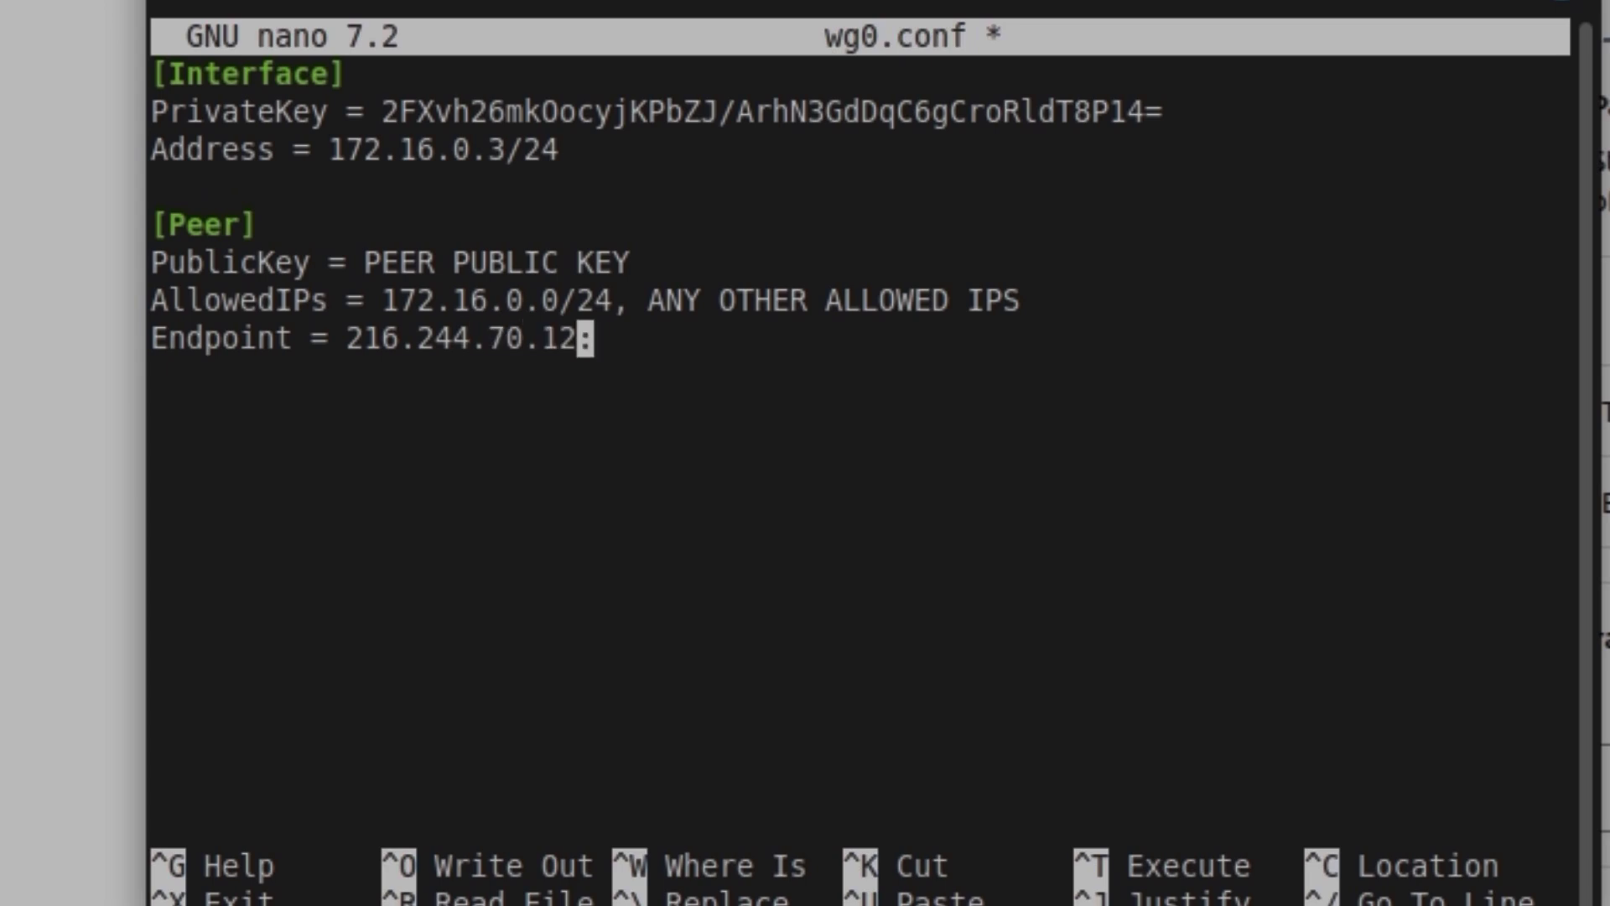
key(Right)
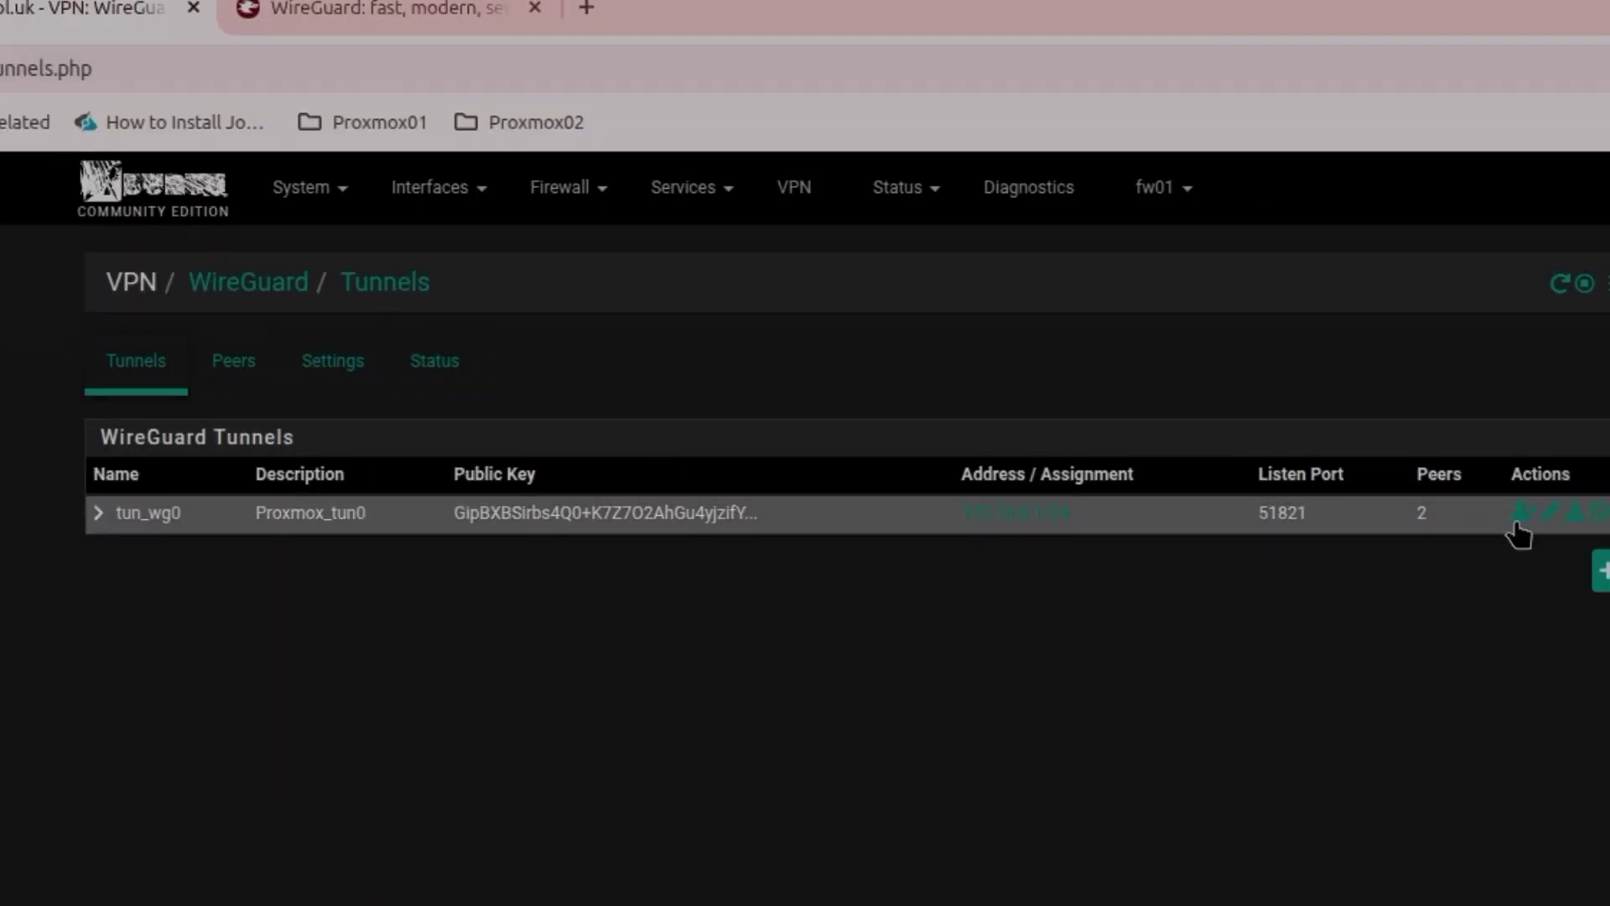
Open tun_wg0's edit page in pfSense and copy the tunnel's public key
click(1550, 515)
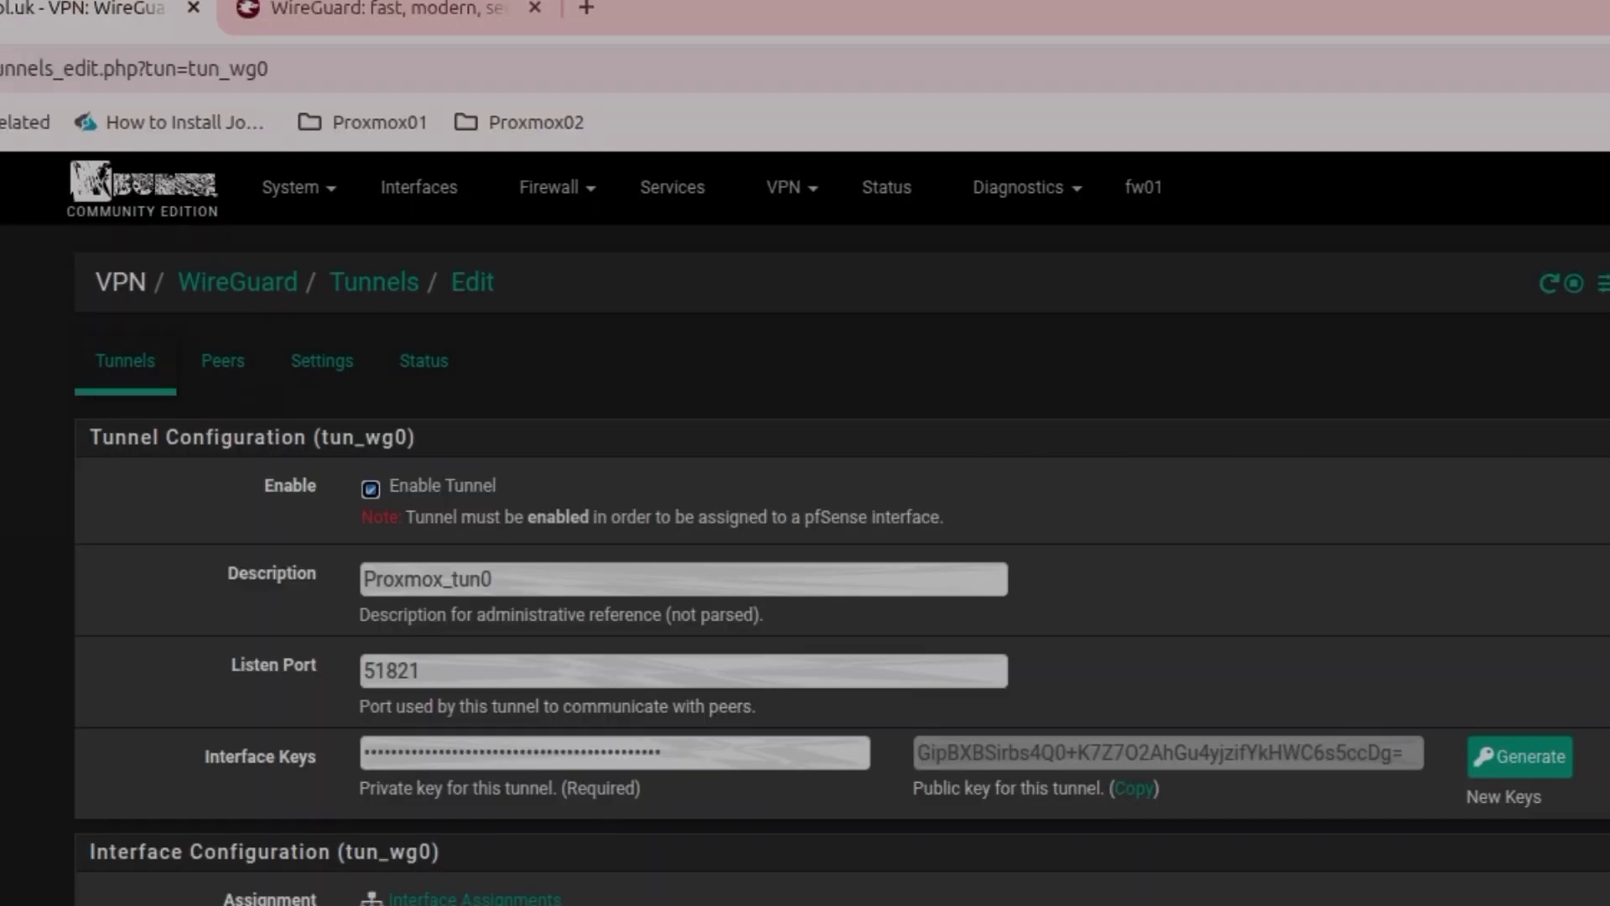
click(1133, 790)
key(alt+Tab)
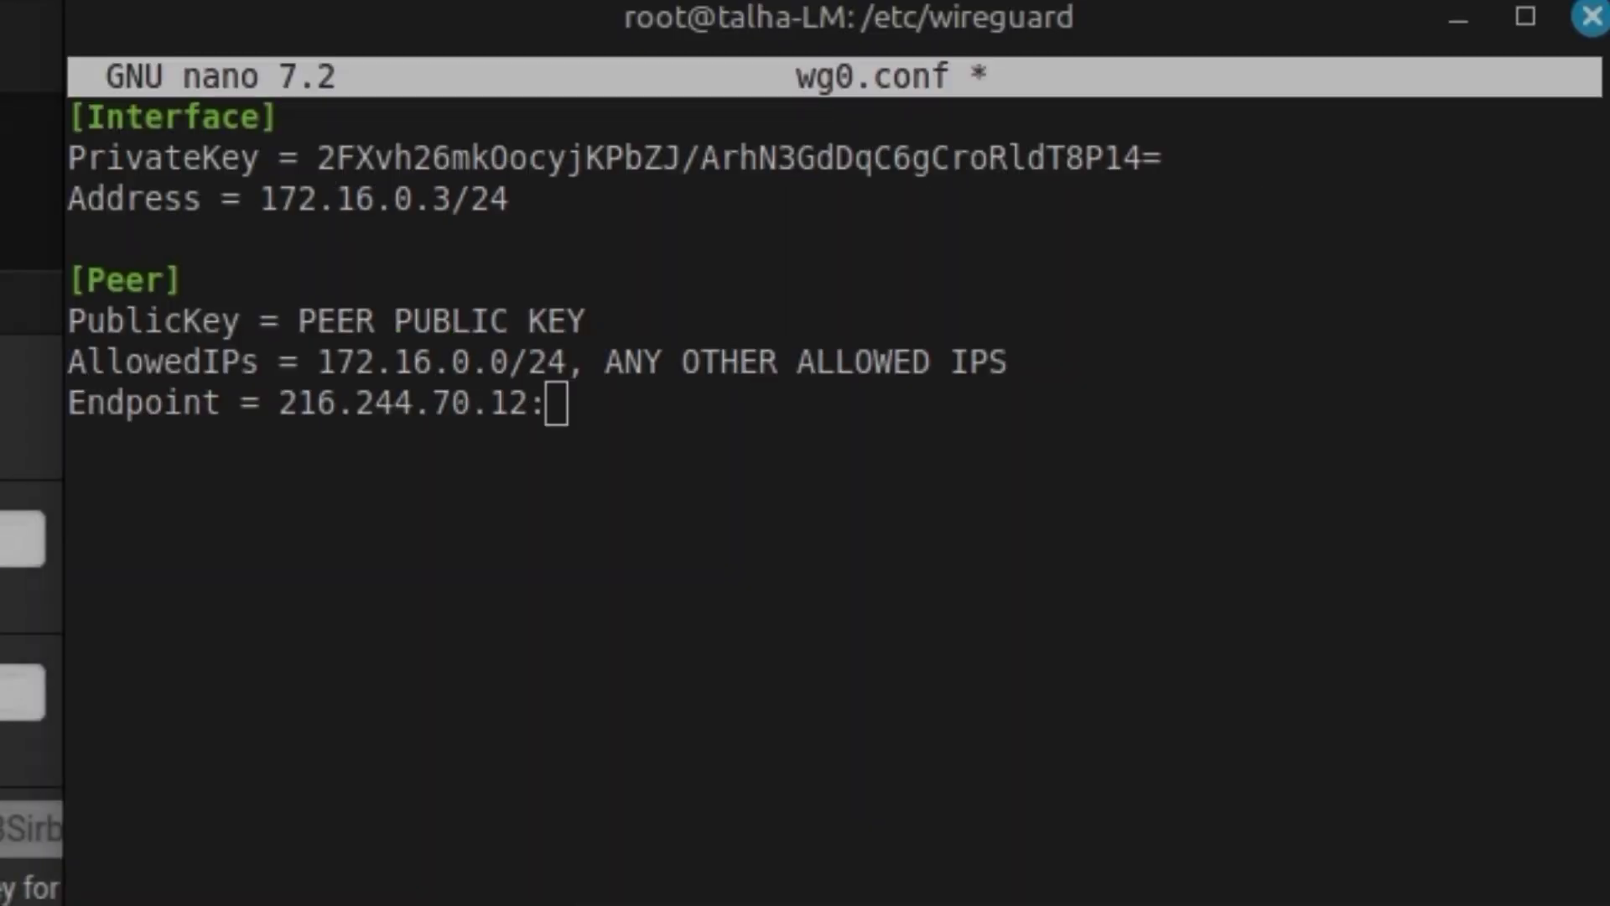
key(alt+Tab)
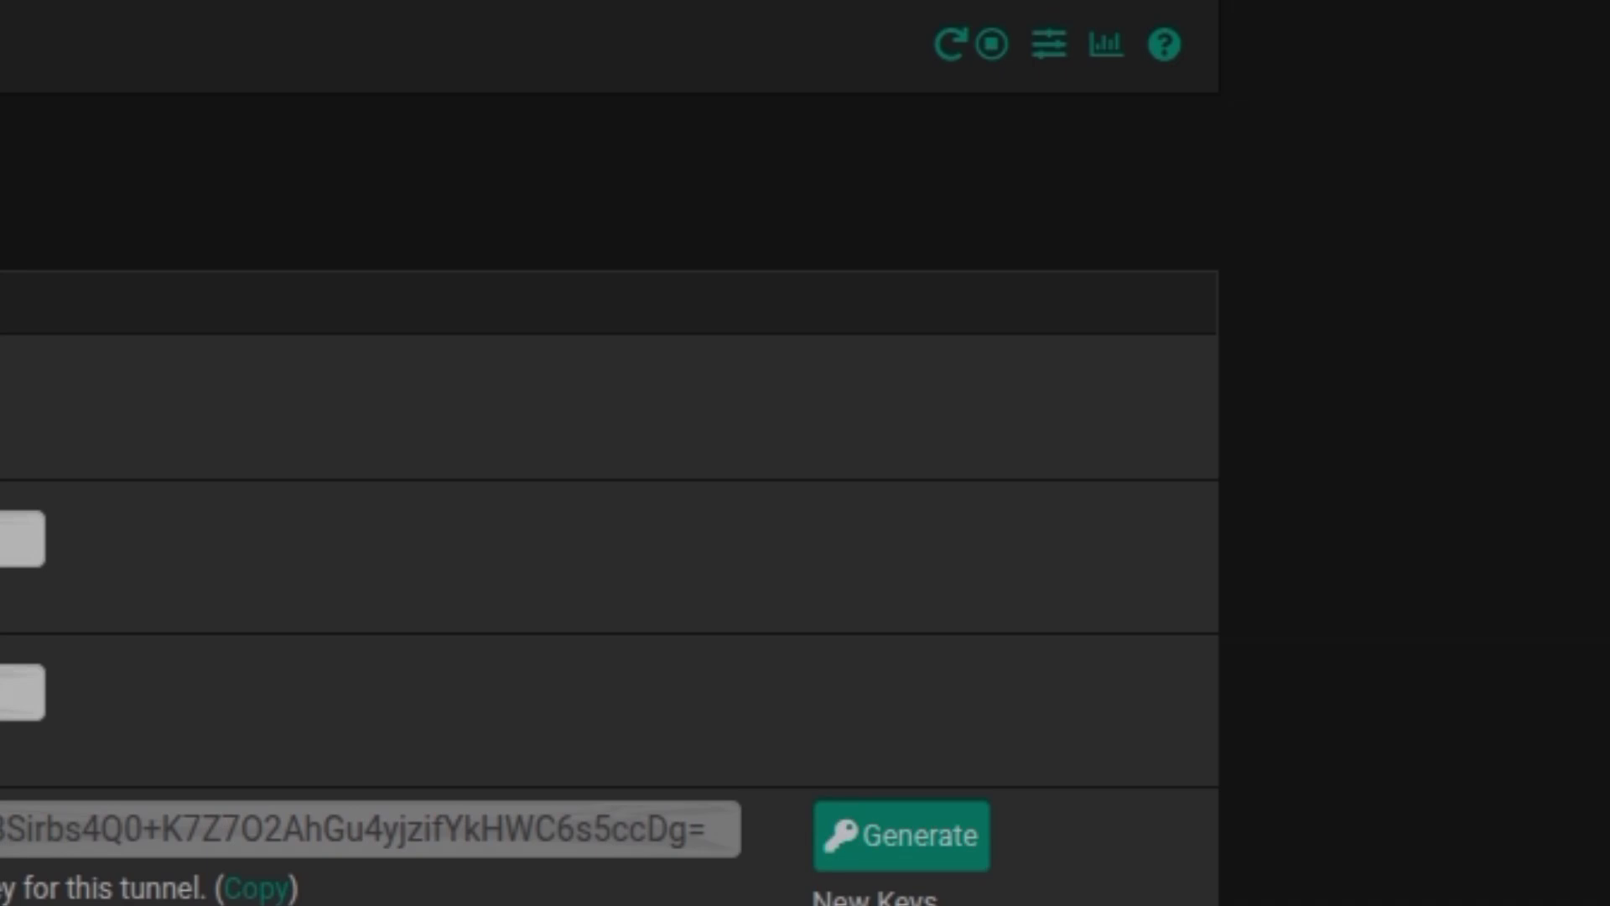
Replace the PEER PUBLIC KEY placeholder with the pfSense tunnel's public key
key(alt+Tab)
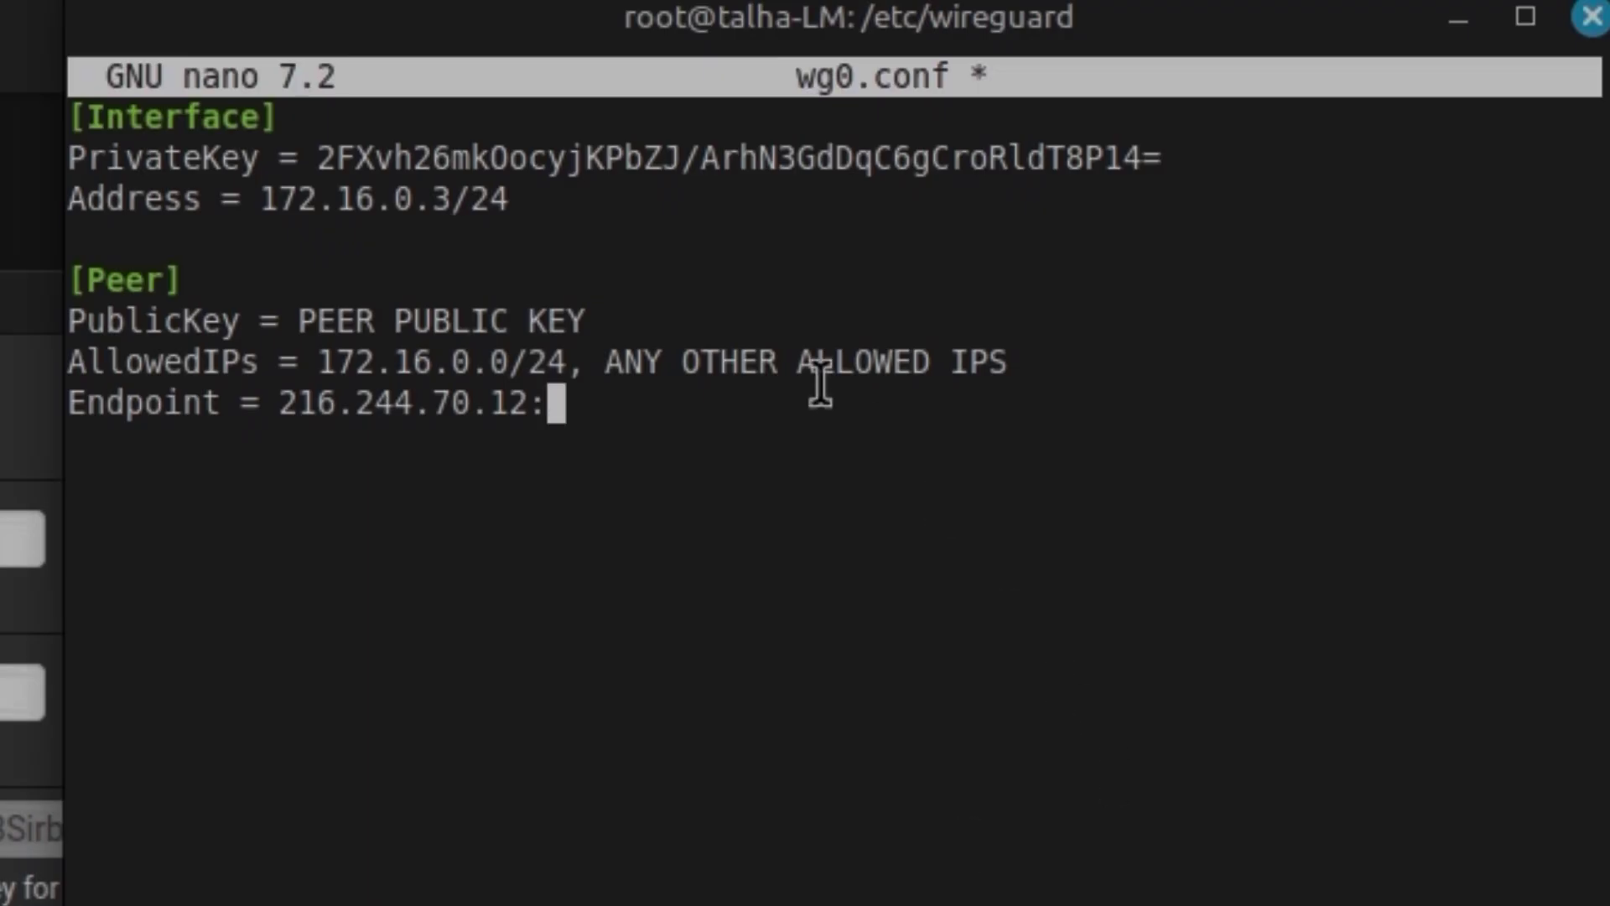
key(Up)
key(Up)
key(Right)
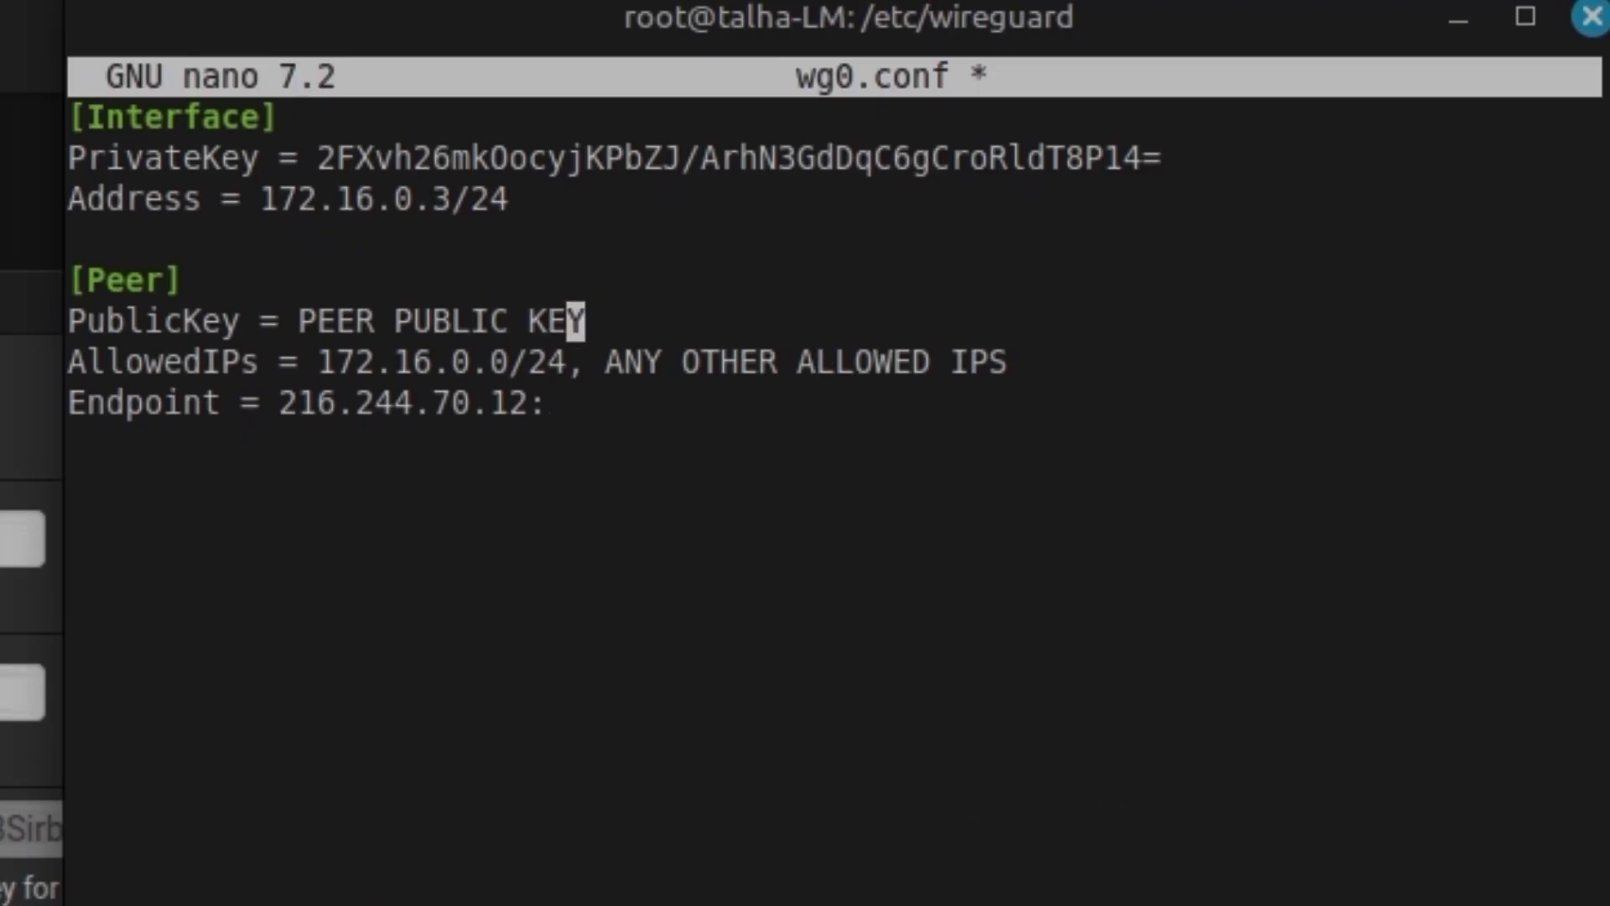
key(Right)
key(BackSpace)
key(BackSpace)
key(BackSpace)
key(BackSpace)
key(BackSpace)
key(BackSpace)
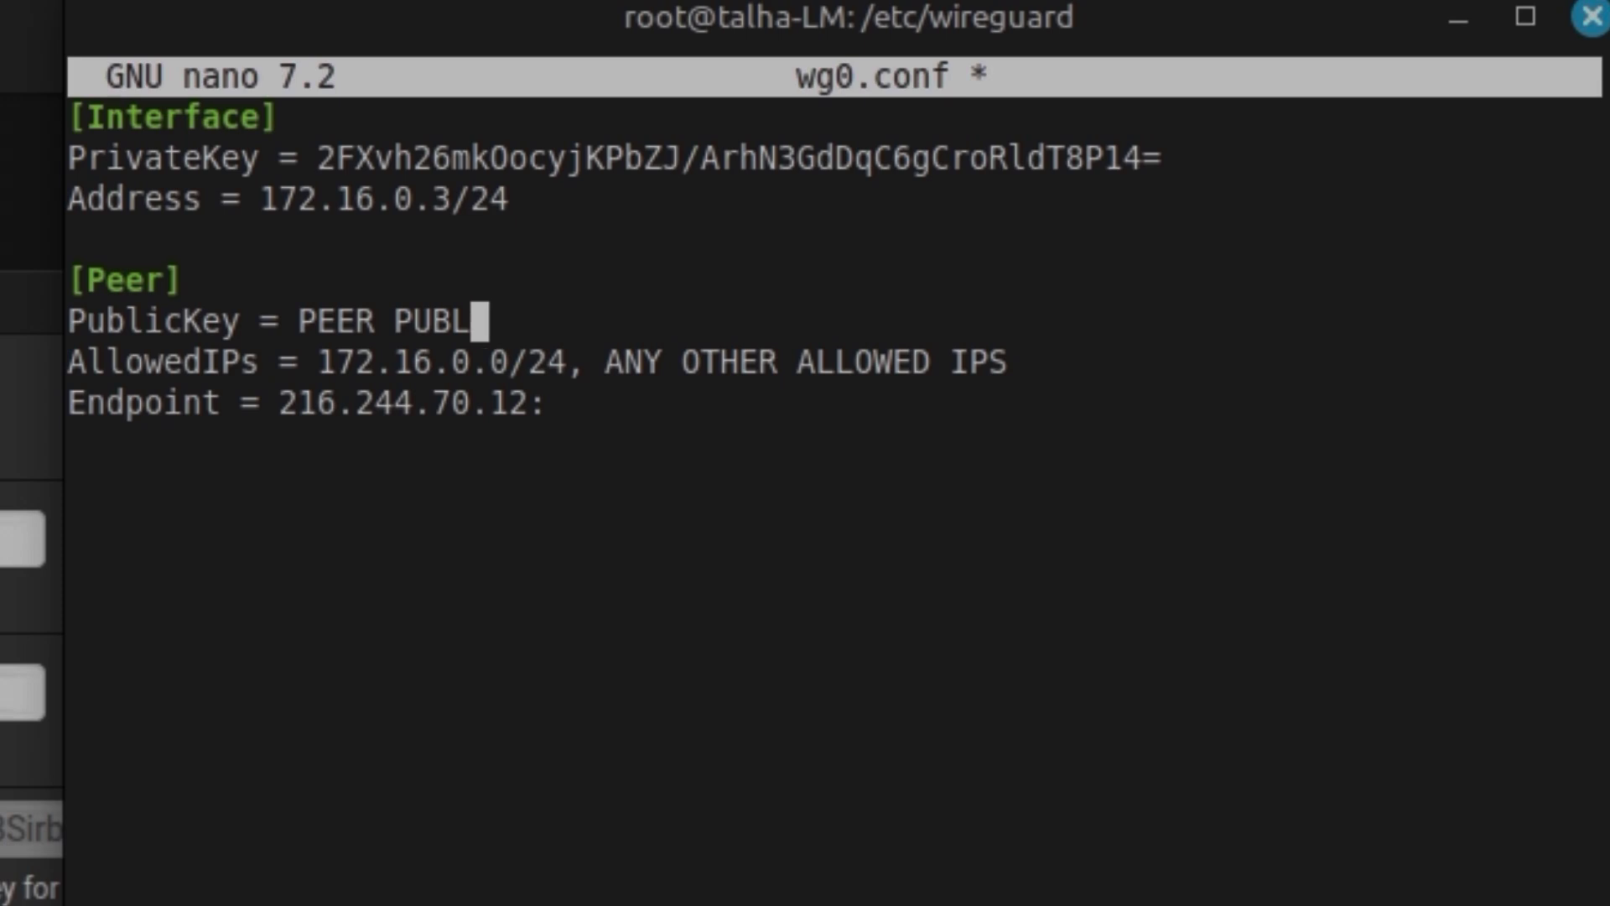
key(BackSpace)
key(BackSpace)
key(BackSpace)
key(BackSpace)
key(BackSpace)
key(BackSpace)
key(BackSpace)
key(BackSpace)
key(BackSpace)
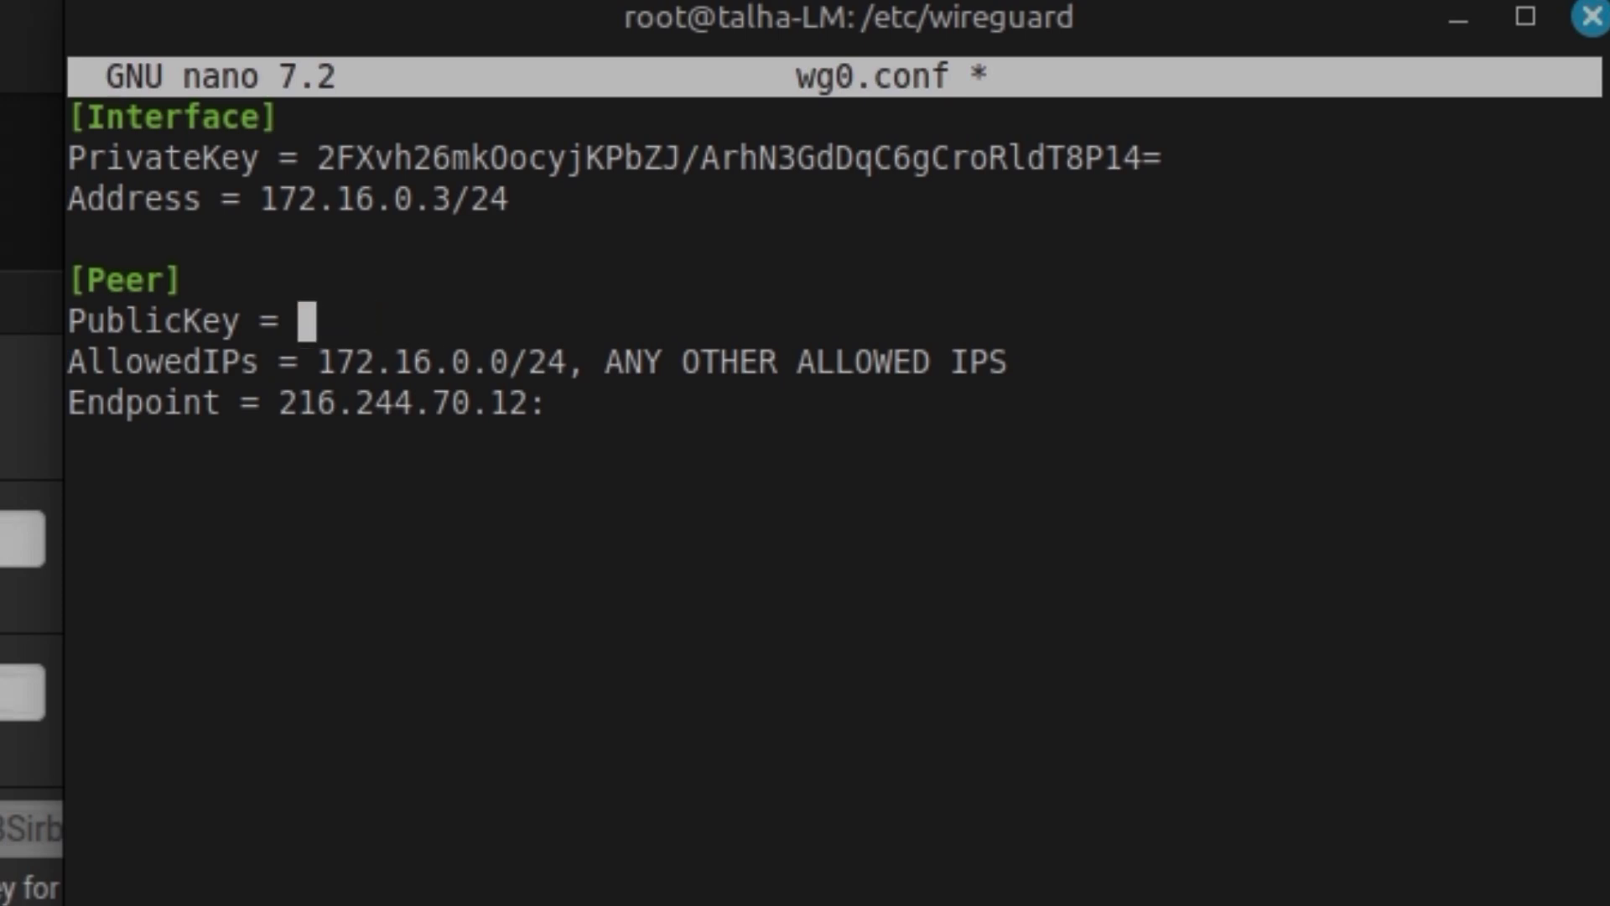
right_click(395, 337)
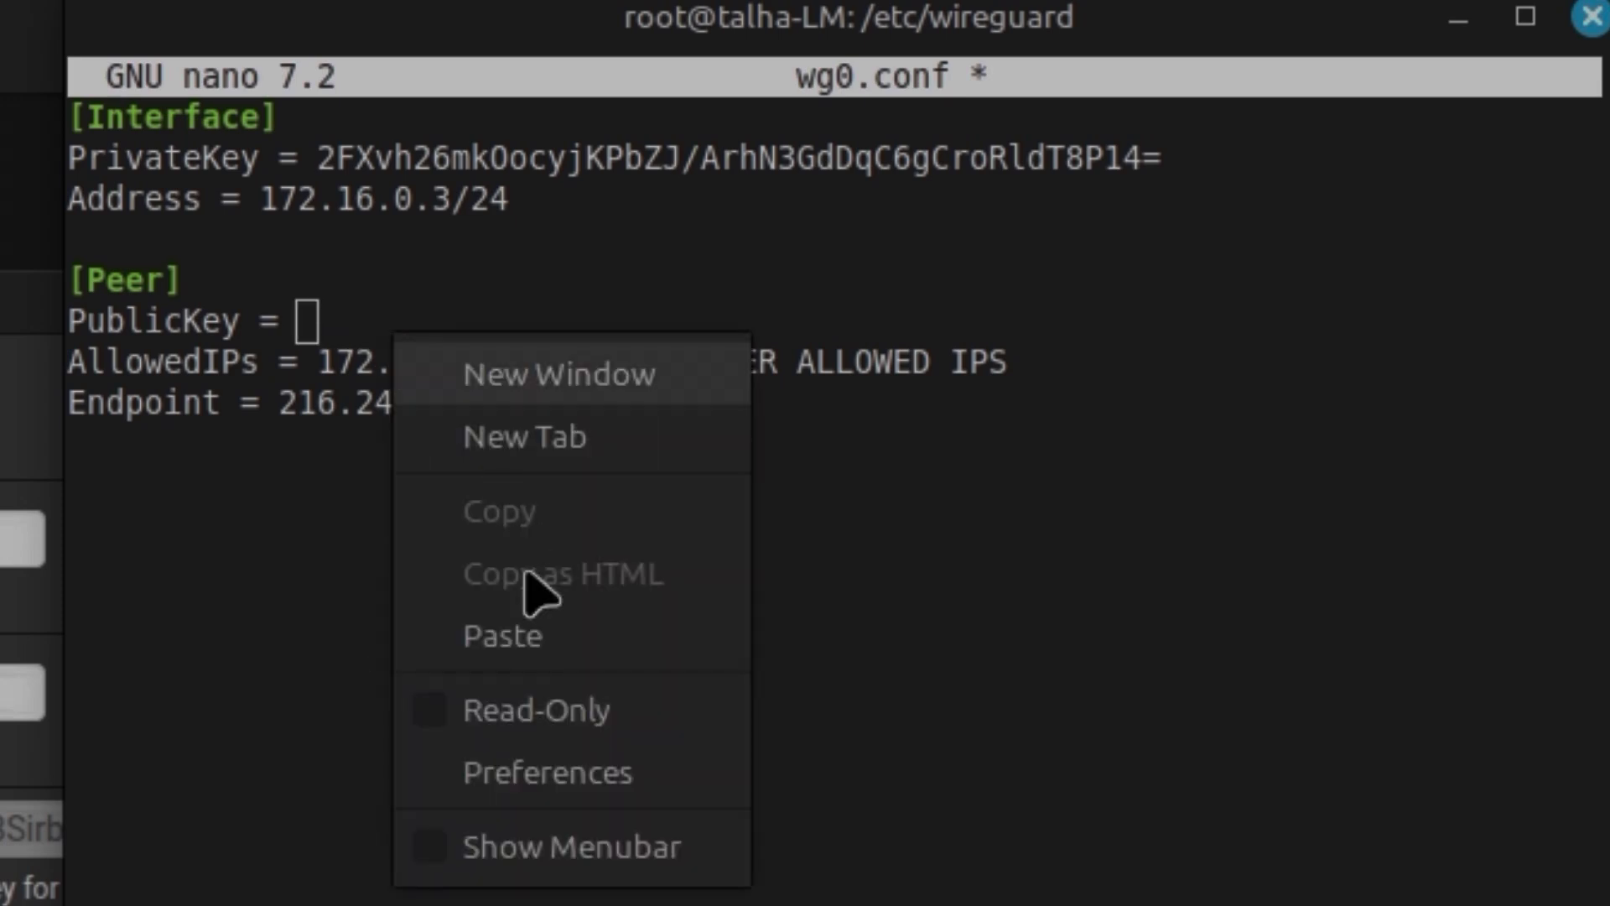
click(529, 630)
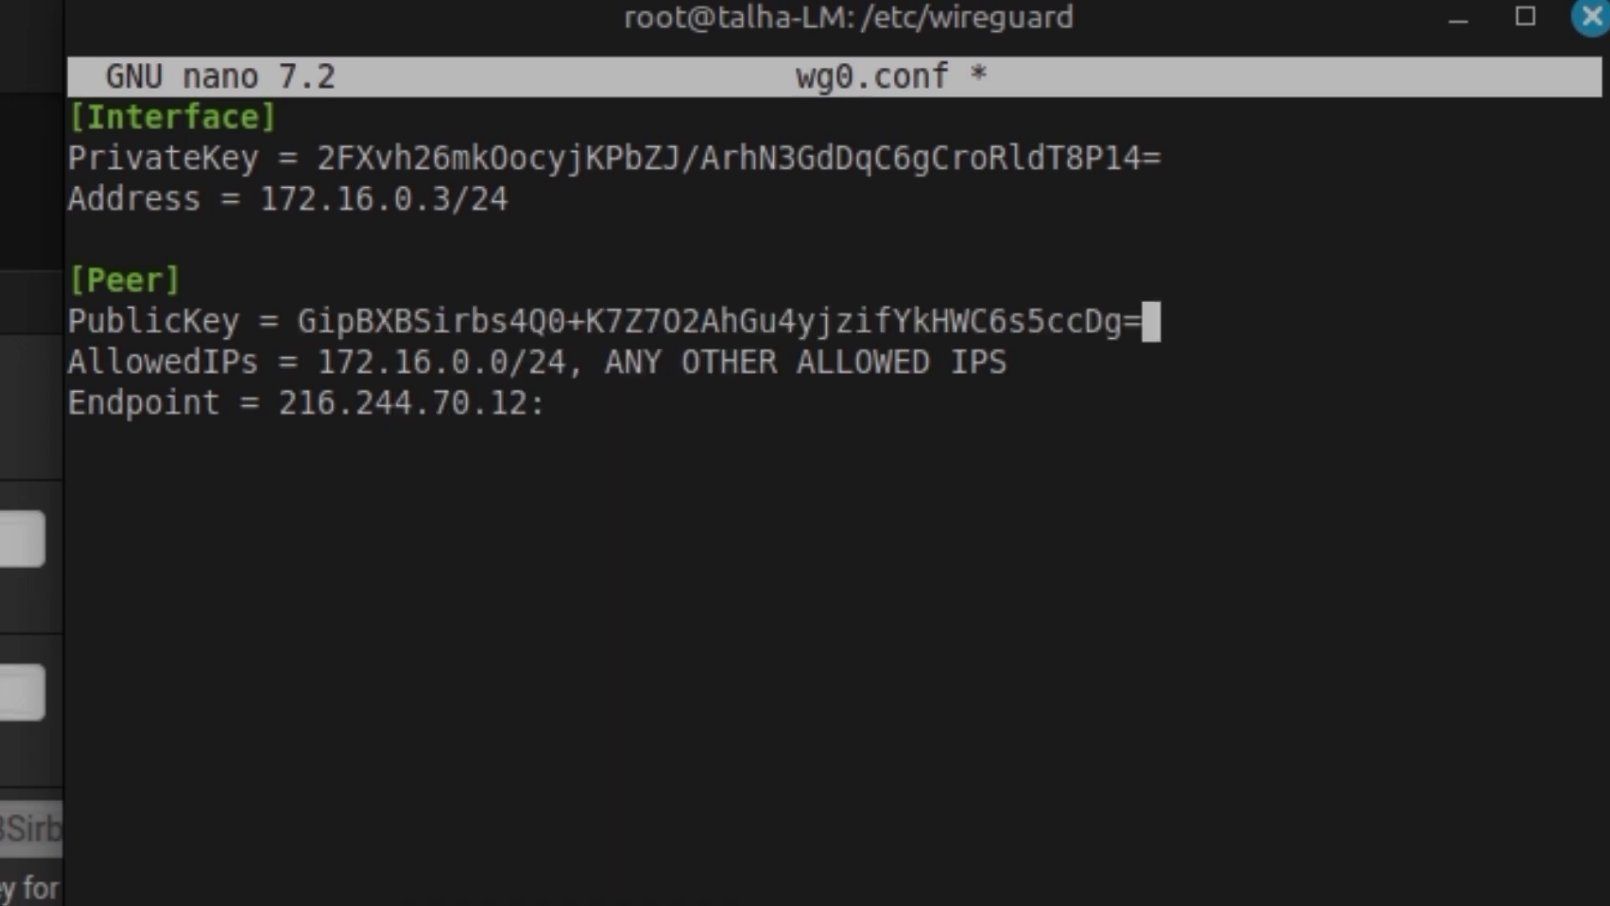
Set AllowedIPs to 172.16.0.0/24, 10.0.0.0/8 and add Endpoint port 51821
key(Down)
key(BackSpace)
key(BackSpace)
key(BackSpace)
key(BackSpace)
key(BackSpace)
key(BackSpace)
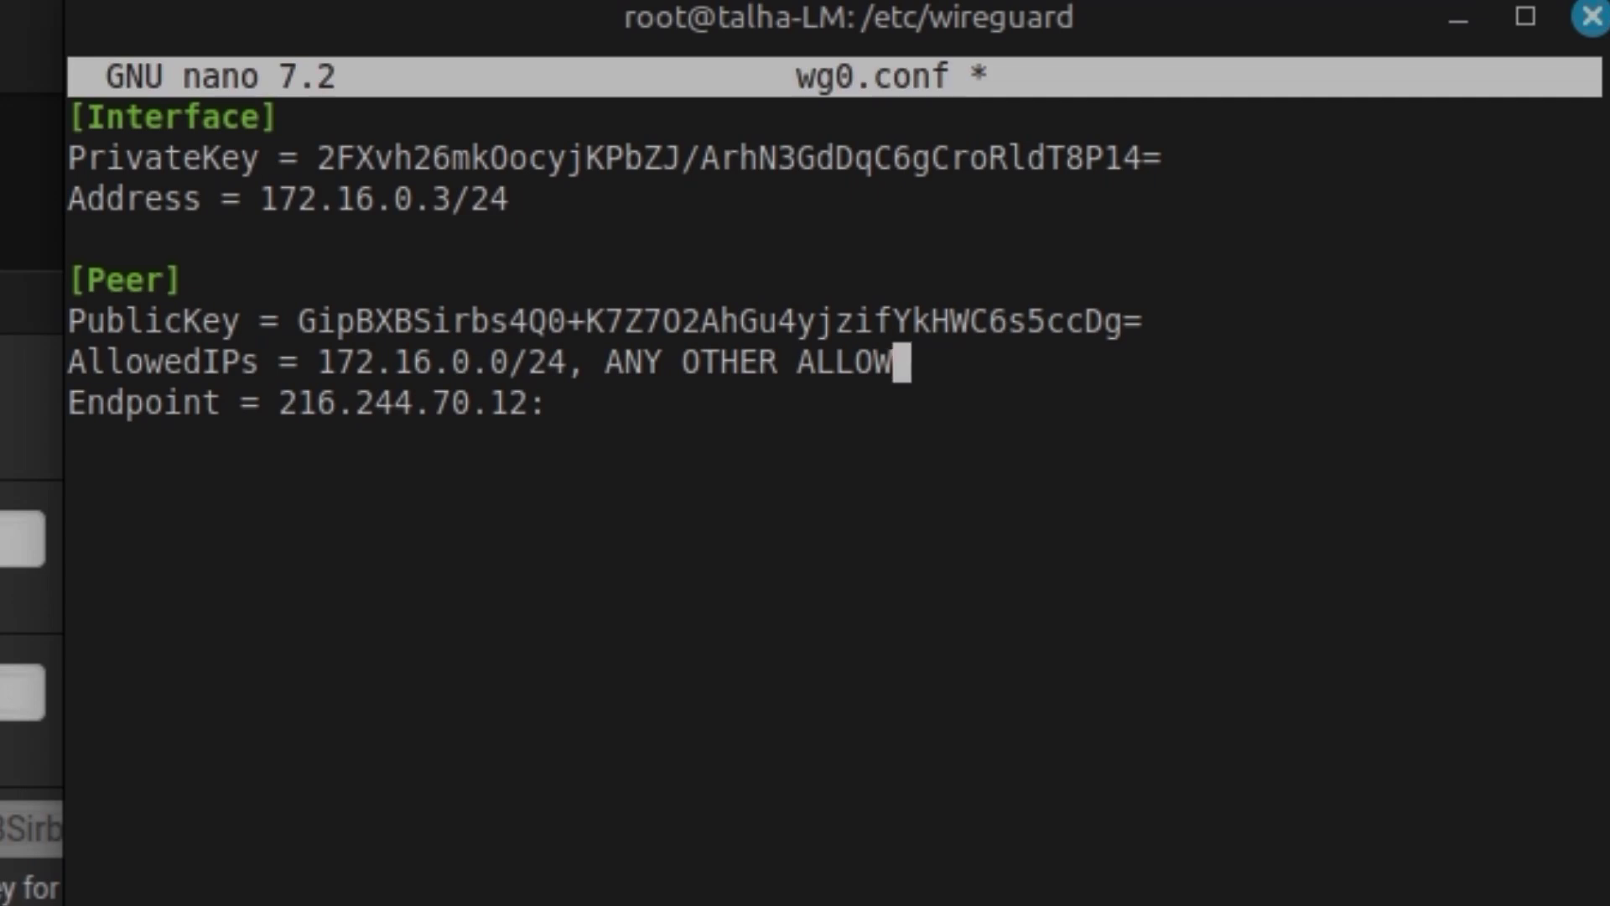
key(BackSpace)
key(BackSpace)
key(BackSpace)
key(BackSpace)
key(BackSpace)
key(BackSpace)
key(BackSpace)
key(BackSpace)
key(BackSpace)
key(BackSpace)
key(BackSpace)
key(BackSpace)
key(BackSpace)
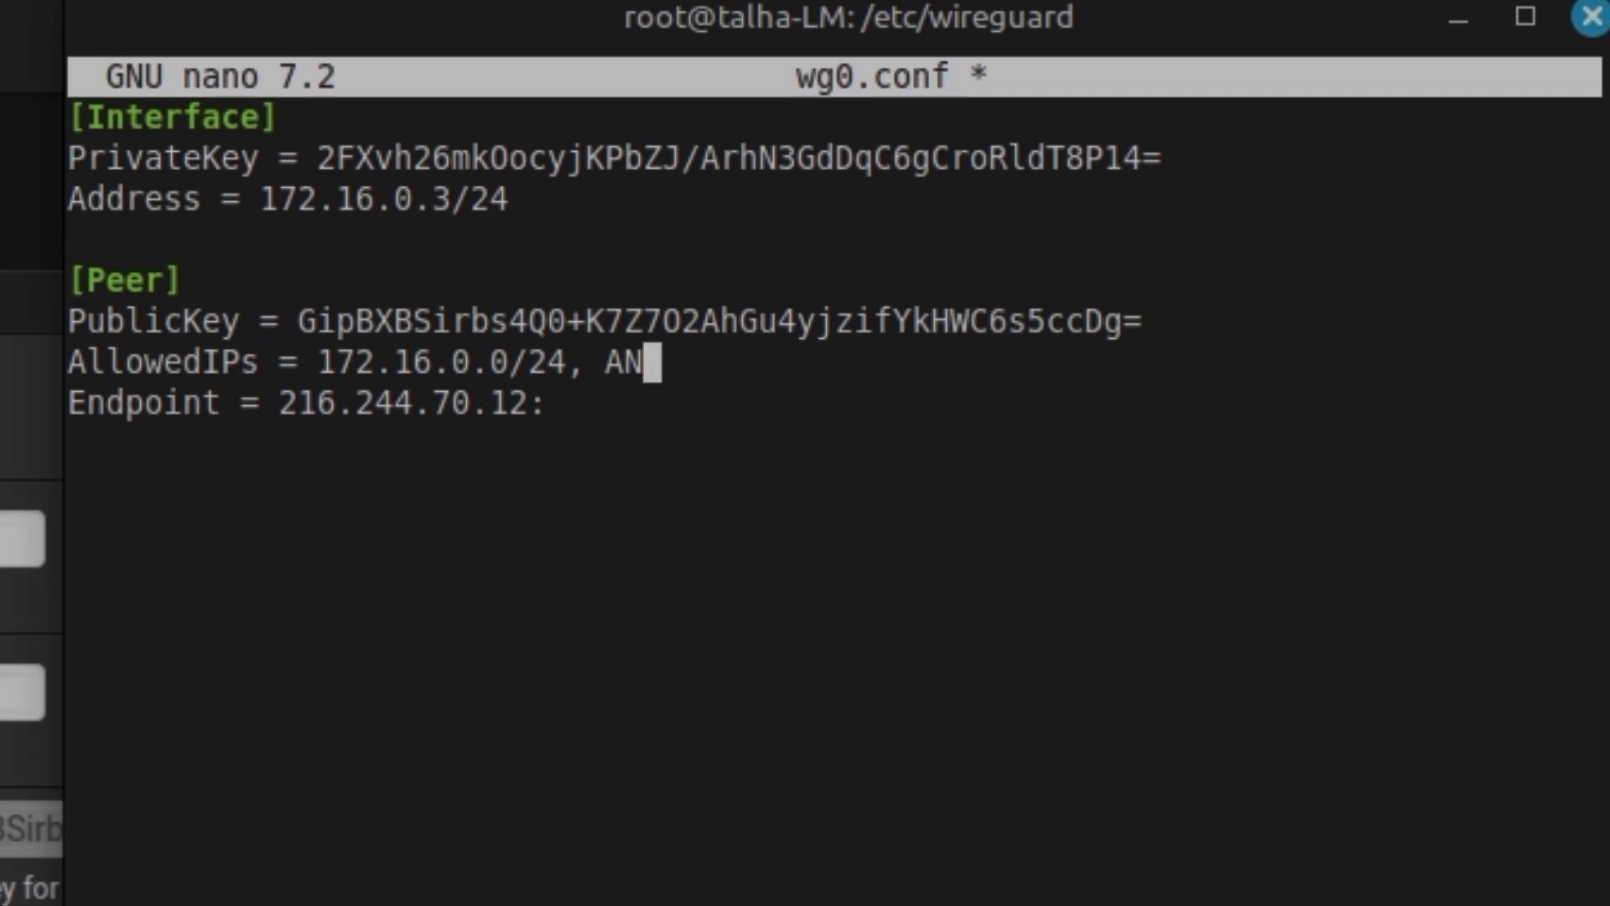
key(BackSpace)
key(BackSpace)
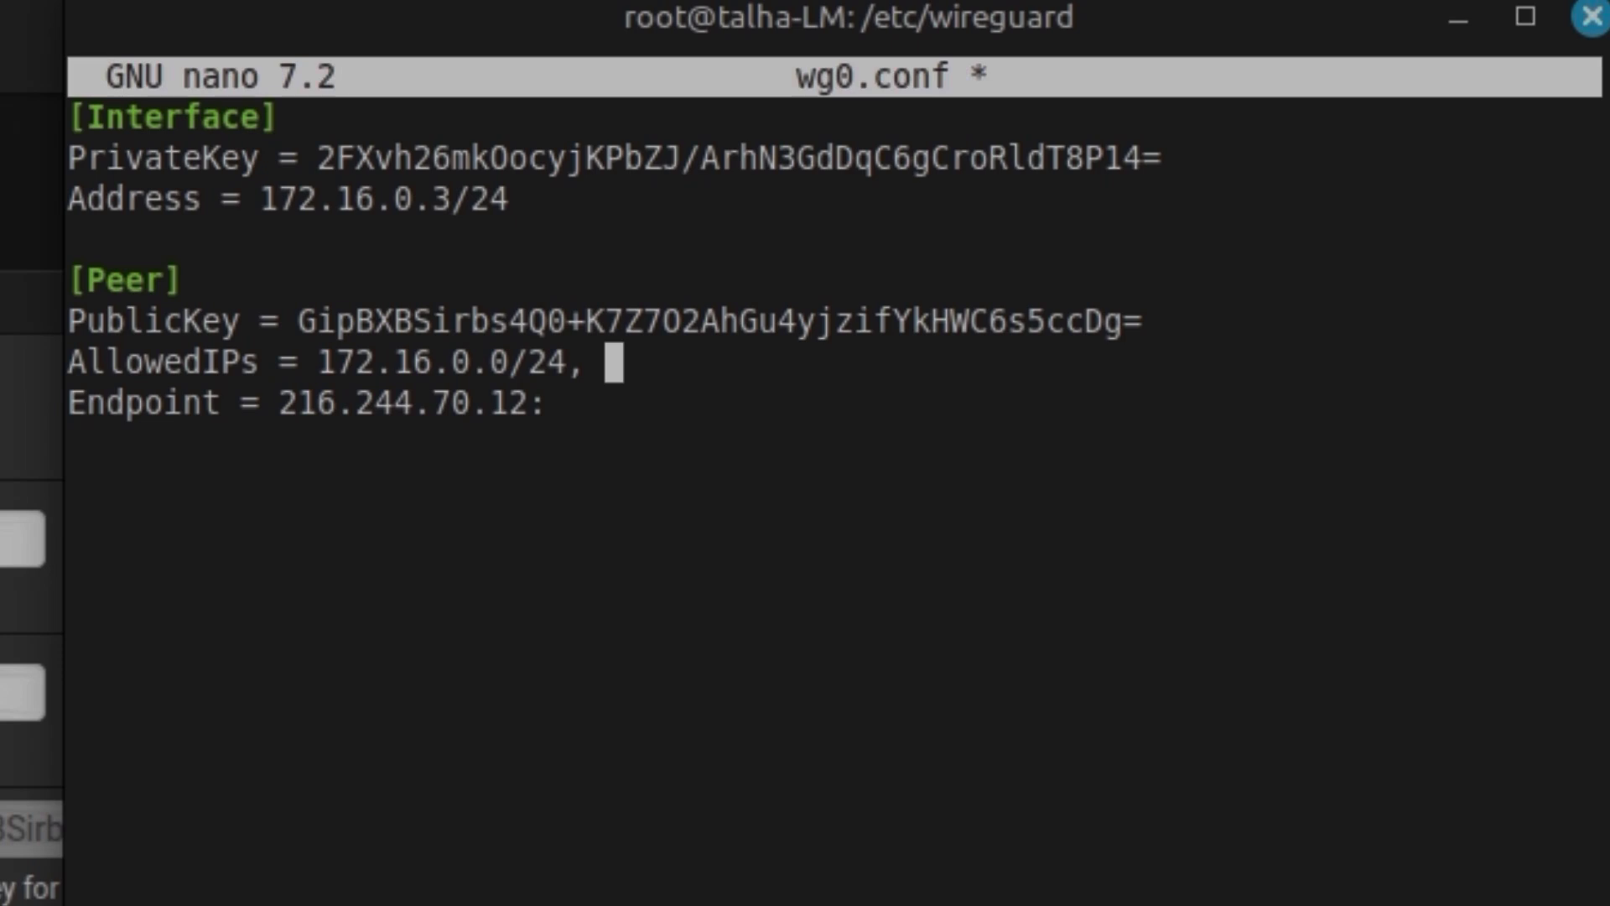
text(10.0.)
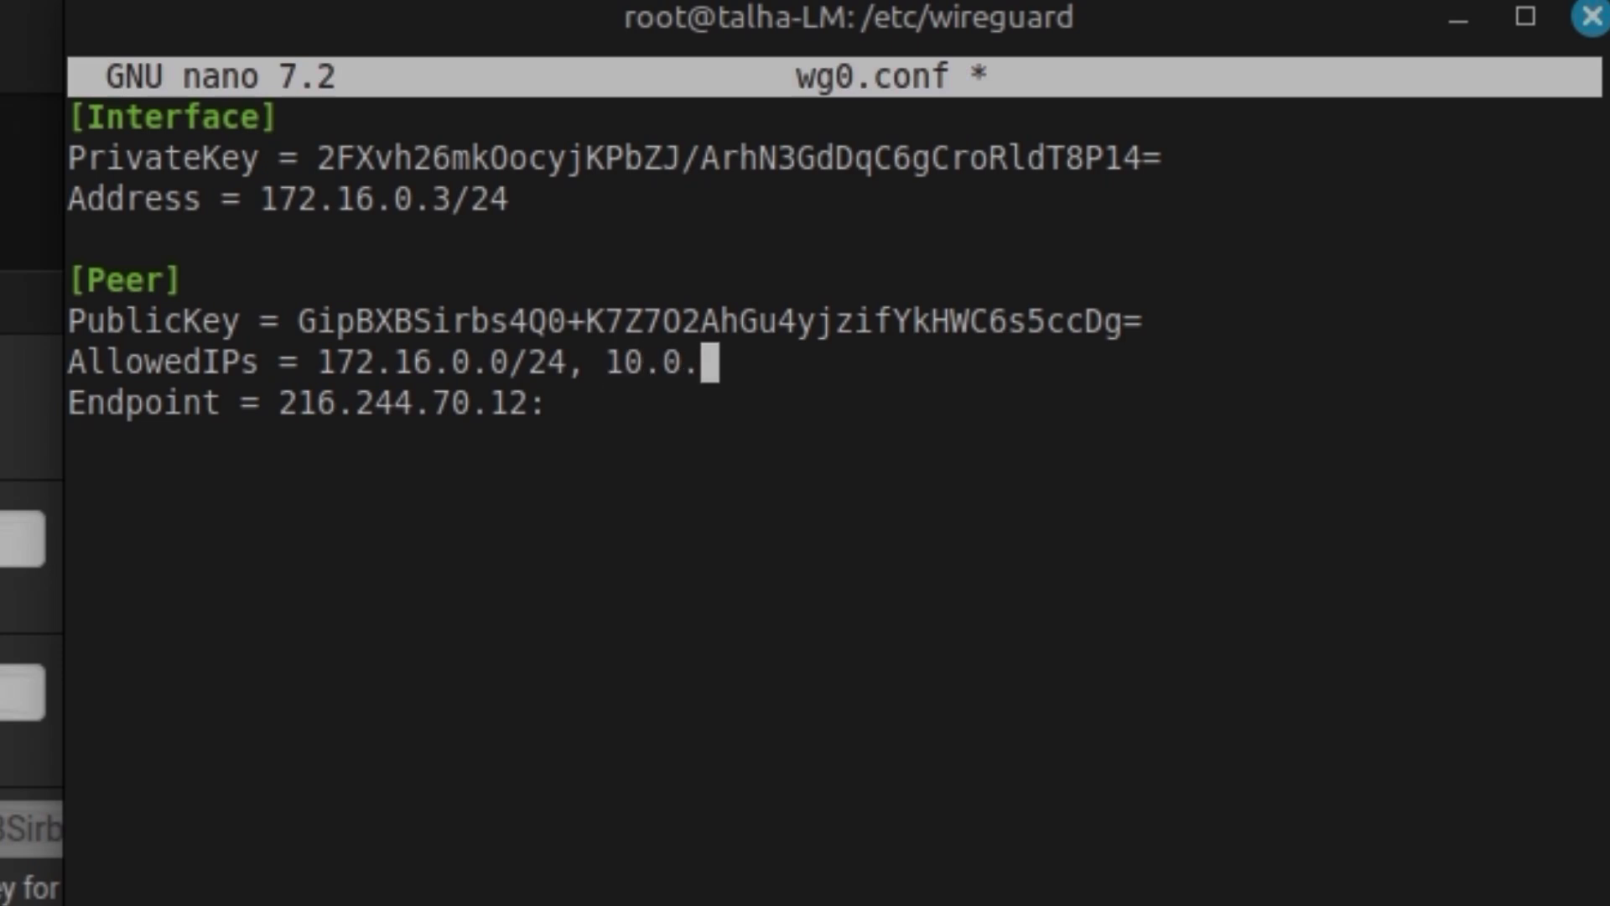
text(0.0/)
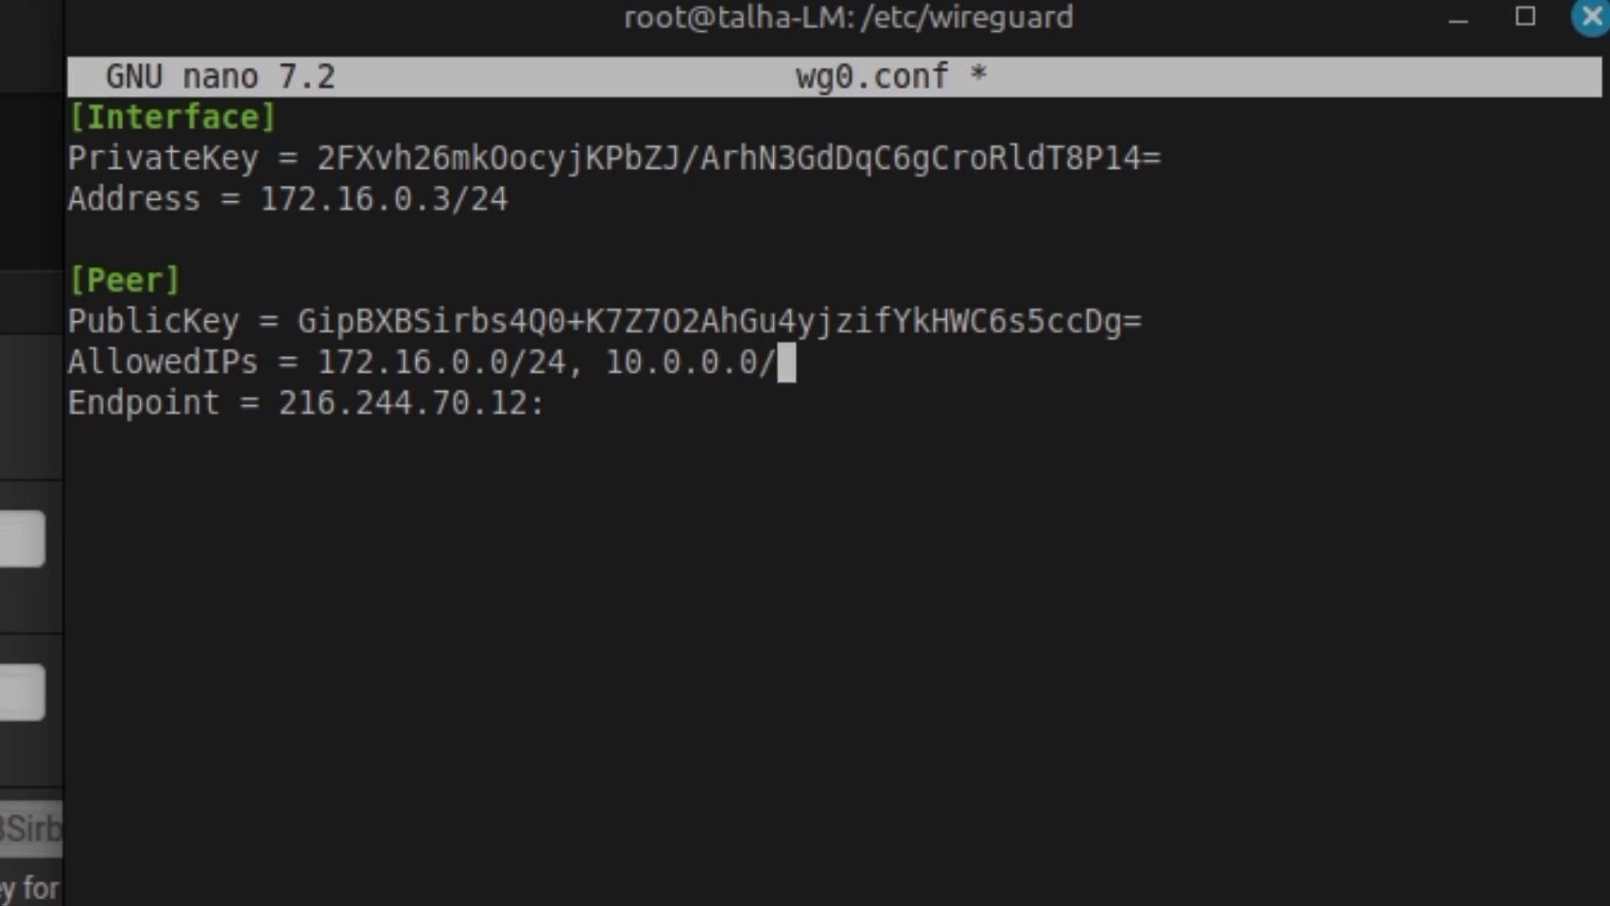
text(8)
key(Down)
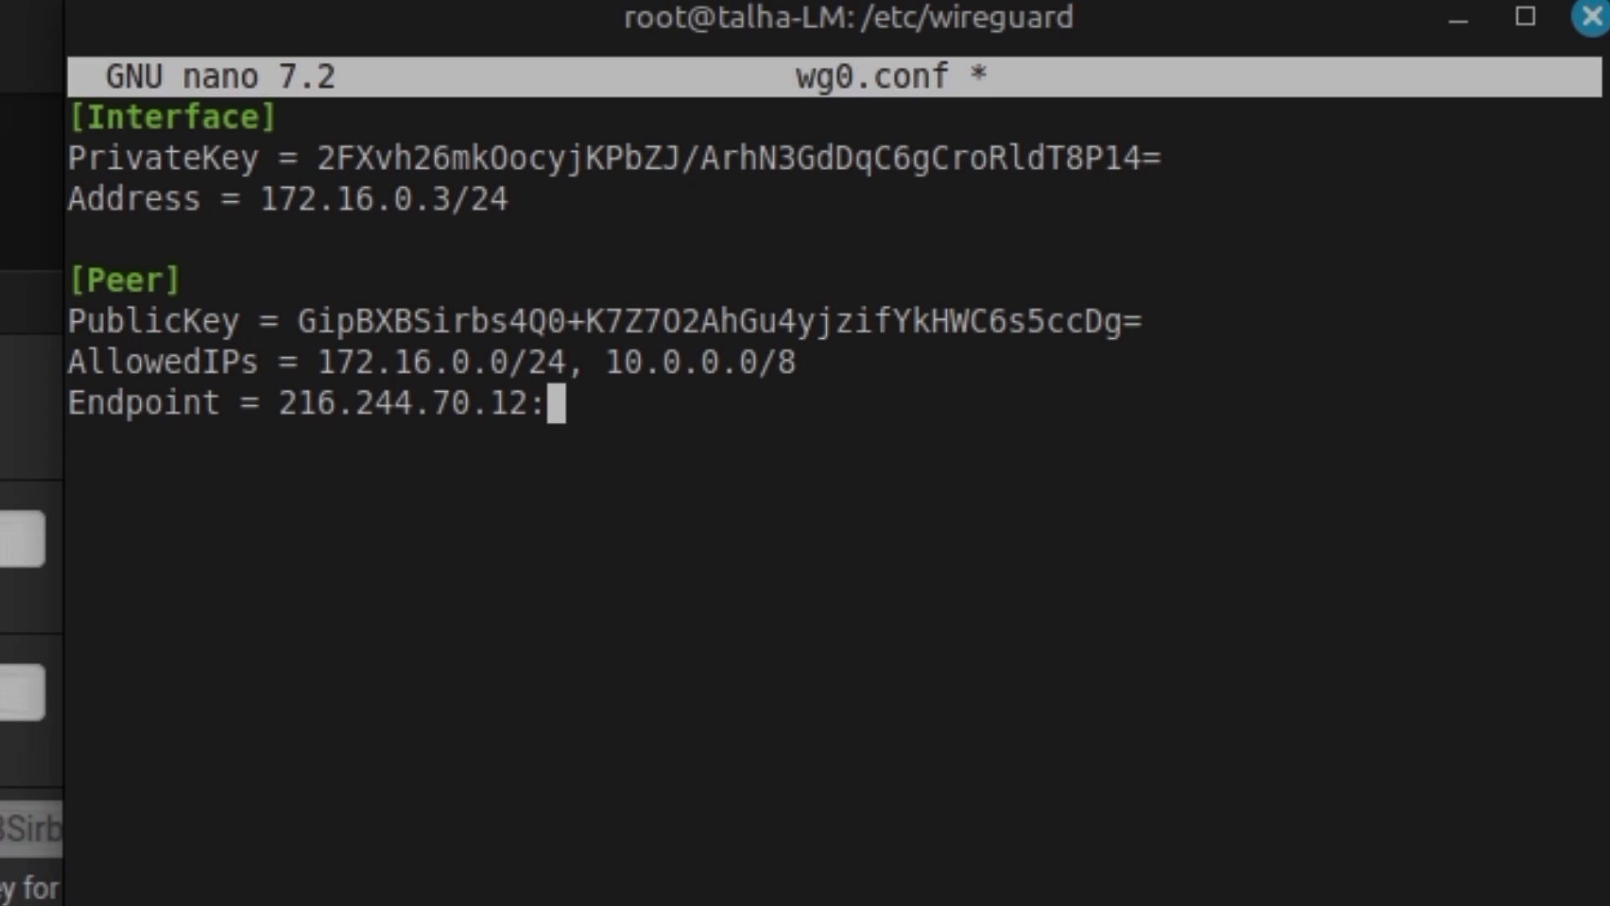
text(518)
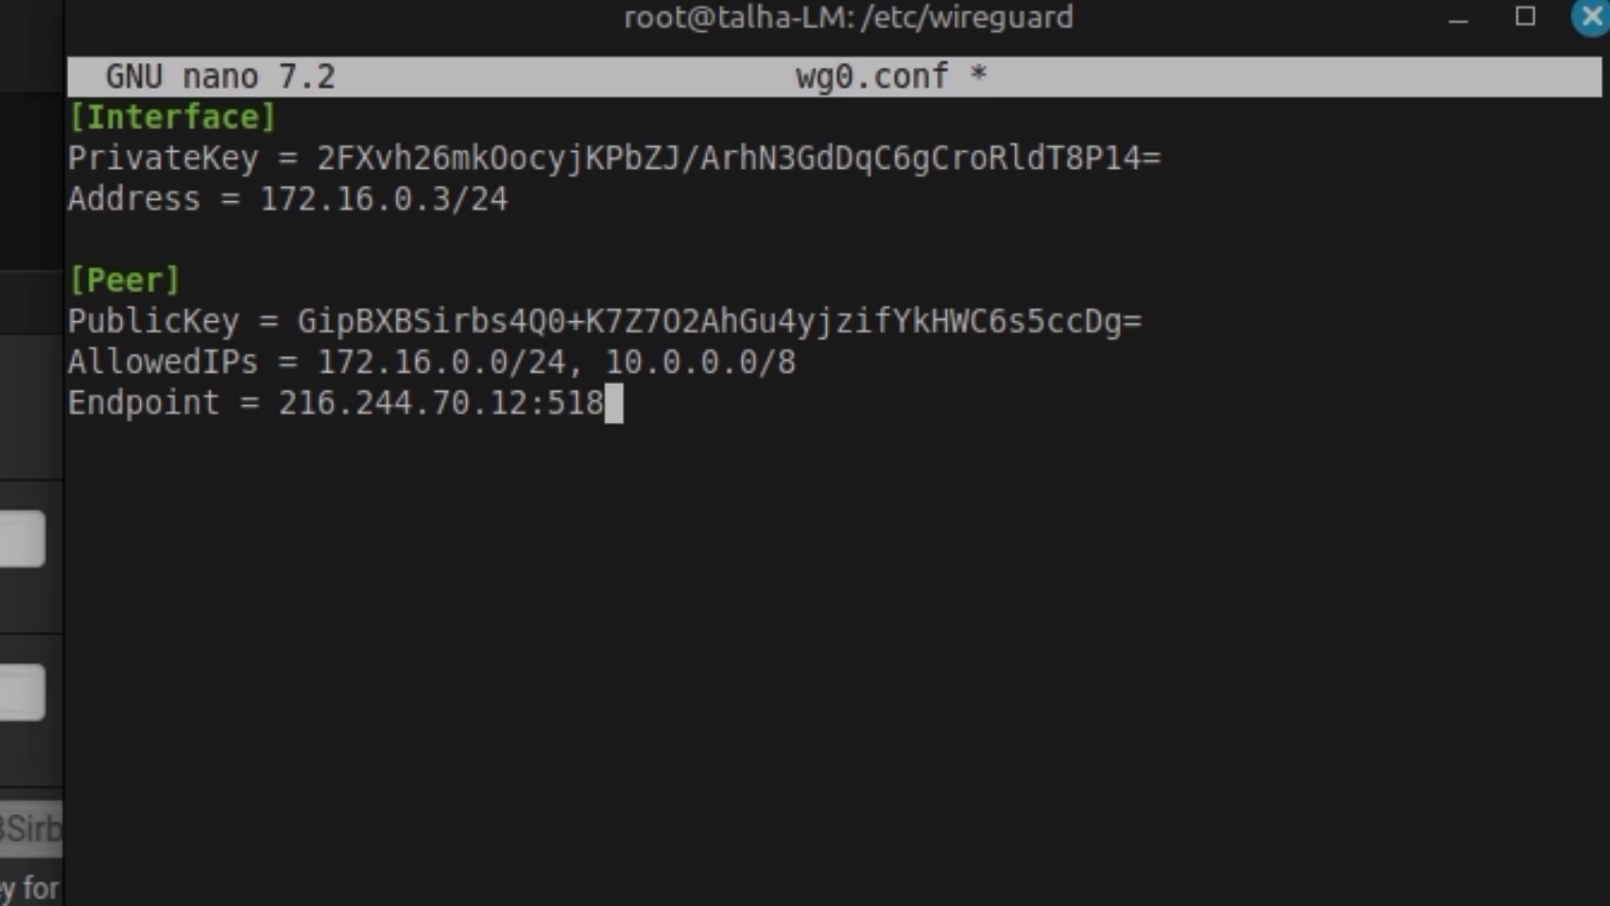
text(21)
Save wg0.conf and exit nano
key(ctrl+o)
key(Return)
key(ctrl+x)
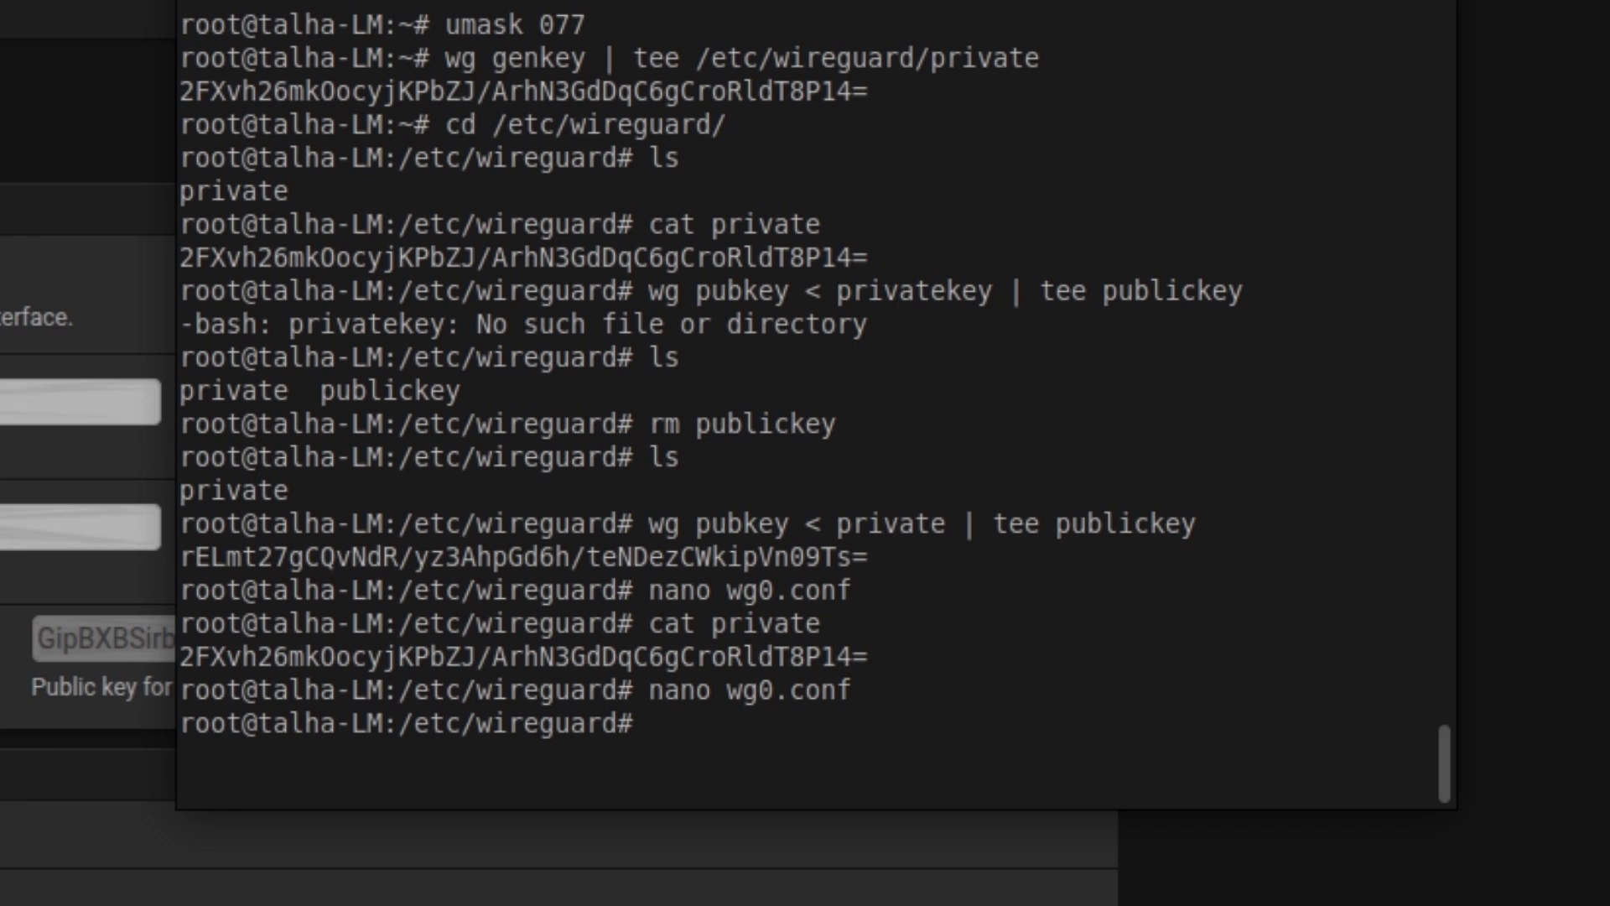
Ping 10.0.0.11 and stop it after it gets 100% packet loss
text(ping )
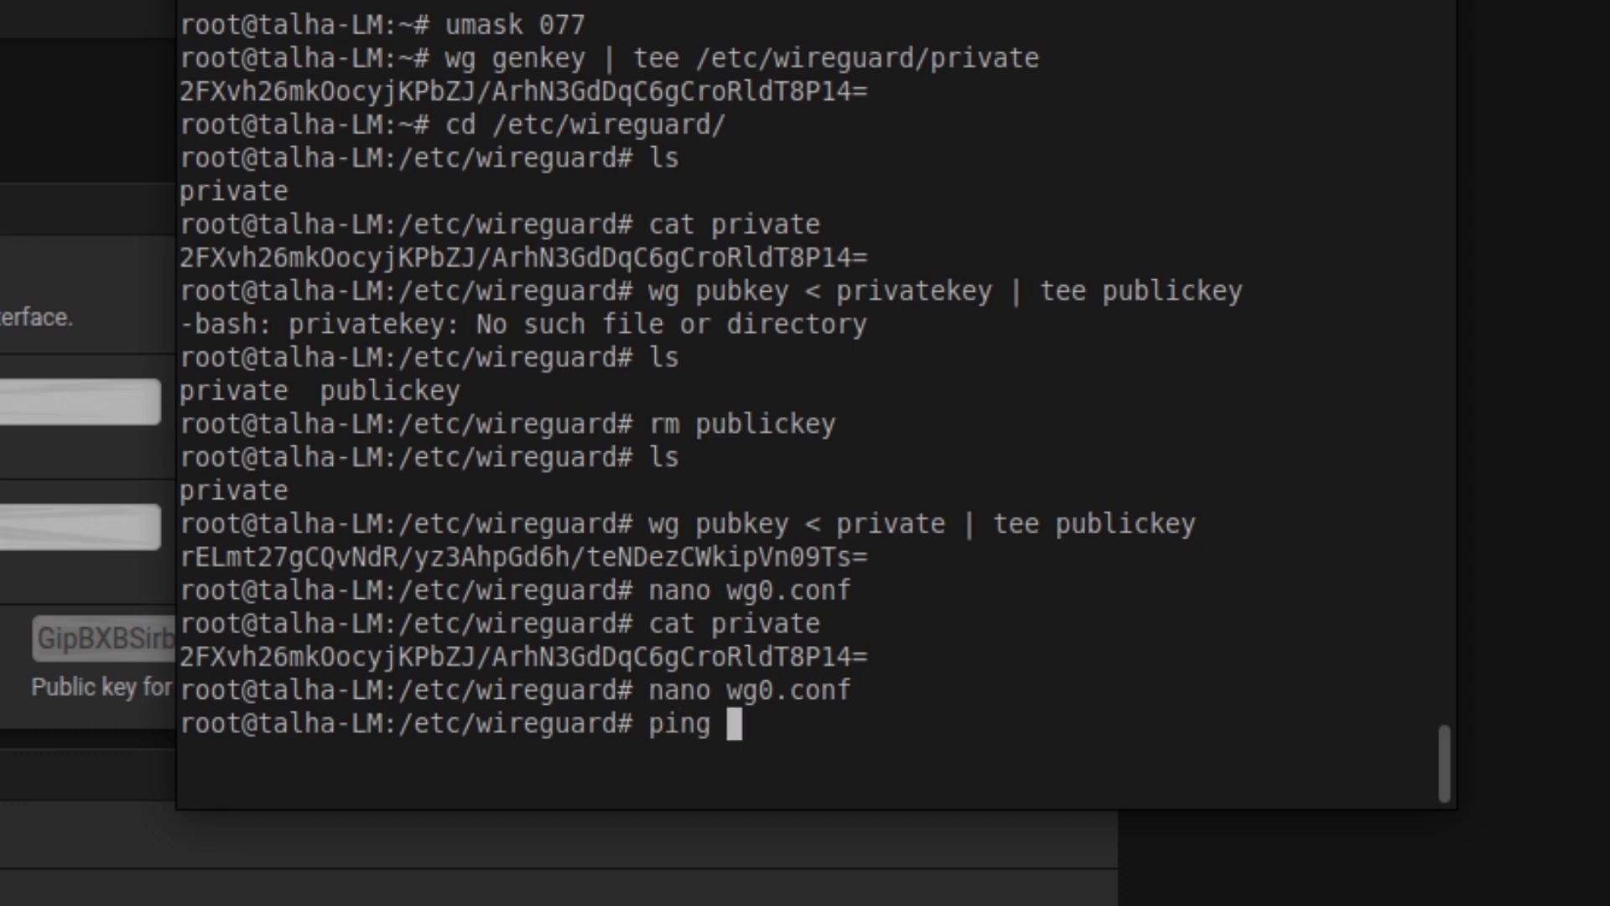
text(10.0.0.411)
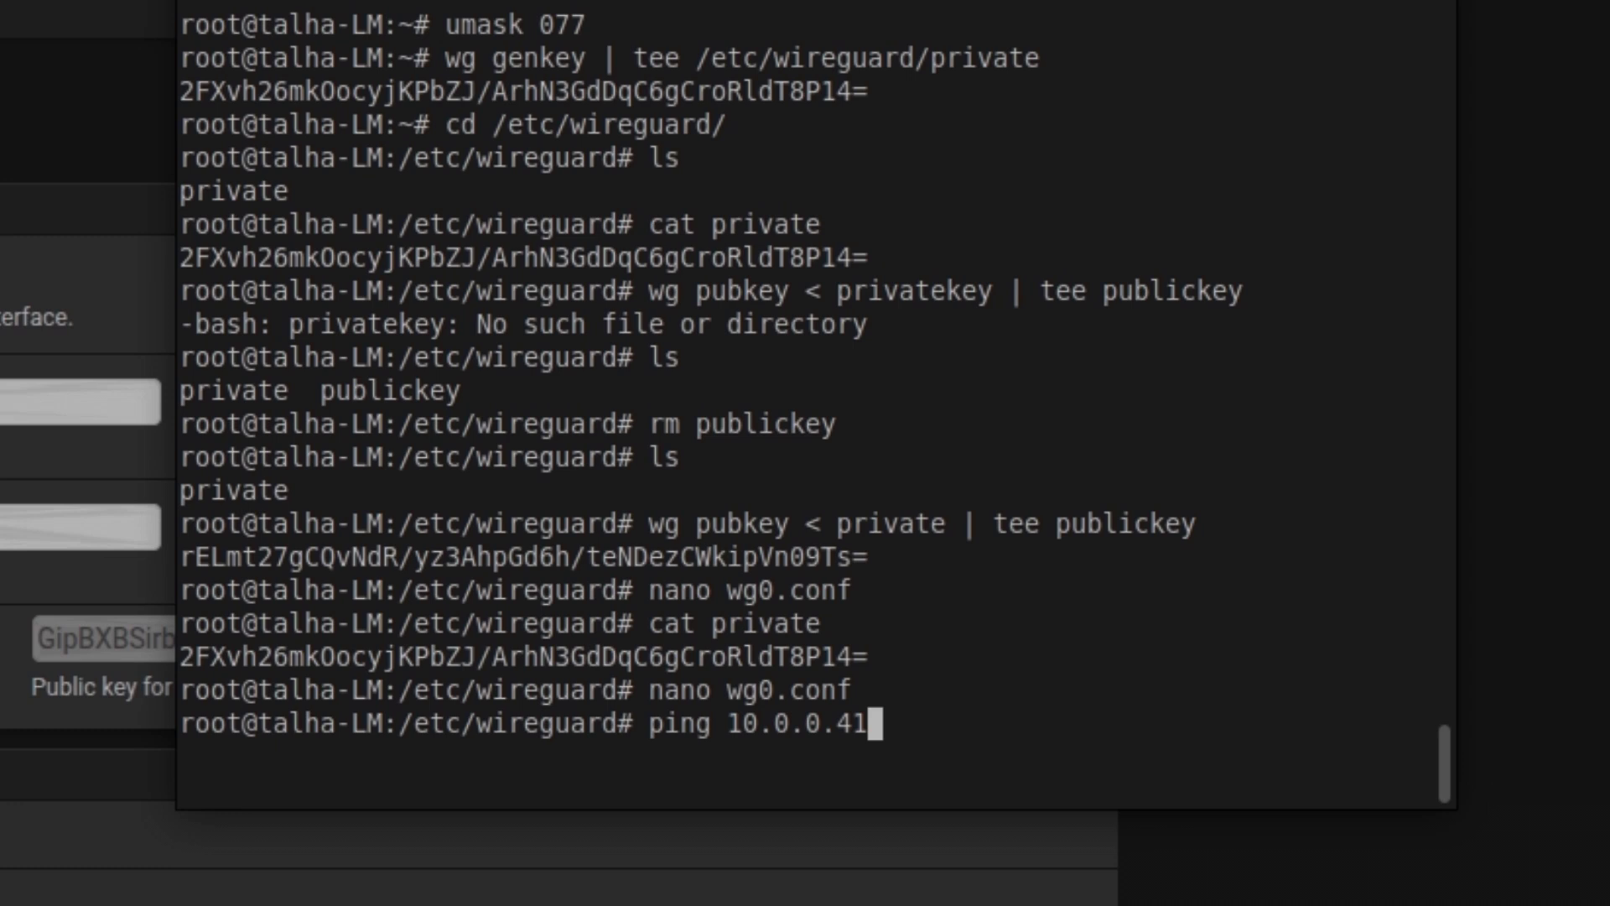
key(BackSpace)
key(BackSpace)
key(BackSpace)
text(11)
key(Return)
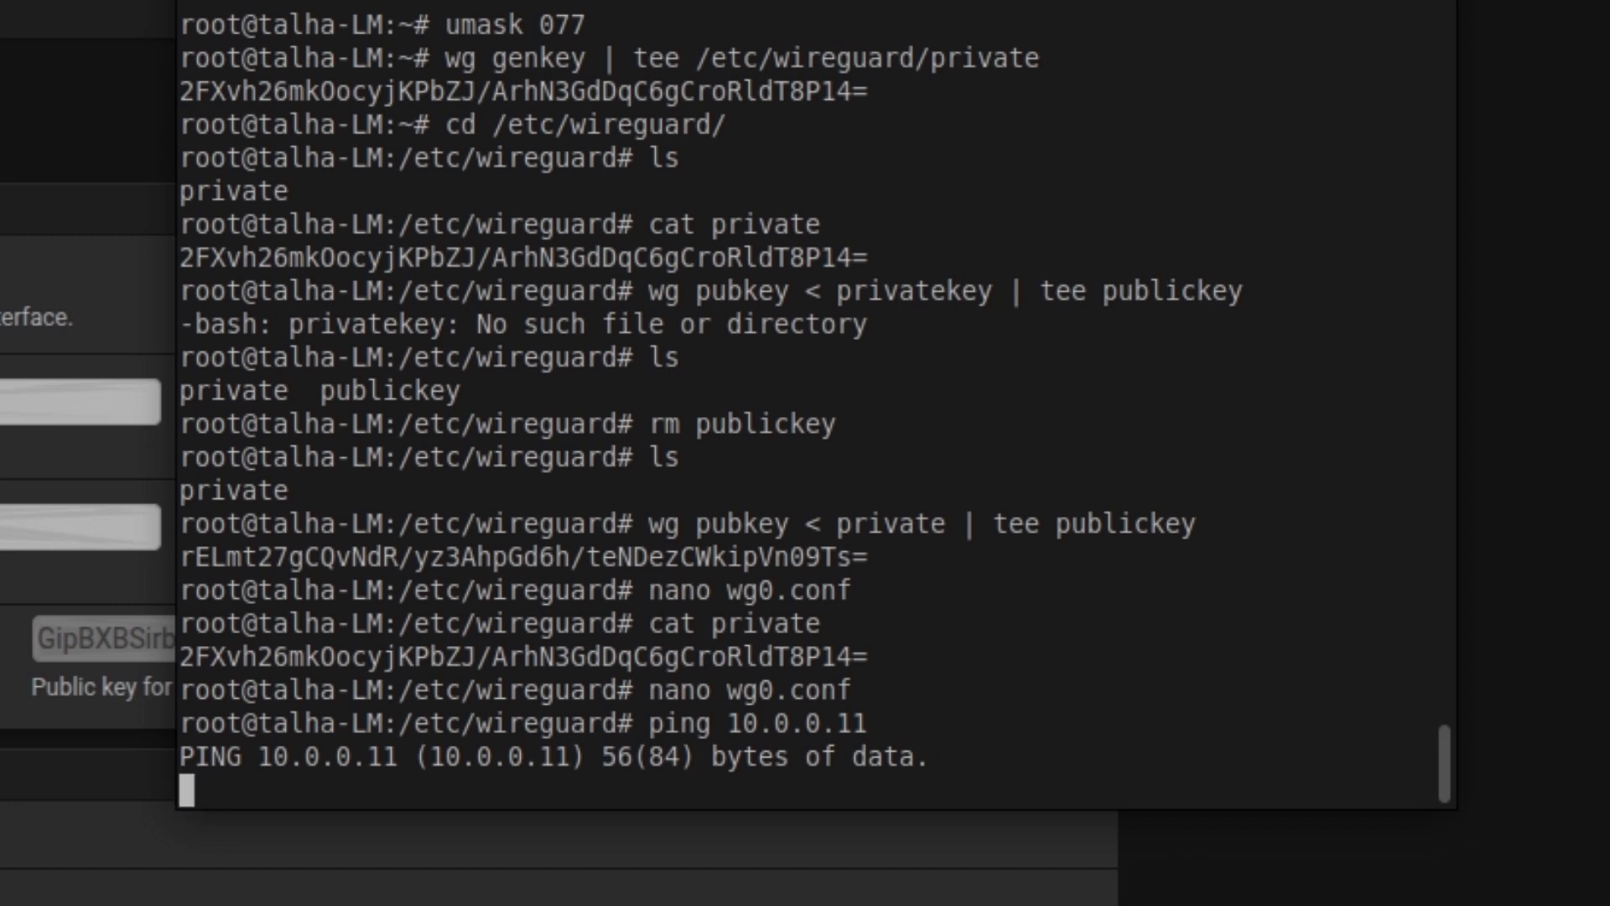
key(ctrl+c)
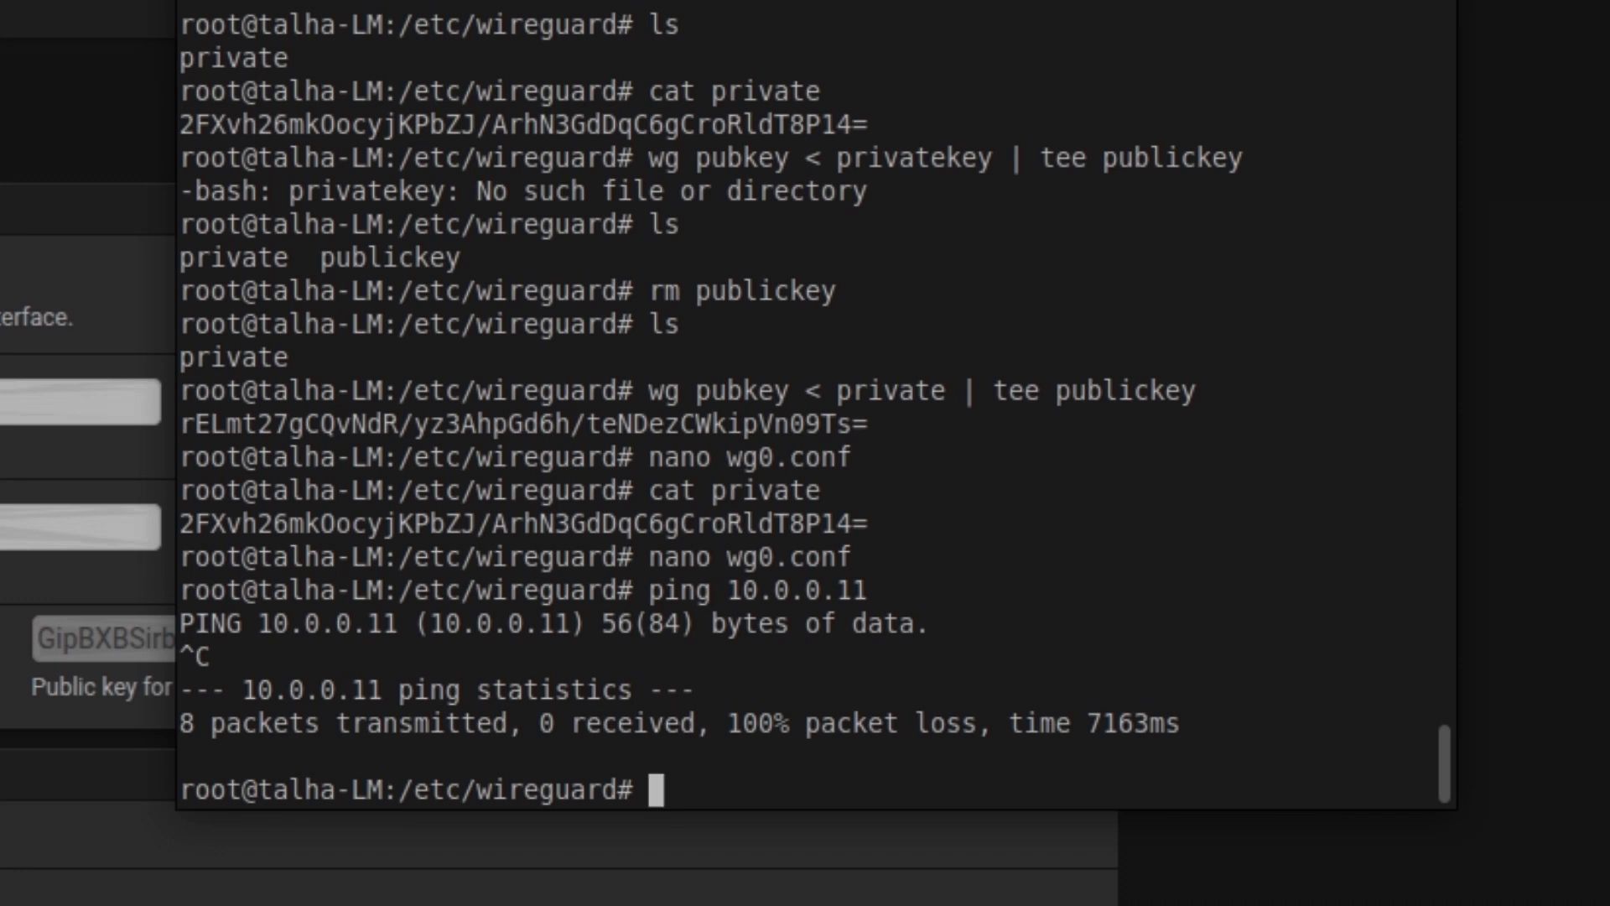
text(wg-quick )
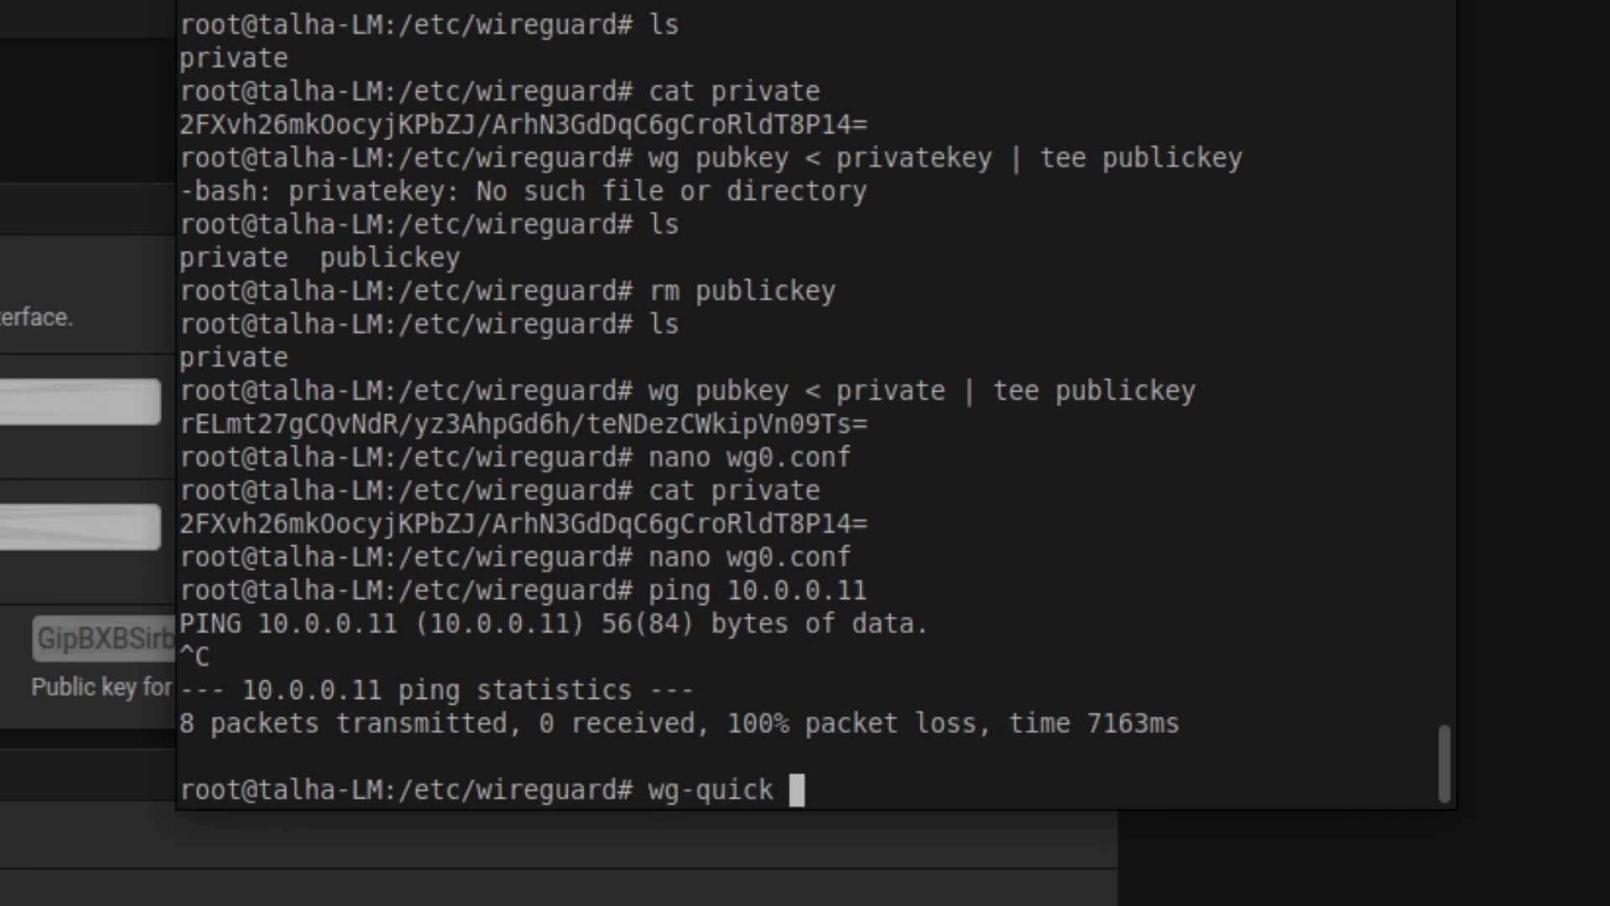
text(up wg0)
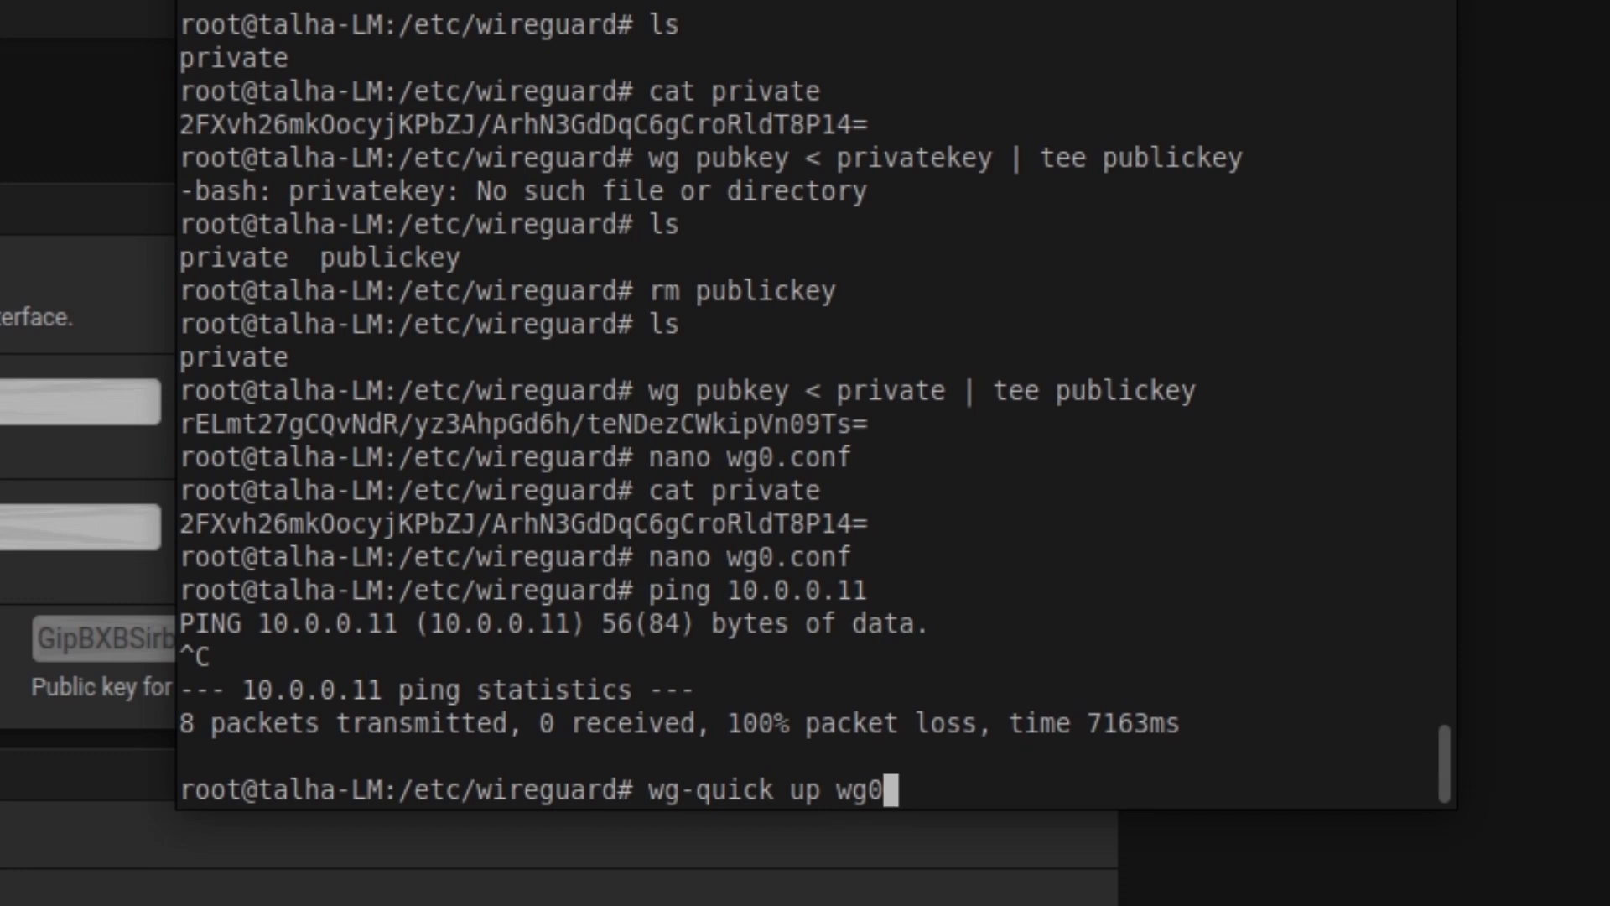
Bring up wg0 with wg-quick and check wg show lists peer 216.244.70.12:51821
key(Return)
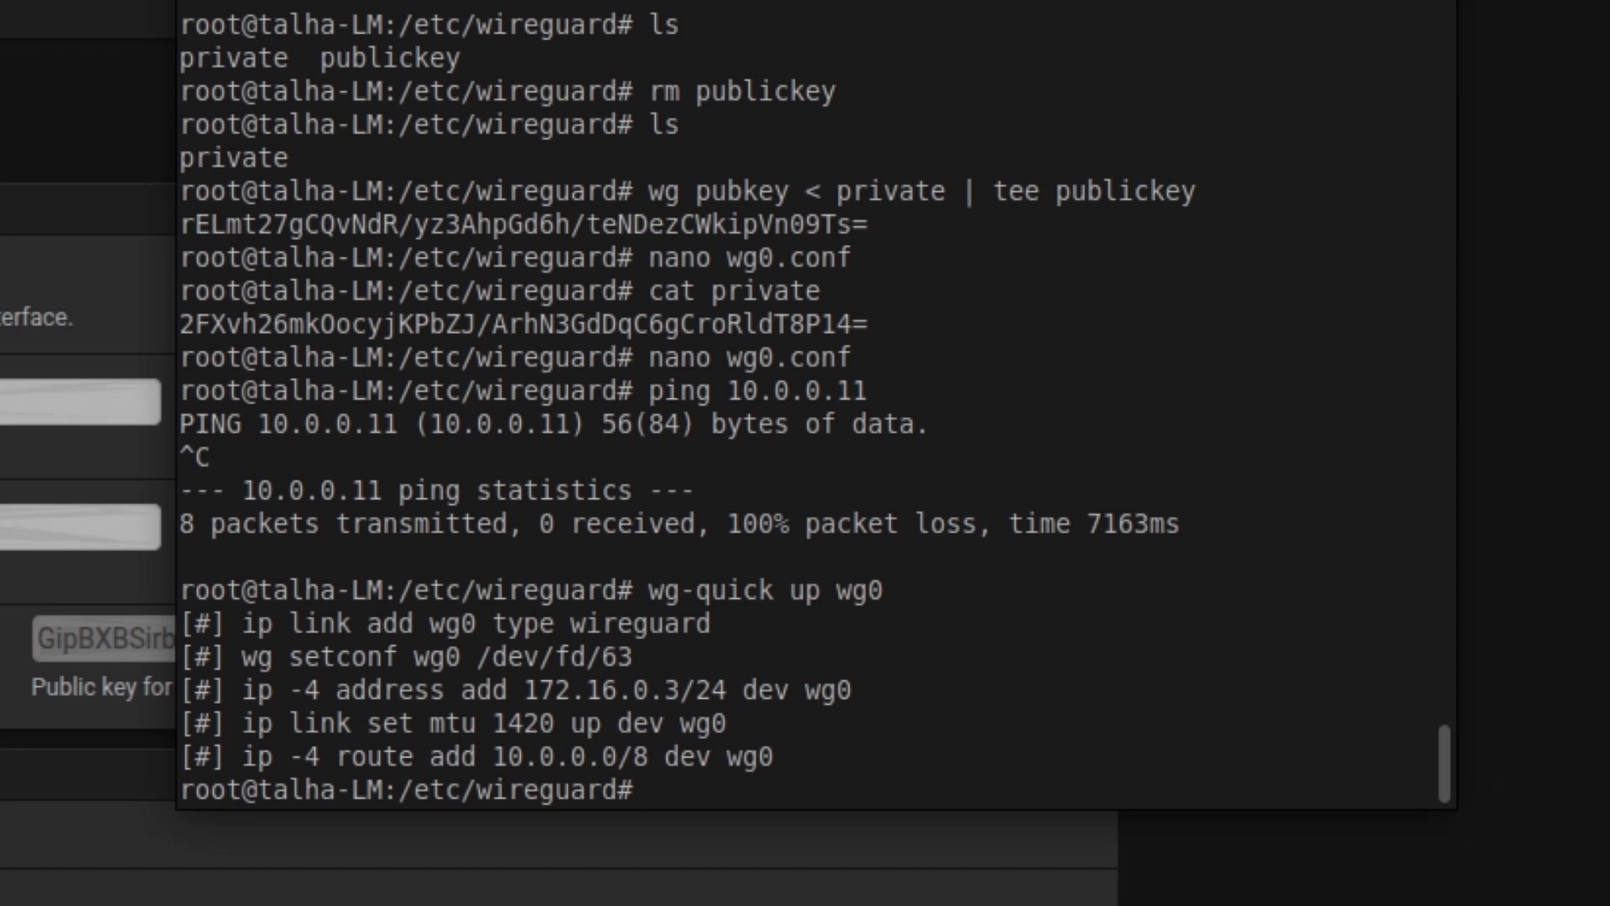
text(wg show)
key(Return)
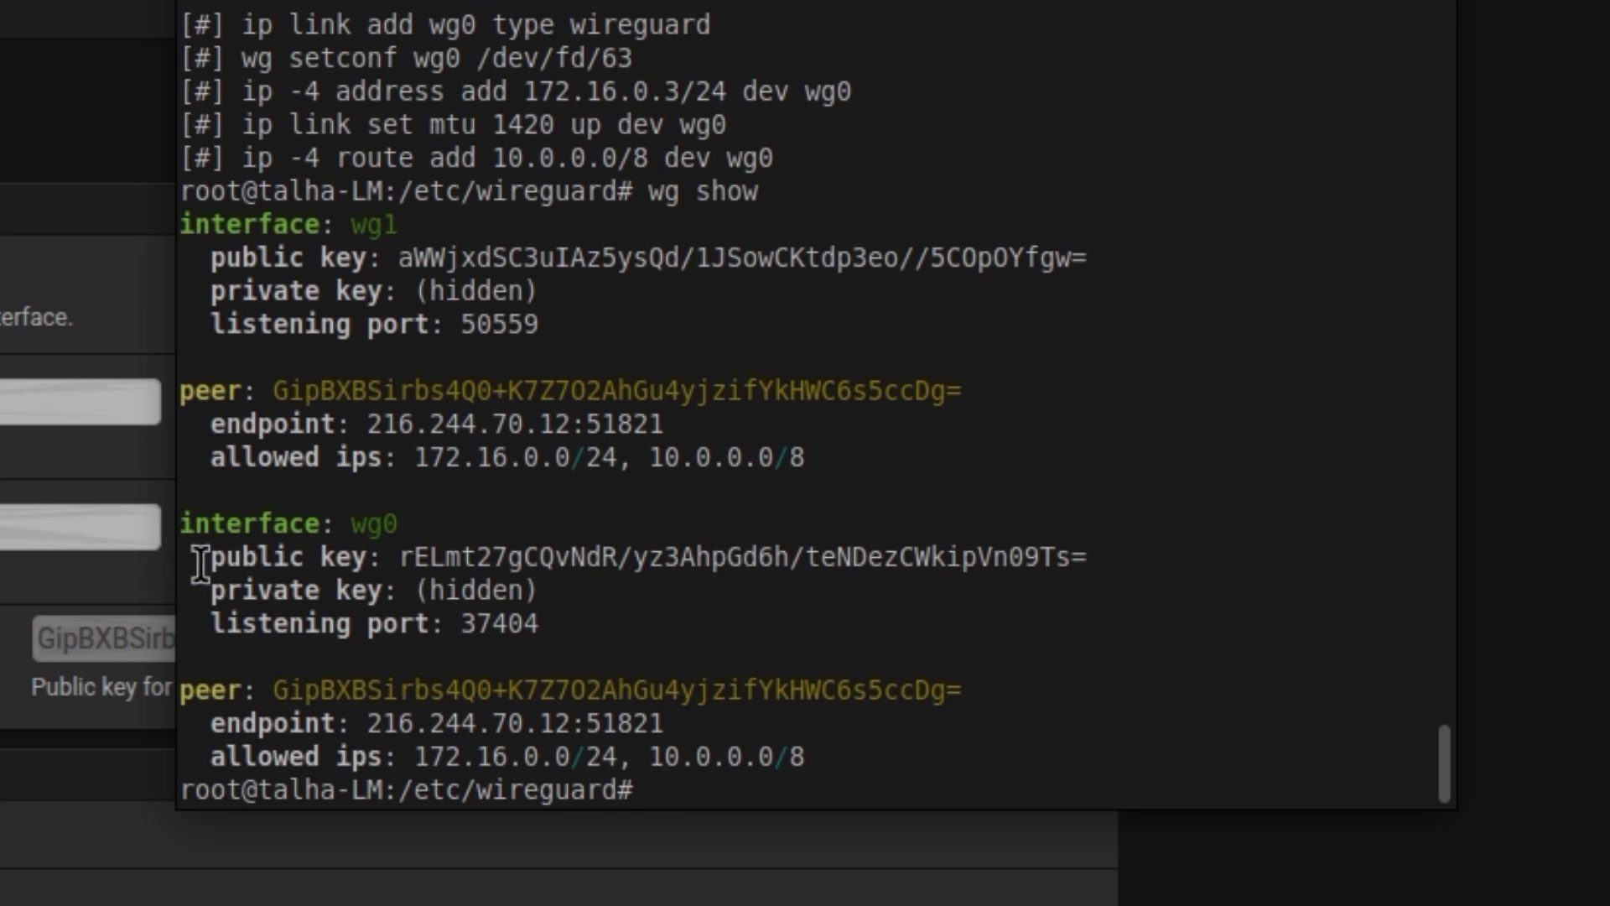
drag(201, 563, 680, 635)
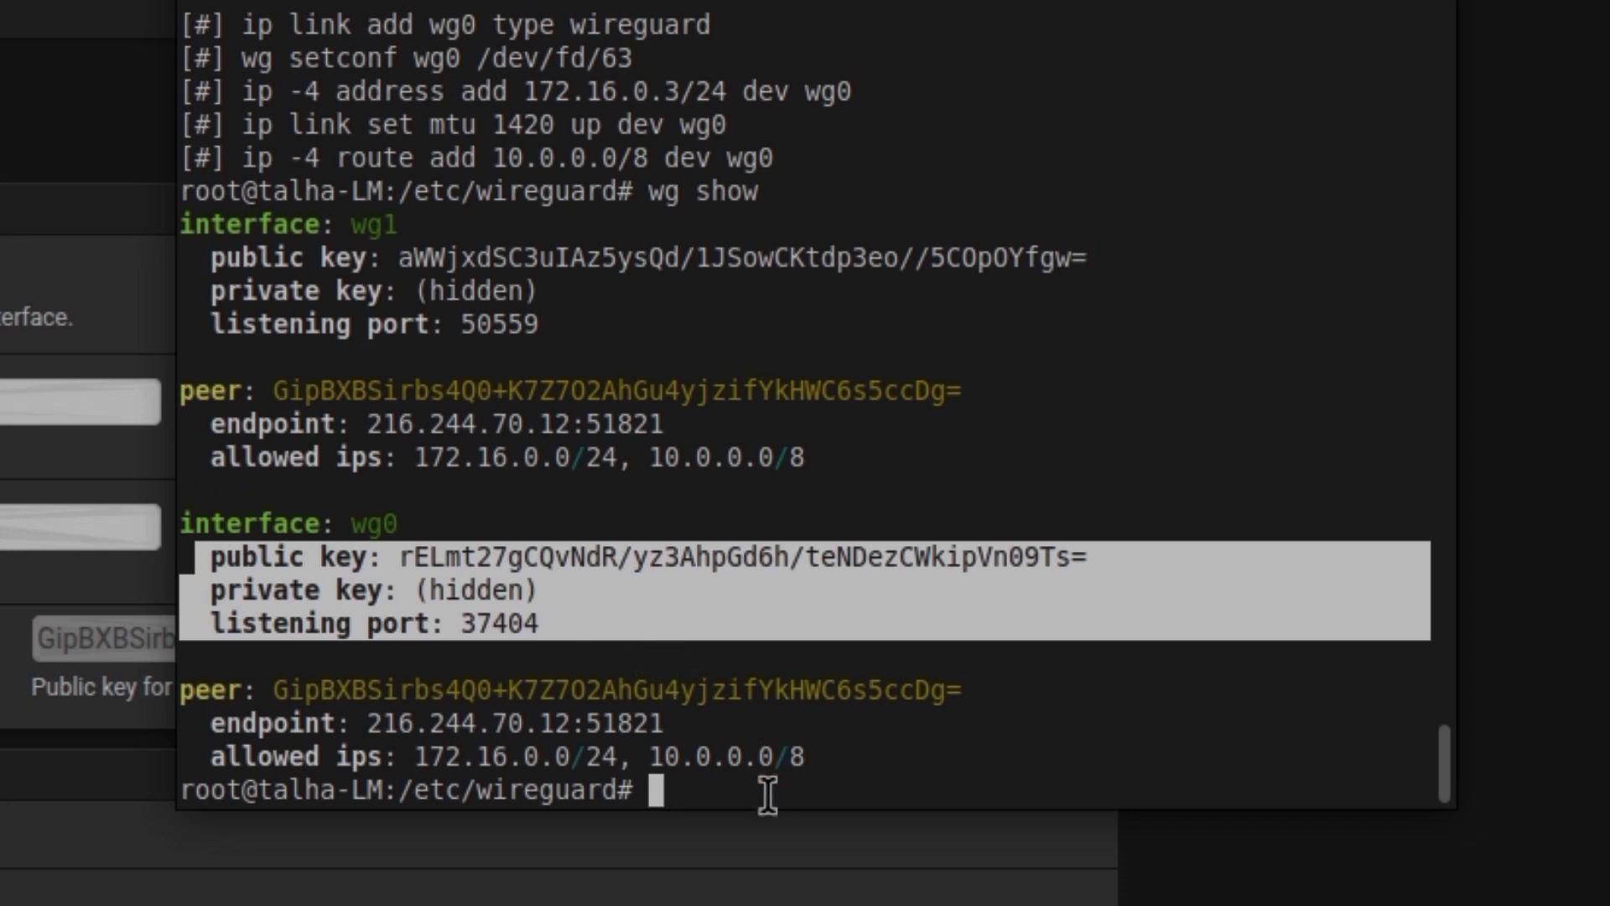
click(724, 790)
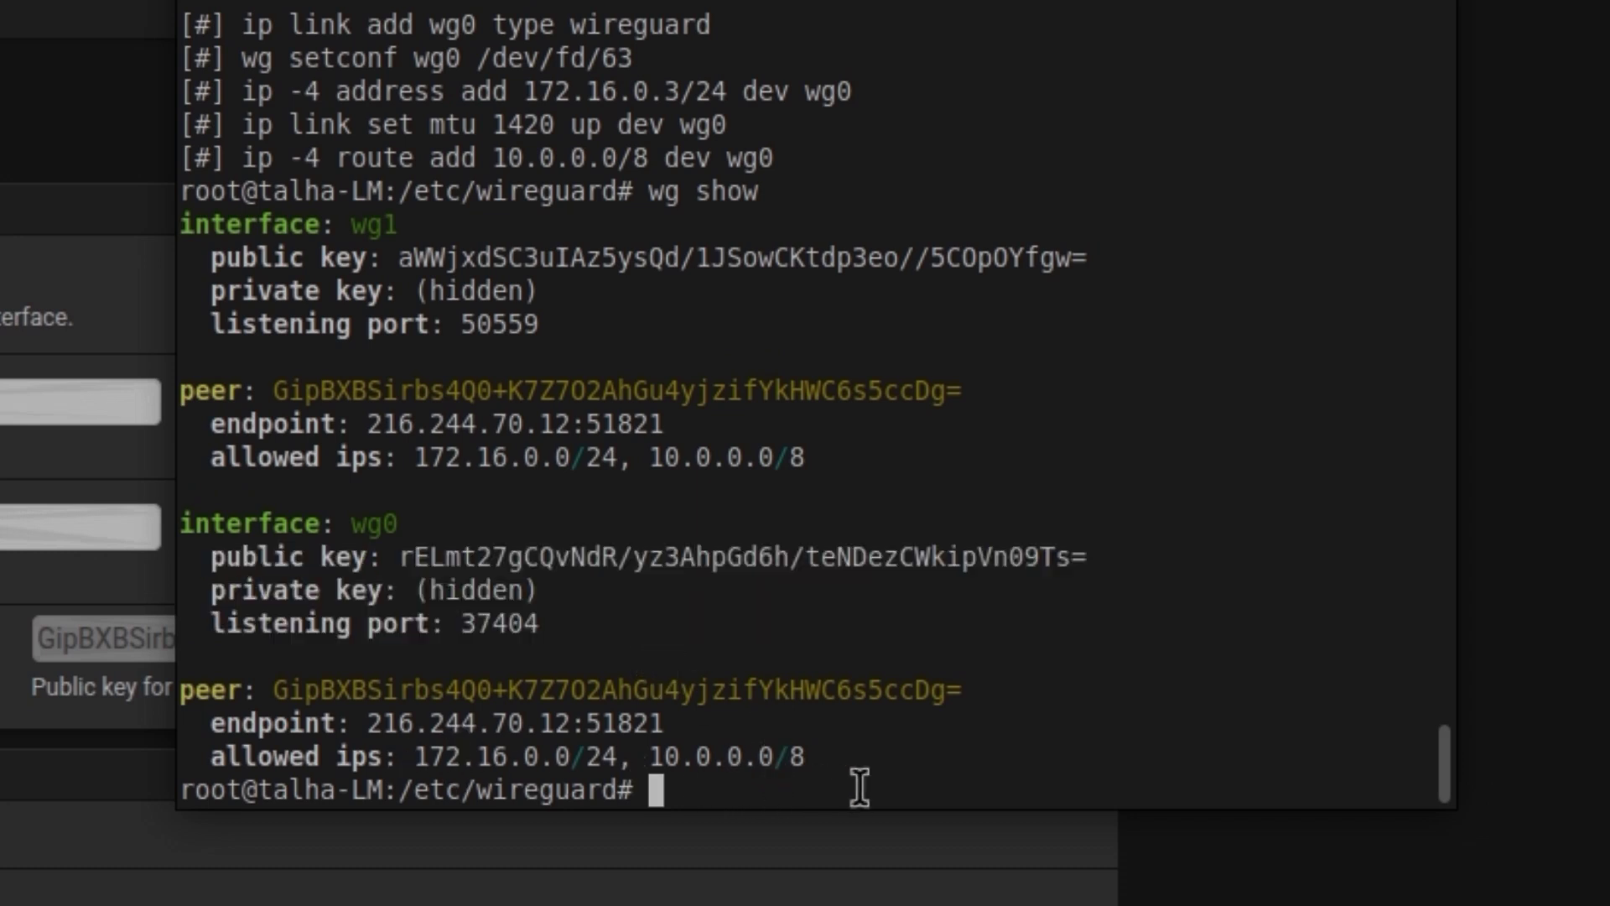
Clear the screen and confirm with ip a that wg0 has 172.16.0.3/24
key(ctrl+l)
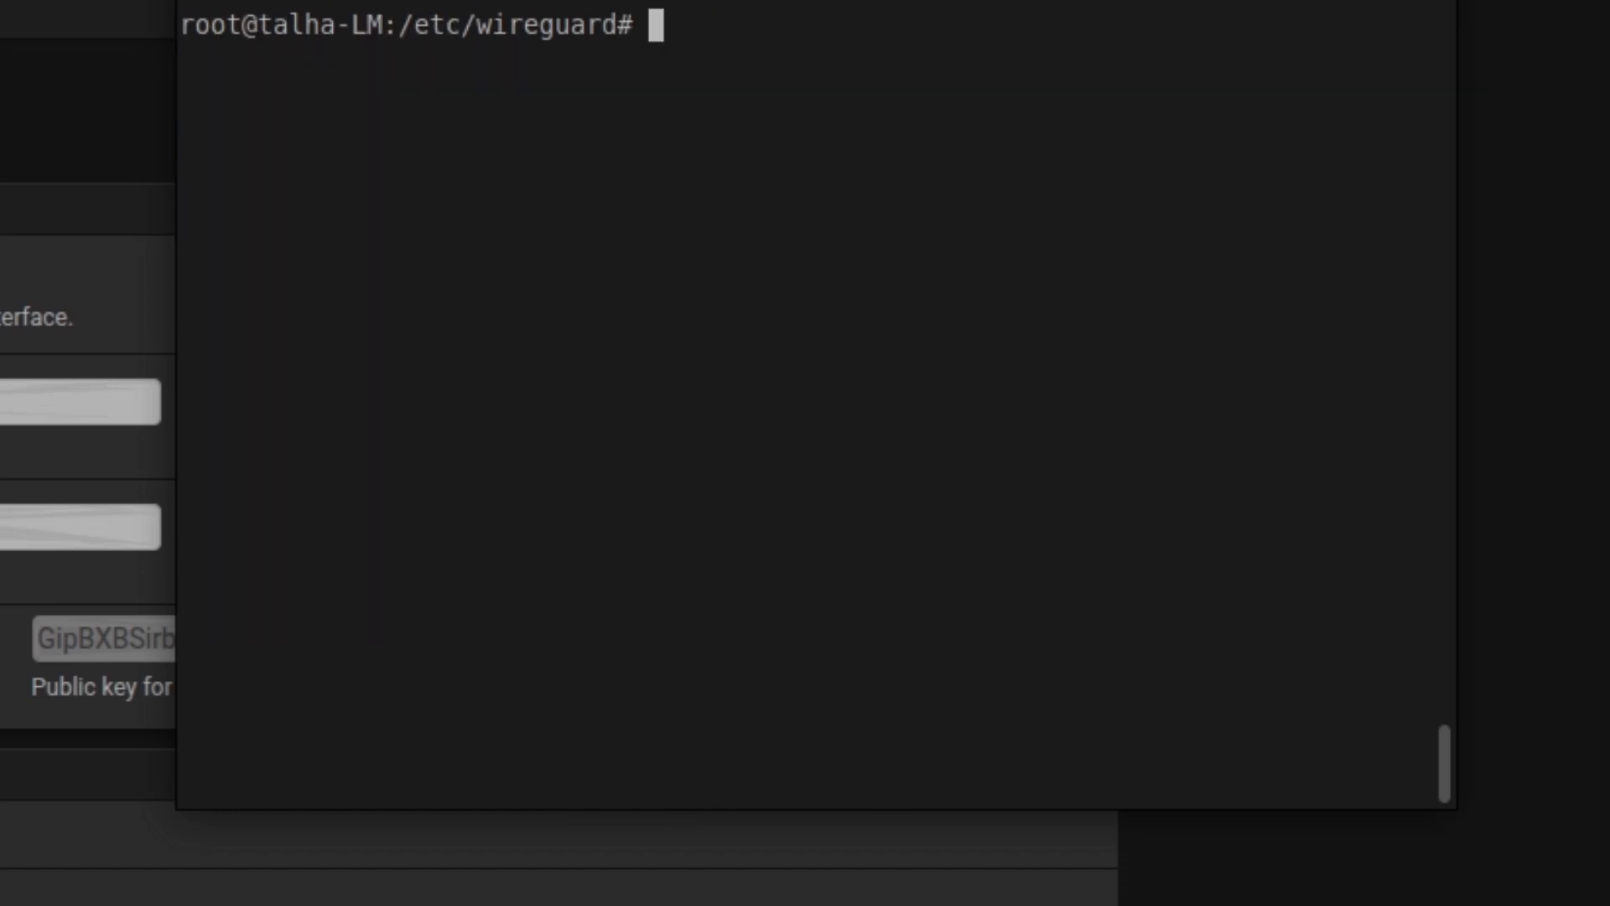
key(Return)
key(Return)
key(Return)
text(ip a)
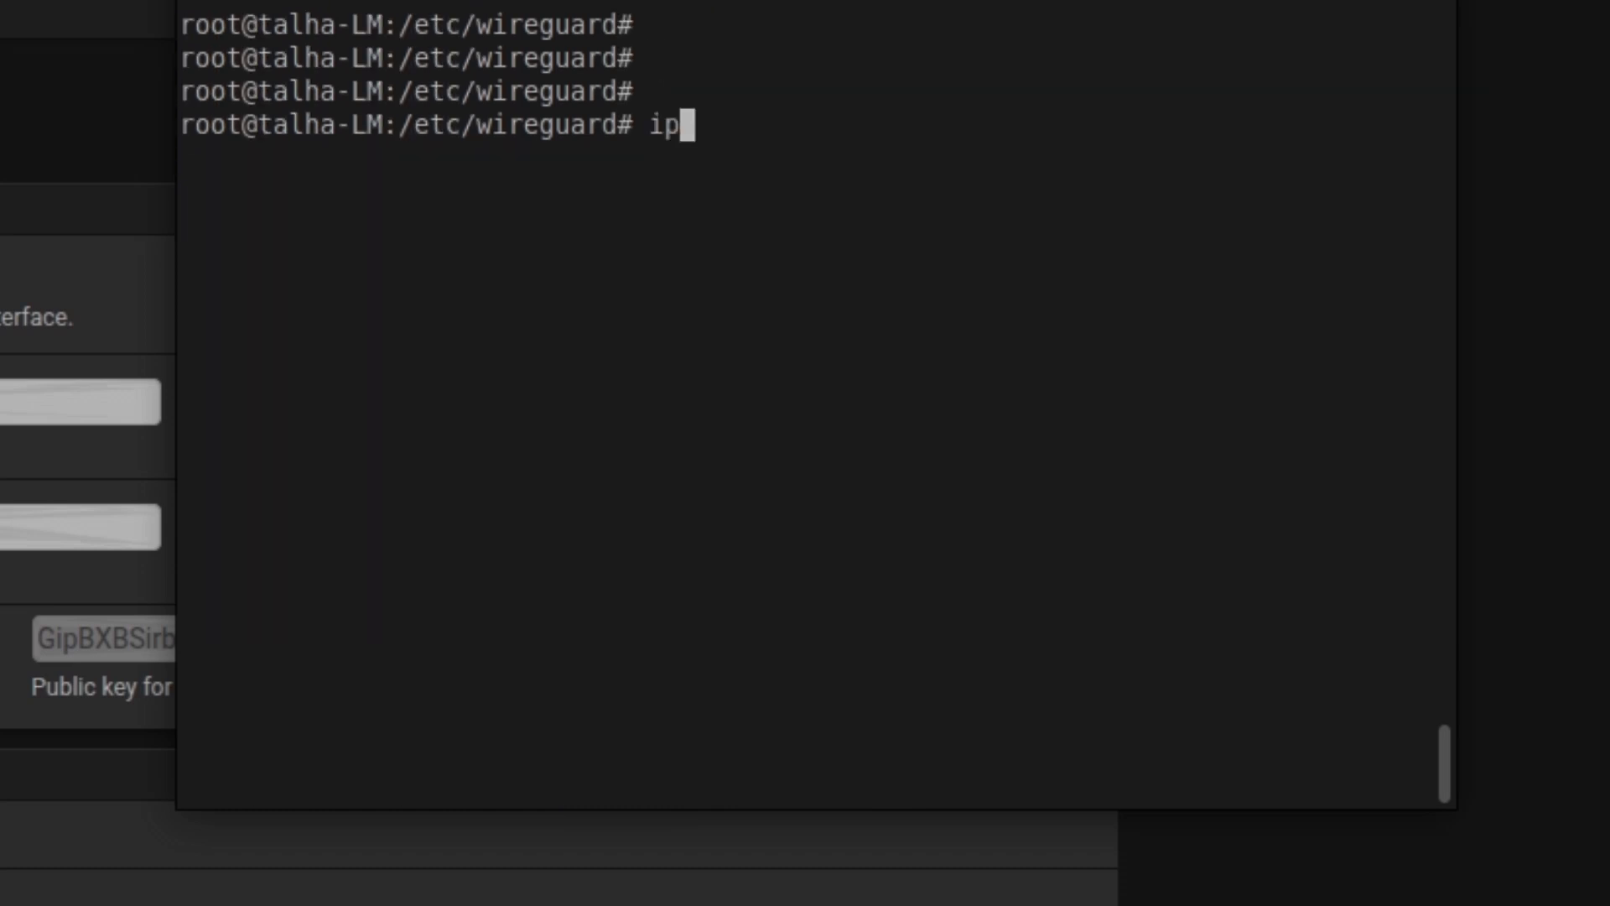
key(Return)
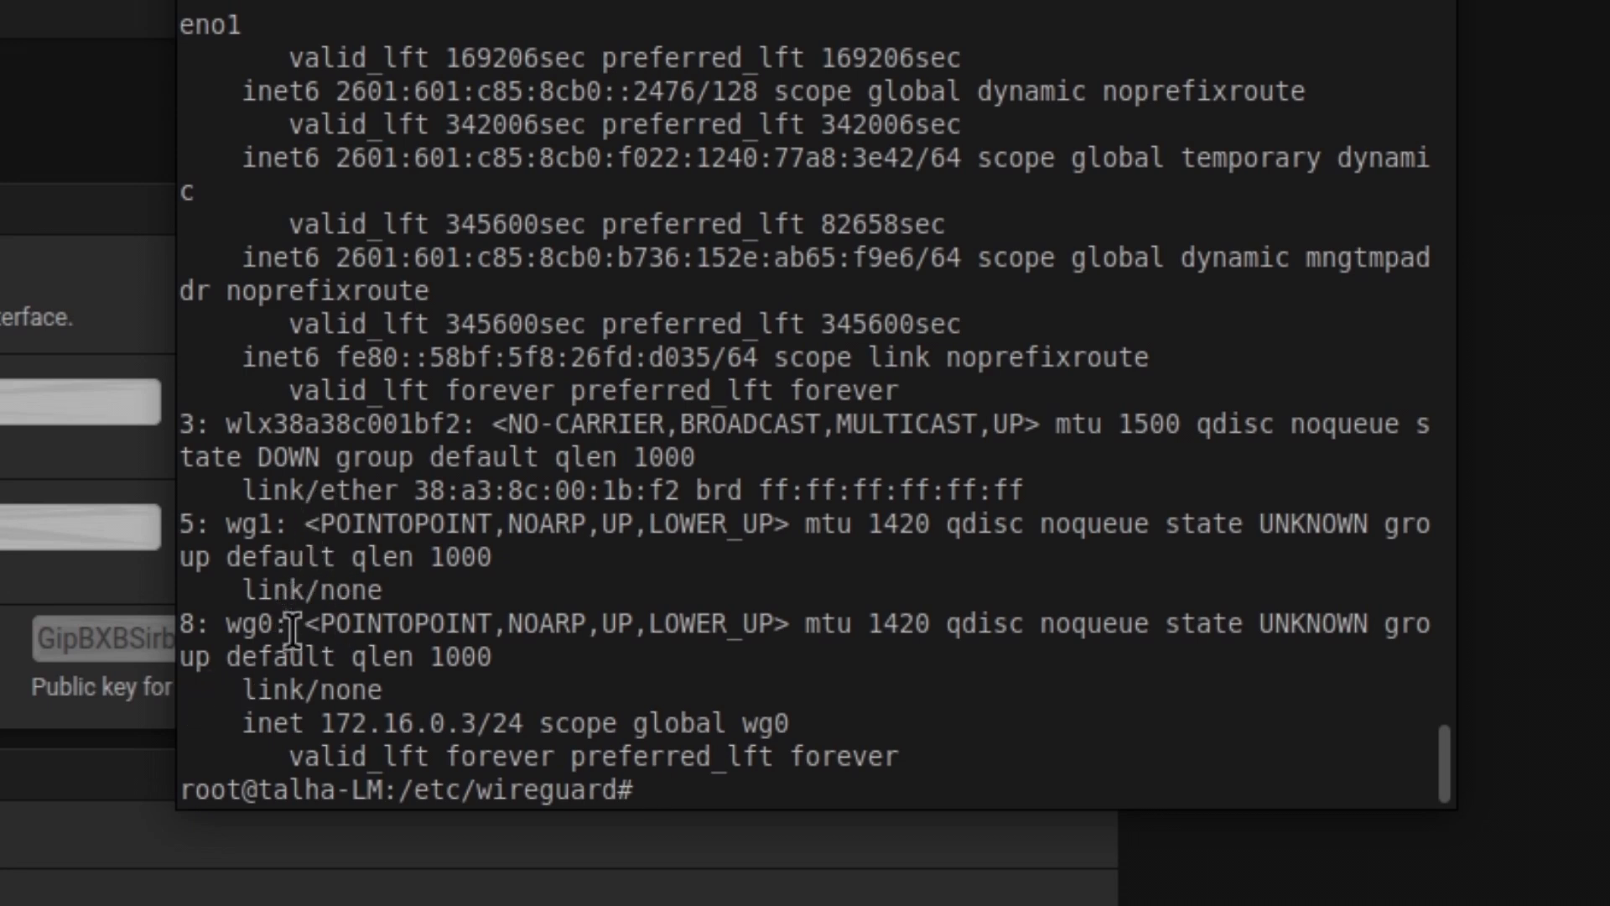
drag(211, 652, 618, 723)
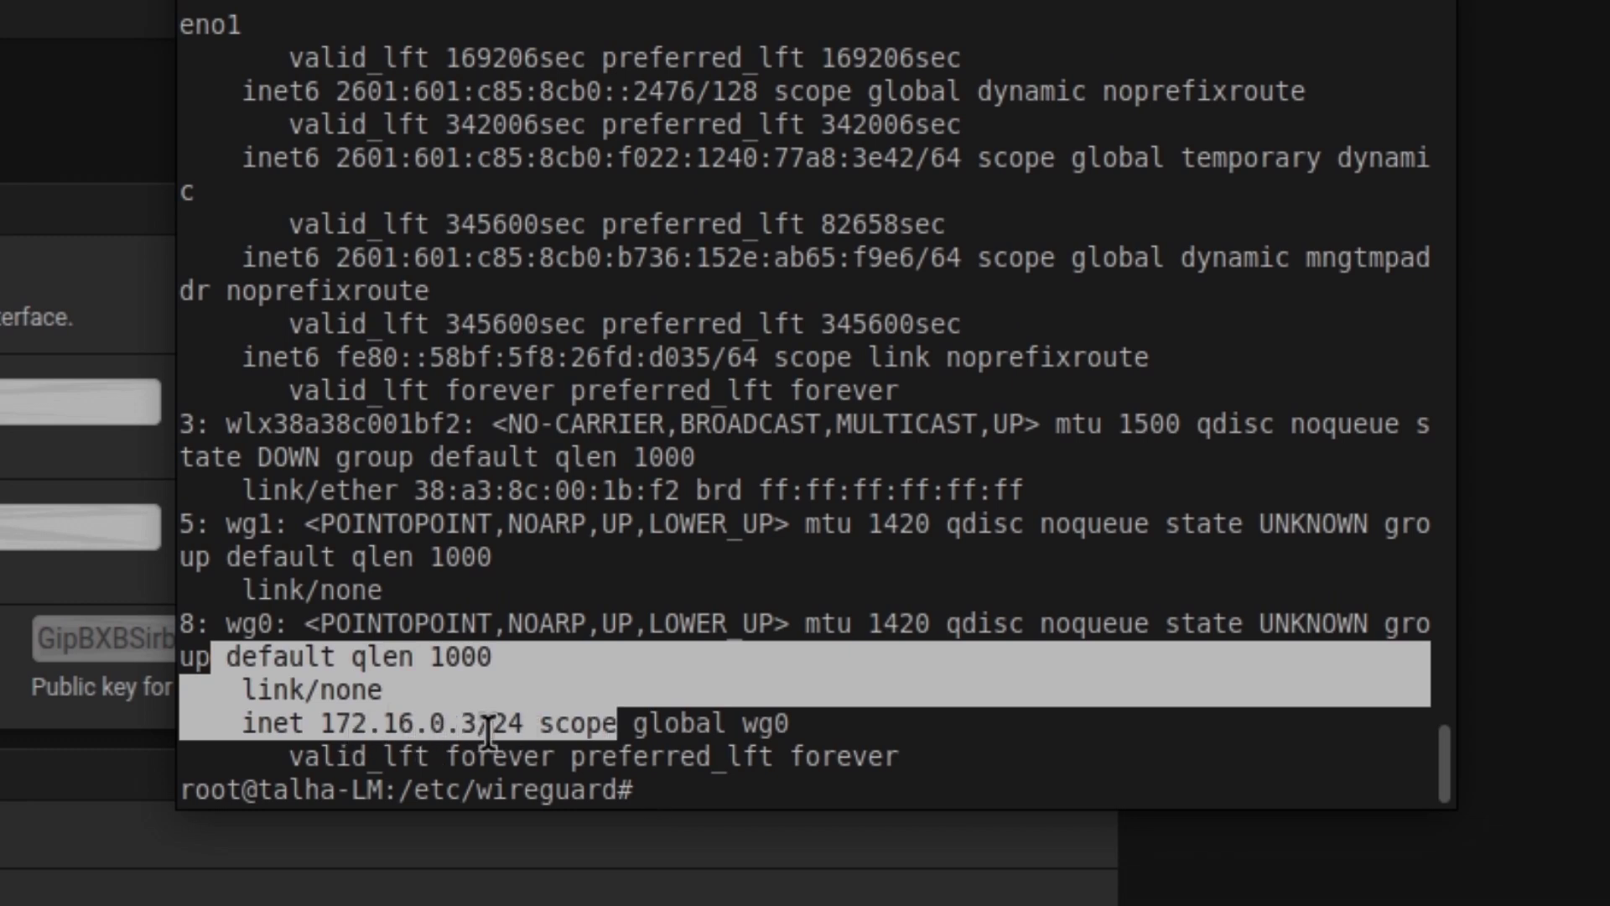
click(784, 788)
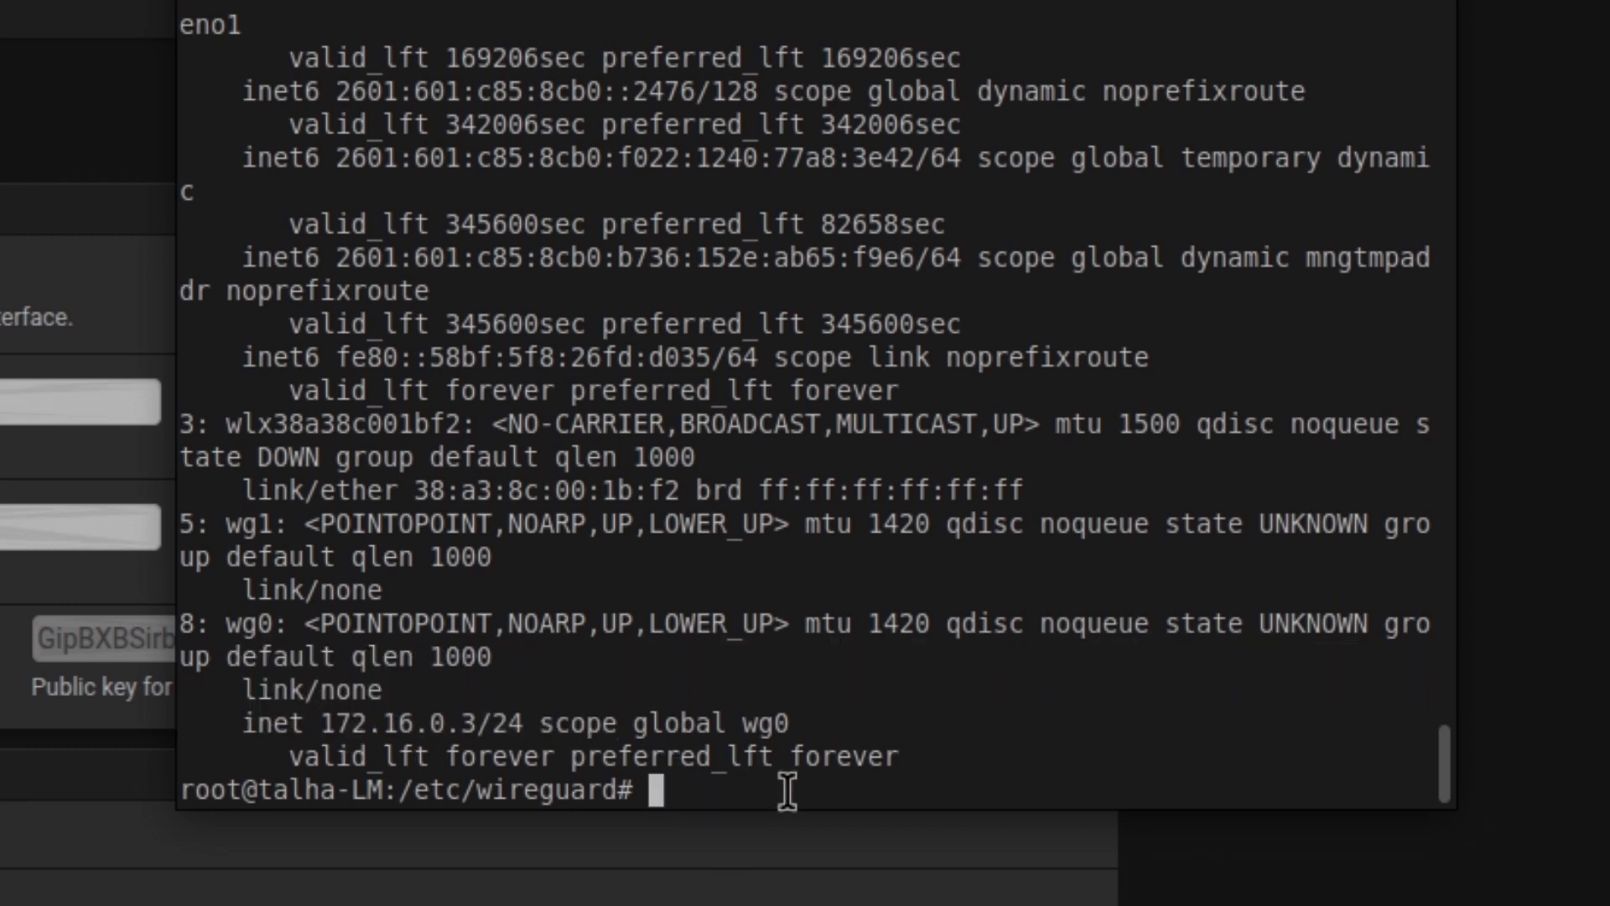
Rerun the ping to 10.0.0.11, which now gets replies
key(Up)
key(Up)
key(Up)
key(Up)
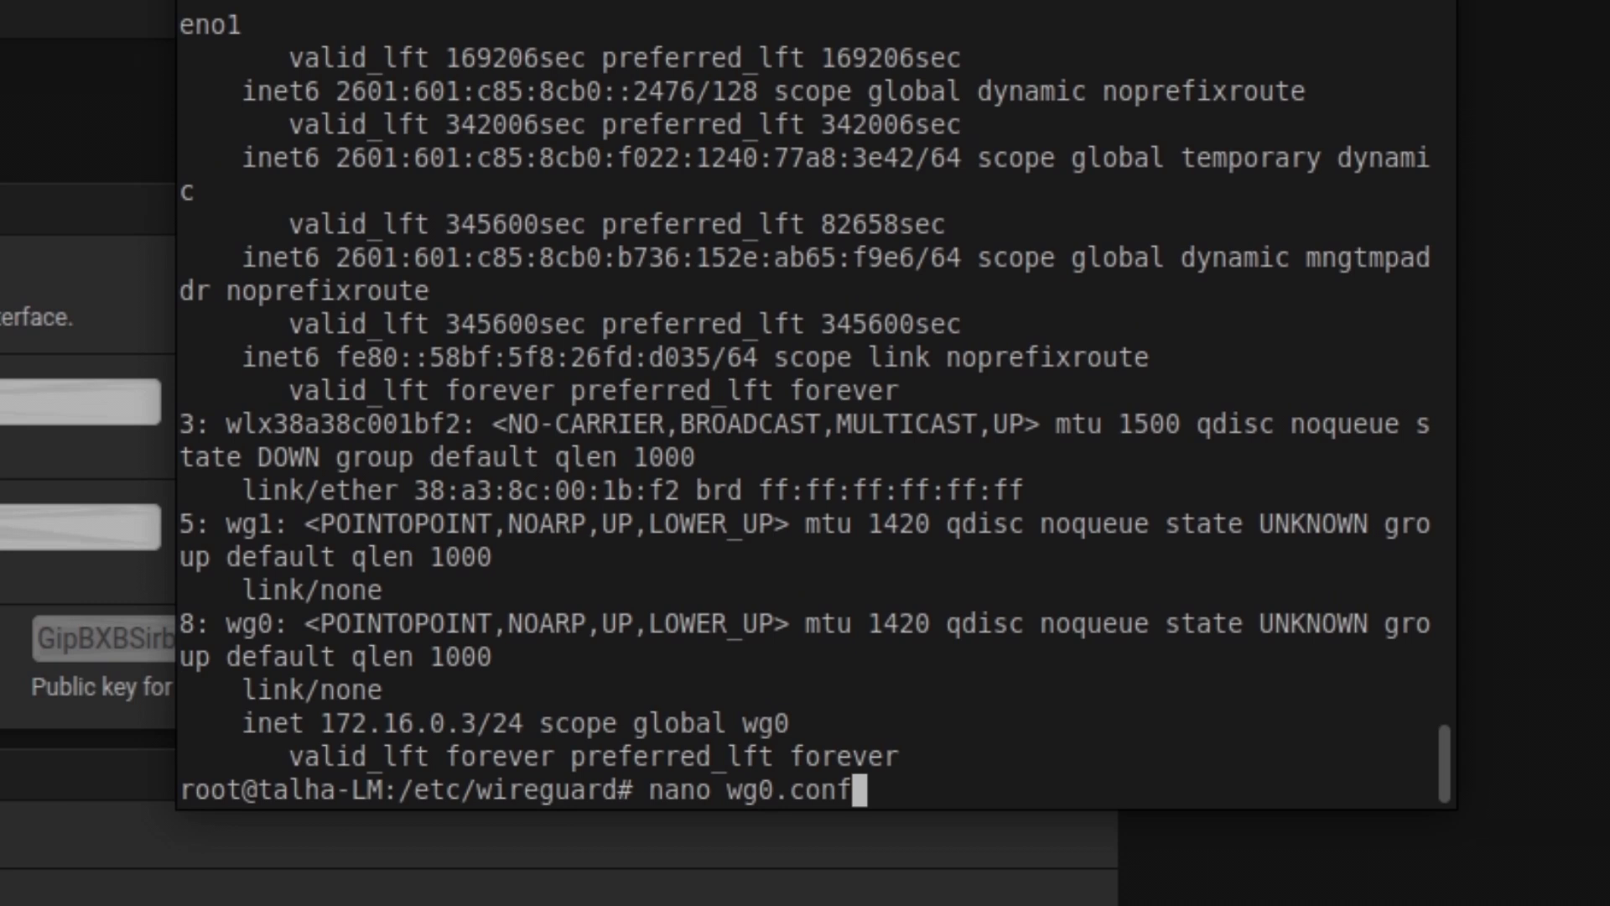
key(Down)
key(Return)
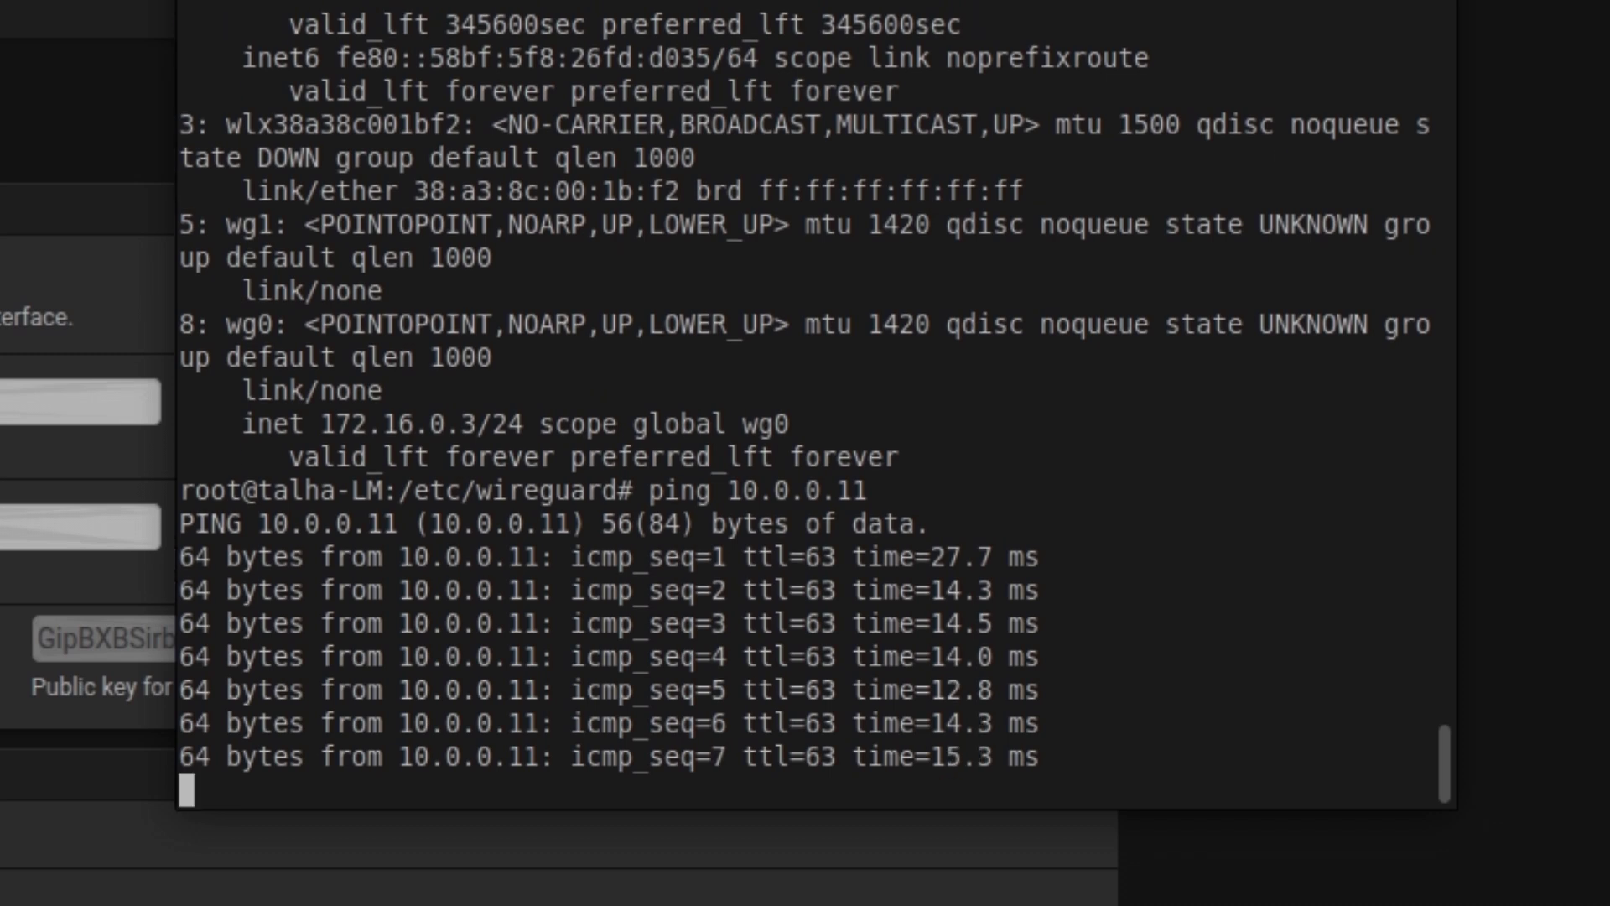
Stop the ping with 9 of 9 packets received, 0% loss, averaging 15.918 ms
key(ctrl+c)
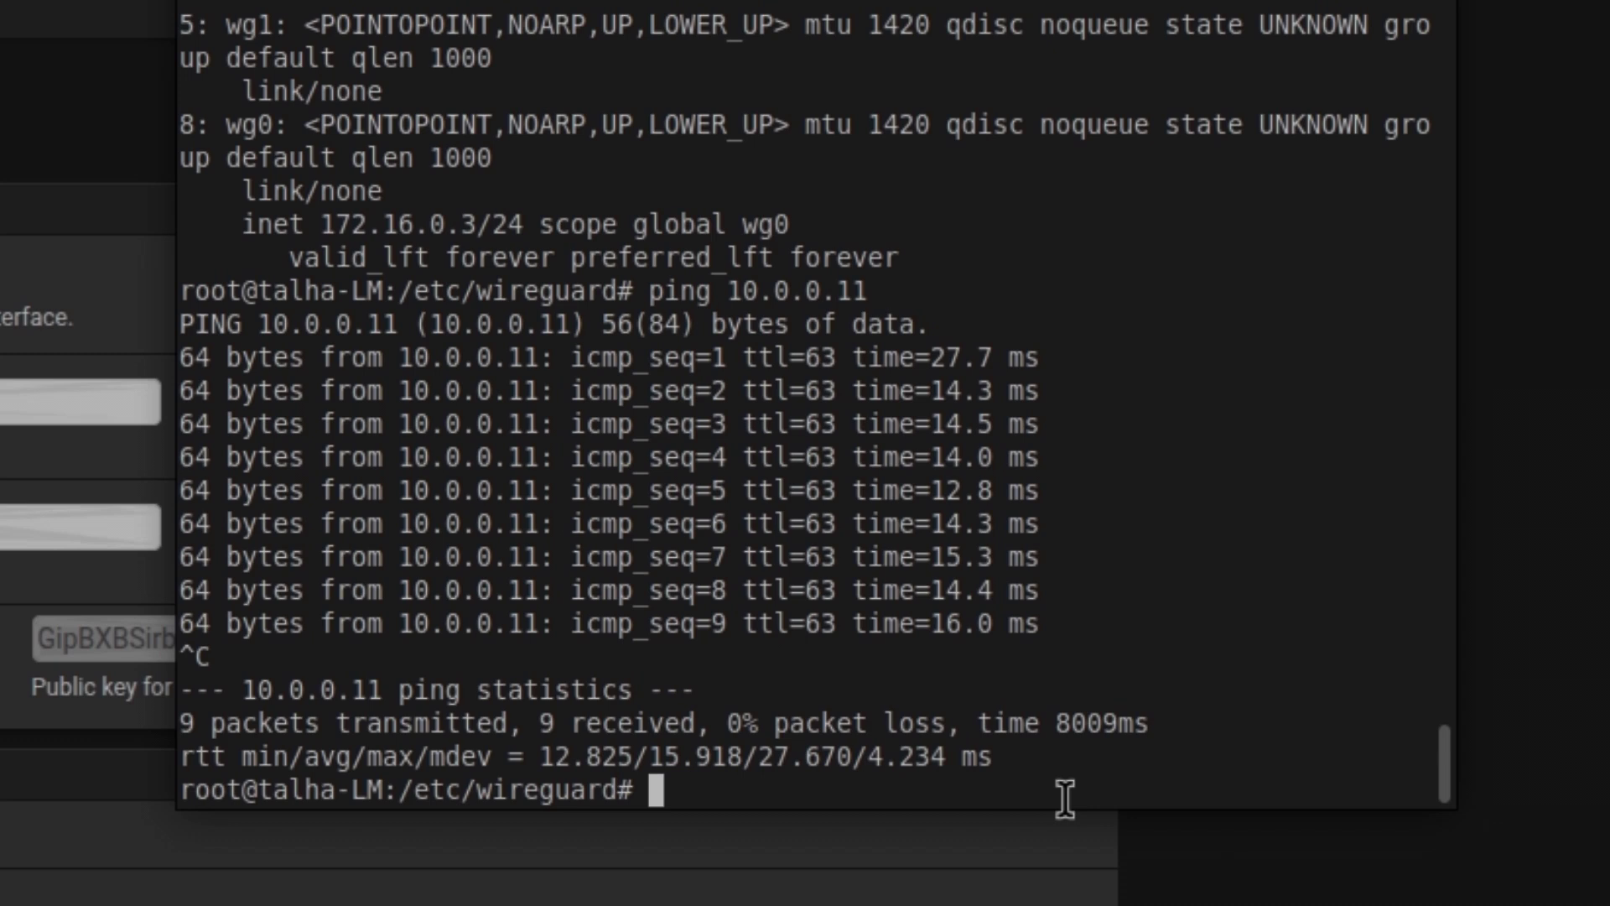
text(systemctl en)
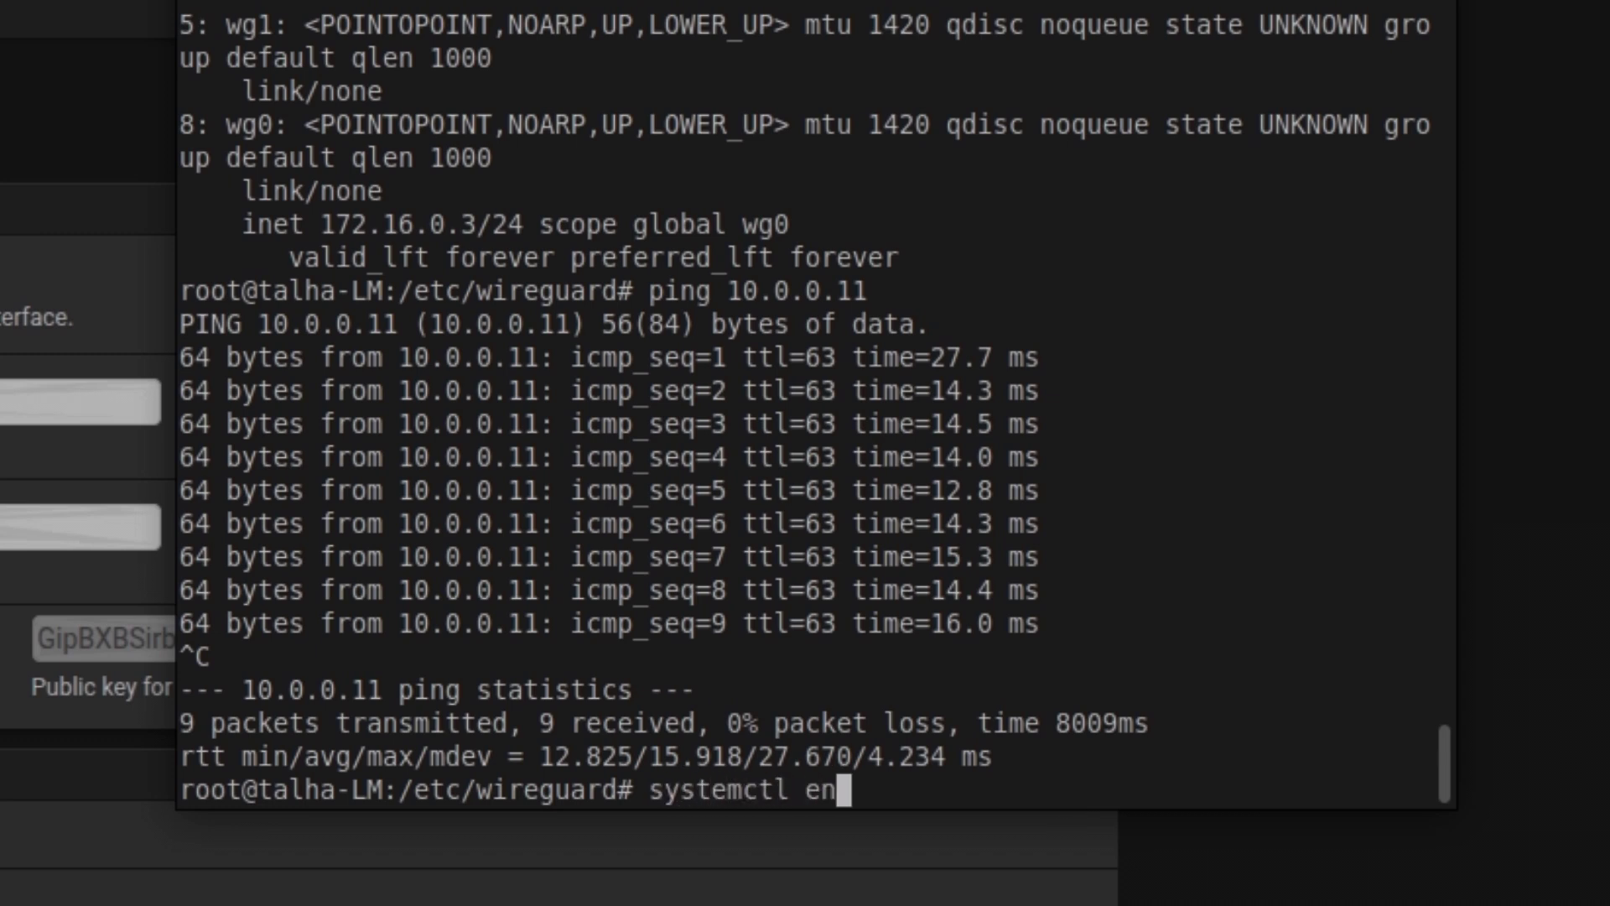
text(able wg-)
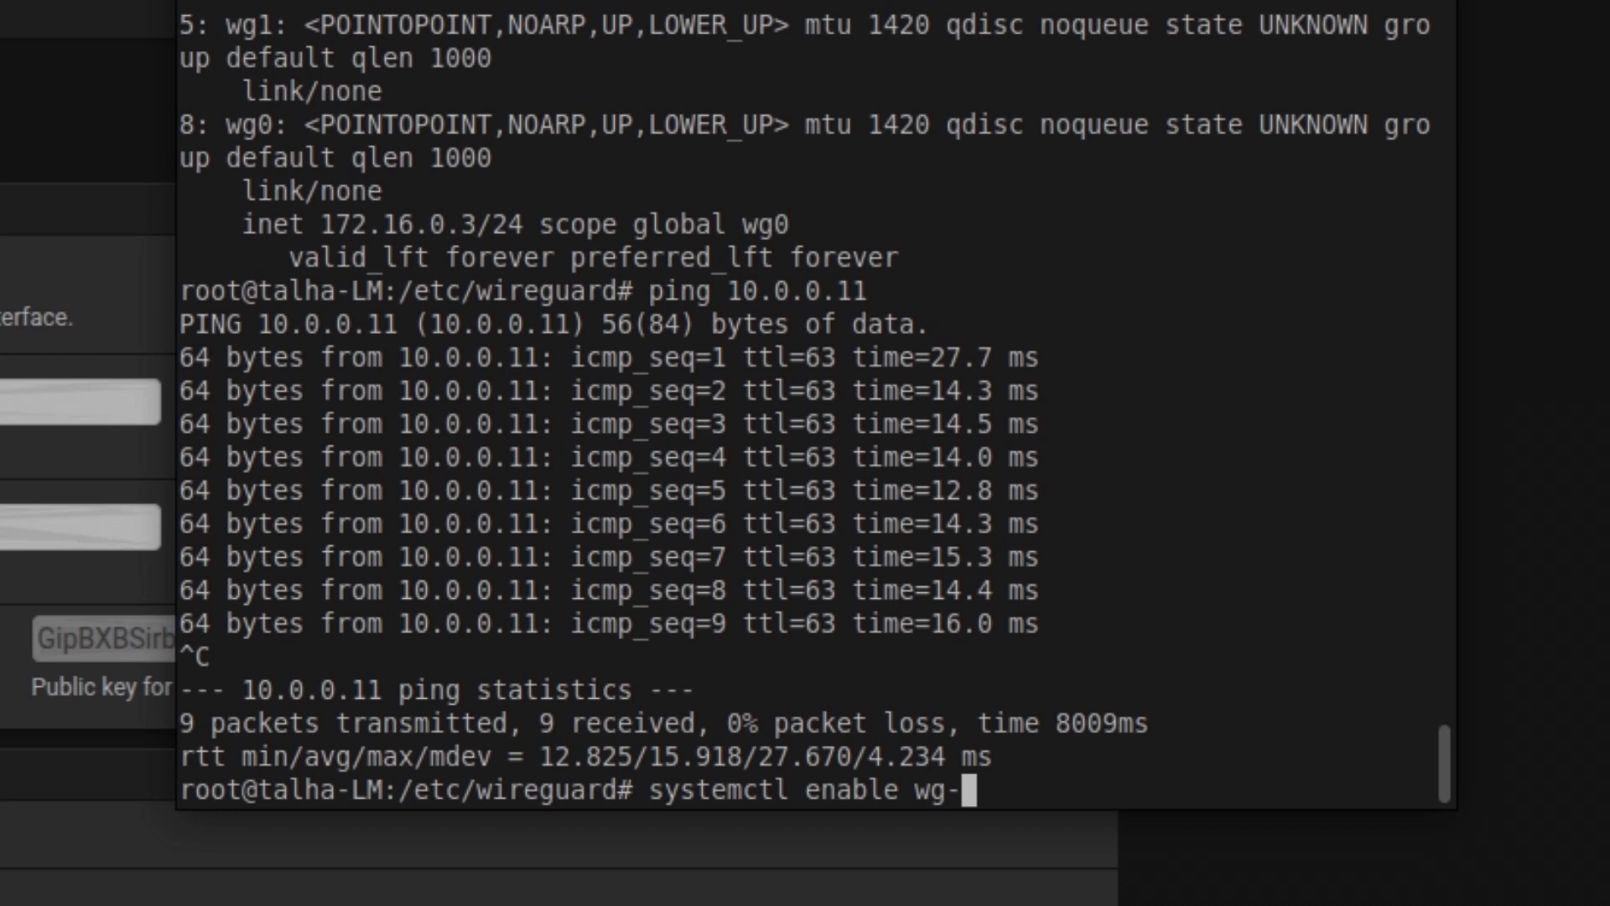
text(quick@)
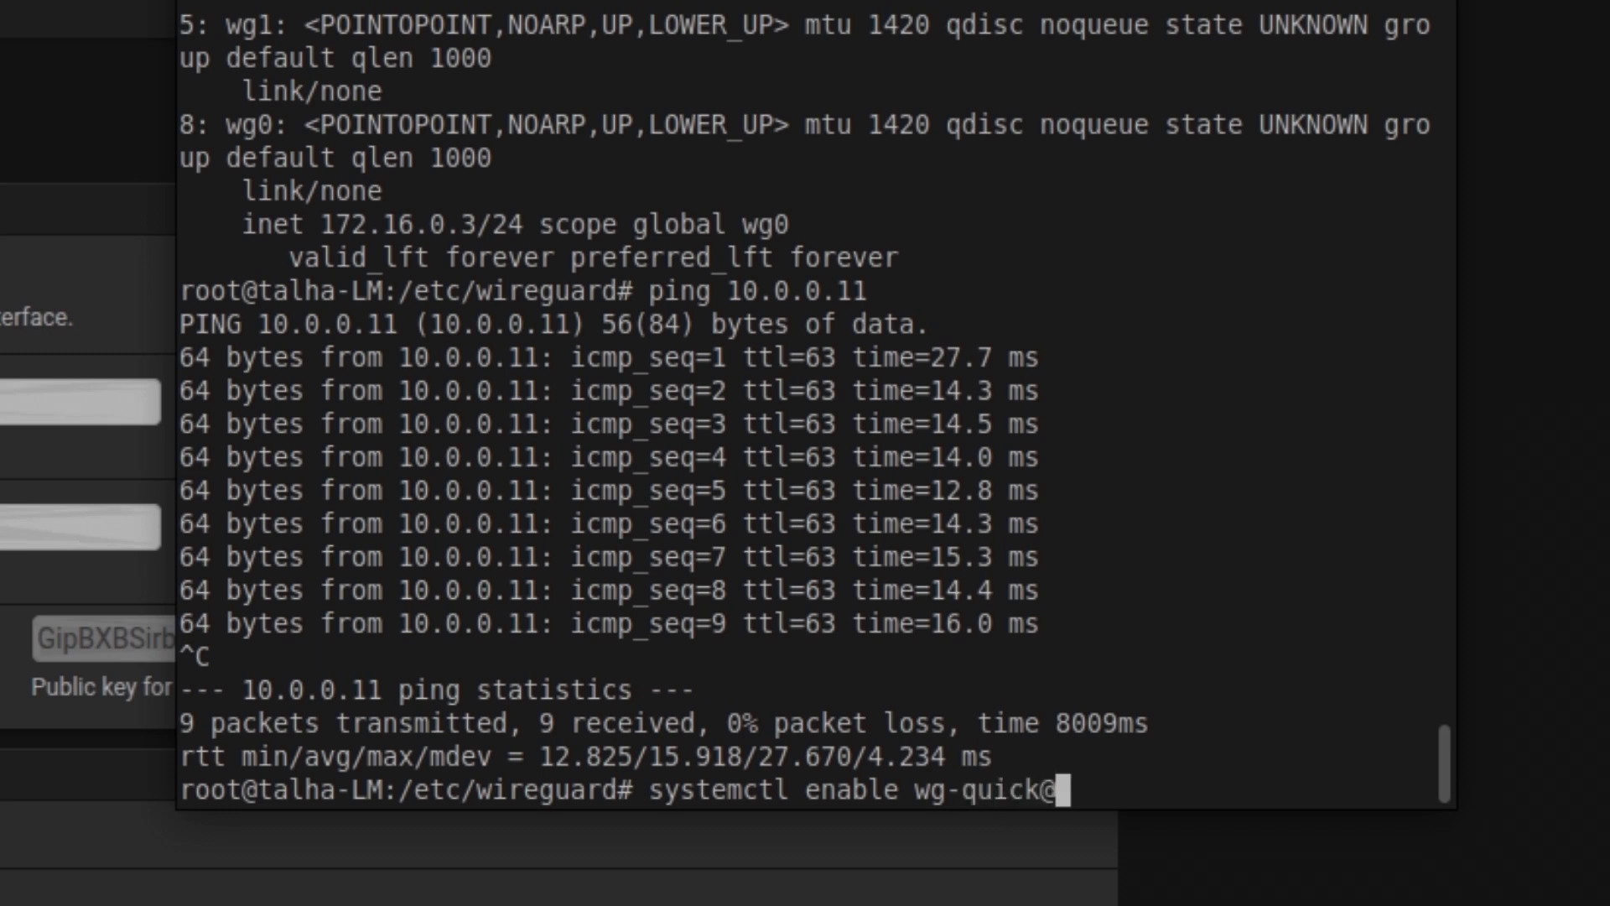
text(wg0.service)
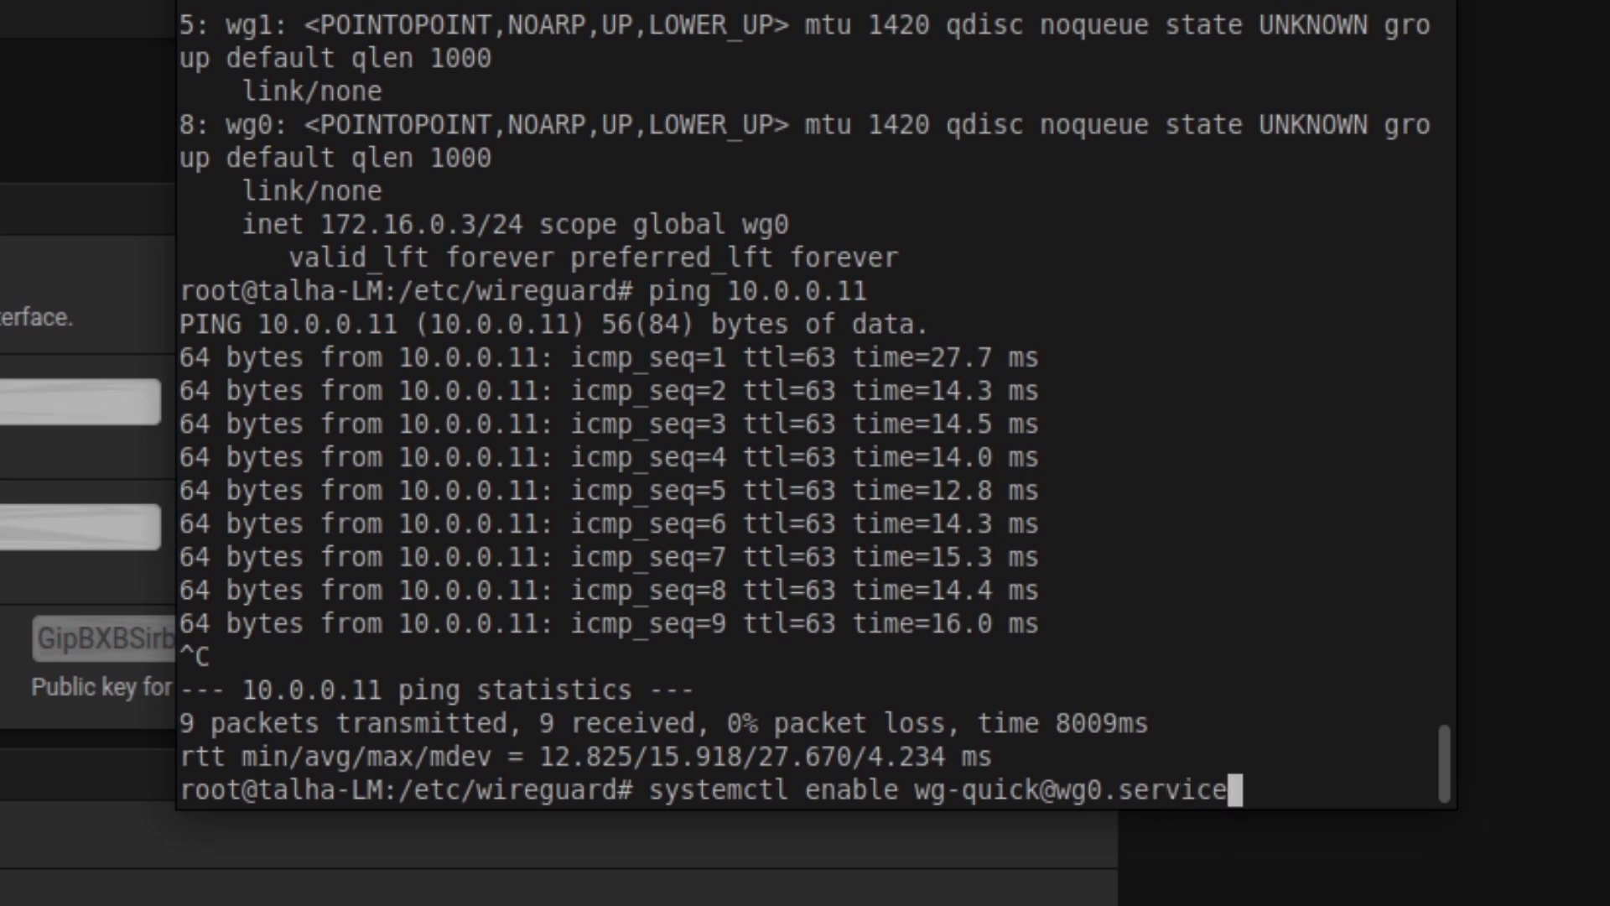
key(Return)
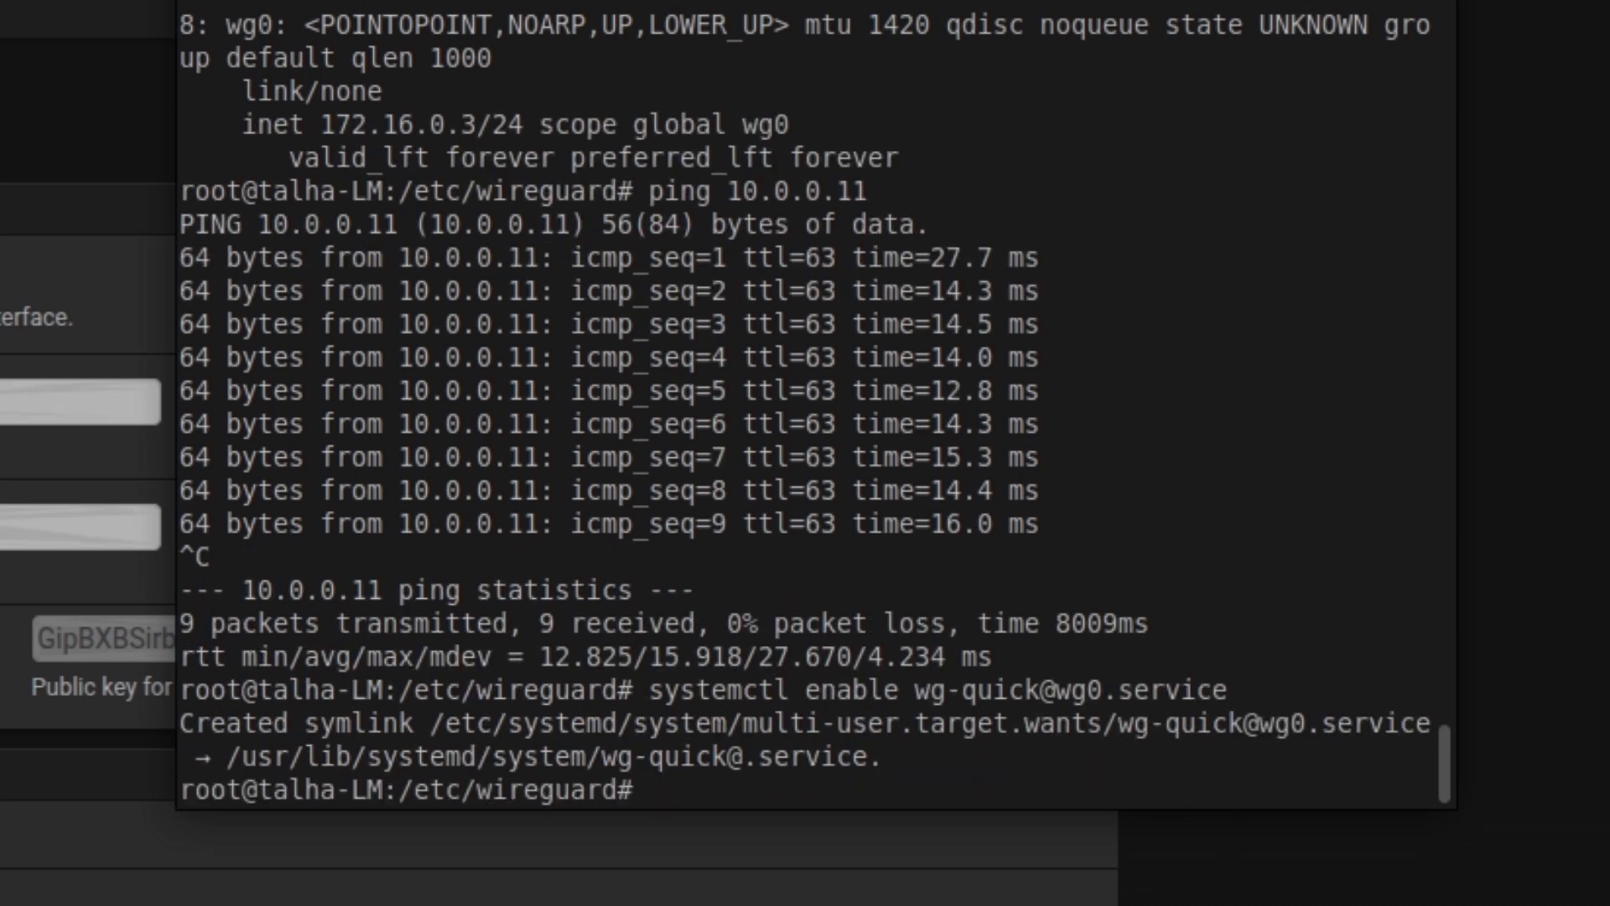